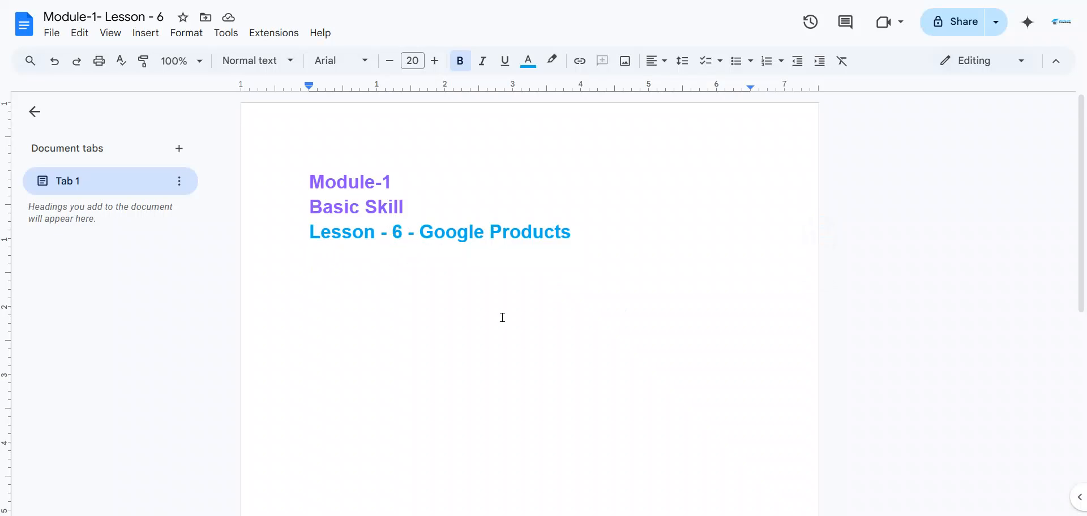
Open a new browser tab and check the e-mail address of the signed-in Google account
{"action": "key", "text": "Return"}
{"action": "key", "text": "ctrl+t"}
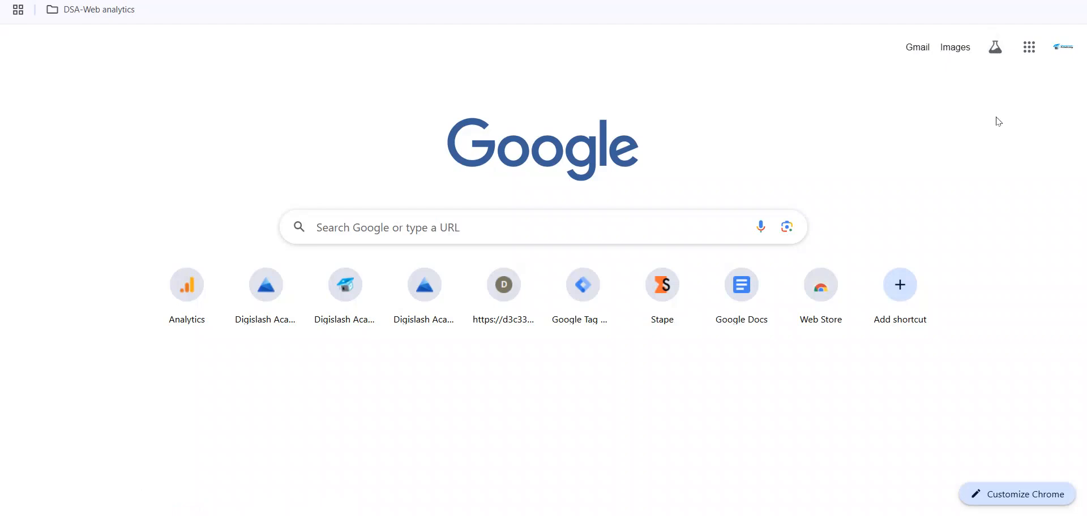
{"action": "left_click", "coordinate": [1064, 50]}
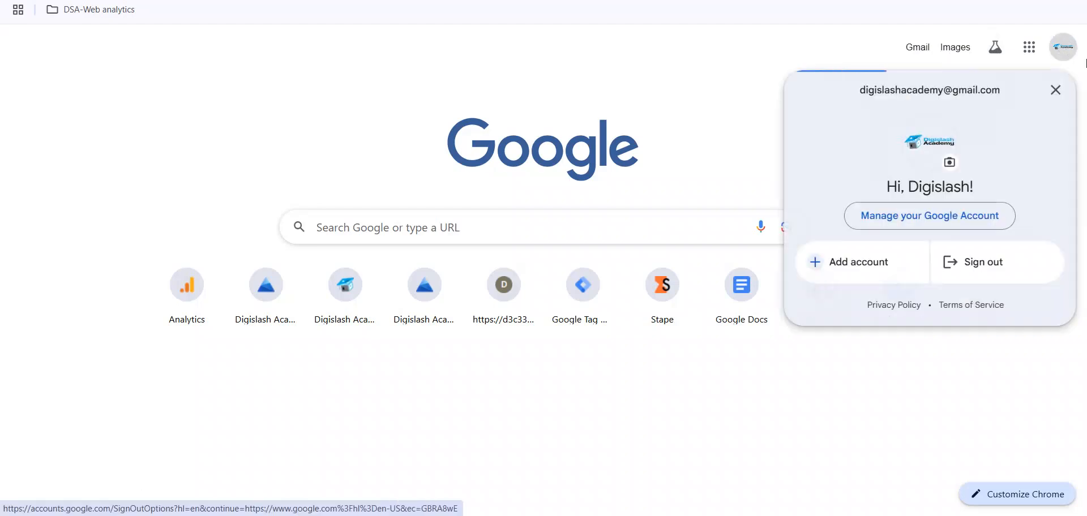
{"action": "left_click_drag", "start_coordinate": [860, 89], "coordinate": [1001, 90]}
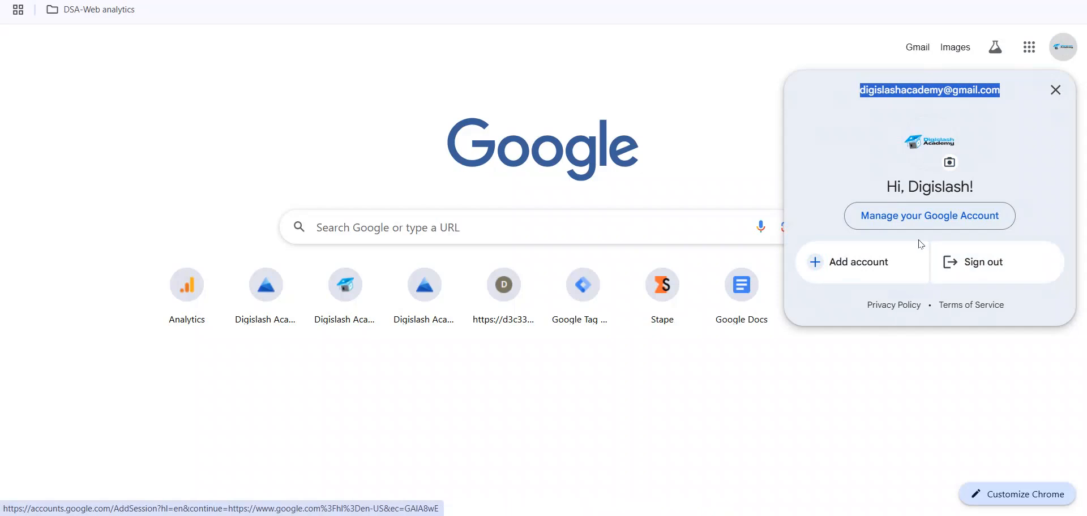
{"action": "left_click", "coordinate": [824, 159]}
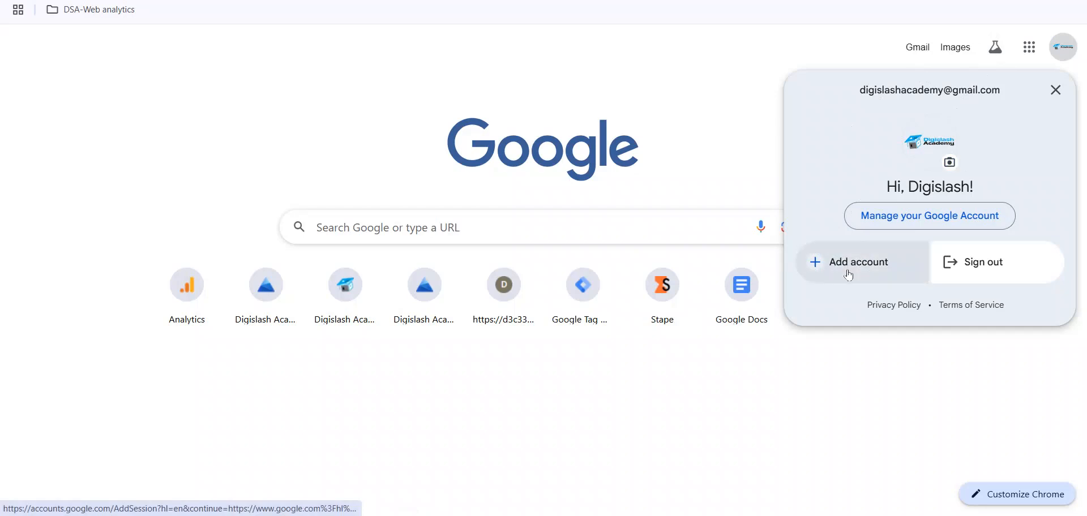
View the setup window for adding another Chrome profile, close it, and recheck the signed-in Google account
{"action": "left_click", "coordinate": [983, 261]}
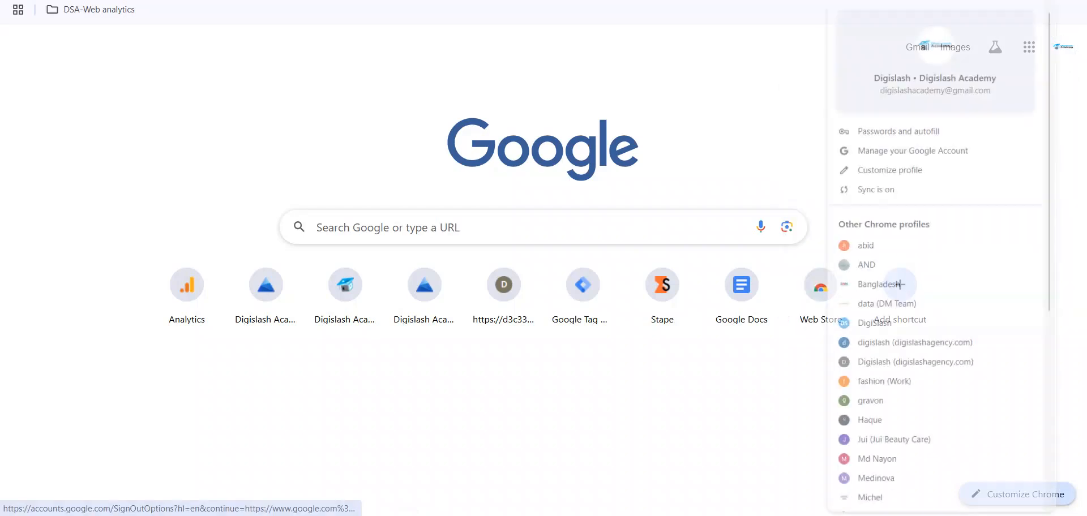
{"action": "scroll", "coordinate": [944, 348], "scroll_direction": "down", "scroll_amount": 5}
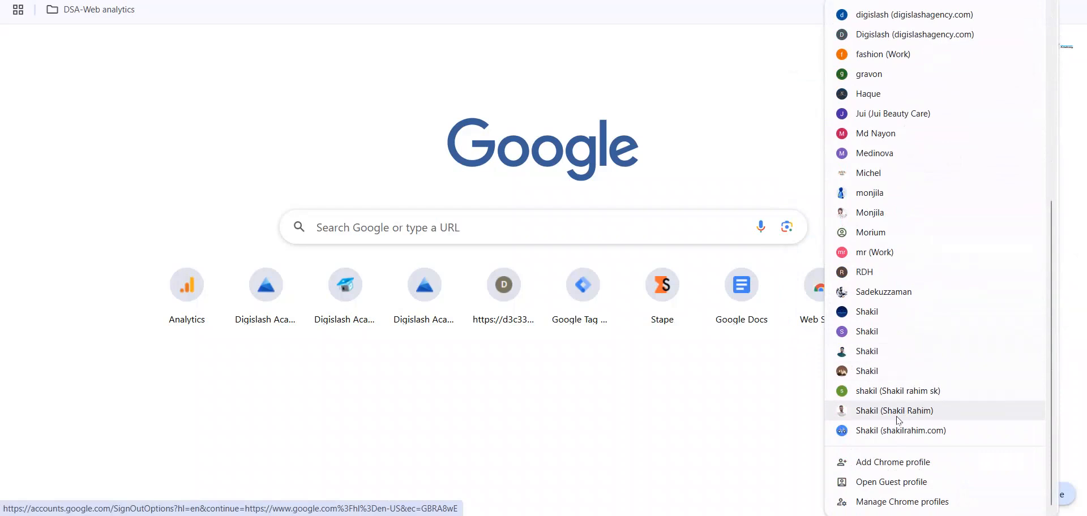
{"action": "left_click", "coordinate": [888, 462]}
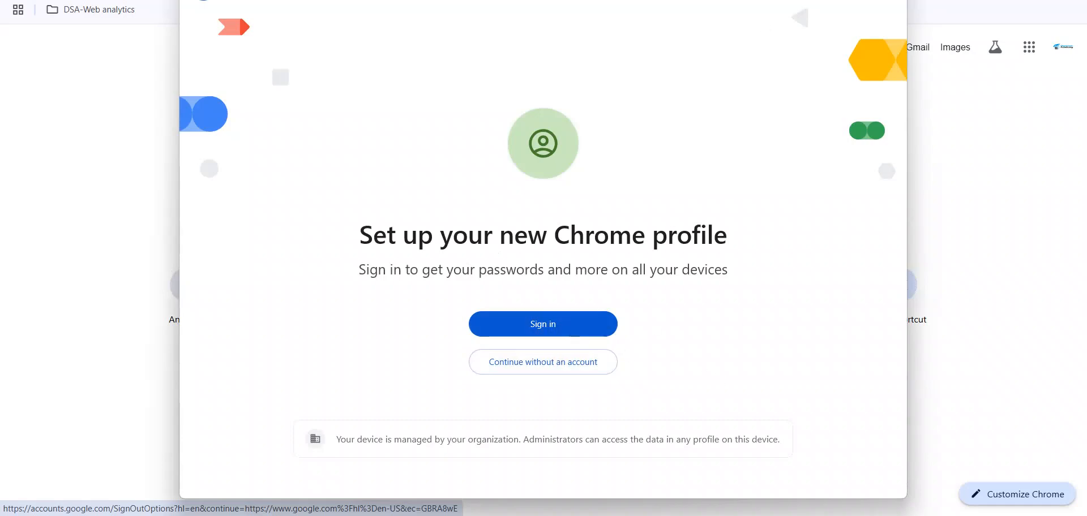
{"action": "left_click", "coordinate": [893, 1]}
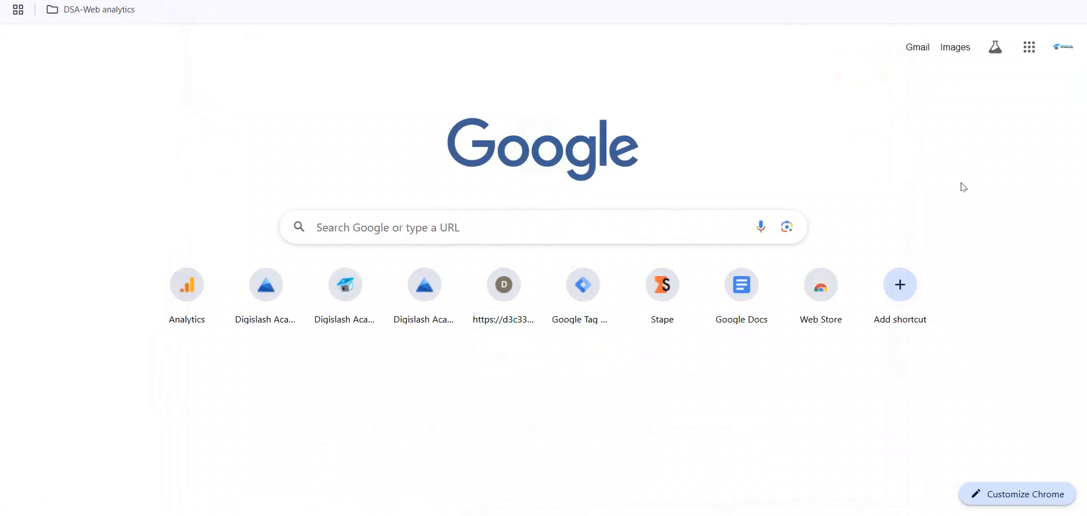
{"action": "left_click", "coordinate": [1060, 48]}
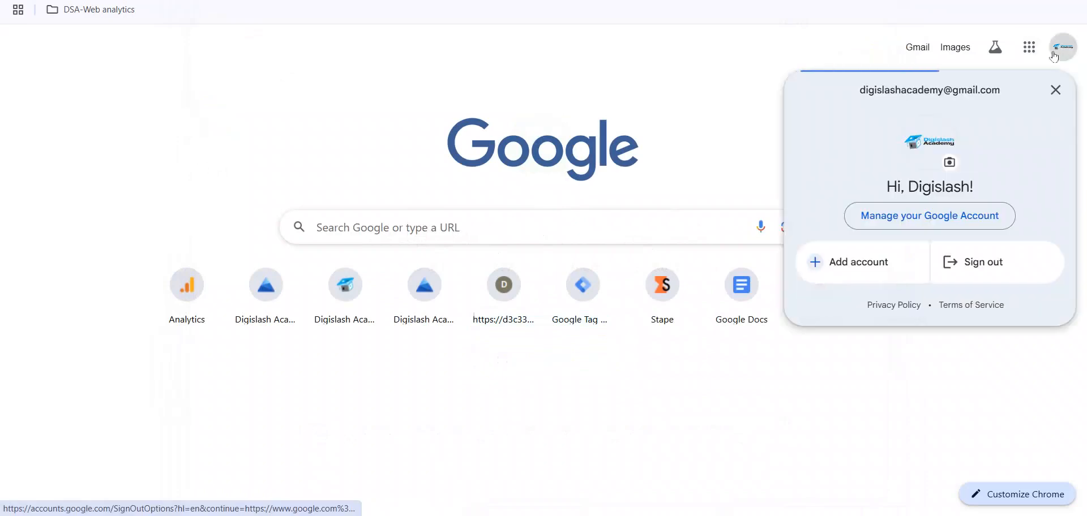
{"action": "left_click", "coordinate": [1055, 89]}
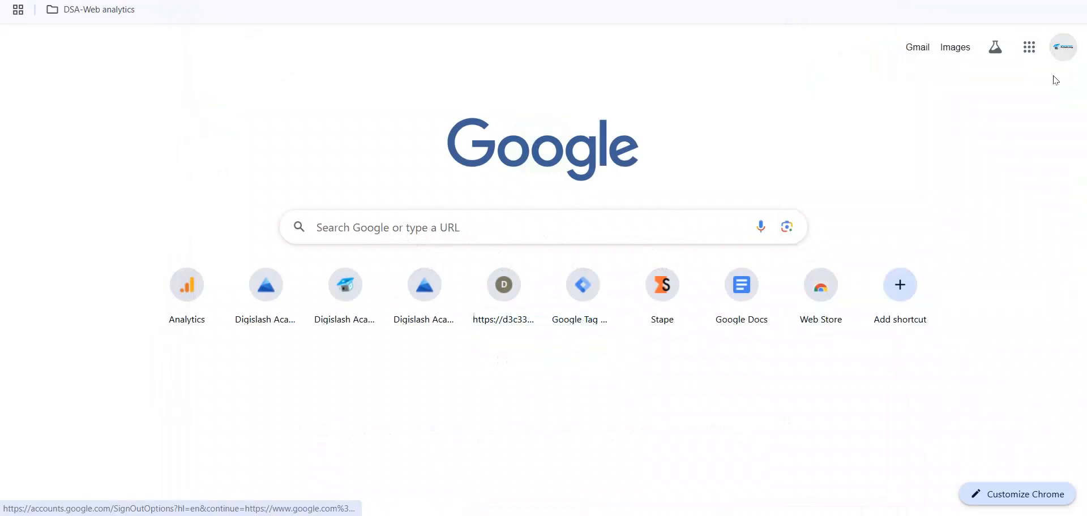
Open the Google Account page from the Google apps launcher and dismiss the home address suggestion
{"action": "left_click", "coordinate": [1031, 51]}
{"action": "left_click", "coordinate": [1030, 51]}
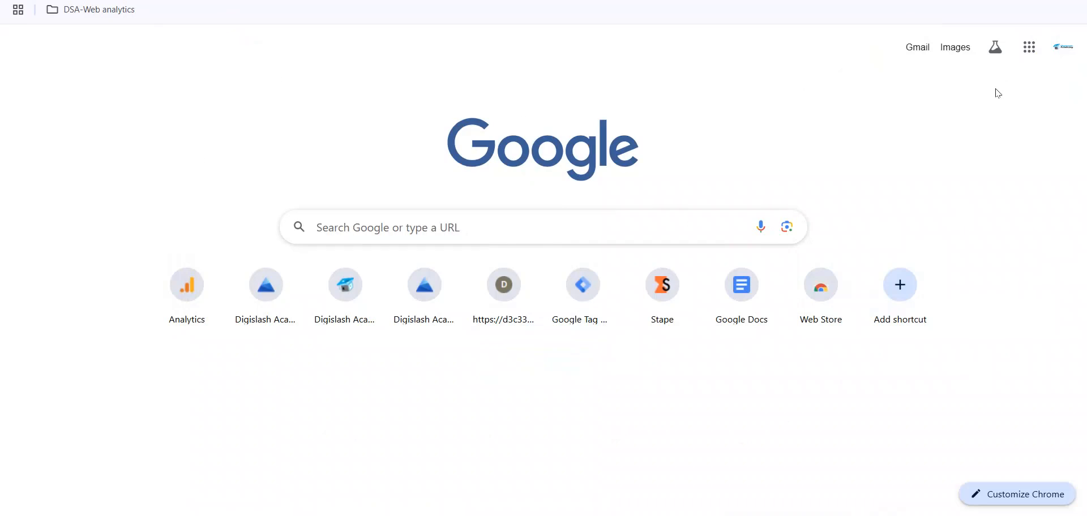
{"action": "left_click", "coordinate": [1027, 48]}
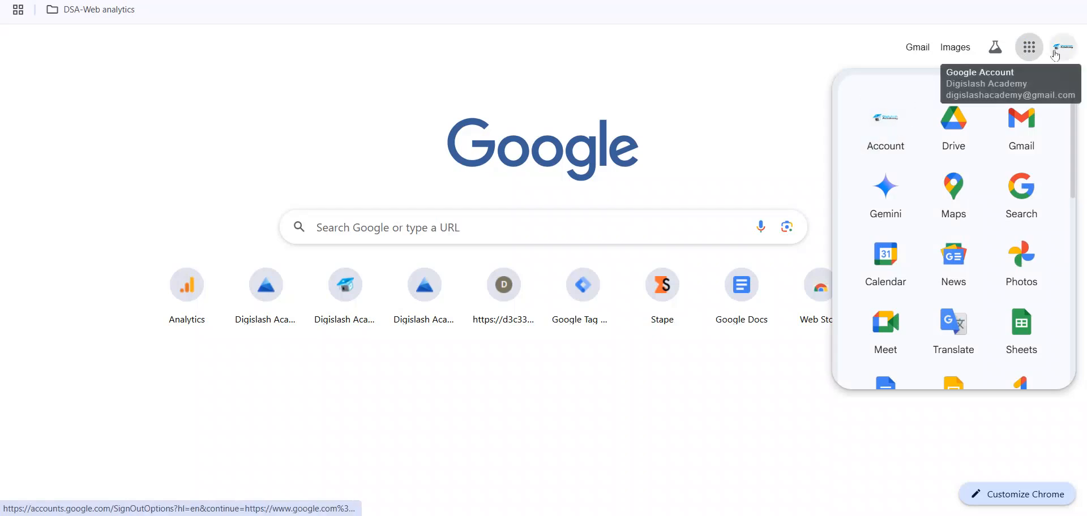
{"action": "left_click", "coordinate": [886, 125]}
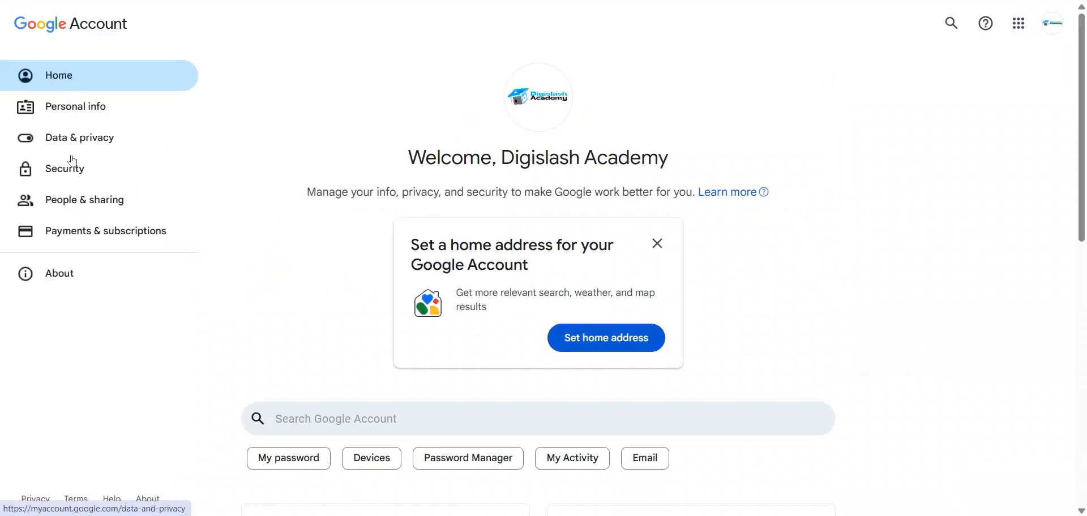
{"action": "left_click", "coordinate": [657, 243]}
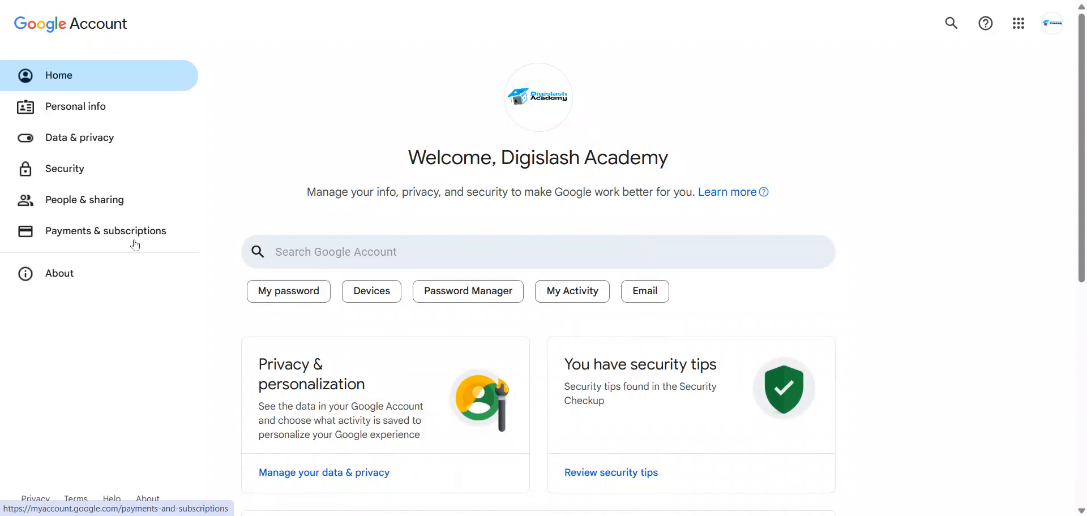
{"action": "scroll", "coordinate": [583, 46], "scroll_direction": "down", "scroll_amount": 4}
{"action": "scroll", "coordinate": [264, 190], "scroll_direction": "up", "scroll_amount": 4}
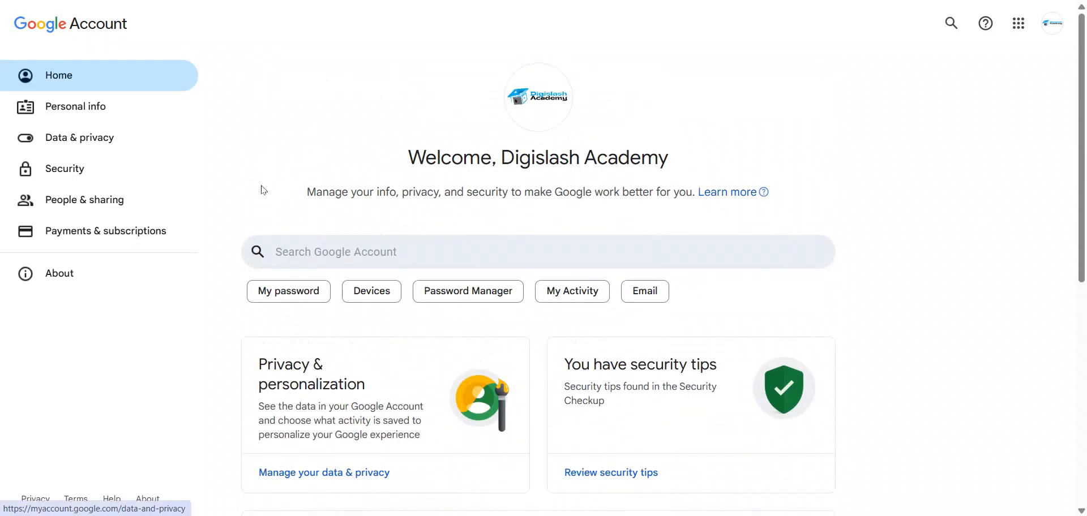
Rearrange the Google apps launcher so Calendar sits directly before Gemini, at the start of the second row
{"action": "left_click", "coordinate": [1019, 24]}
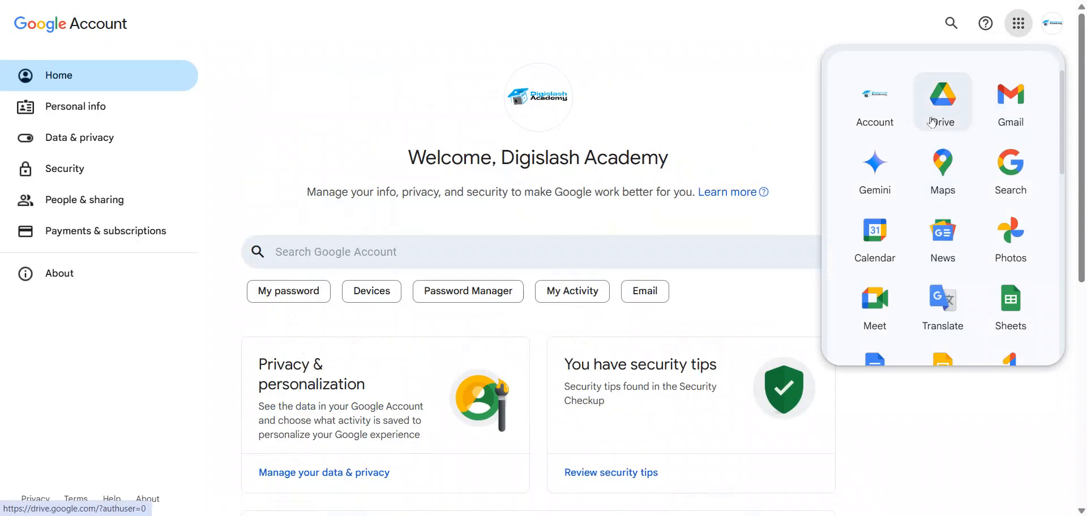
{"action": "scroll", "coordinate": [937, 158], "scroll_direction": "down", "scroll_amount": 8}
{"action": "scroll", "coordinate": [937, 169], "scroll_direction": "up", "scroll_amount": 8}
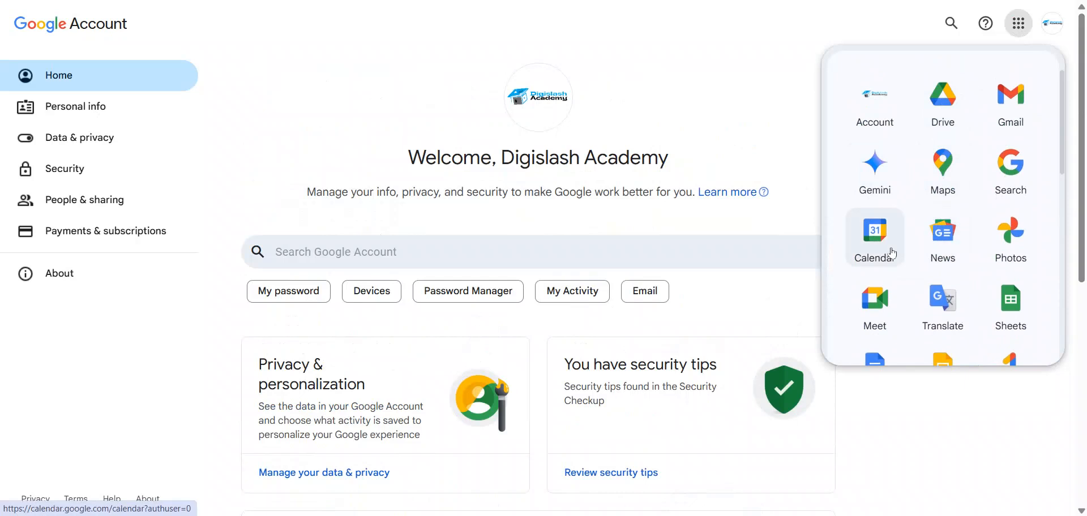
{"action": "left_click_drag", "start_coordinate": [893, 253], "coordinate": [954, 111]}
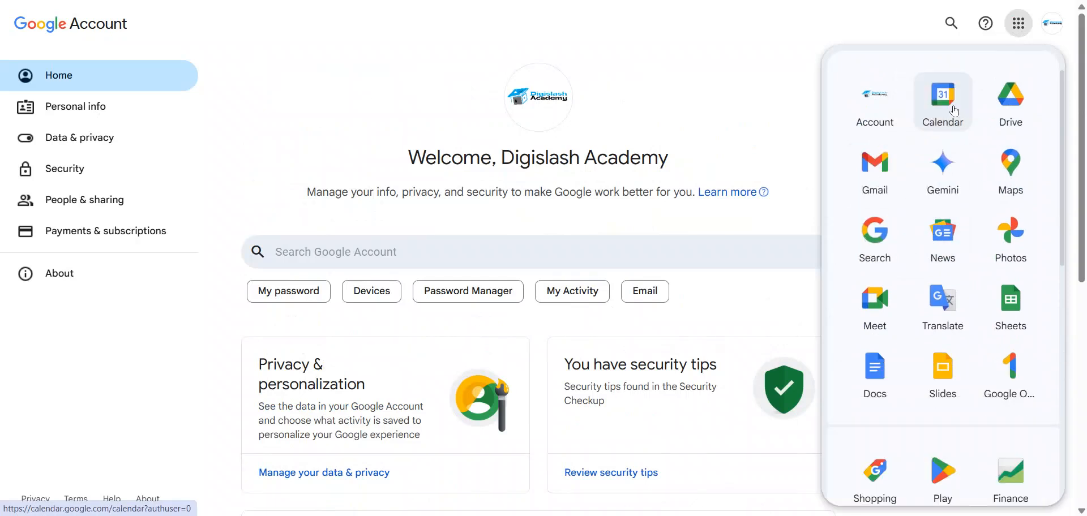
{"action": "left_click", "coordinate": [874, 174]}
{"action": "left_click_drag", "start_coordinate": [874, 174], "coordinate": [937, 99]}
{"action": "left_click_drag", "start_coordinate": [872, 173], "coordinate": [925, 117]}
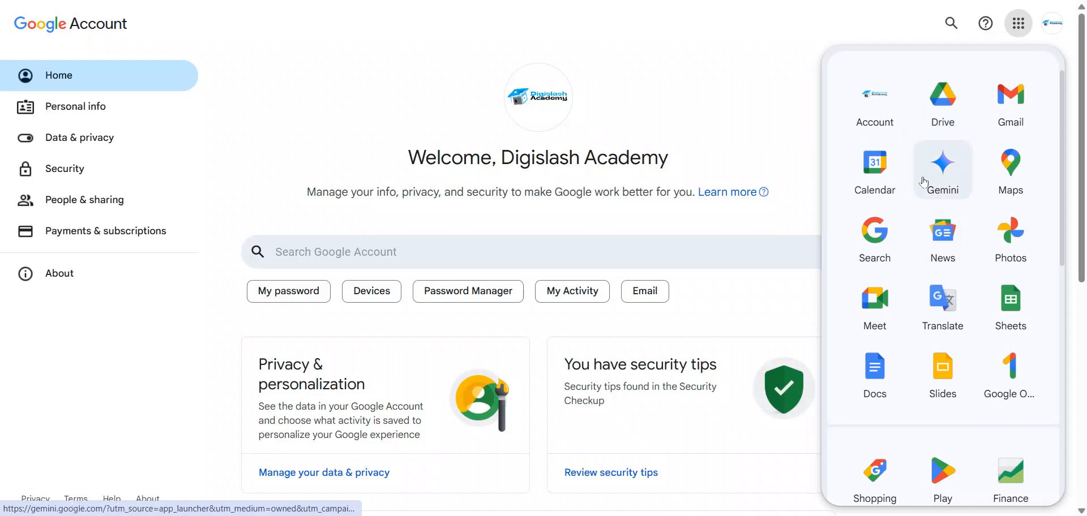
Move Docs, Sheets and Translate into the second row of the Google apps launcher, ahead of Calendar
{"action": "left_click_drag", "start_coordinate": [869, 365], "coordinate": [872, 167]}
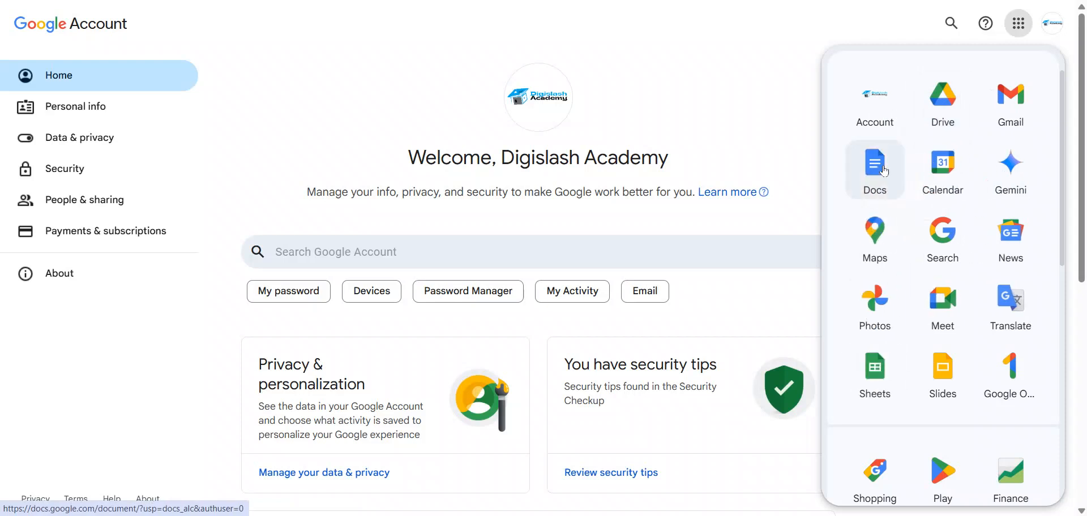
{"action": "left_click_drag", "start_coordinate": [875, 368], "coordinate": [922, 187]}
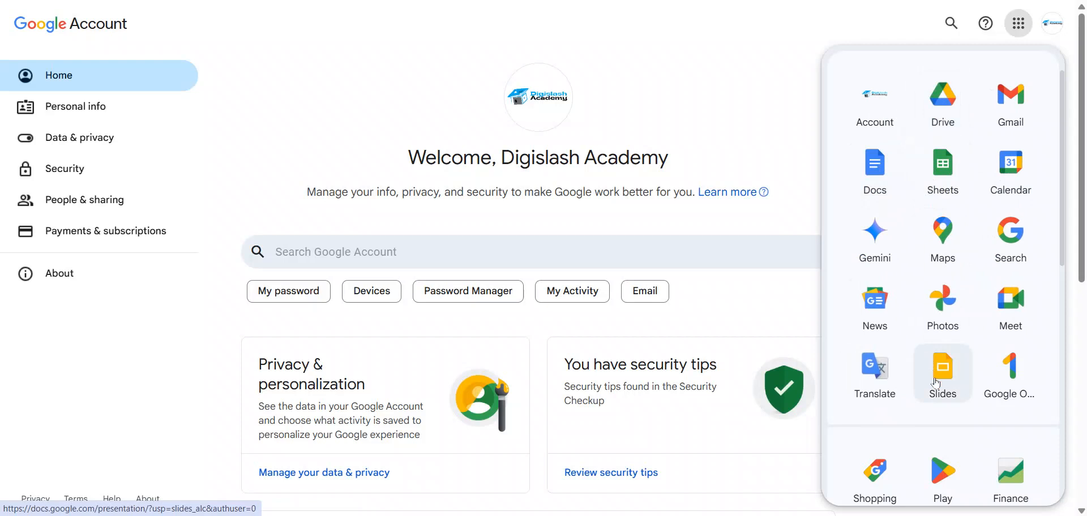
{"action": "left_click_drag", "start_coordinate": [879, 391], "coordinate": [1028, 185]}
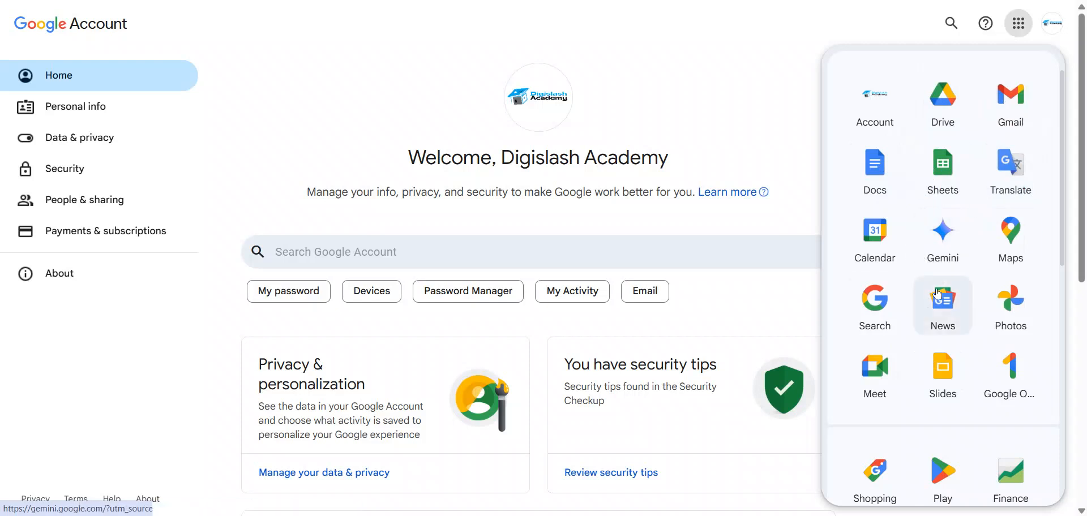
Look through the complete range of Google products offered in the apps launcher
{"action": "scroll", "coordinate": [939, 293], "scroll_direction": "down", "scroll_amount": 9}
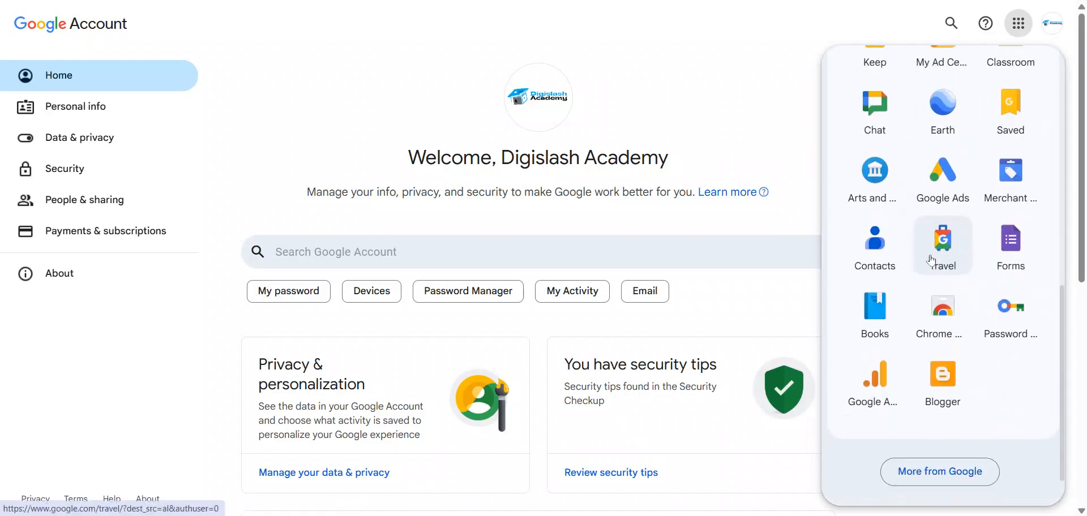
{"action": "scroll", "coordinate": [941, 390], "scroll_direction": "up", "scroll_amount": 4}
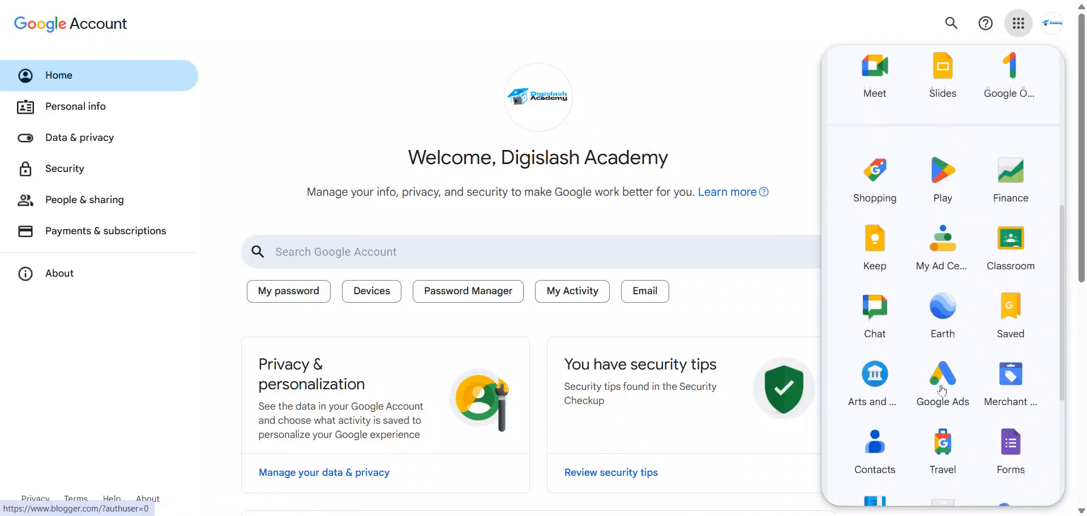
{"action": "scroll", "coordinate": [942, 390], "scroll_direction": "up", "scroll_amount": 6}
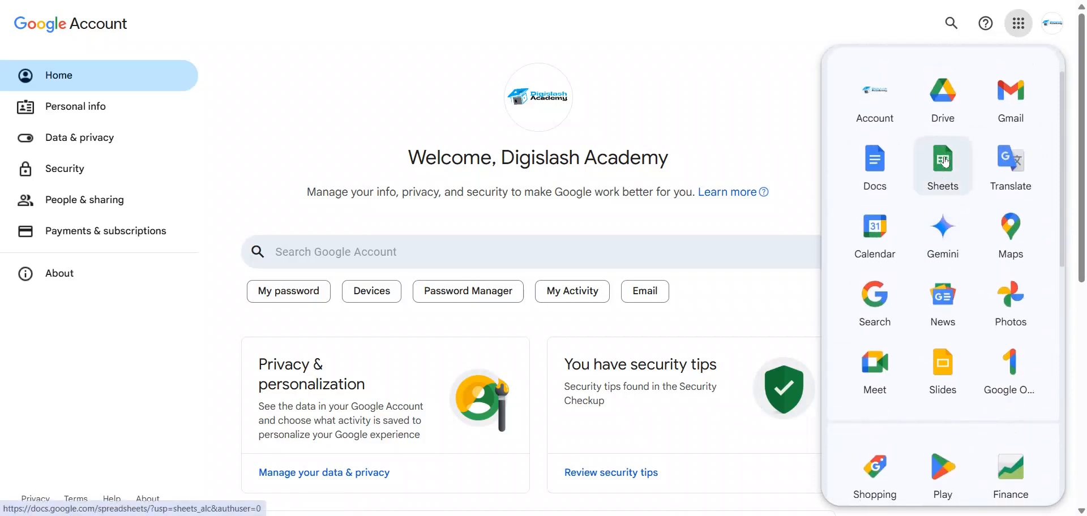
{"action": "scroll", "coordinate": [944, 162], "scroll_direction": "down", "scroll_amount": 9}
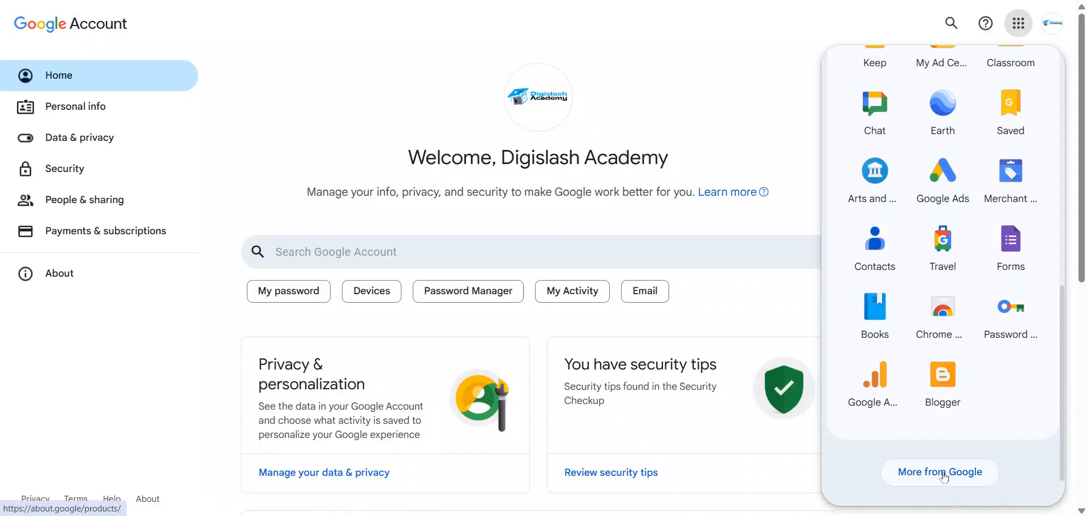
{"action": "scroll", "coordinate": [940, 362], "scroll_direction": "up", "scroll_amount": 6}
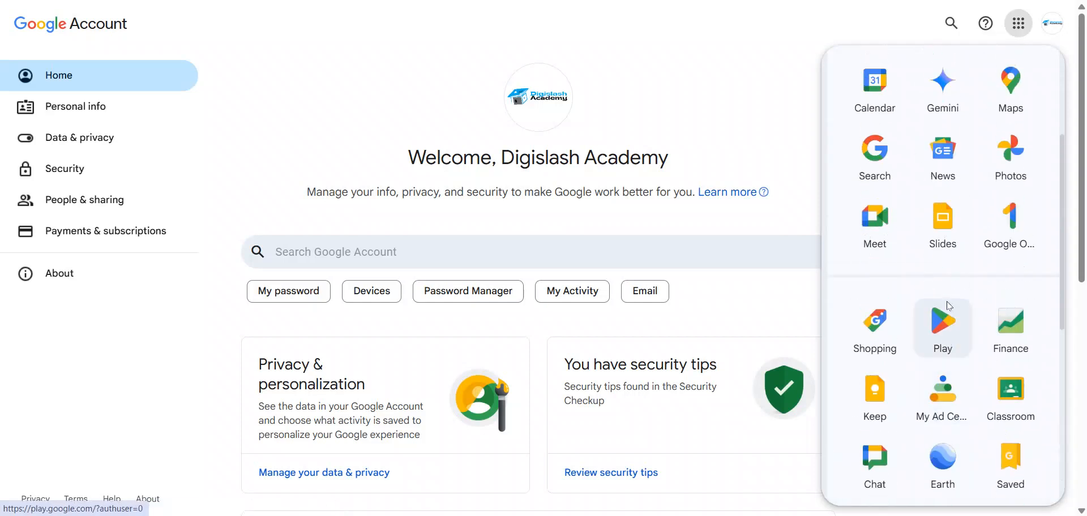
{"action": "scroll", "coordinate": [913, 173], "scroll_direction": "up", "scroll_amount": 3}
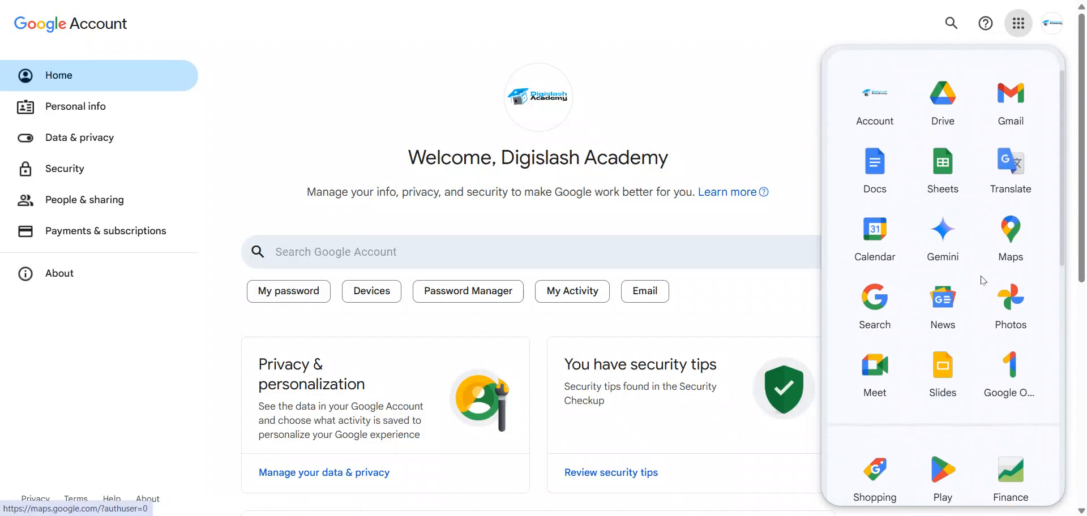
{"action": "scroll", "coordinate": [981, 286], "scroll_direction": "down", "scroll_amount": 5}
{"action": "scroll", "coordinate": [935, 277], "scroll_direction": "down", "scroll_amount": 3}
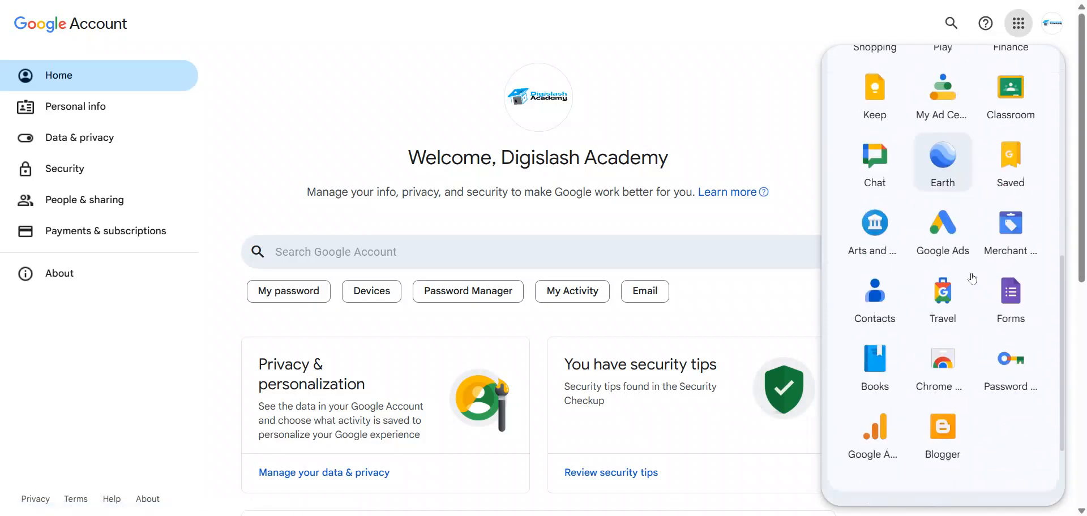
{"action": "scroll", "coordinate": [912, 255], "scroll_direction": "up", "scroll_amount": 6}
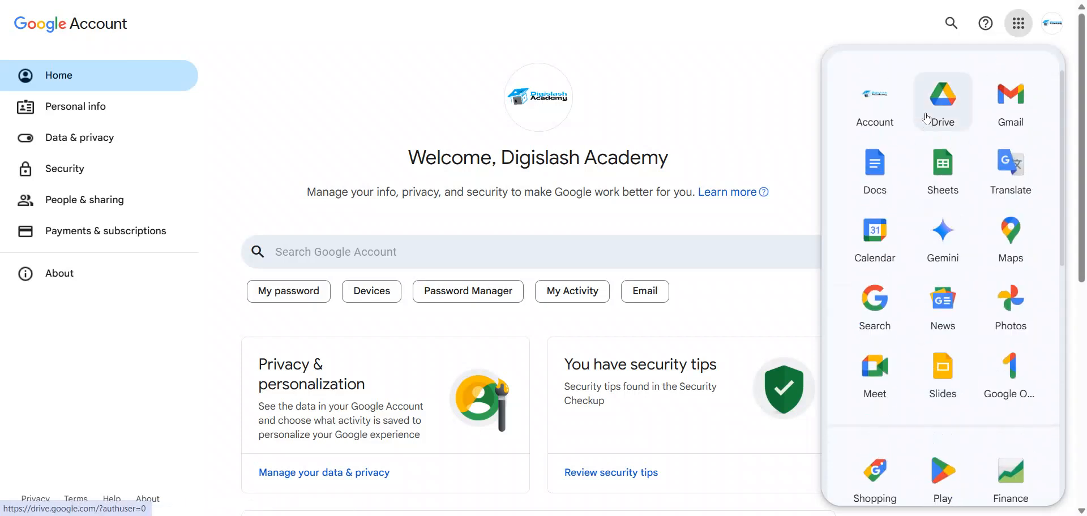
Return to the Module-1- Lesson - 6 document and add the lines "Google Docs" and "Google Sheet" below the lesson title
{"action": "left_click", "coordinate": [746, 74]}
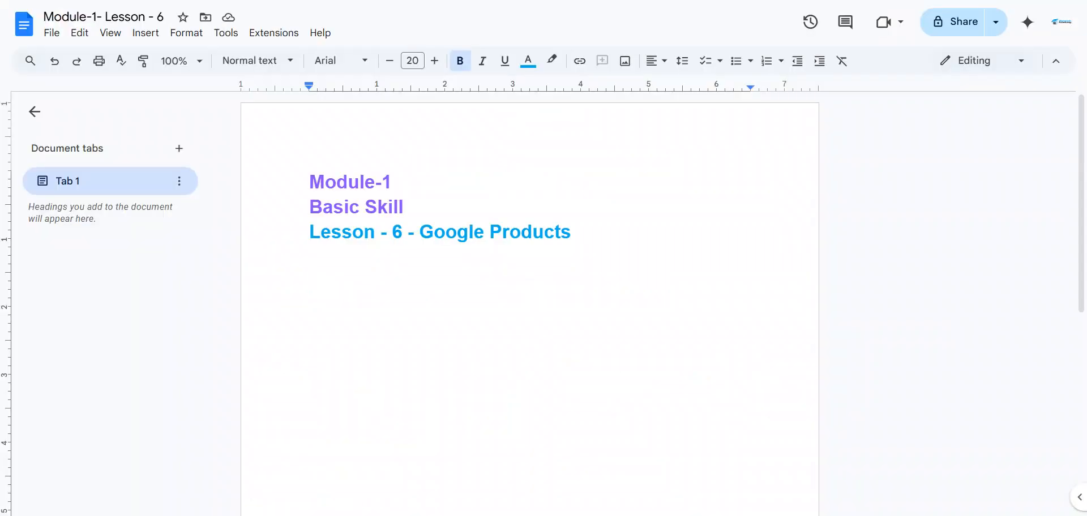
{"action": "left_click", "coordinate": [394, 307]}
{"action": "type", "text": "Googl"}
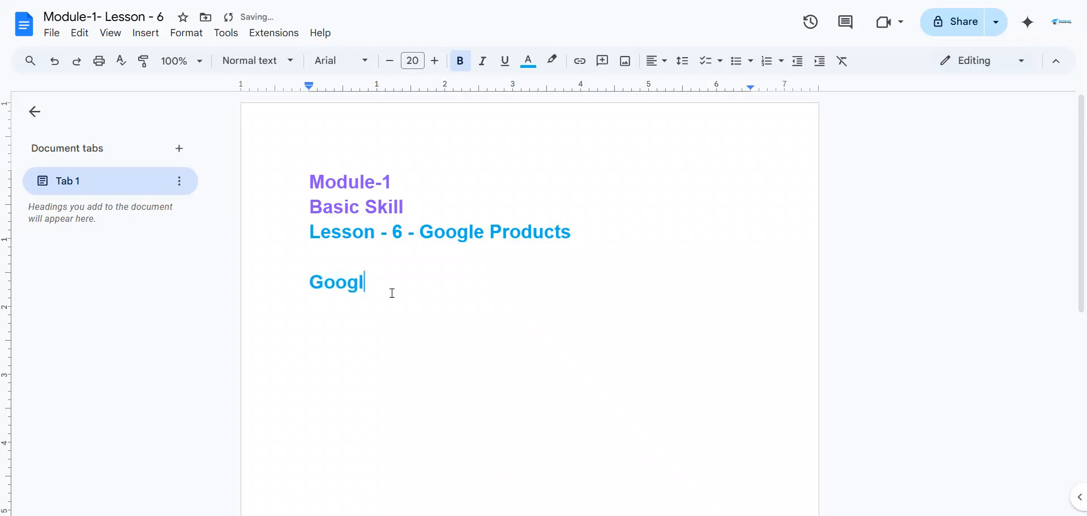
{"action": "type", "text": "e Docs"}
{"action": "key", "text": "Return"}
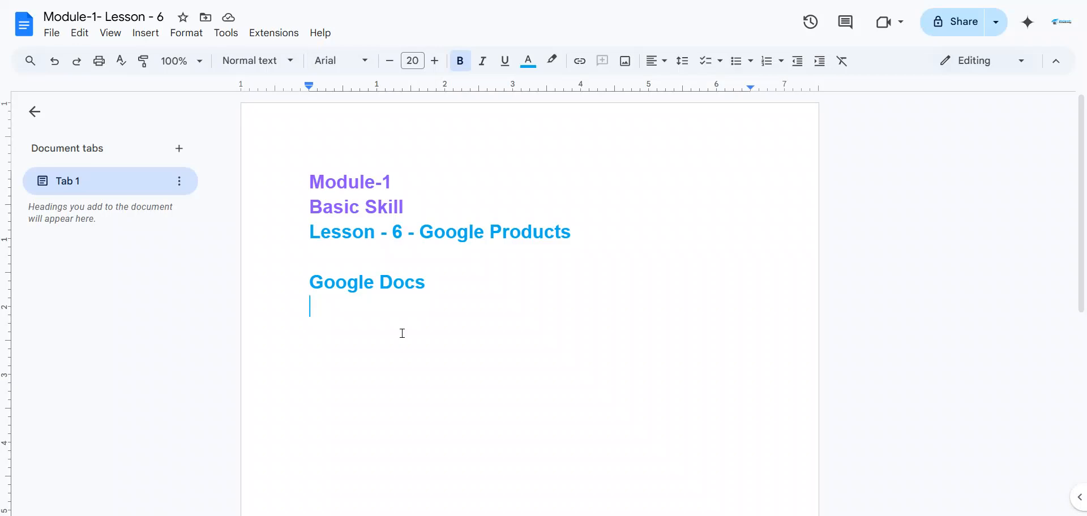
{"action": "type", "text": "G"}
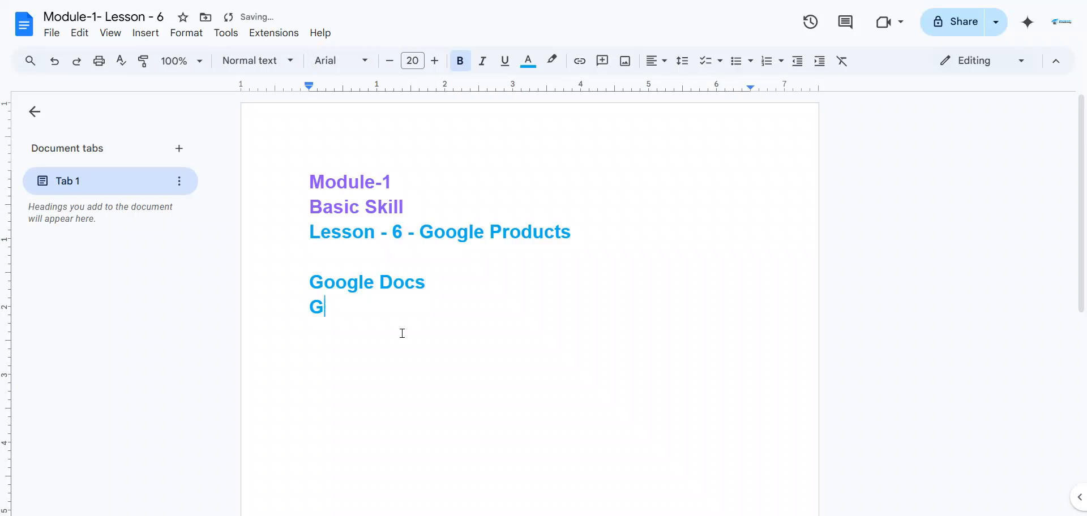
{"action": "type", "text": "oogle Sheet"}
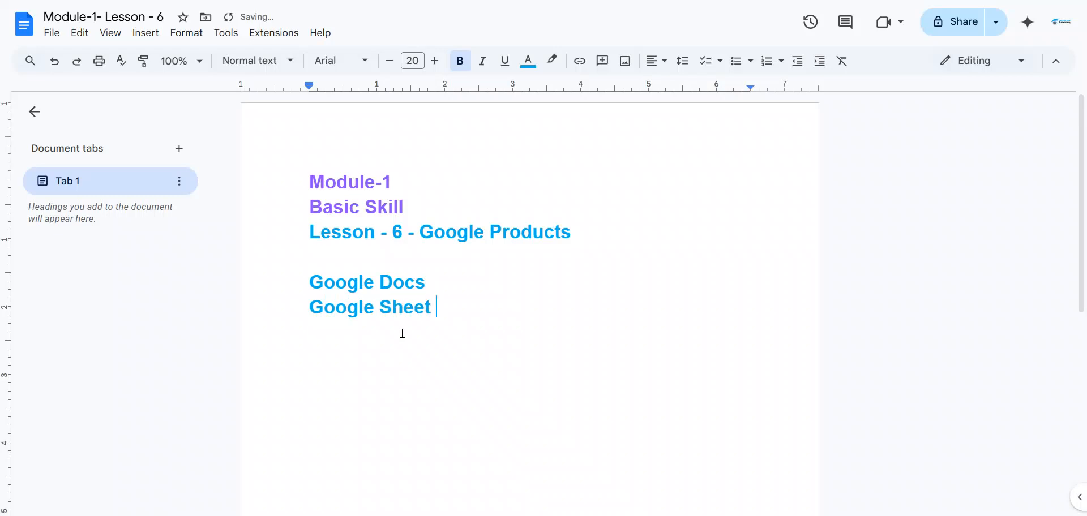
Add the lines "Google Meet", "Google Drive" and "Google slide" below "Google Sheet" in the product list
{"action": "key", "text": "Return"}
{"action": "type", "text": "Google"}
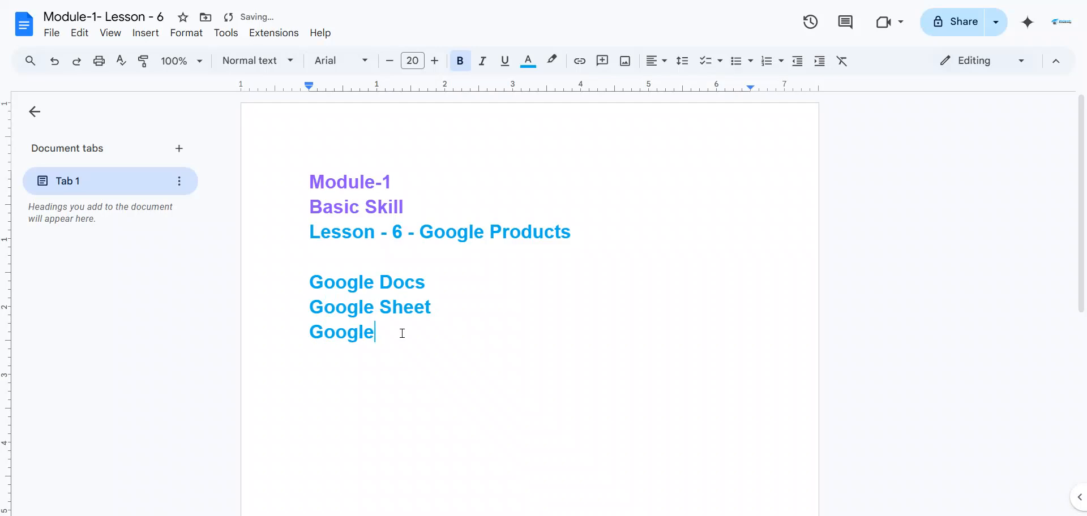
{"action": "type", "text": " Meet"}
{"action": "key", "text": "Return"}
{"action": "type", "text": "Google Drive"}
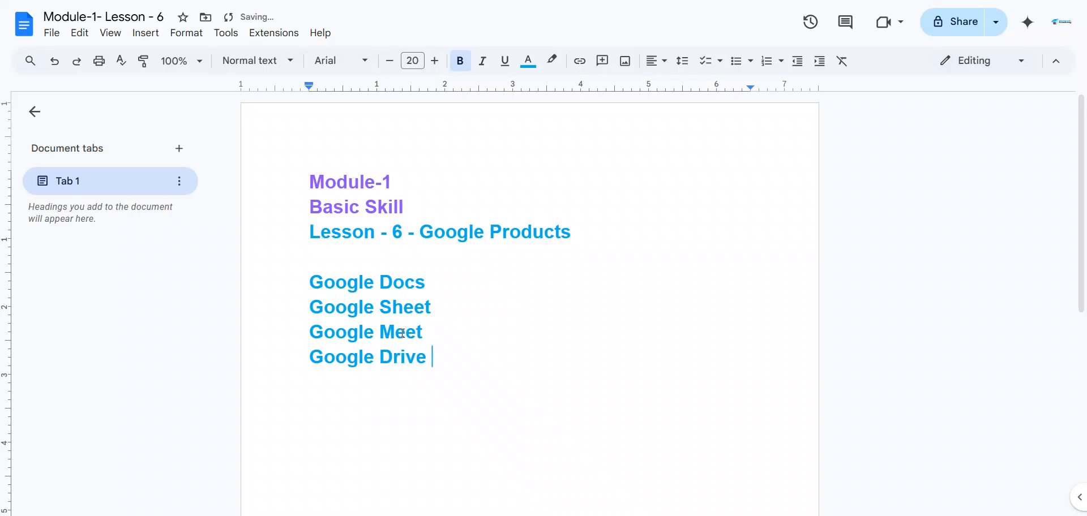
{"action": "key", "text": "Return"}
{"action": "type", "text": "Google slide"}
{"action": "key", "text": "Return"}
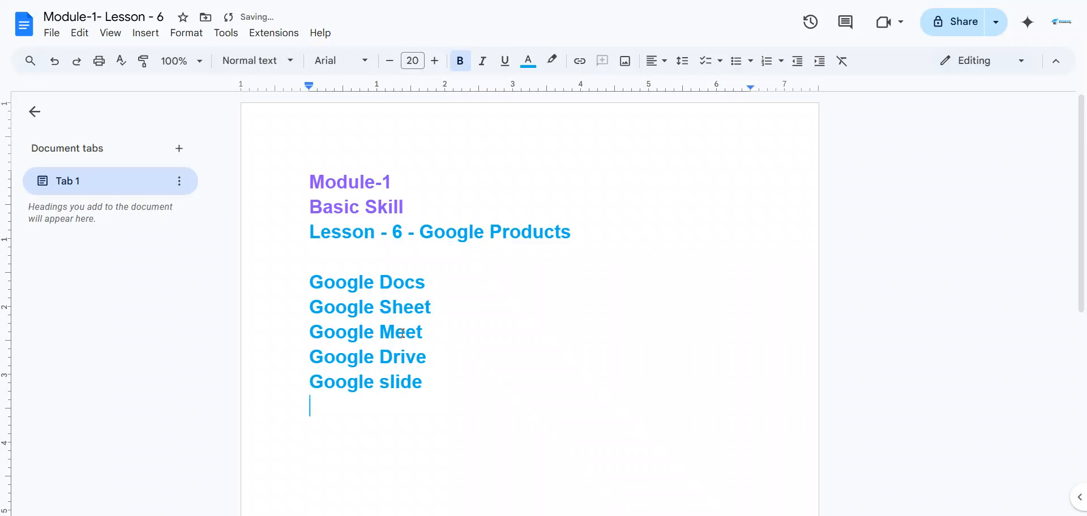
Check the Google apps launcher in a new browser tab for further products and add the line "Google Form" below "Google slide" in the document
{"action": "key", "text": "ctrl+t"}
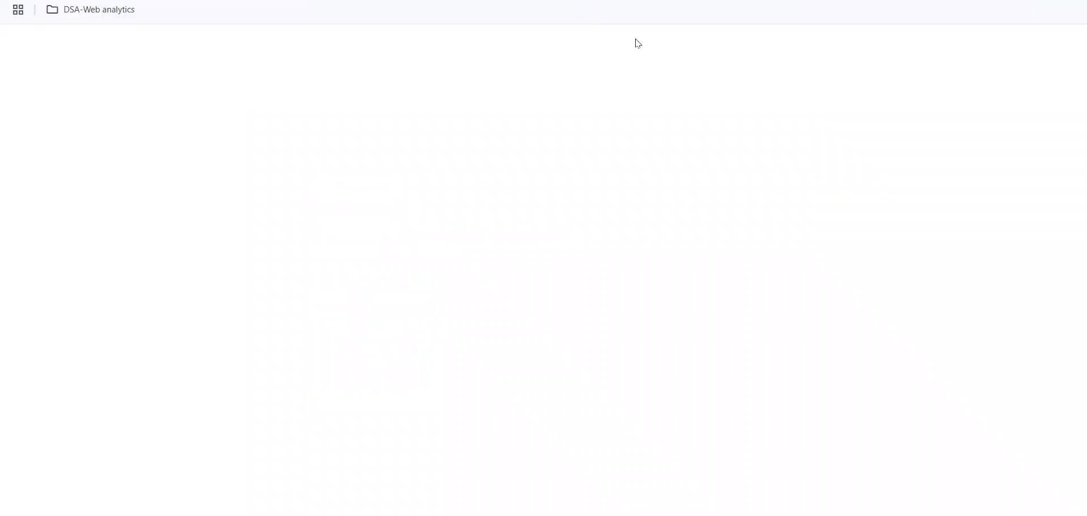
{"action": "left_click", "coordinate": [1029, 52]}
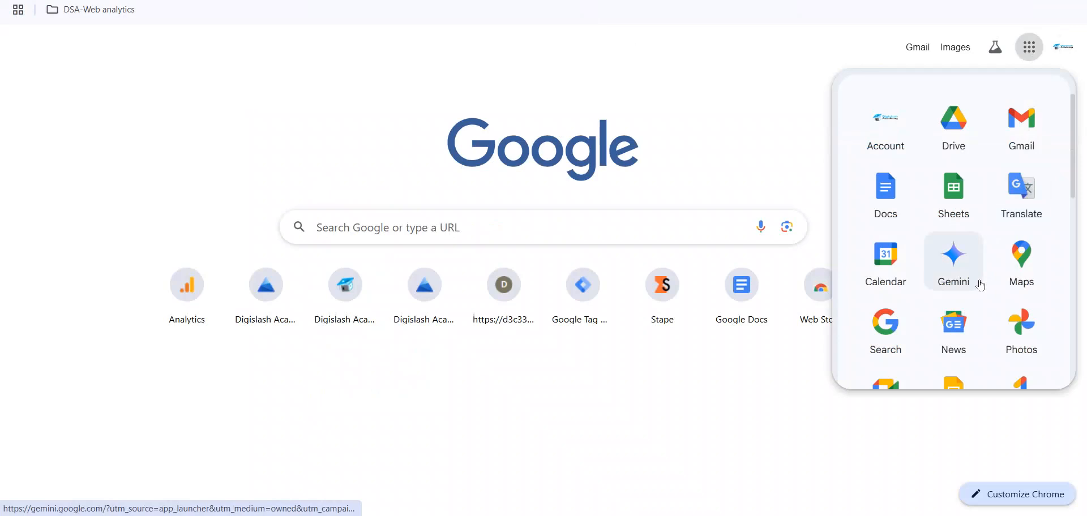
{"action": "scroll", "coordinate": [968, 254], "scroll_direction": "down", "scroll_amount": 5}
{"action": "scroll", "coordinate": [960, 248], "scroll_direction": "up", "scroll_amount": 3}
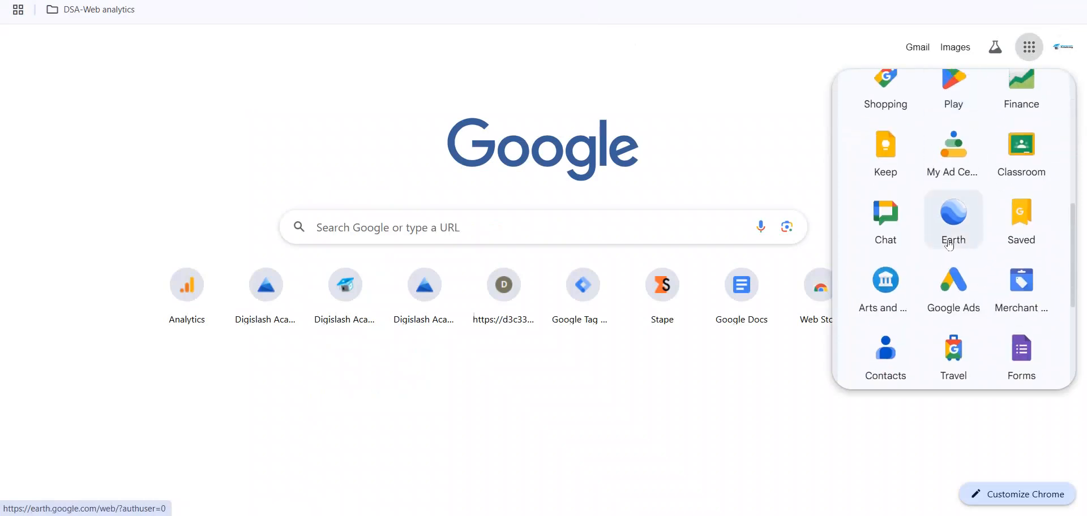
{"action": "scroll", "coordinate": [954, 247], "scroll_direction": "down", "scroll_amount": 4}
{"action": "scroll", "coordinate": [949, 244], "scroll_direction": "down", "scroll_amount": 3}
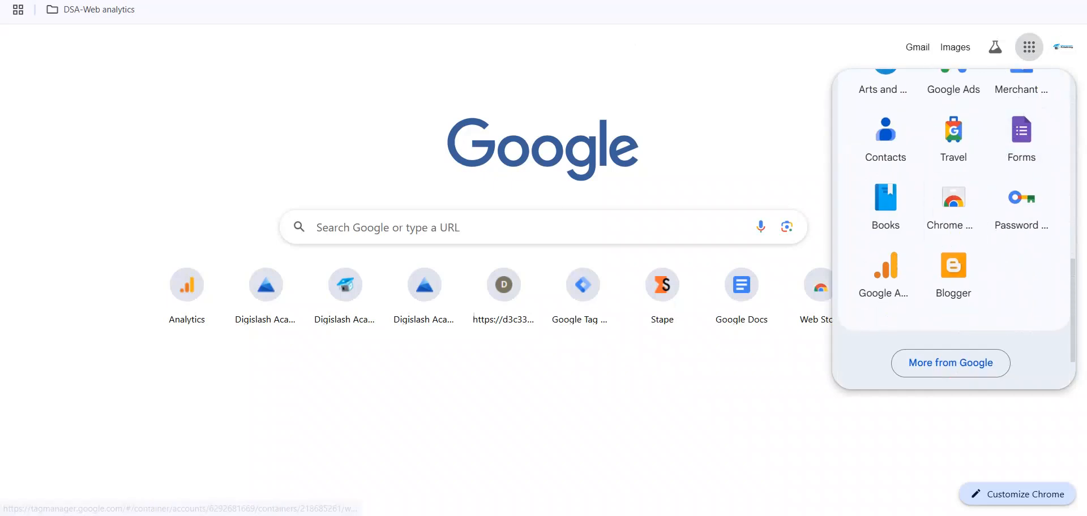
{"action": "scroll", "coordinate": [951, 243], "scroll_direction": "up", "scroll_amount": 5}
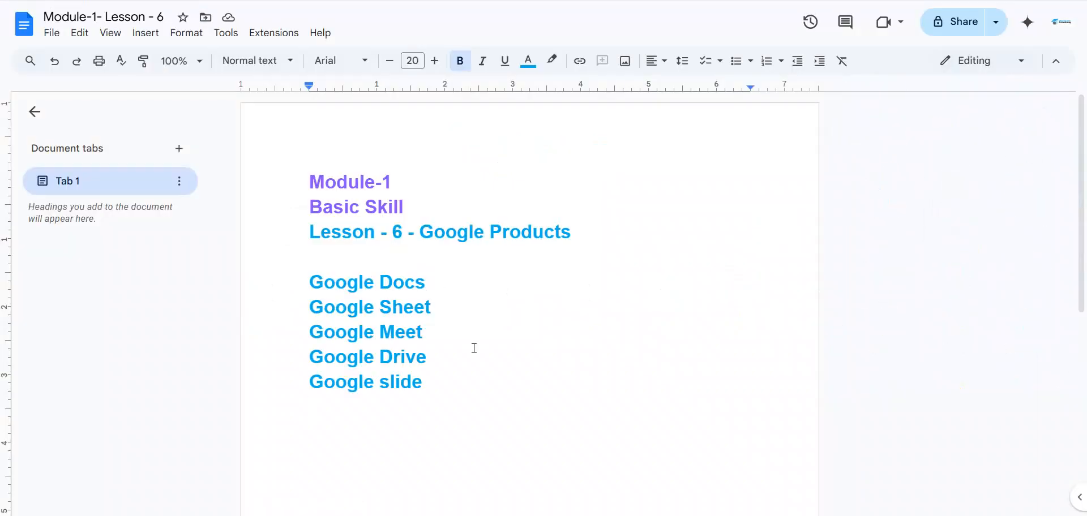
{"action": "type", "text": "Goog"}
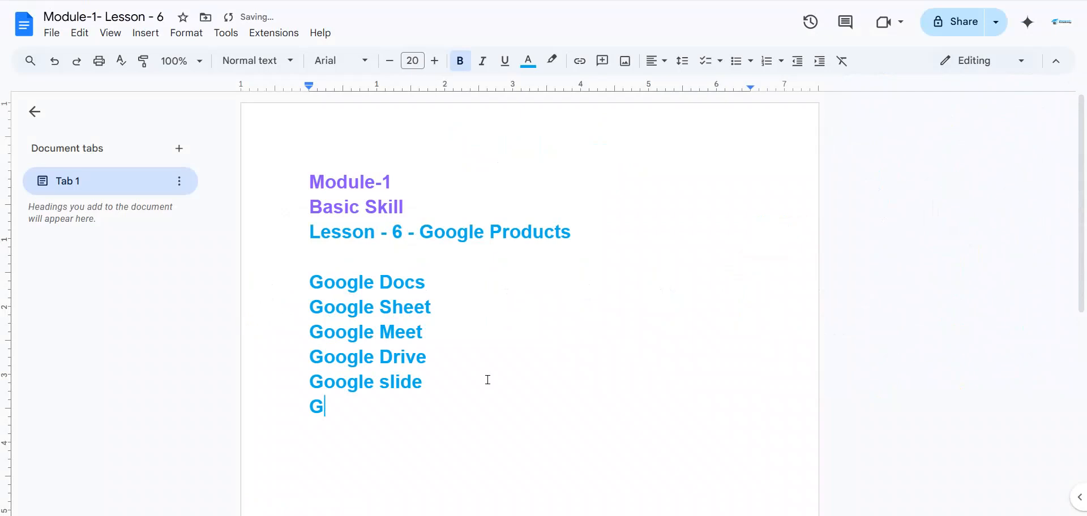
{"action": "type", "text": "le Form"}
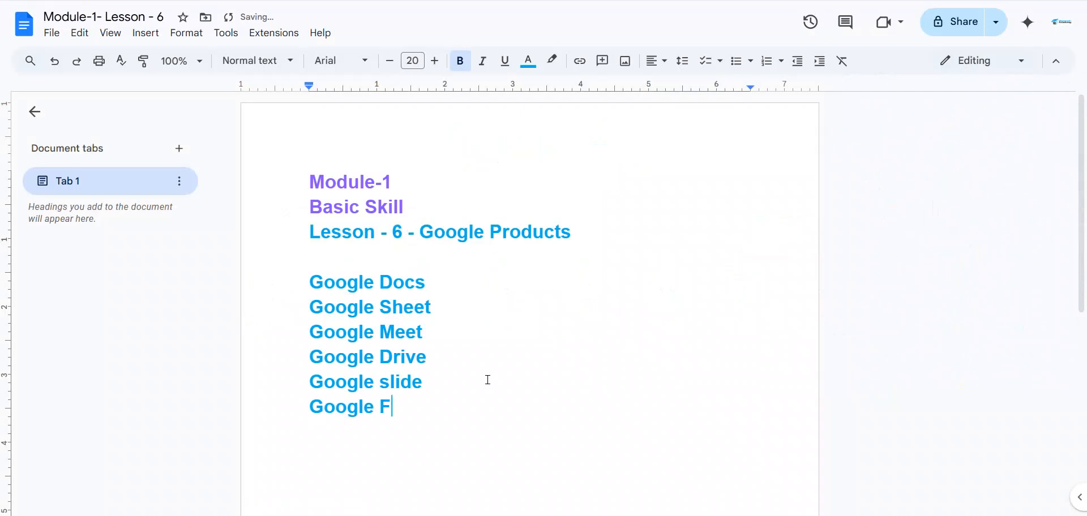
{"action": "key", "text": "BackSpace"}
{"action": "key", "text": "Return"}
Look through the products in the Google apps launcher, from Drive and Gmail down to Forms and Books
{"action": "key", "text": "ctrl+Tab"}
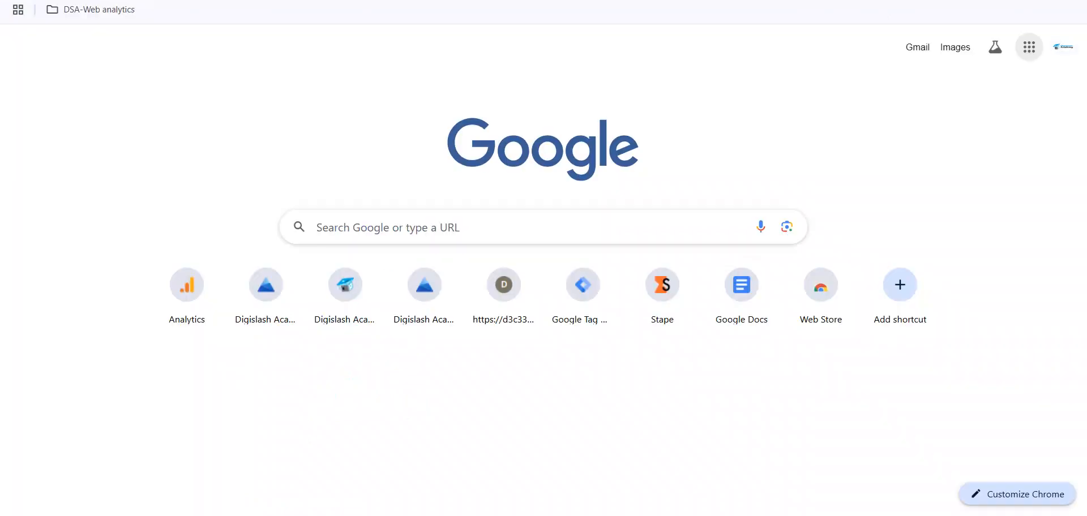
{"action": "left_click", "coordinate": [1030, 48]}
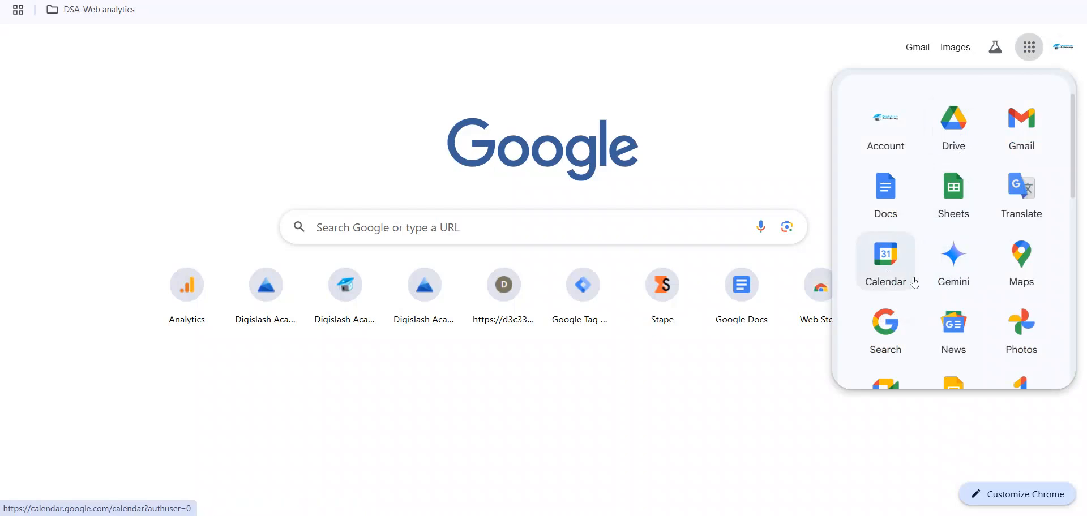
{"action": "scroll", "coordinate": [1022, 272], "scroll_direction": "down", "scroll_amount": 2}
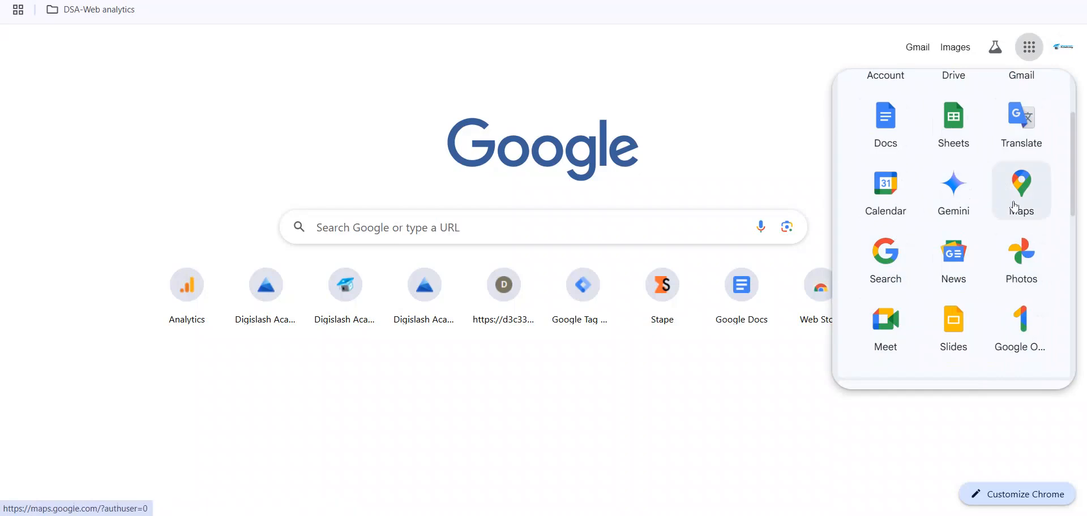
{"action": "scroll", "coordinate": [1019, 182], "scroll_direction": "down", "scroll_amount": 2}
{"action": "scroll", "coordinate": [912, 252], "scroll_direction": "down", "scroll_amount": 4}
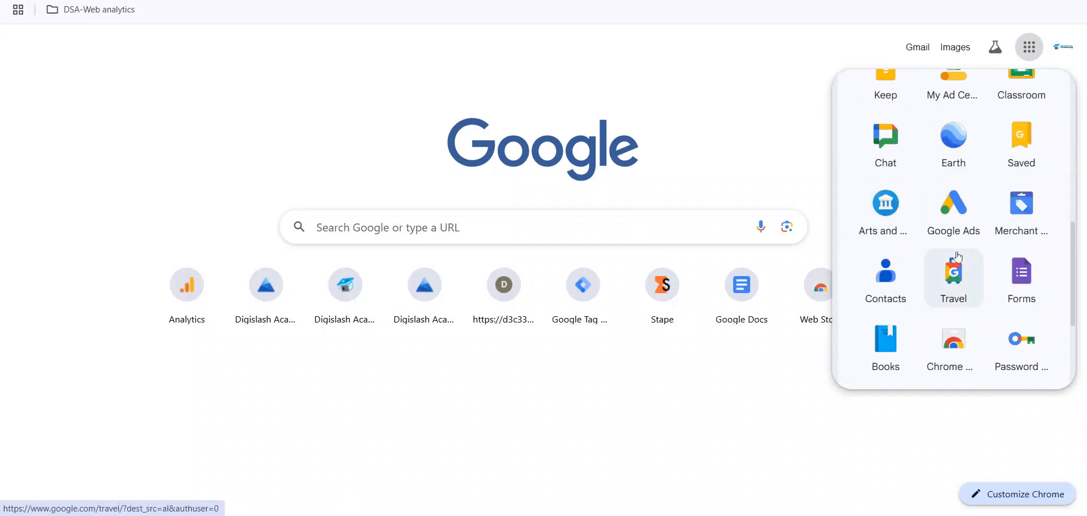
{"action": "scroll", "coordinate": [956, 248], "scroll_direction": "up", "scroll_amount": 6}
{"action": "scroll", "coordinate": [952, 242], "scroll_direction": "up", "scroll_amount": 1}
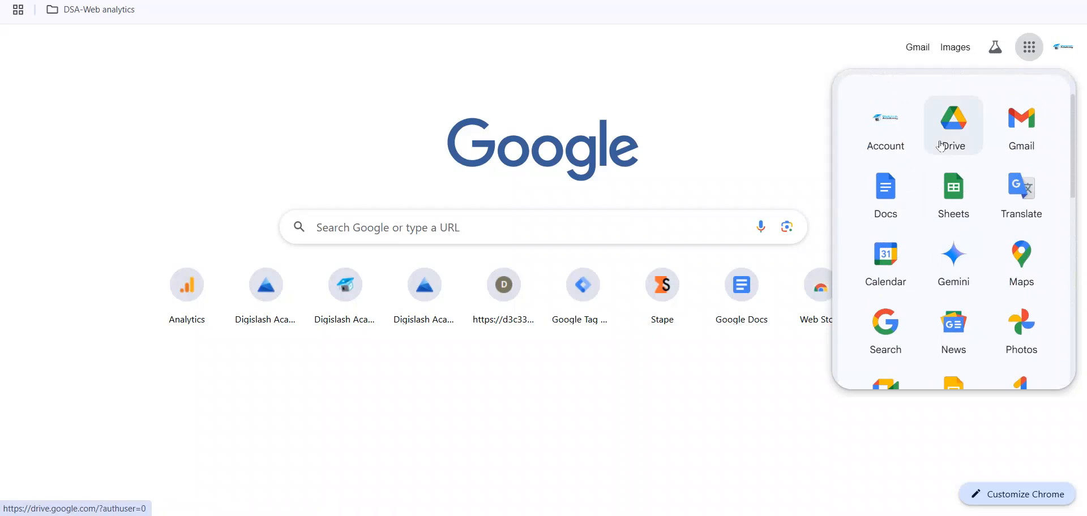
{"action": "scroll", "coordinate": [940, 147], "scroll_direction": "down", "scroll_amount": 10}
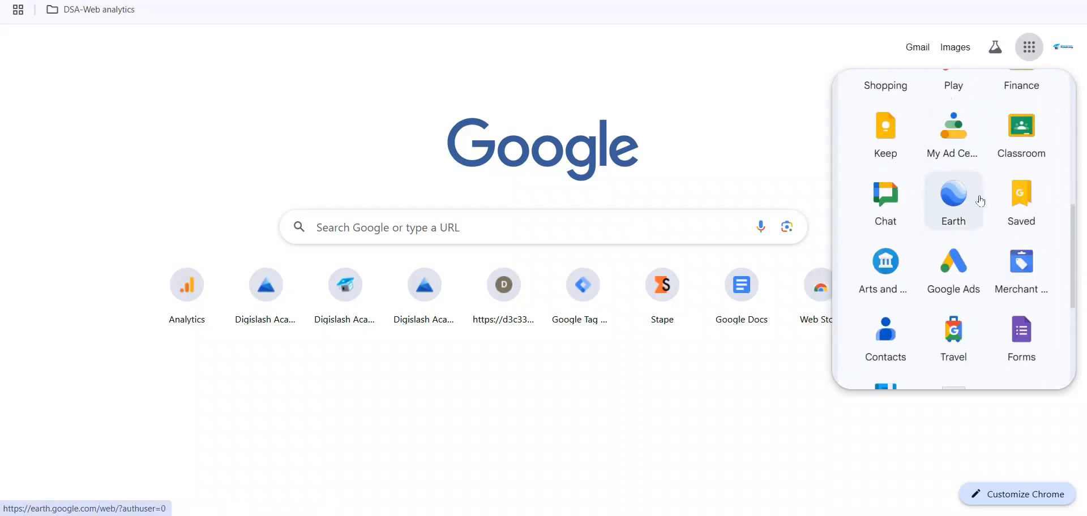
{"action": "scroll", "coordinate": [968, 210], "scroll_direction": "up", "scroll_amount": 10}
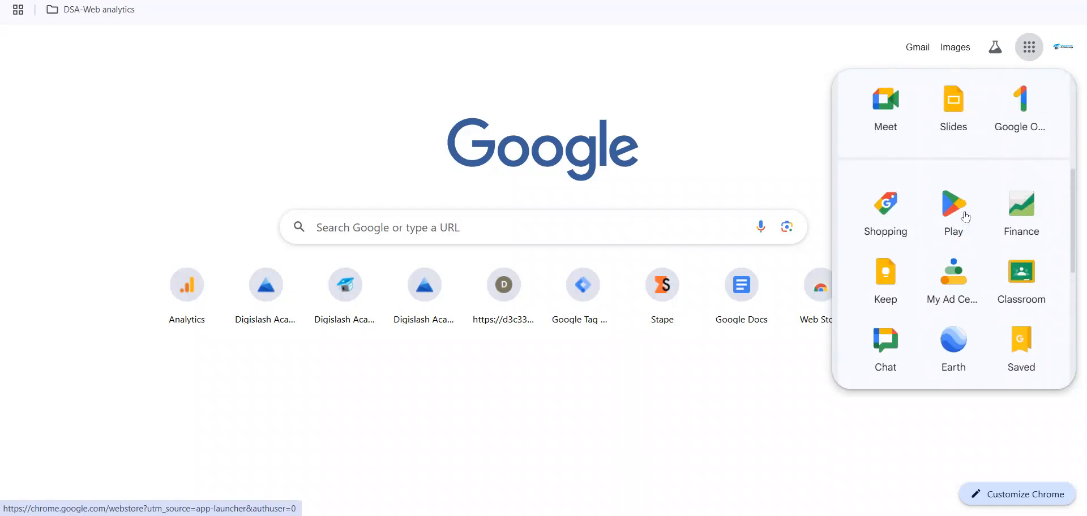
{"action": "scroll", "coordinate": [895, 111], "scroll_direction": "up", "scroll_amount": 2}
{"action": "left_click", "coordinate": [310, 77]}
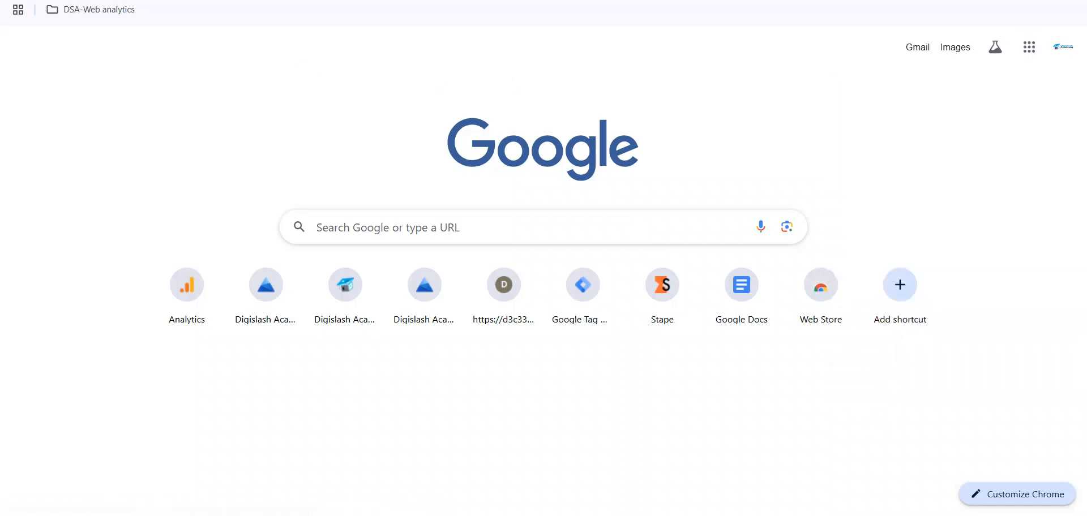
Return to the lesson document and insert an indented line "Note down" directly beneath "Google Docs"
{"action": "key", "text": "ctrl+Tab"}
{"action": "double_click", "coordinate": [435, 411]}
{"action": "left_click", "coordinate": [445, 411]}
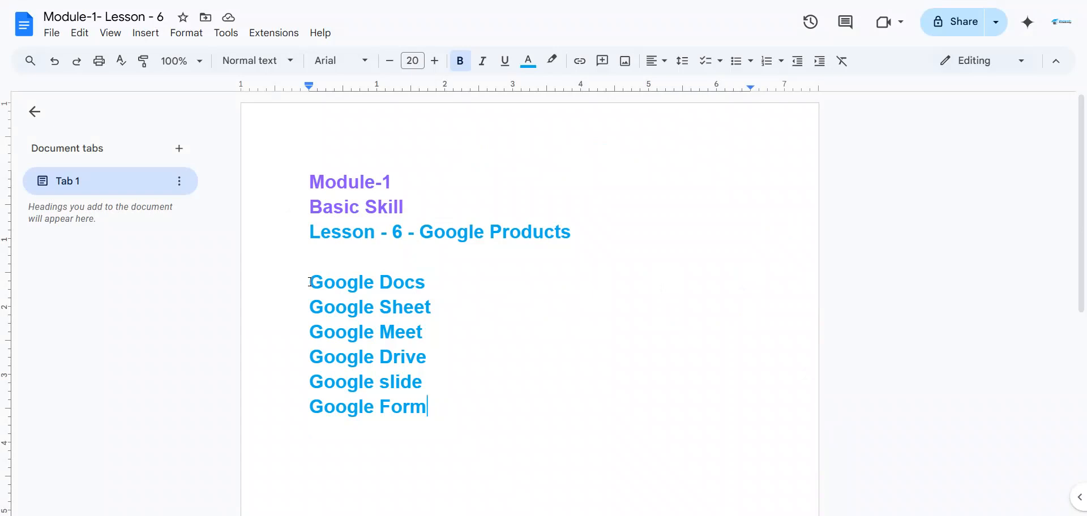
{"action": "left_click", "coordinate": [311, 282]}
{"action": "left_click", "coordinate": [437, 277]}
{"action": "key", "text": "BackSpace"}
{"action": "key", "text": "Return"}
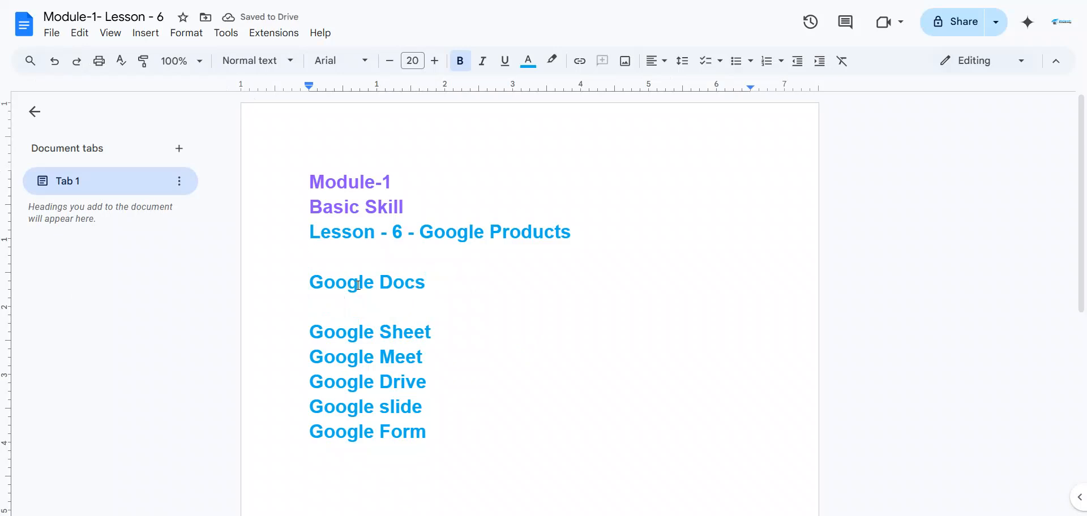
{"action": "type", "text": "Note so"}
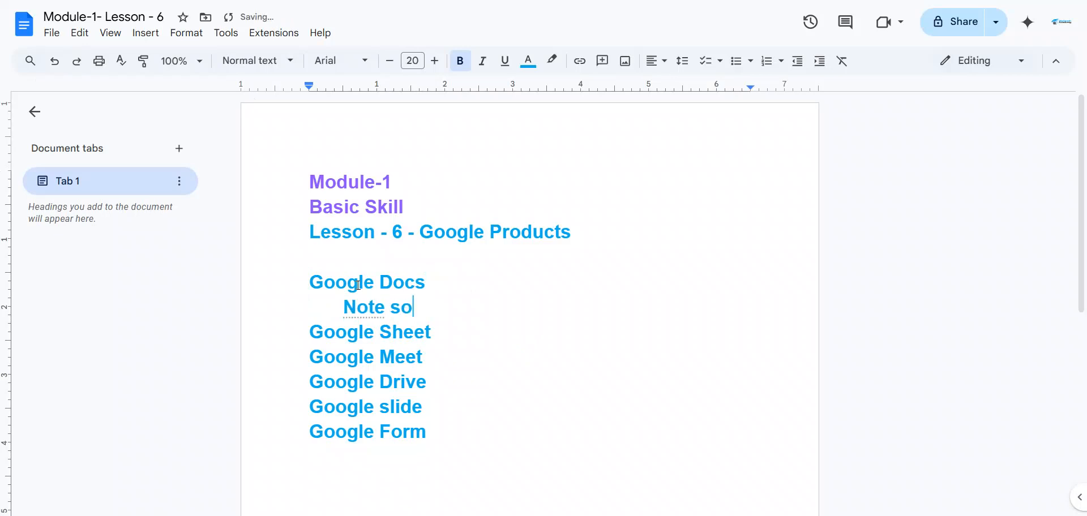
{"action": "key", "text": "BackSpace"}
{"action": "key", "text": "BackSpace"}
{"action": "type", "text": "down"}
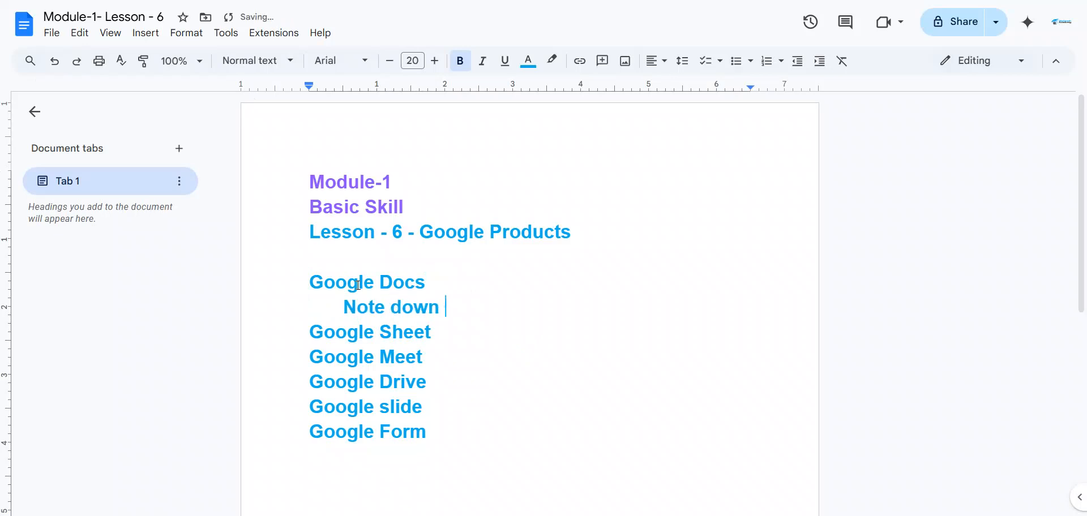
Add the indented lines "Writing" and "Article" below "Note down"
{"action": "key", "text": "Return"}
{"action": "key", "text": "Tab"}
{"action": "type", "text": "Writing"}
{"action": "key", "text": "Return"}
{"action": "key", "text": "Tab"}
{"action": "type", "text": "Article"}
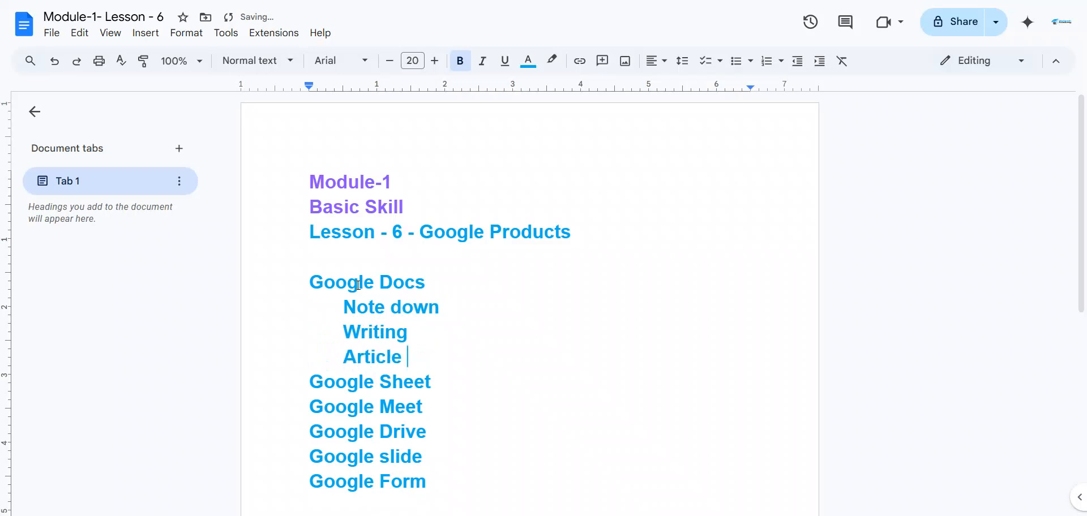
Add the indented line "Class note" below "Article" as another use of Google Docs
{"action": "key", "text": "Return"}
{"action": "key", "text": "Tab"}
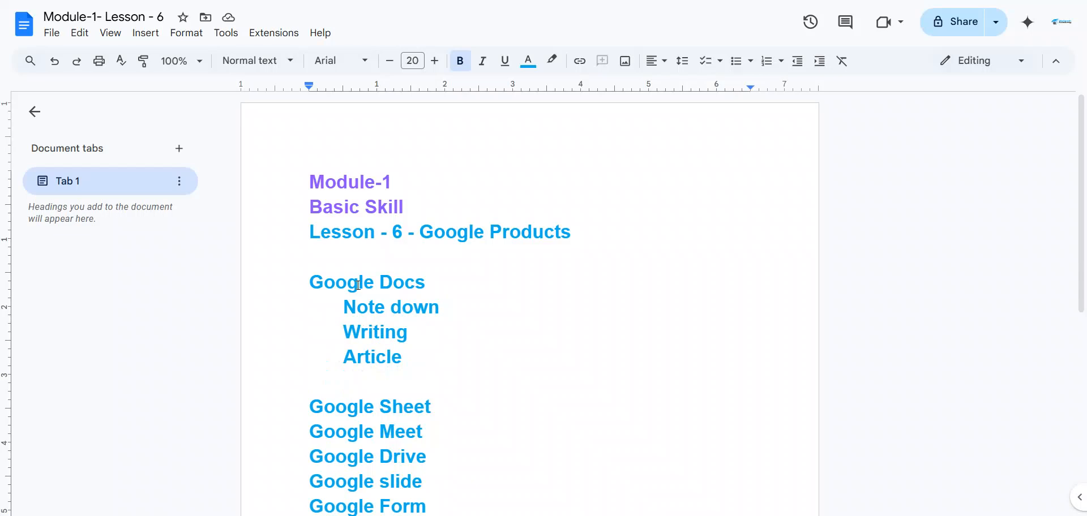
{"action": "type", "text": "Class "}
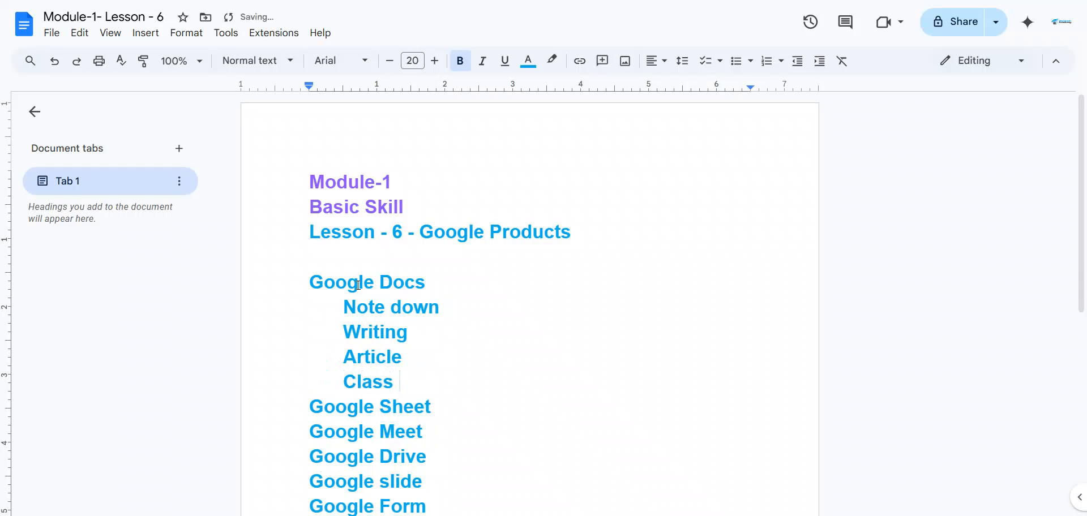
{"action": "type", "text": "note"}
{"action": "key", "text": "BackSpace"}
Review the product list in the document from "Google Docs" down to "Google Form"
{"action": "left_click_drag", "start_coordinate": [450, 382], "coordinate": [429, 439]}
{"action": "left_click", "coordinate": [512, 330]}
{"action": "scroll", "coordinate": [419, 397], "scroll_direction": "down", "scroll_amount": 3}
{"action": "scroll", "coordinate": [438, 317], "scroll_direction": "up", "scroll_amount": 2}
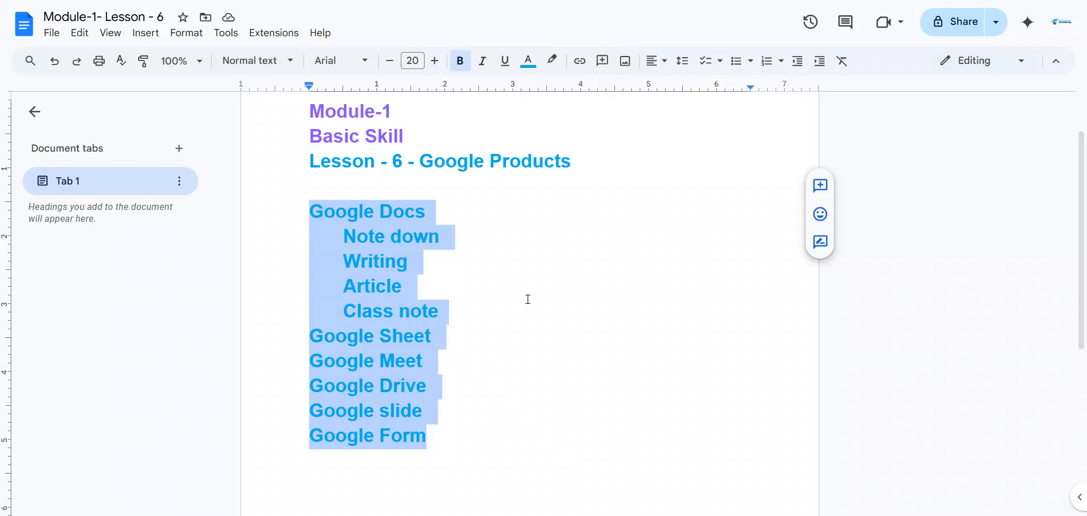
{"action": "left_click", "coordinate": [517, 272]}
{"action": "scroll", "coordinate": [544, 254], "scroll_direction": "up", "scroll_amount": 2}
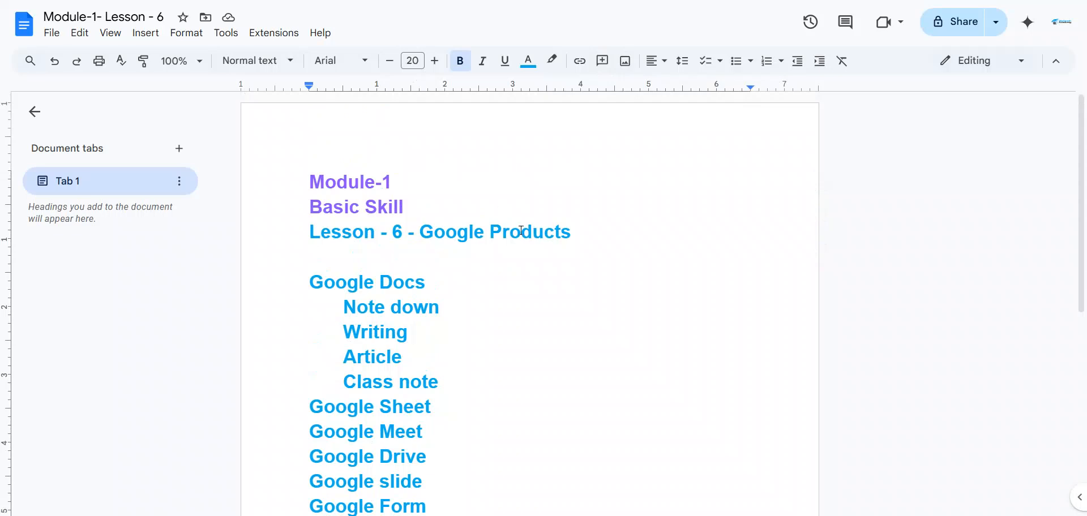
{"action": "scroll", "coordinate": [520, 230], "scroll_direction": "down", "scroll_amount": 2}
{"action": "scroll", "coordinate": [520, 230], "scroll_direction": "up", "scroll_amount": 2}
Open Google Docs from the apps launcher in a new browser tab and create a blank document
{"action": "key", "text": "ctrl+t"}
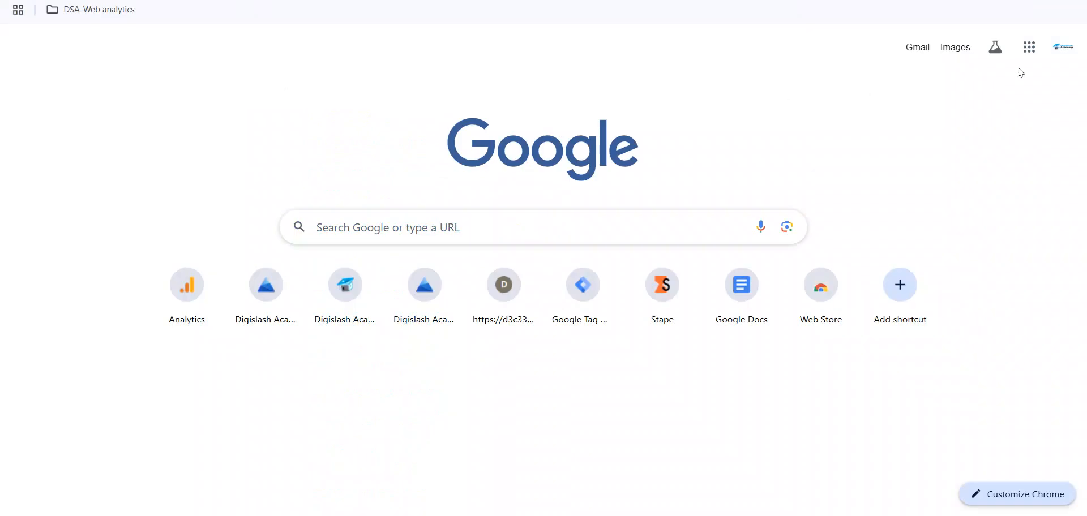
{"action": "left_click", "coordinate": [1026, 50]}
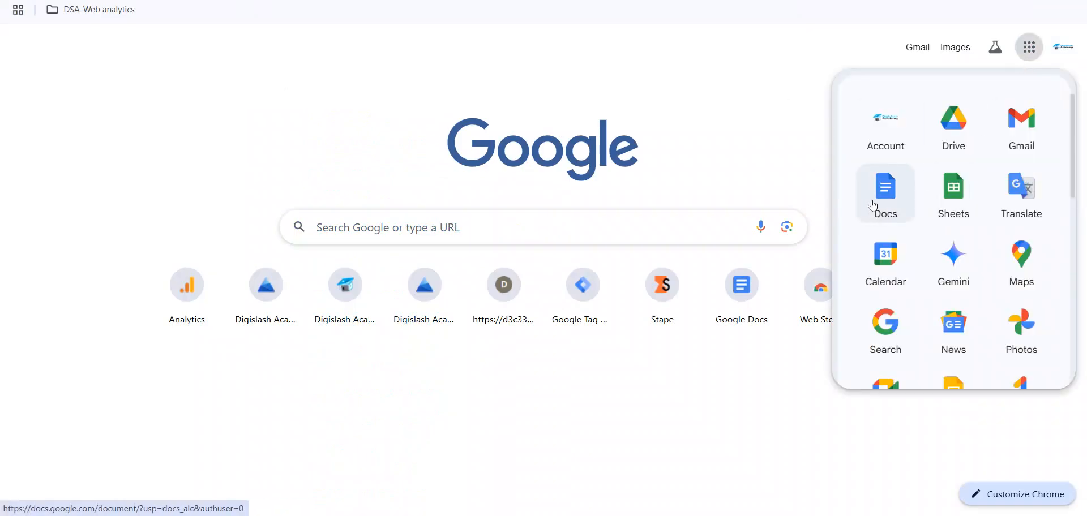
{"action": "left_click", "coordinate": [489, 99]}
{"action": "left_click", "coordinate": [391, 224]}
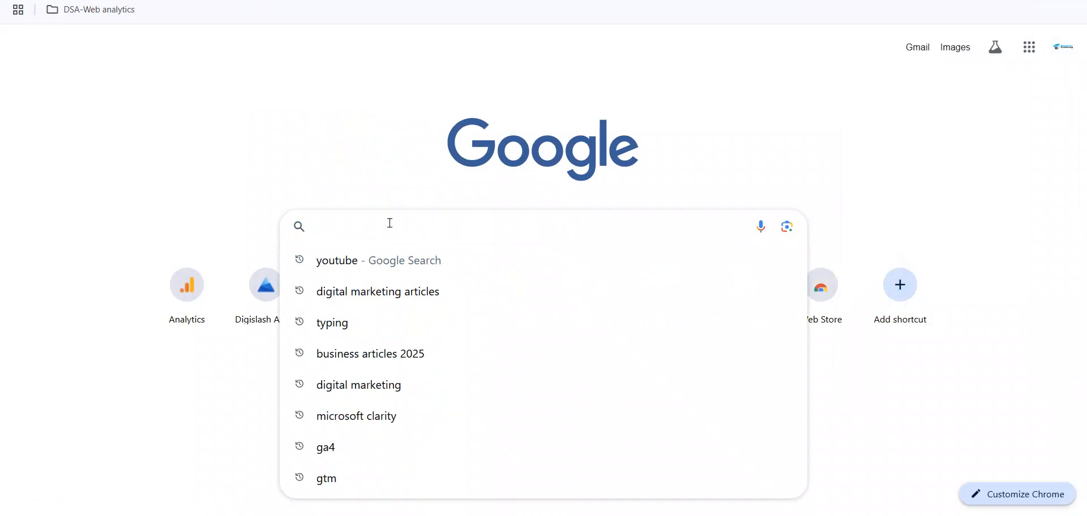
{"action": "left_click", "coordinate": [390, 124]}
{"action": "left_click", "coordinate": [1028, 56]}
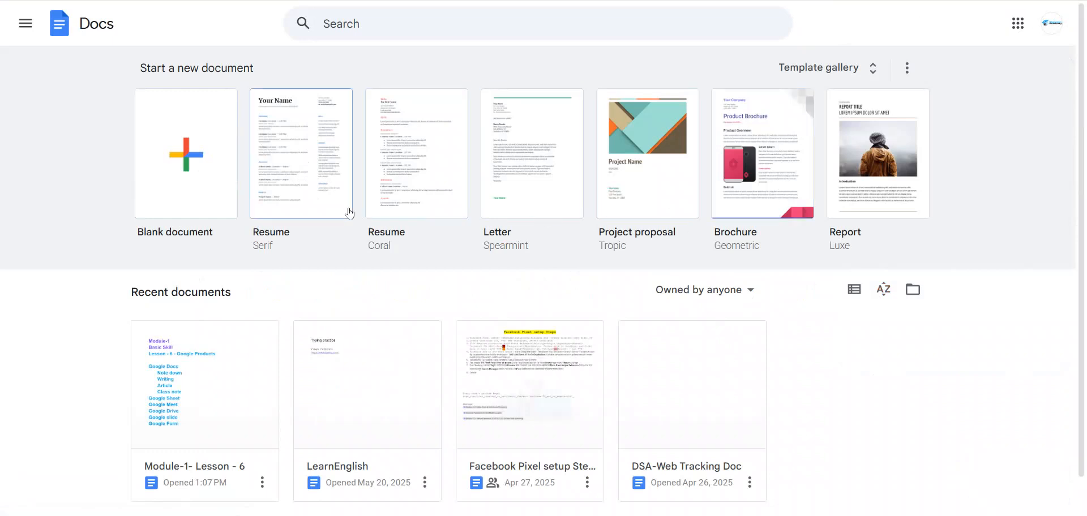
{"action": "left_click", "coordinate": [182, 142]}
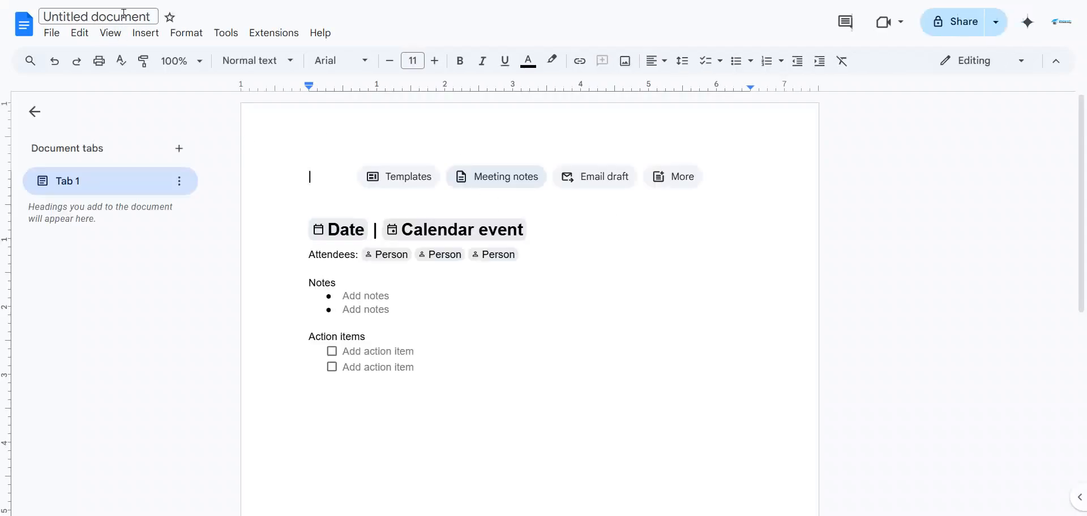
Rename the untitled document as "Google Doc" and place the cursor at the start of its empty body
{"action": "left_click", "coordinate": [65, 15]}
{"action": "type", "text": "G"}
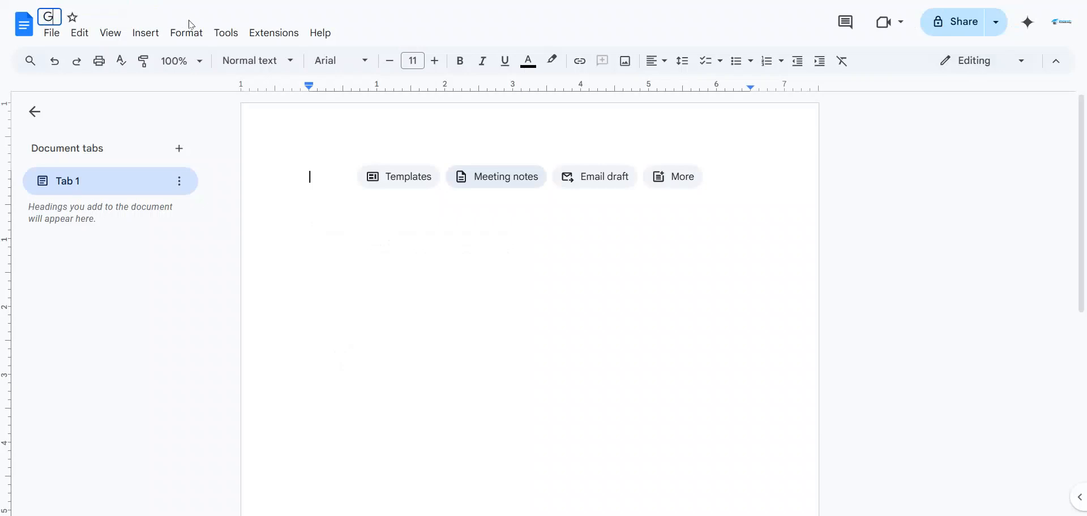
{"action": "type", "text": "oogle Doc"}
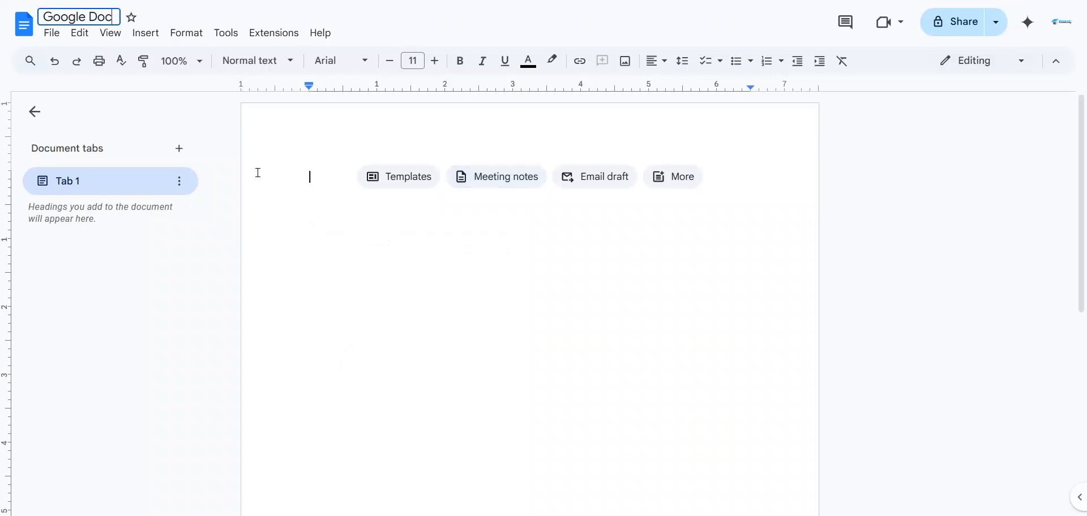
{"action": "left_click", "coordinate": [308, 177]}
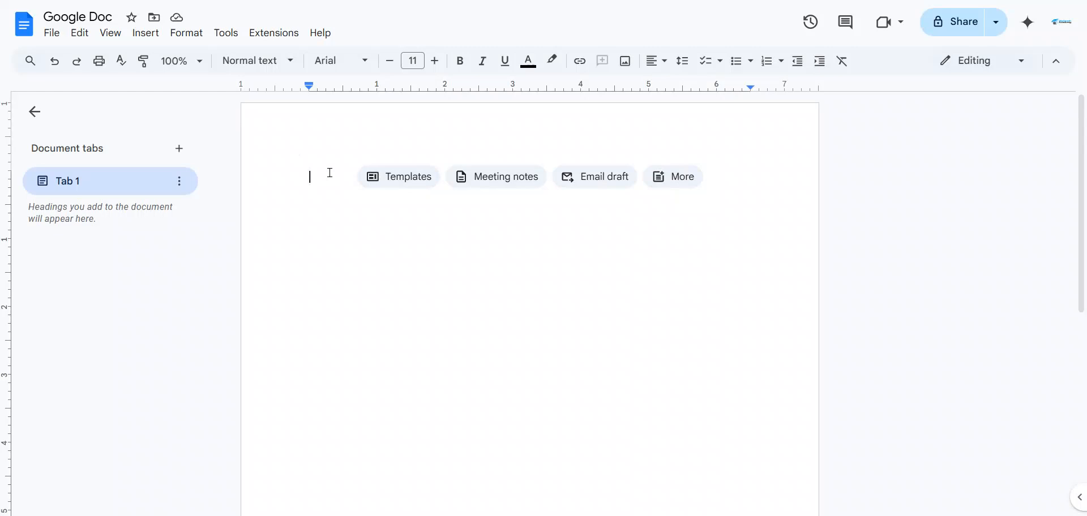
Browse the document template gallery and close it without choosing a template
{"action": "left_click", "coordinate": [389, 180]}
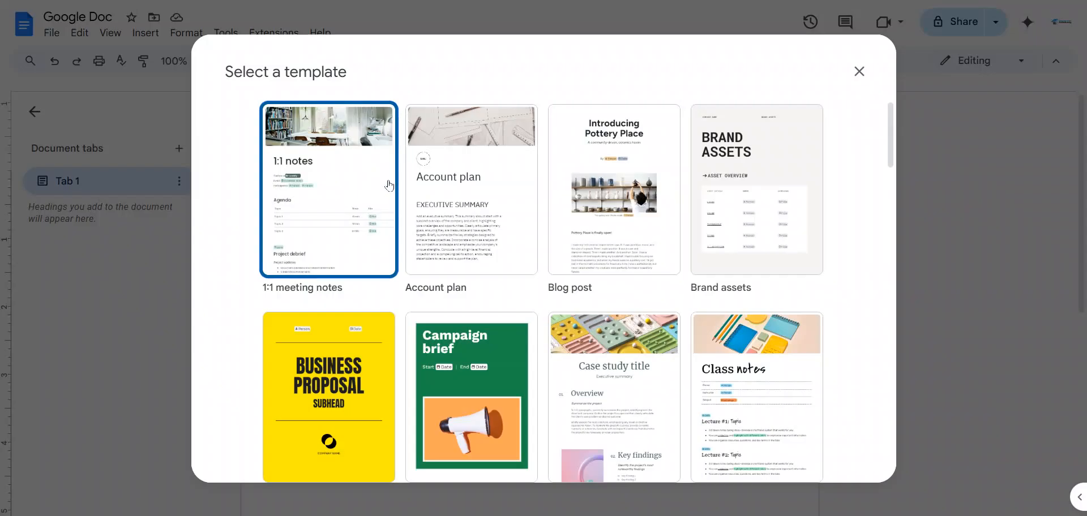
{"action": "scroll", "coordinate": [651, 226], "scroll_direction": "down", "scroll_amount": 5}
{"action": "scroll", "coordinate": [660, 243], "scroll_direction": "up", "scroll_amount": 5}
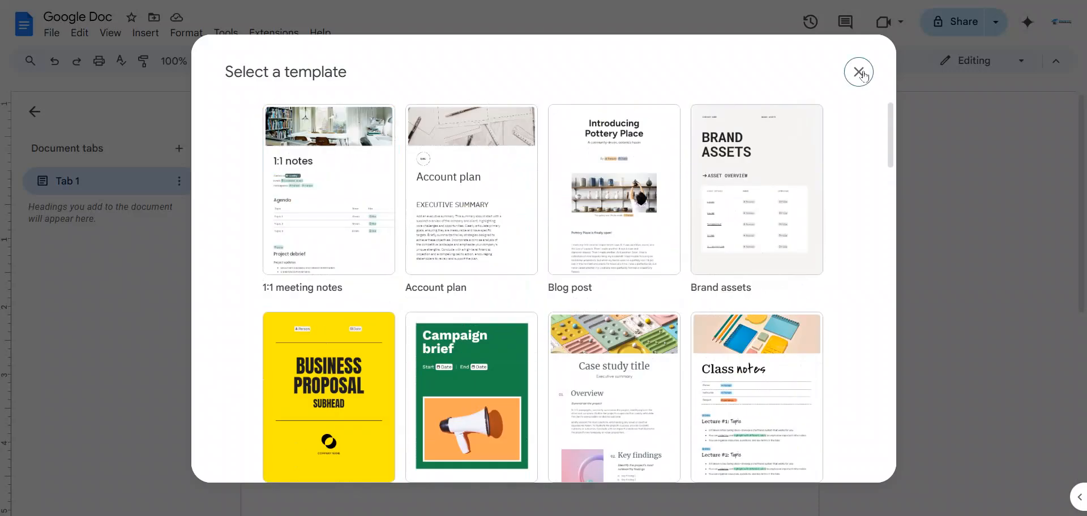
{"action": "left_click", "coordinate": [859, 71]}
Try to insert meeting notes from a calendar event into the blank document
{"action": "left_click", "coordinate": [494, 179]}
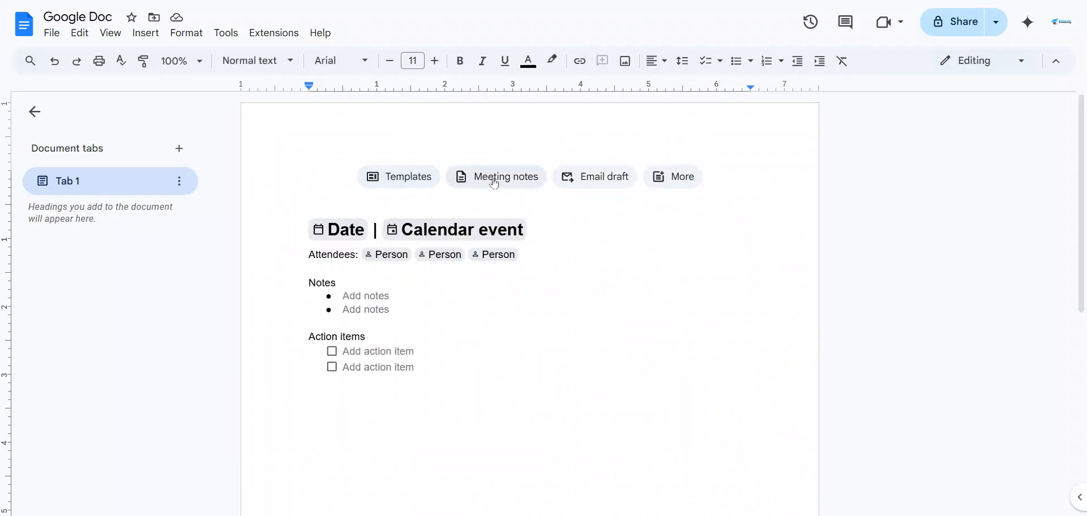
{"action": "left_click", "coordinate": [494, 180]}
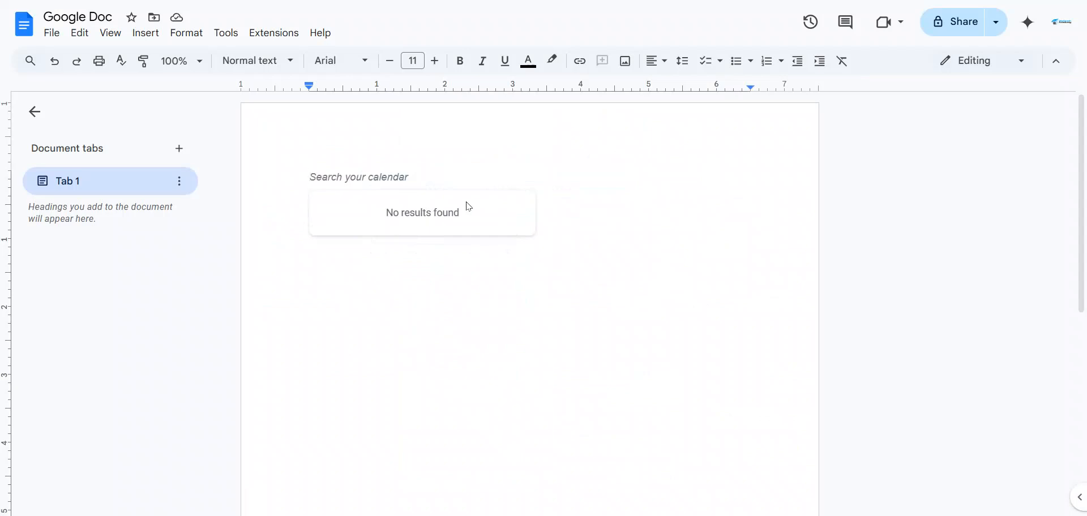
{"action": "left_click", "coordinate": [396, 174]}
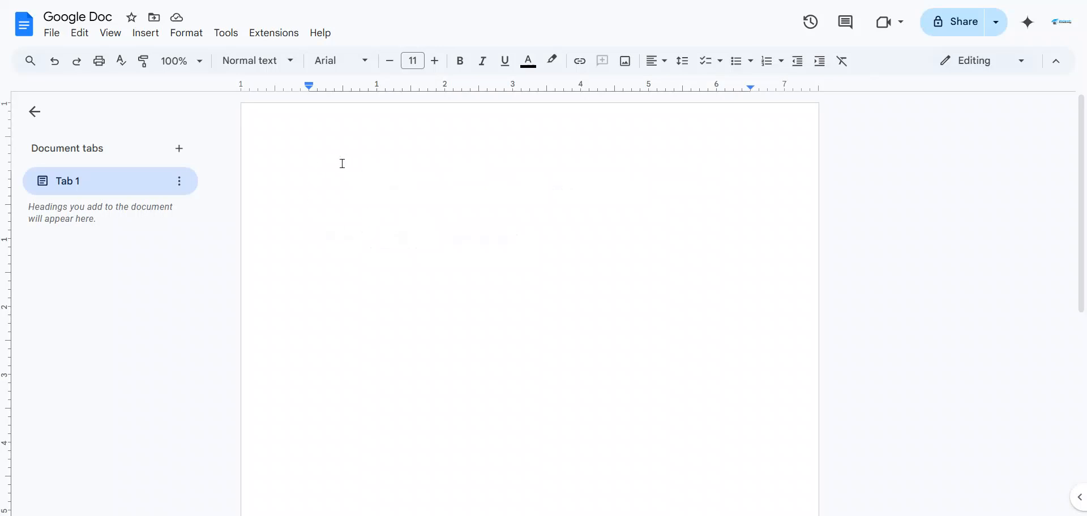
{"action": "left_click", "coordinate": [322, 153]}
{"action": "left_click", "coordinate": [56, 65]}
{"action": "left_click", "coordinate": [57, 66]}
{"action": "scroll", "coordinate": [272, 150], "scroll_direction": "down", "scroll_amount": 4}
{"action": "scroll", "coordinate": [283, 179], "scroll_direction": "up", "scroll_amount": 4}
{"action": "left_click", "coordinate": [54, 62]}
Insert a date smart chip for May 27, 2025 at the start of the empty document
{"action": "left_click", "coordinate": [142, 35]}
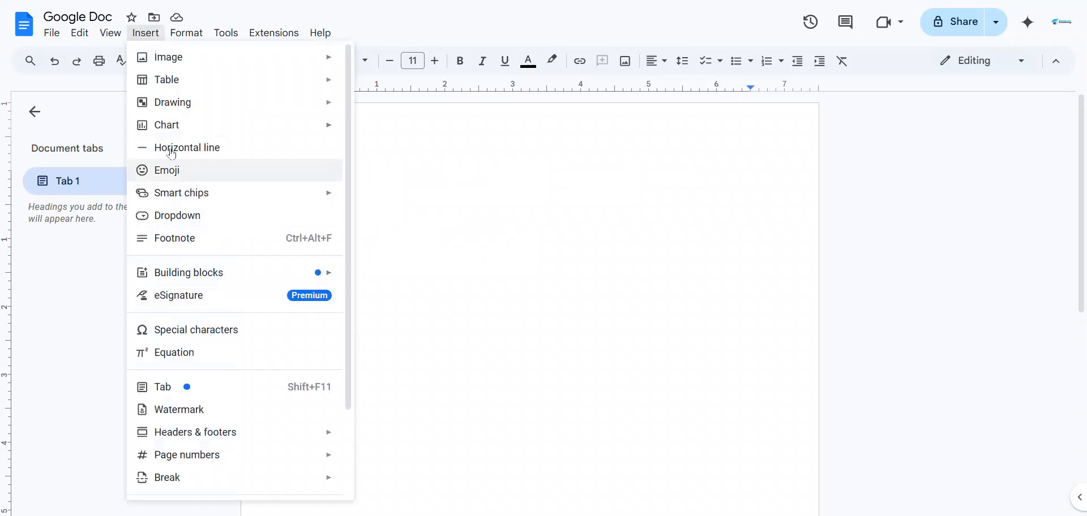
{"action": "left_click", "coordinate": [558, 241]}
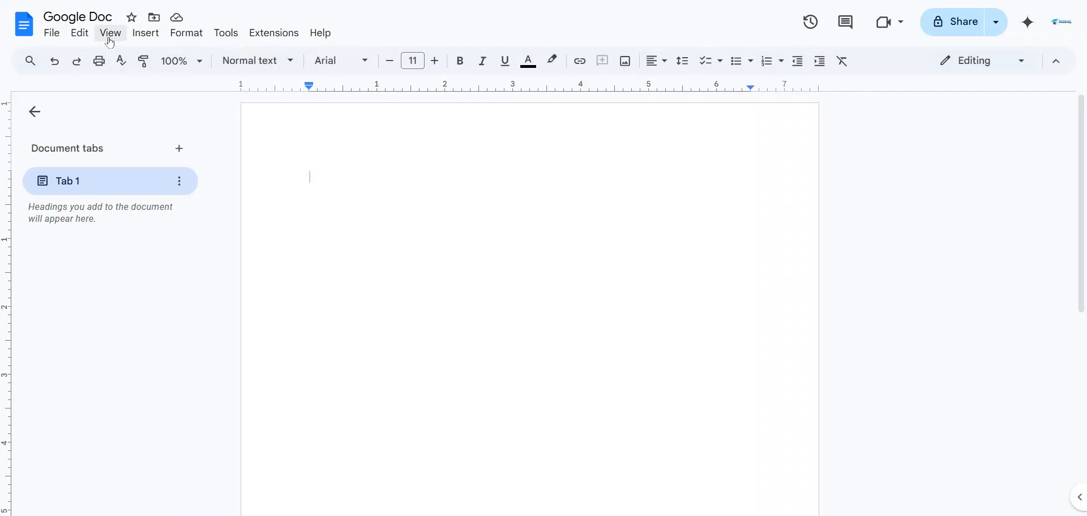
{"action": "left_click", "coordinate": [136, 40]}
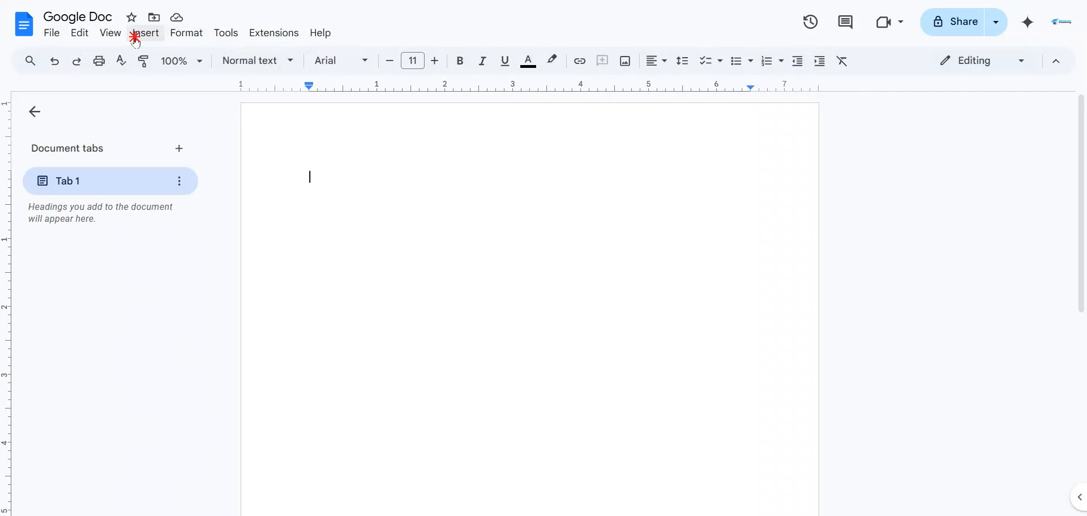
{"action": "mouse_move", "coordinate": [156, 123]}
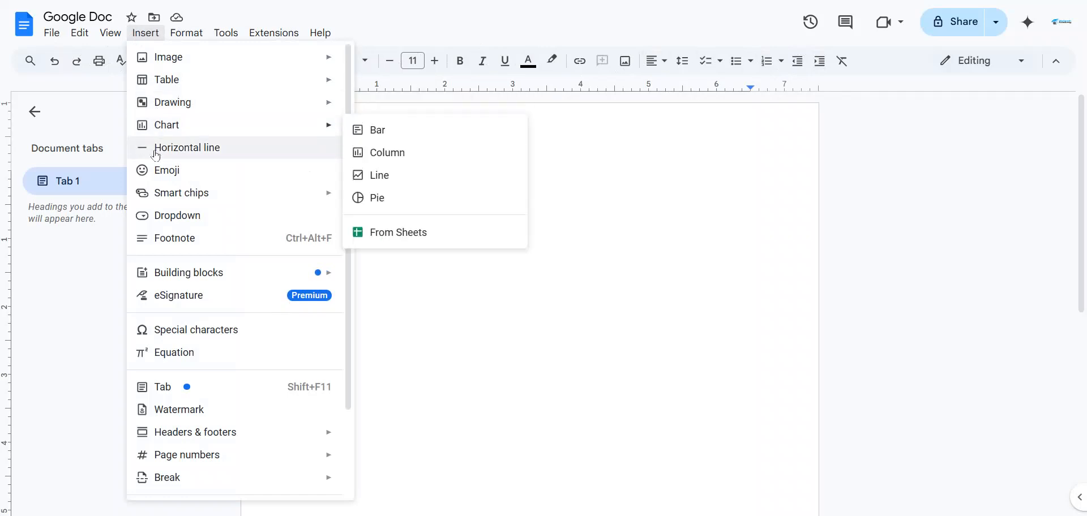
{"action": "mouse_move", "coordinate": [155, 191]}
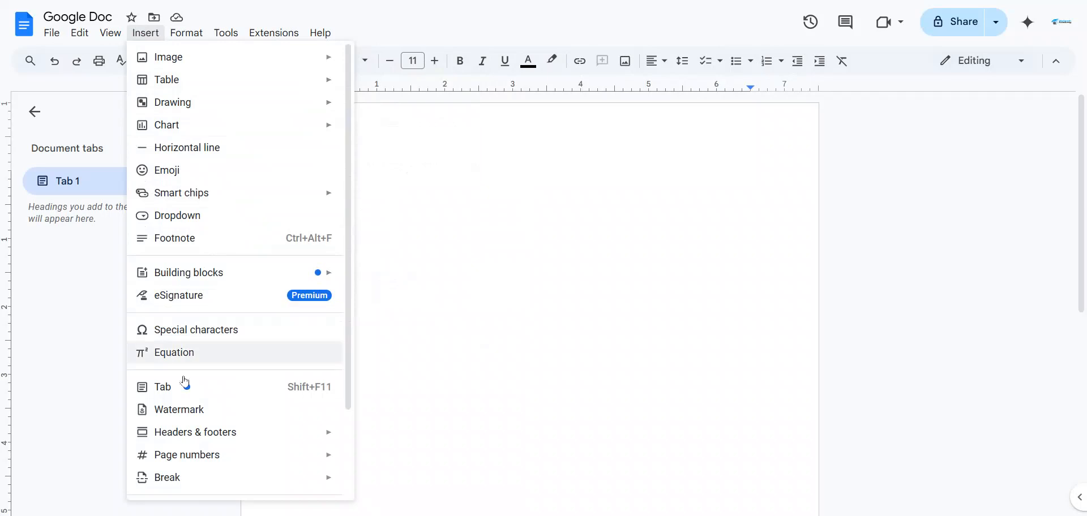
{"action": "scroll", "coordinate": [194, 413], "scroll_direction": "down", "scroll_amount": 3}
{"action": "scroll", "coordinate": [195, 415], "scroll_direction": "up", "scroll_amount": 3}
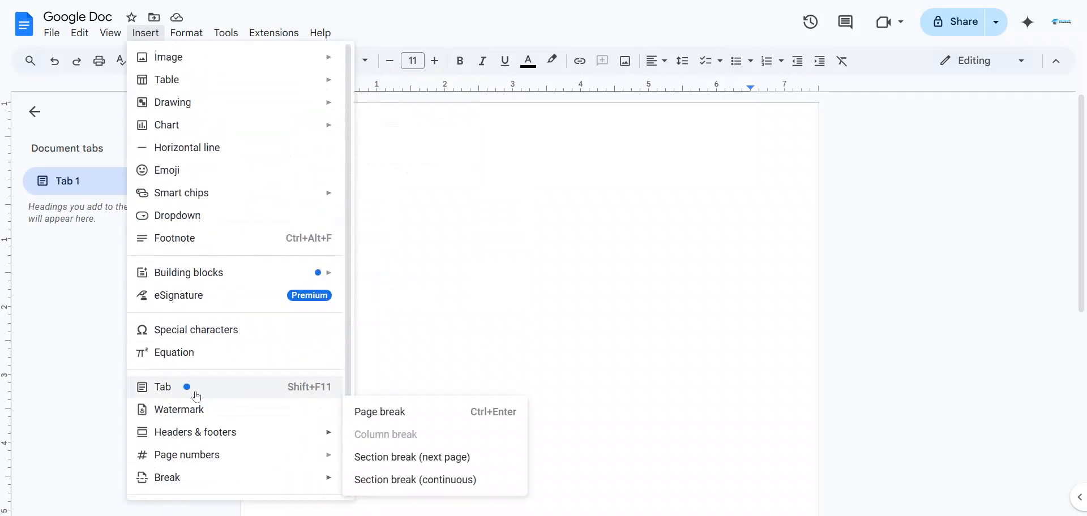
{"action": "mouse_move", "coordinate": [195, 196]}
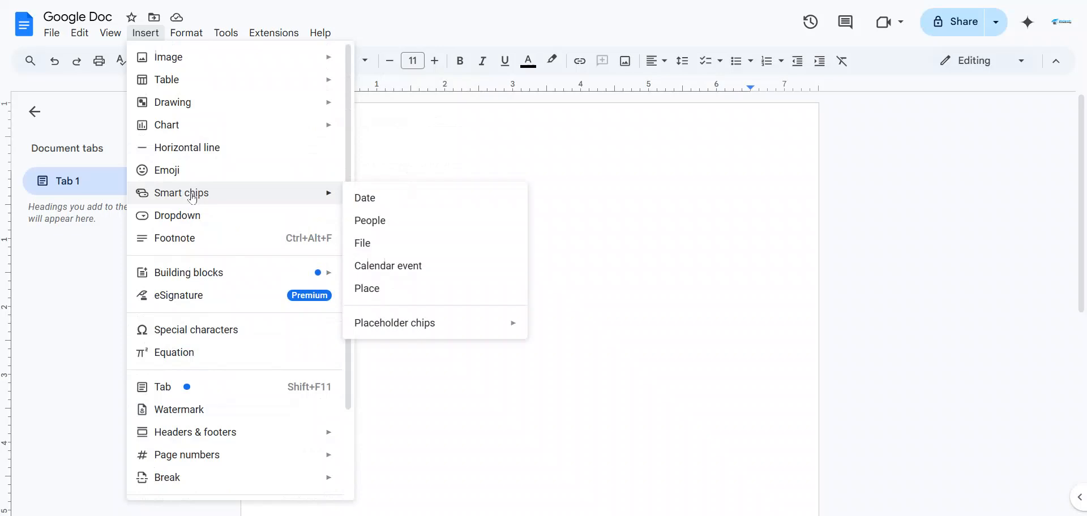
{"action": "left_click", "coordinate": [362, 199]}
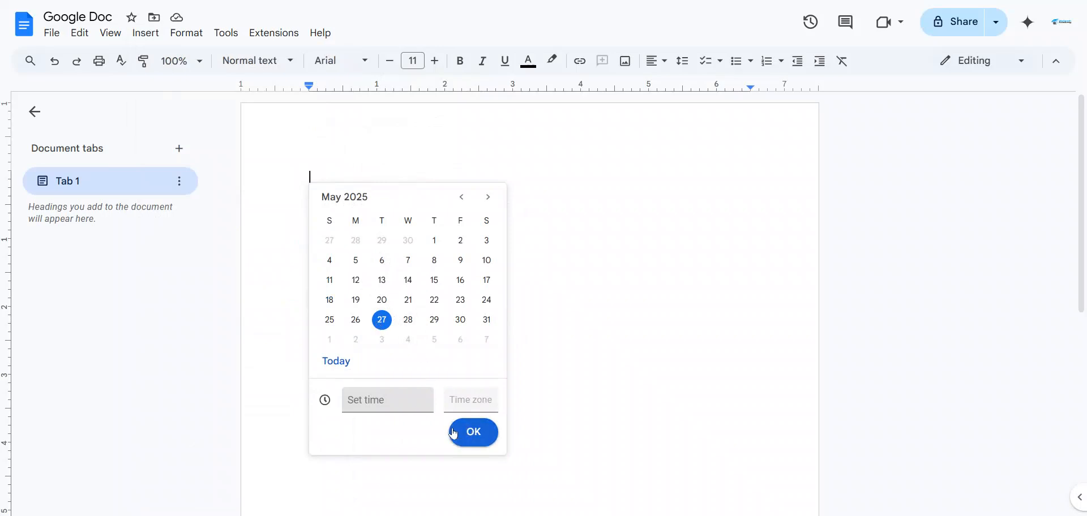
{"action": "left_click", "coordinate": [472, 433]}
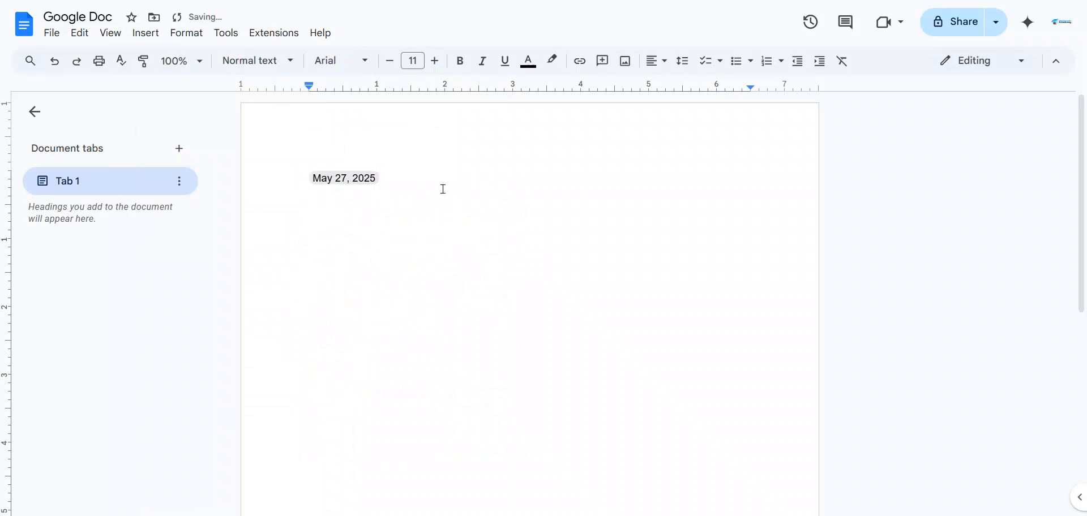
Center the line with the date chip on the page
{"action": "left_click", "coordinate": [339, 179]}
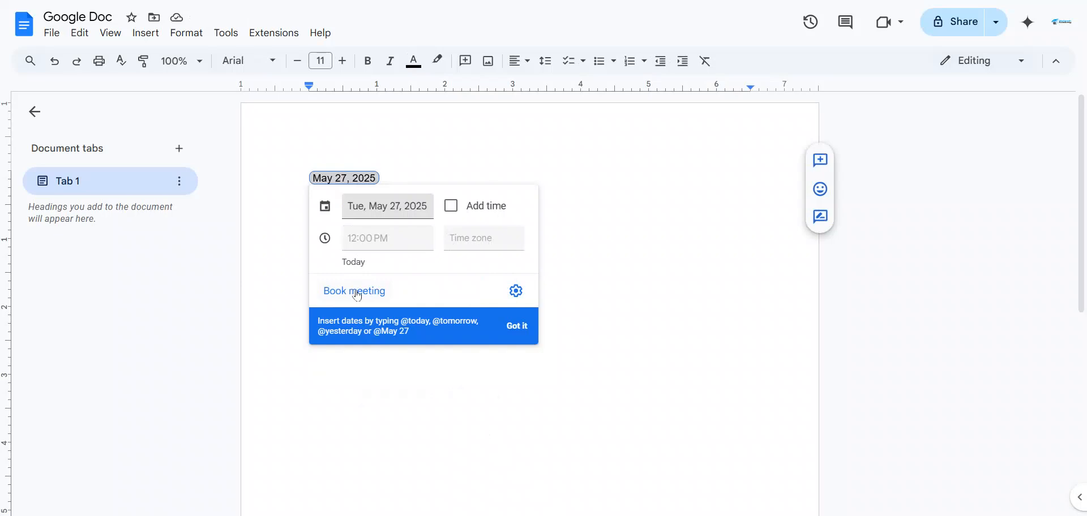
{"action": "left_click", "coordinate": [449, 170]}
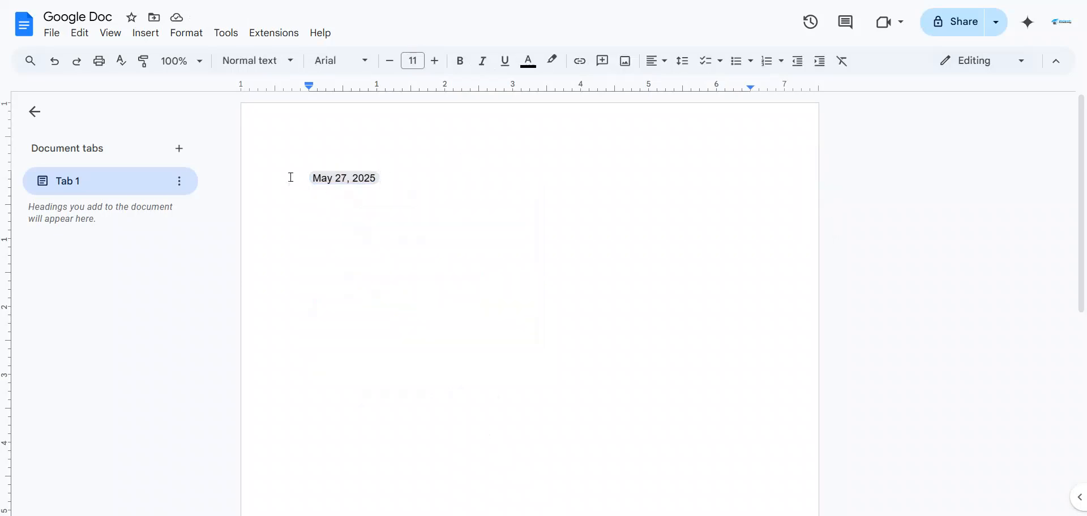
{"action": "left_click", "coordinate": [442, 176]}
{"action": "left_click", "coordinate": [296, 180]}
{"action": "left_click", "coordinate": [651, 60]}
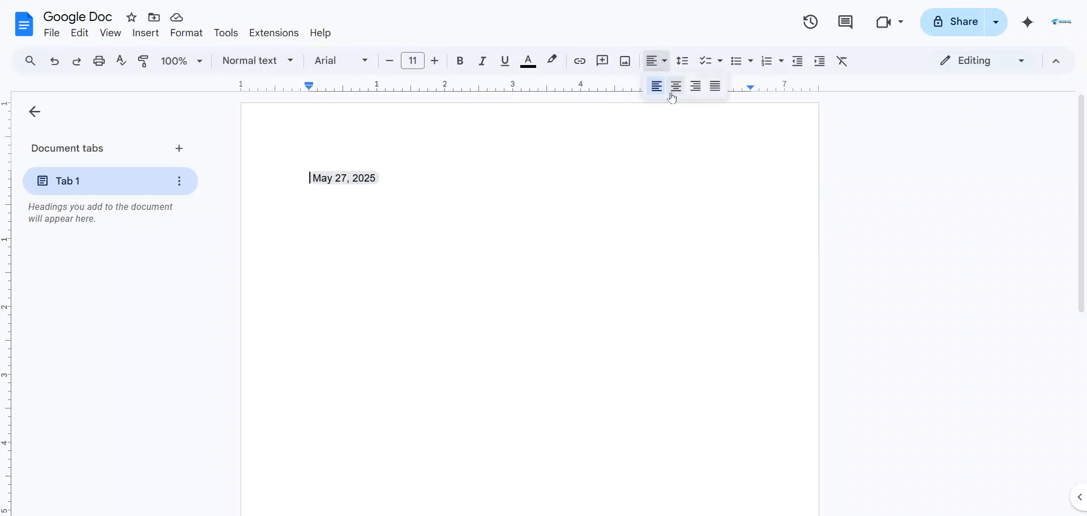
{"action": "left_click", "coordinate": [672, 85]}
Start a new line below the centered date
{"action": "left_click", "coordinate": [602, 178]}
{"action": "key", "text": "Return"}
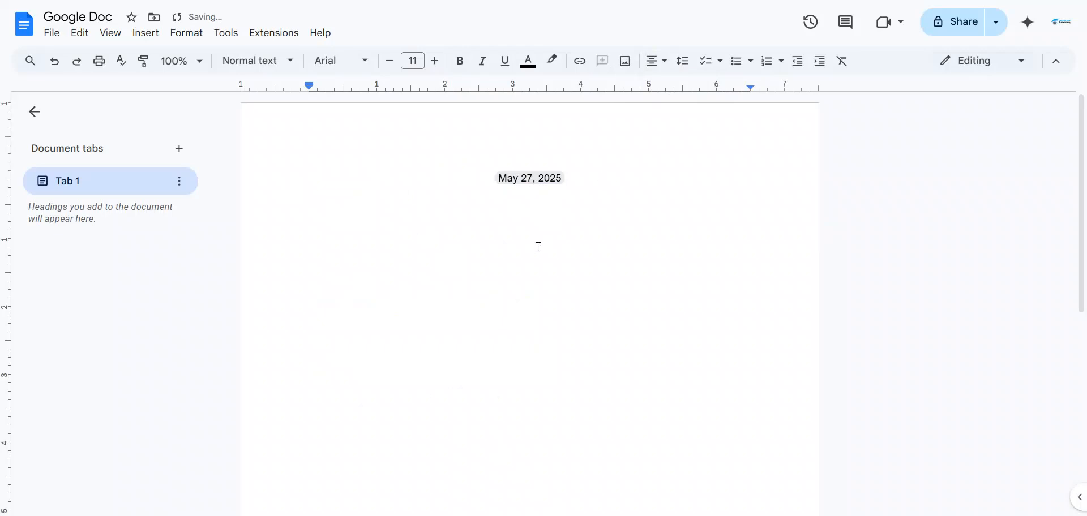
{"action": "left_click", "coordinate": [649, 68]}
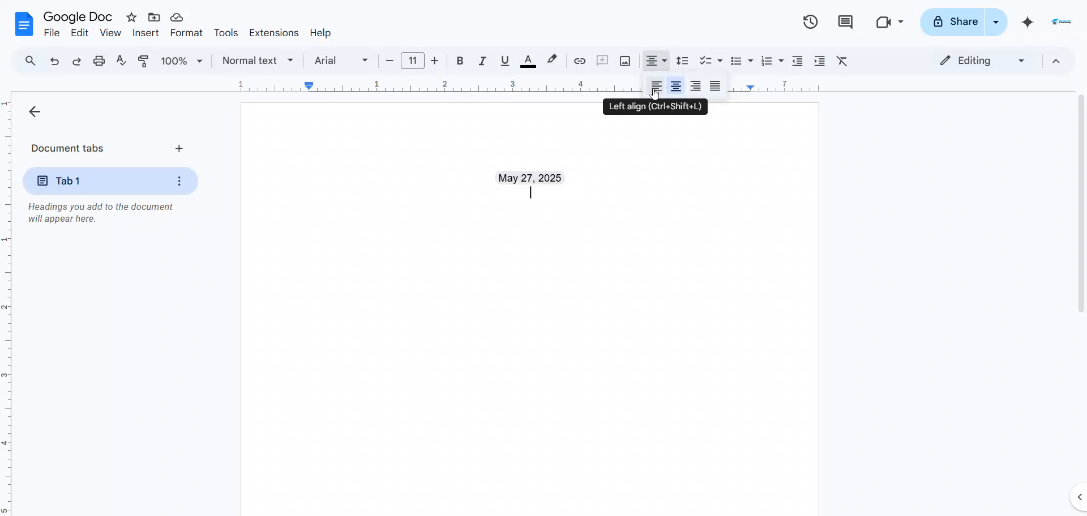
{"action": "left_click", "coordinate": [586, 177]}
{"action": "left_click", "coordinate": [489, 181]}
{"action": "left_click", "coordinate": [577, 178]}
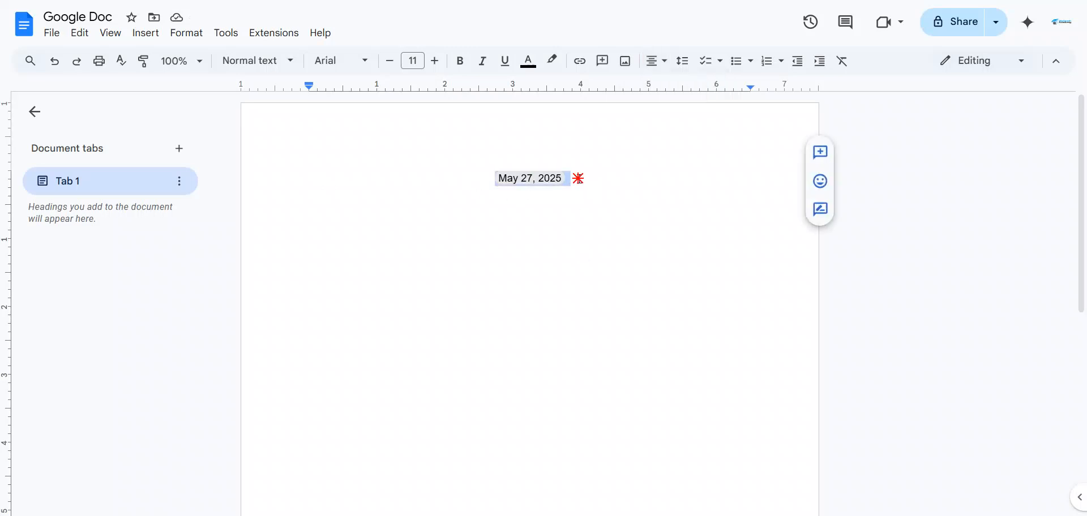
{"action": "left_click", "coordinate": [647, 67]}
{"action": "left_click", "coordinate": [619, 179]}
{"action": "key", "text": "Return"}
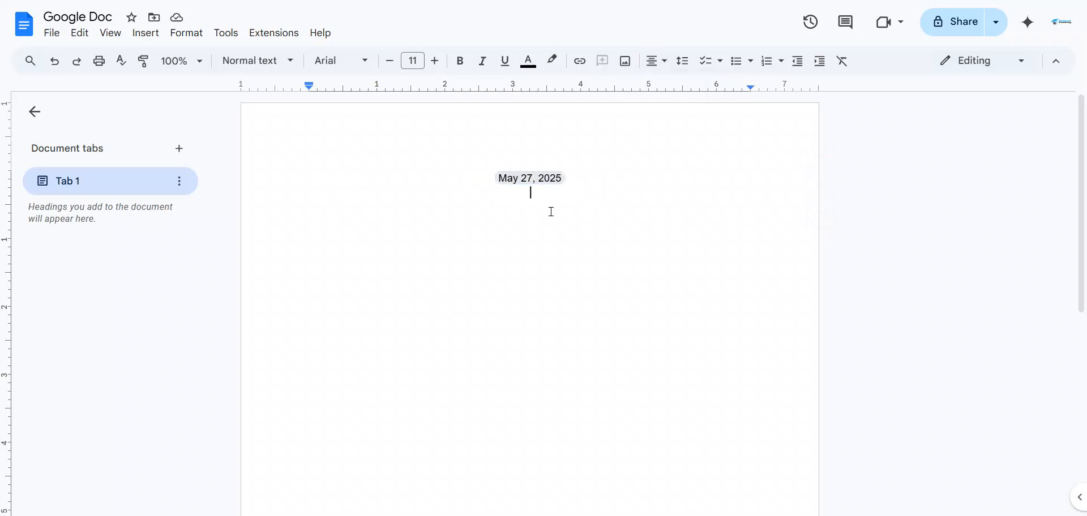
Add the sample lines "Fsfsd", "Fsd", "Sds", "F", "Sdf" and "Sdf" a few lines below the date
{"action": "key", "text": "Return"}
{"action": "key", "text": "Return"}
{"action": "key", "text": "Return"}
{"action": "type", "text": "Fsfsd"}
{"action": "key", "text": "Return"}
{"action": "type", "text": "fsd"}
{"action": "key", "text": "Return"}
{"action": "type", "text": "sds"}
{"action": "key", "text": "Return"}
{"action": "type", "text": "f"}
{"action": "key", "text": "Return"}
{"action": "type", "text": "sdf"}
{"action": "key", "text": "Return"}
{"action": "type", "text": "sdf"}
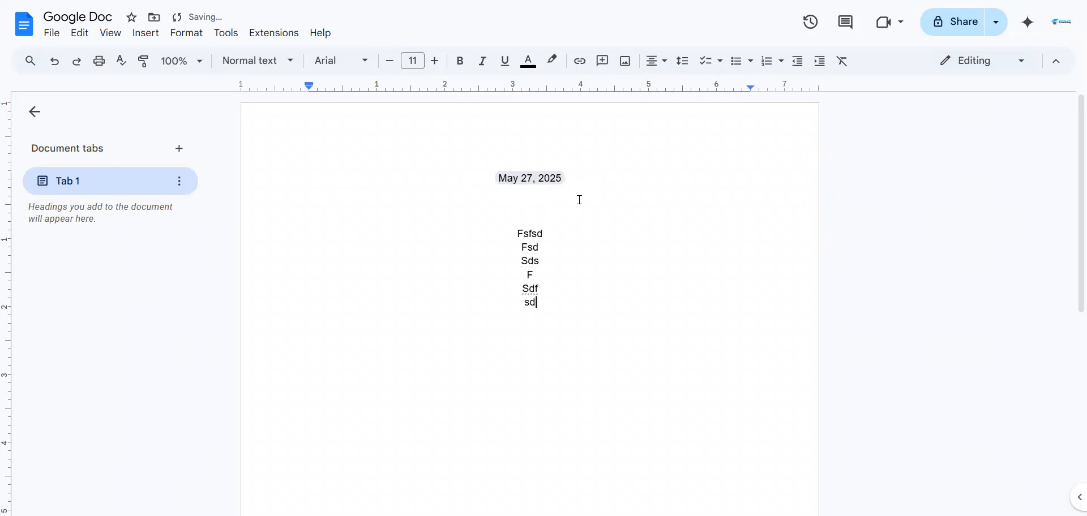
Select all the sample lines below the date and left-align them
{"action": "left_click_drag", "start_coordinate": [568, 328], "coordinate": [563, 323]}
{"action": "left_click_drag", "start_coordinate": [542, 263], "coordinate": [519, 247]}
{"action": "left_click", "coordinate": [308, 223]}
{"action": "left_click_drag", "start_coordinate": [550, 328], "coordinate": [512, 221]}
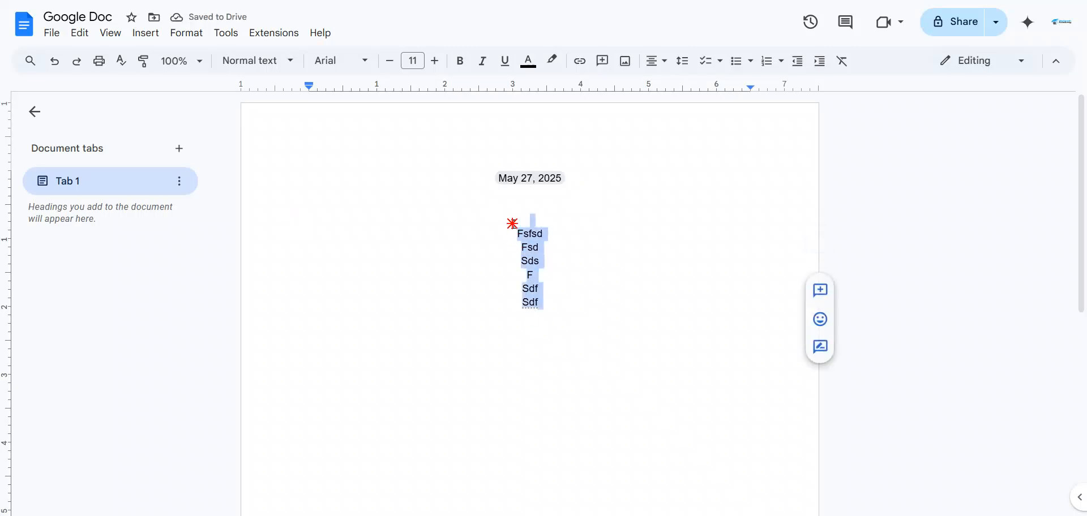
{"action": "left_click", "coordinate": [652, 62]}
{"action": "left_click", "coordinate": [655, 86]}
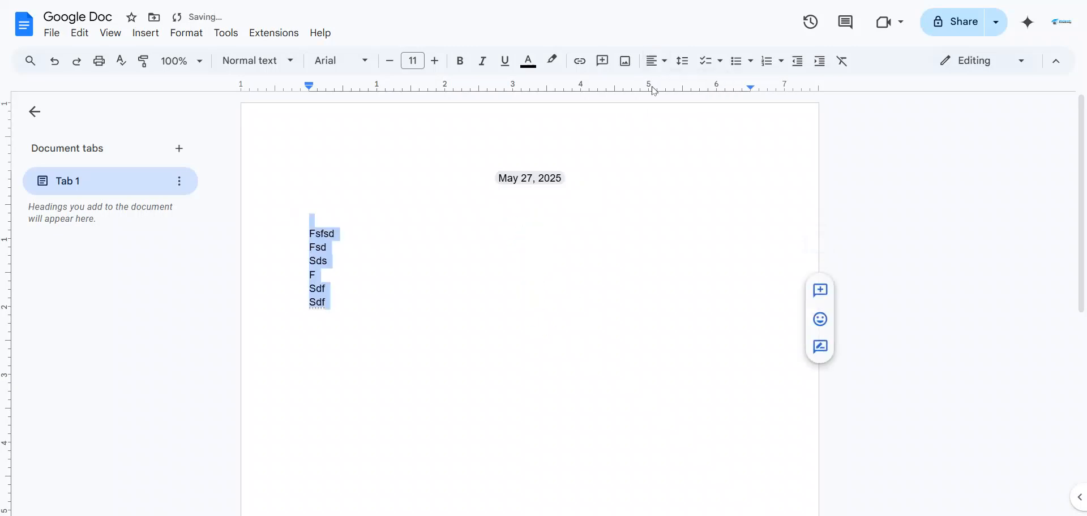
Try right alignment on the sample lines and return them to left alignment
{"action": "left_click", "coordinate": [655, 57]}
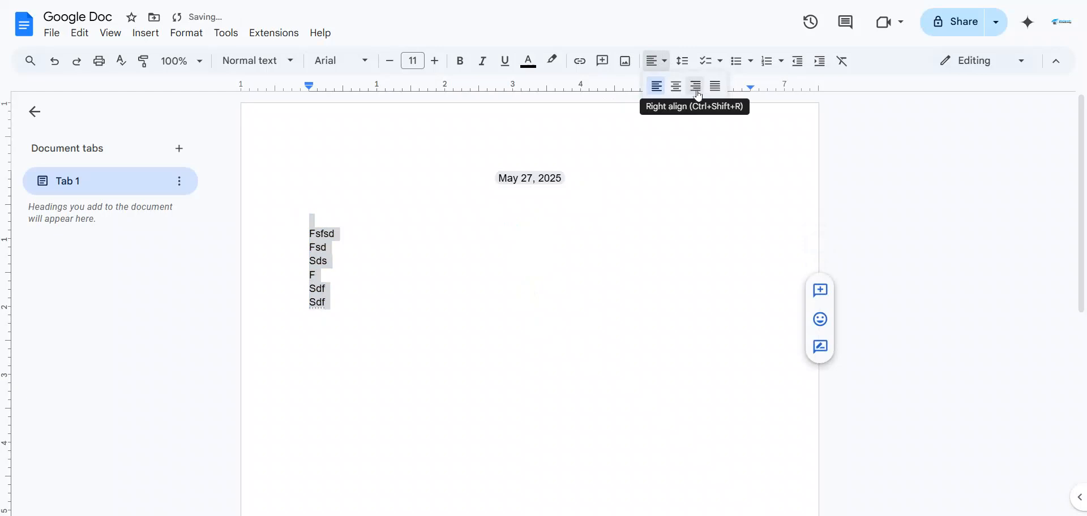
{"action": "left_click", "coordinate": [695, 87]}
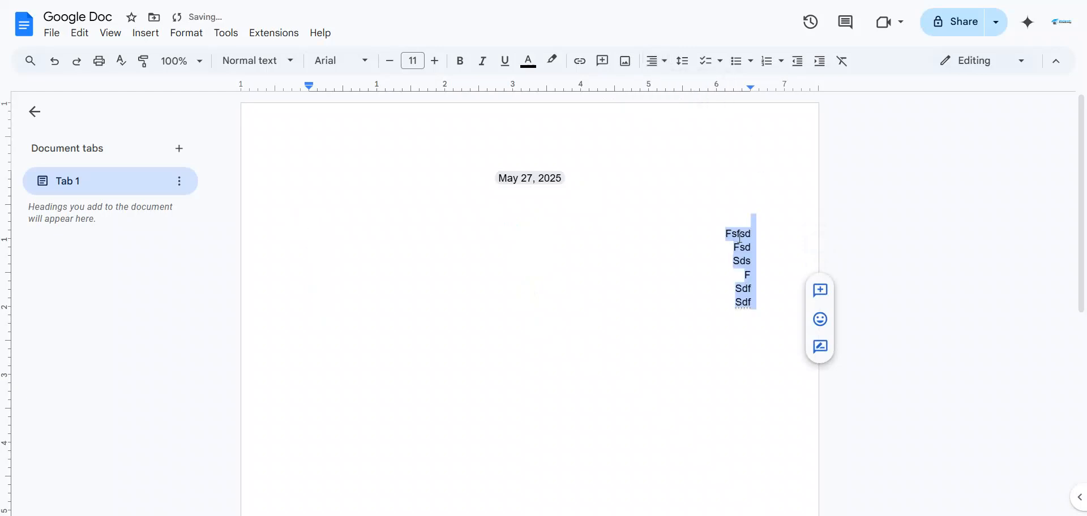
{"action": "left_click", "coordinate": [655, 61]}
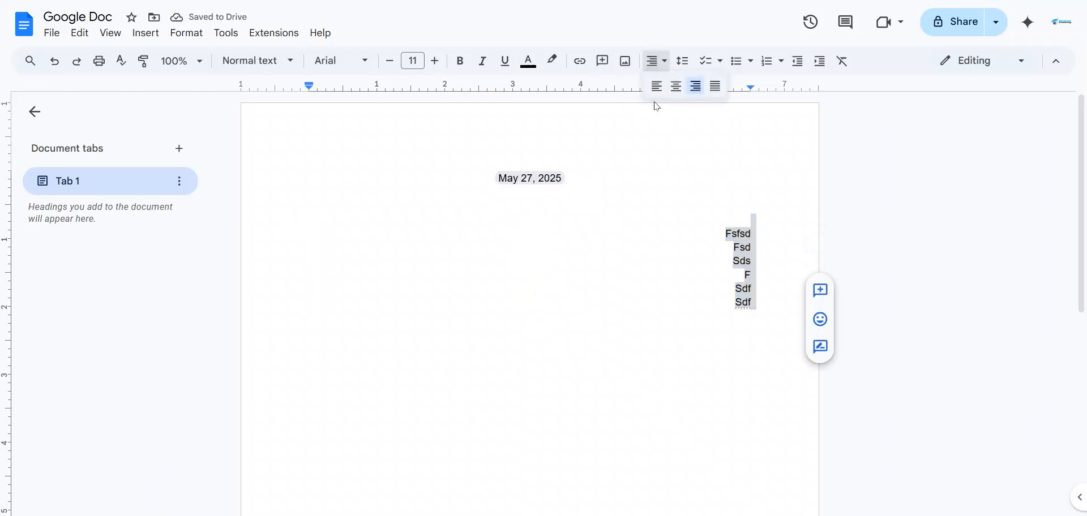
{"action": "left_click", "coordinate": [655, 86]}
Replace the sample lines below the date with the single line "Google products"
{"action": "left_click", "coordinate": [357, 303]}
{"action": "left_click_drag", "start_coordinate": [357, 301], "coordinate": [263, 213]}
{"action": "key", "text": "BackSpace"}
{"action": "key", "text": "BackSpace"}
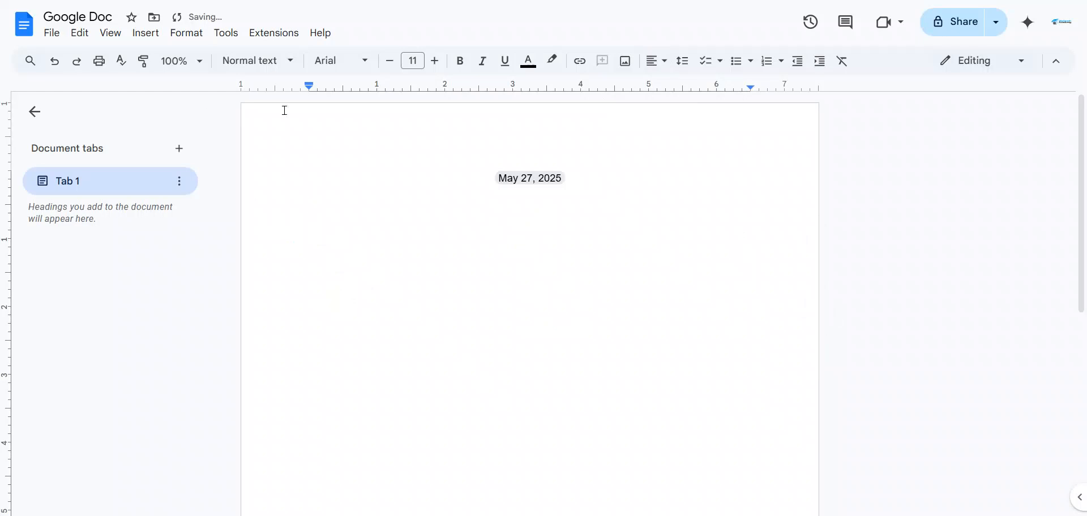
{"action": "type", "text": "Google products"}
{"action": "key", "text": "Return"}
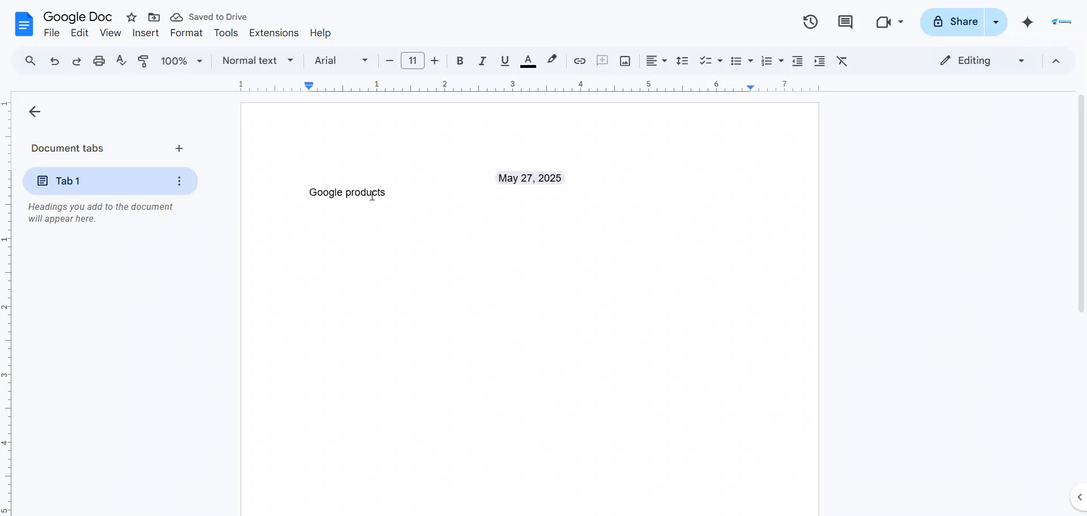
Make the "Google products" line the first item of a numbered list and start a second item
{"action": "left_click_drag", "start_coordinate": [390, 193], "coordinate": [260, 193]}
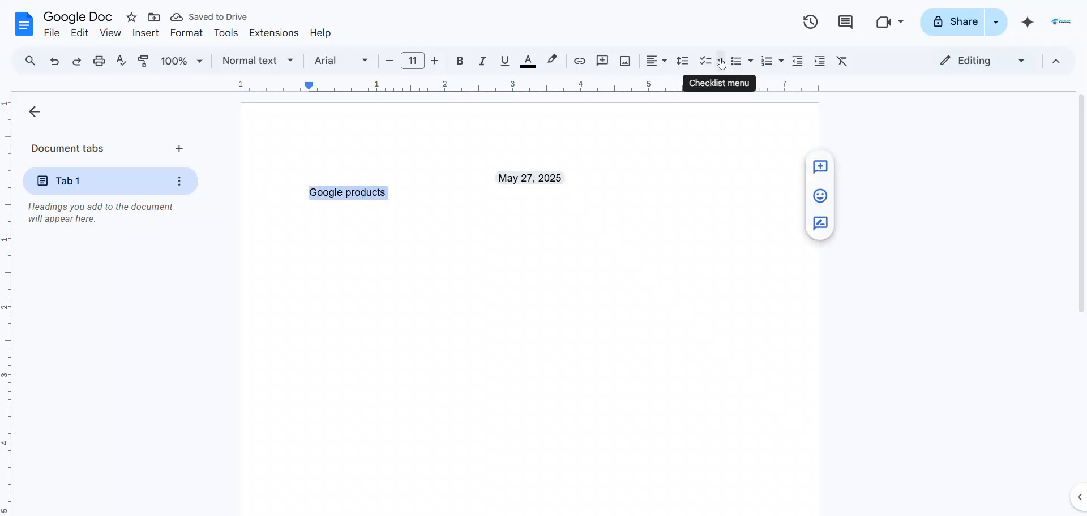
{"action": "left_click", "coordinate": [274, 192]}
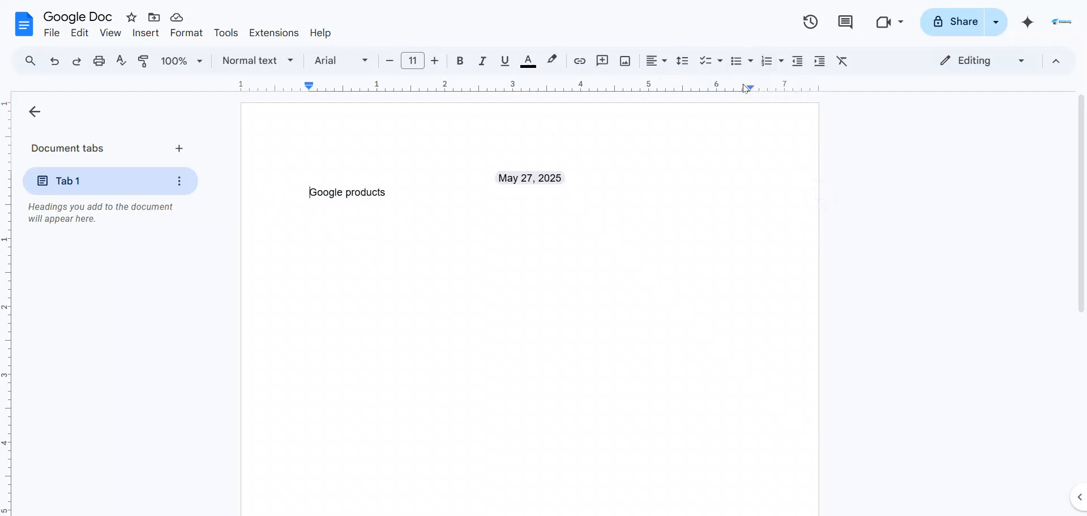
{"action": "left_click", "coordinate": [766, 61]}
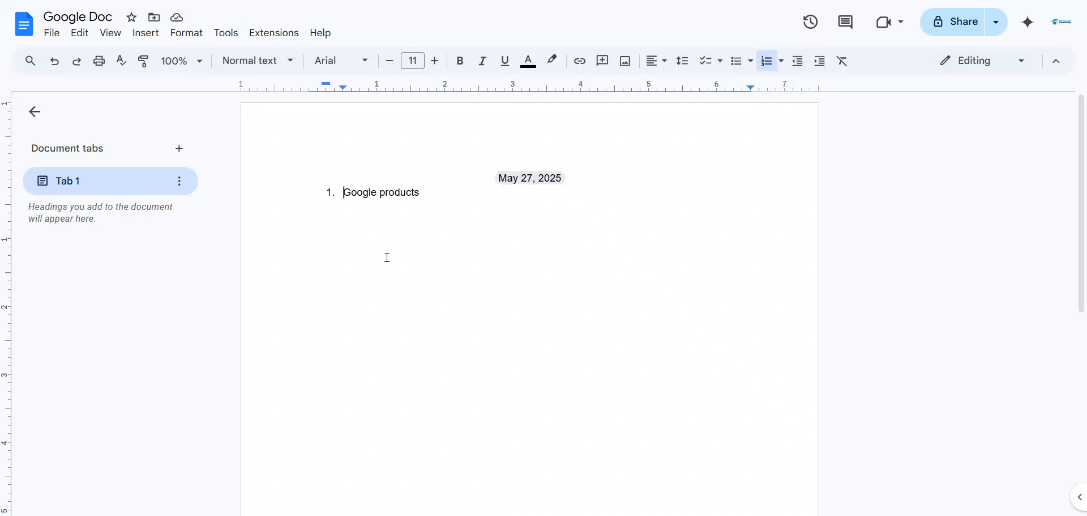
{"action": "left_click_drag", "start_coordinate": [468, 192], "coordinate": [315, 192]}
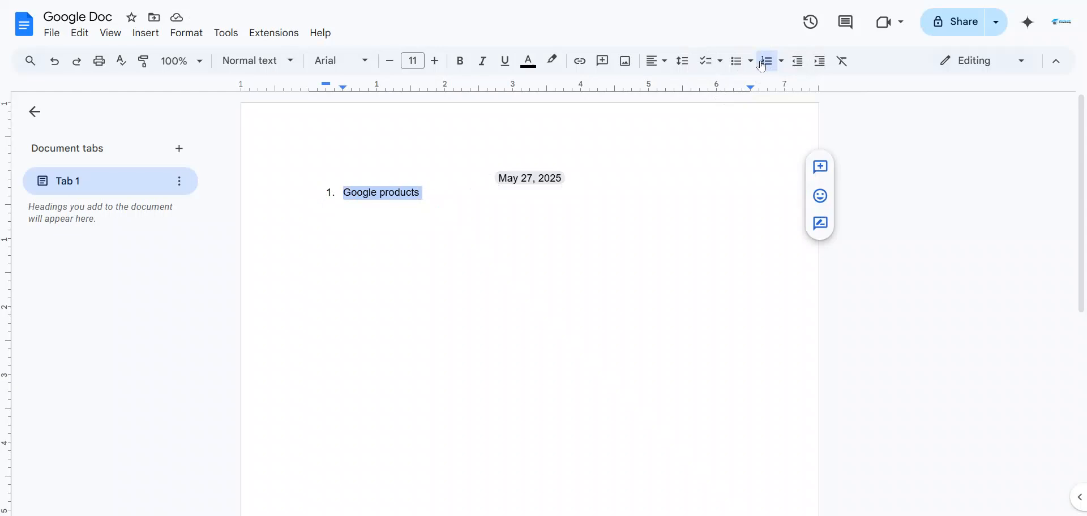
{"action": "left_click", "coordinate": [425, 187]}
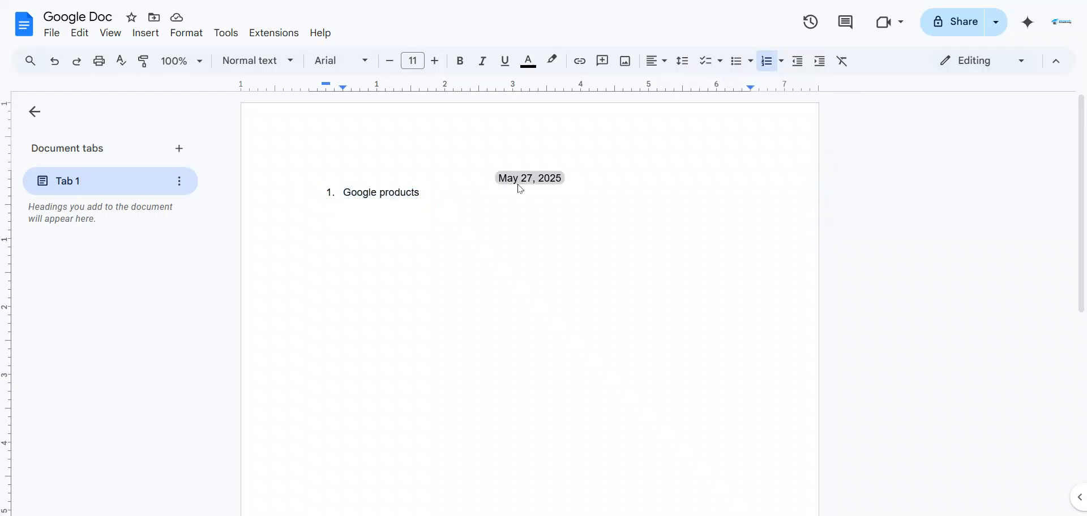
{"action": "mouse_move", "coordinate": [518, 187]}
{"action": "key", "text": "Return"}
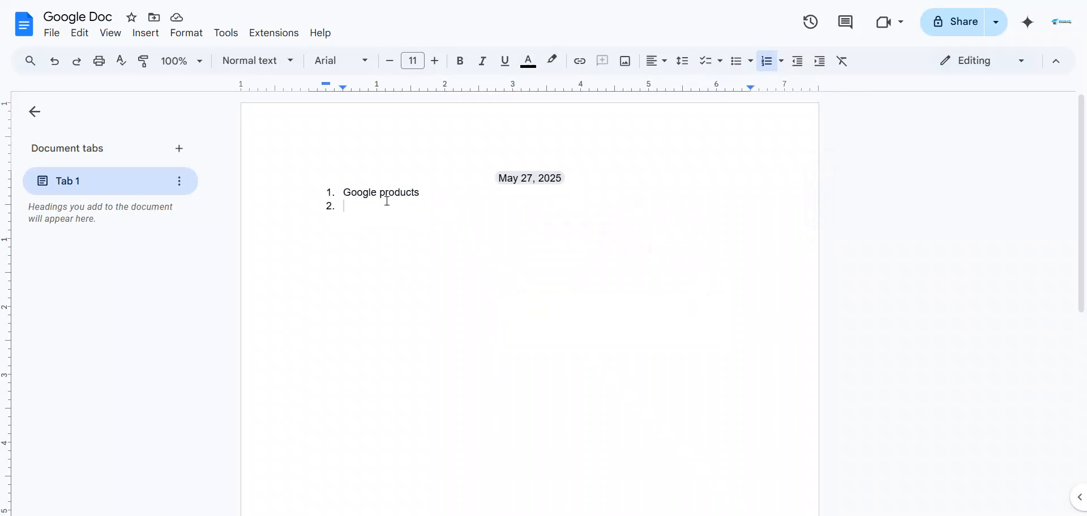
Continue the numbered list below "Google products" with the items "Google docs", "Google sheet" and "Google slide"
{"action": "type", "text": "Google d"}
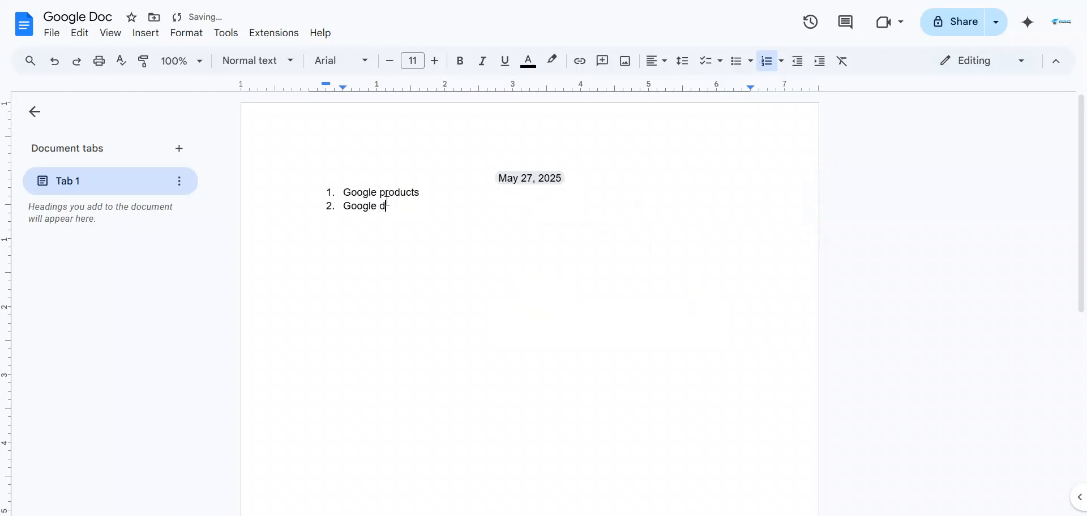
{"action": "type", "text": "ocs"}
{"action": "key", "text": "Return"}
{"action": "type", "text": "Google sheet"}
{"action": "key", "text": "Return"}
{"action": "type", "text": "google sli"}
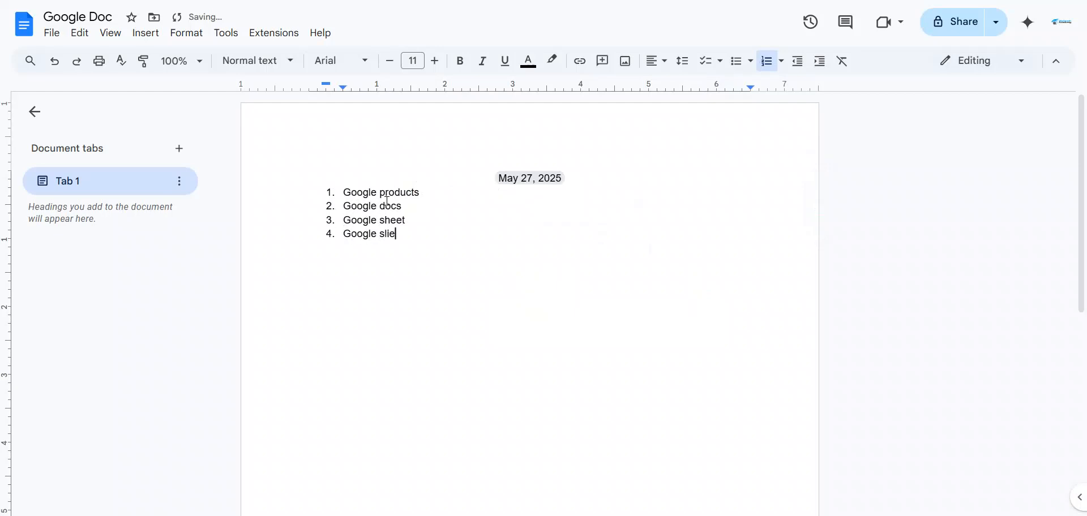
{"action": "type", "text": "de"}
Try to indent the Google docs, Google sheet and Google slide items as sub-items of "Google products"
{"action": "left_click_drag", "start_coordinate": [419, 193], "coordinate": [345, 199]}
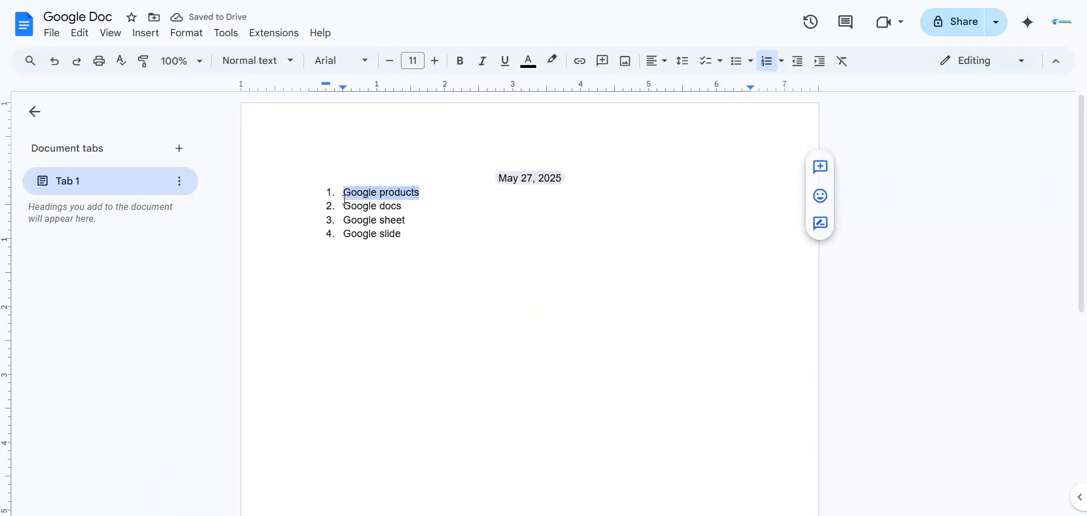
{"action": "left_click_drag", "start_coordinate": [413, 237], "coordinate": [343, 207]}
{"action": "left_click", "coordinate": [425, 240]}
{"action": "left_click", "coordinate": [413, 205]}
{"action": "left_click", "coordinate": [335, 212]}
{"action": "left_click", "coordinate": [342, 207]}
{"action": "key", "text": "Tab"}
{"action": "left_click", "coordinate": [344, 220]}
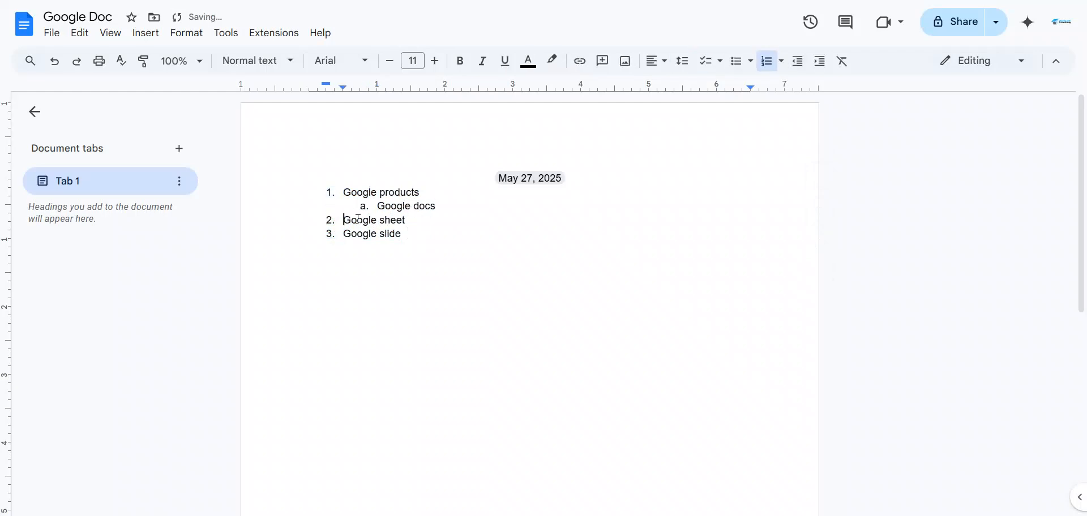
{"action": "key", "text": "Tab"}
{"action": "left_click_drag", "start_coordinate": [408, 240], "coordinate": [331, 206]}
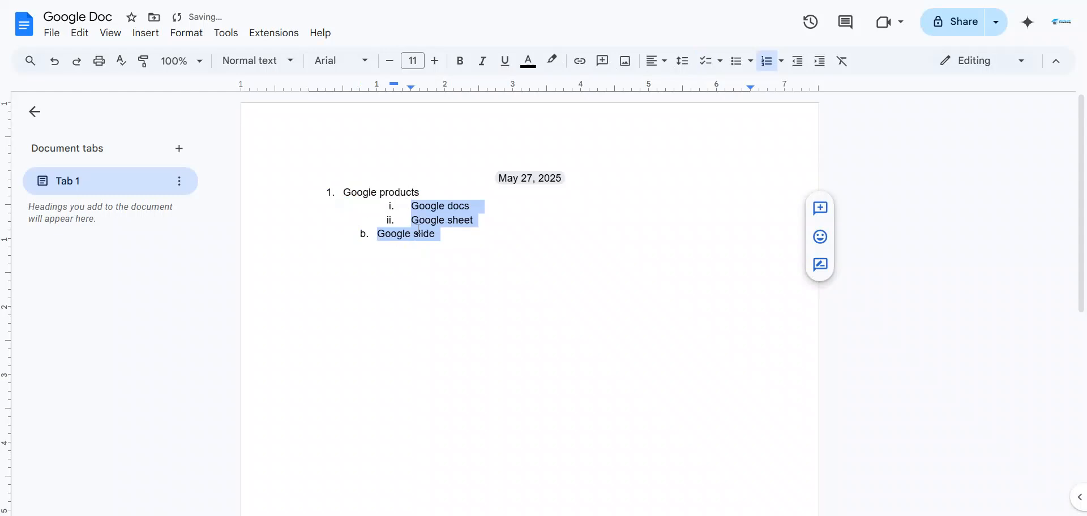
{"action": "left_click", "coordinate": [456, 232]}
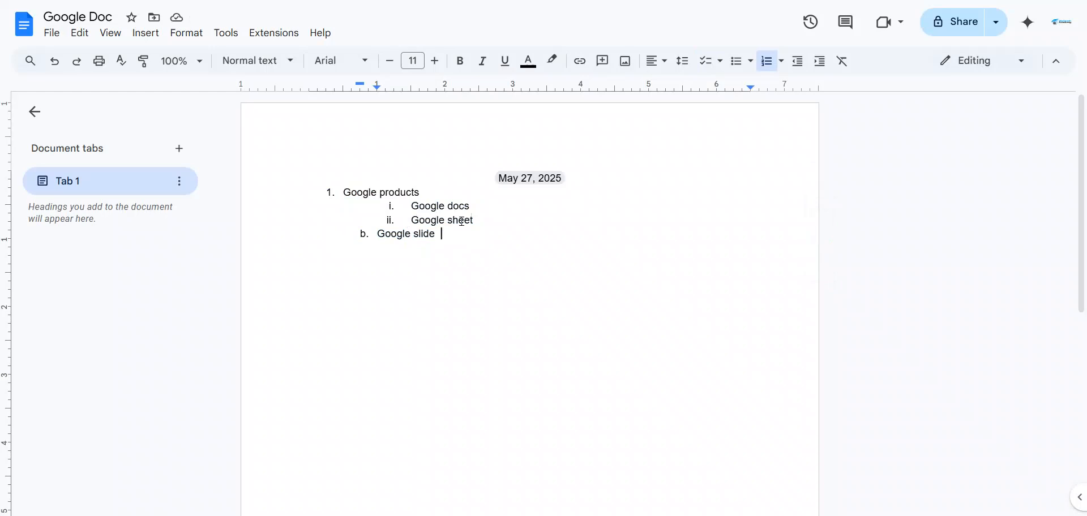
Delete the three list items beneath "Google products", keeping only that first numbered item
{"action": "left_click_drag", "start_coordinate": [440, 235], "coordinate": [340, 208]}
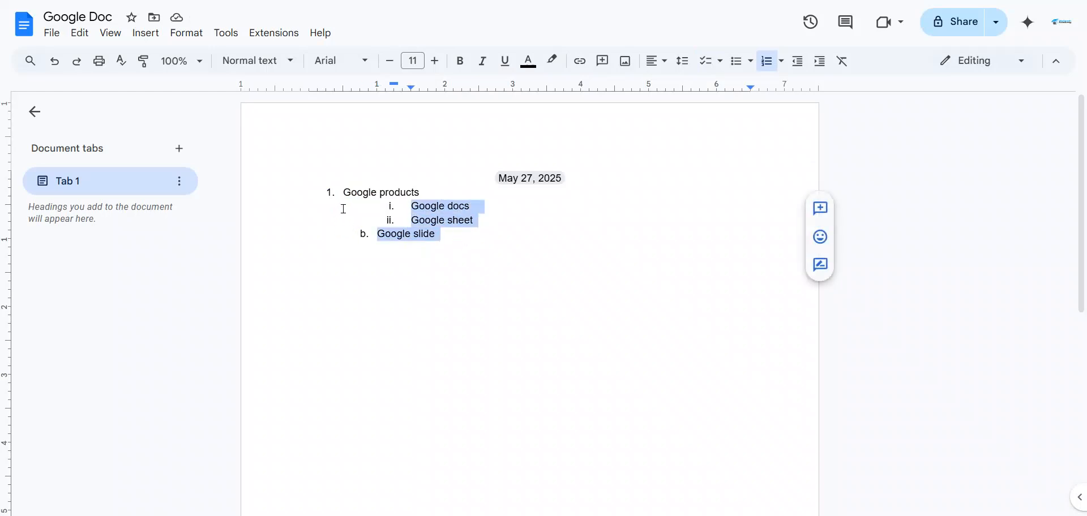
{"action": "key", "text": "BackSpace"}
{"action": "key", "text": "BackSpace"}
{"action": "key", "text": "BackSpace"}
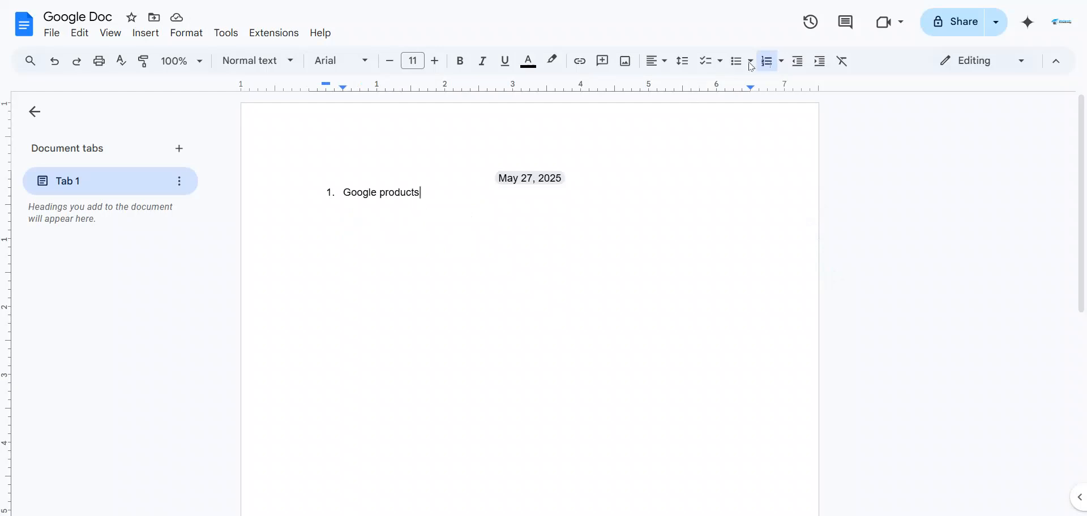
Add the numbered items "Google slide", "Google sheet" and "Google form" below "Google products"
{"action": "key", "text": "Return"}
{"action": "type", "text": "Google slide"}
{"action": "key", "text": "Return"}
{"action": "type", "text": "Google sheet"}
{"action": "key", "text": "Return"}
{"action": "type", "text": "gooogle form"}
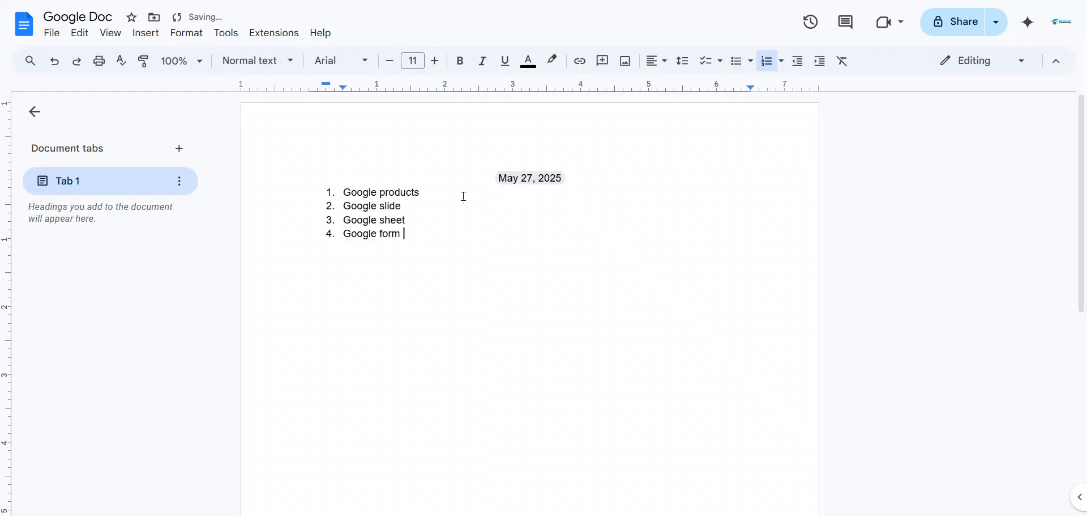
Indent the Google slide, Google sheet and Google form items together as one selection, and undo that indentation
{"action": "left_click_drag", "start_coordinate": [418, 236], "coordinate": [301, 203]}
{"action": "key", "text": "Tab"}
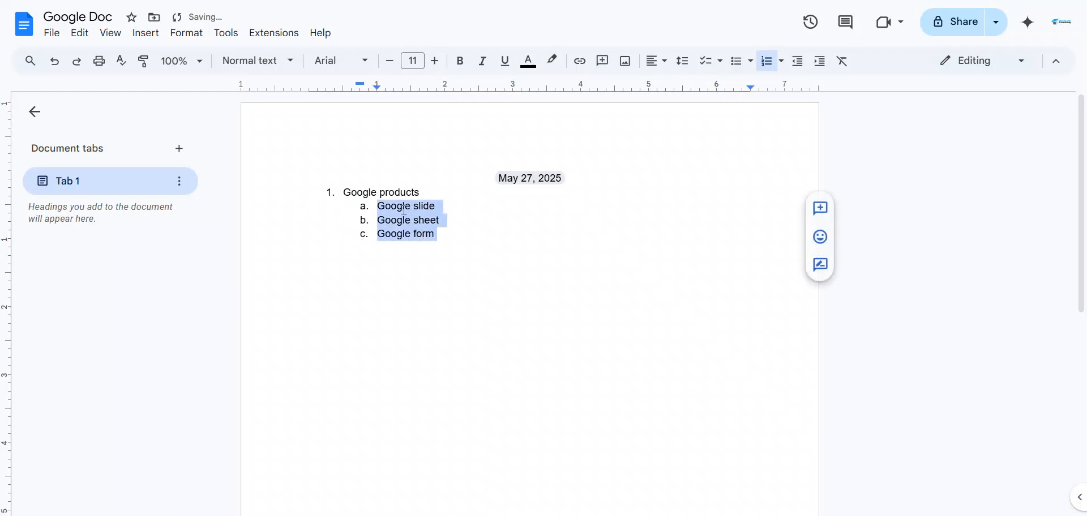
{"action": "left_click", "coordinate": [476, 225]}
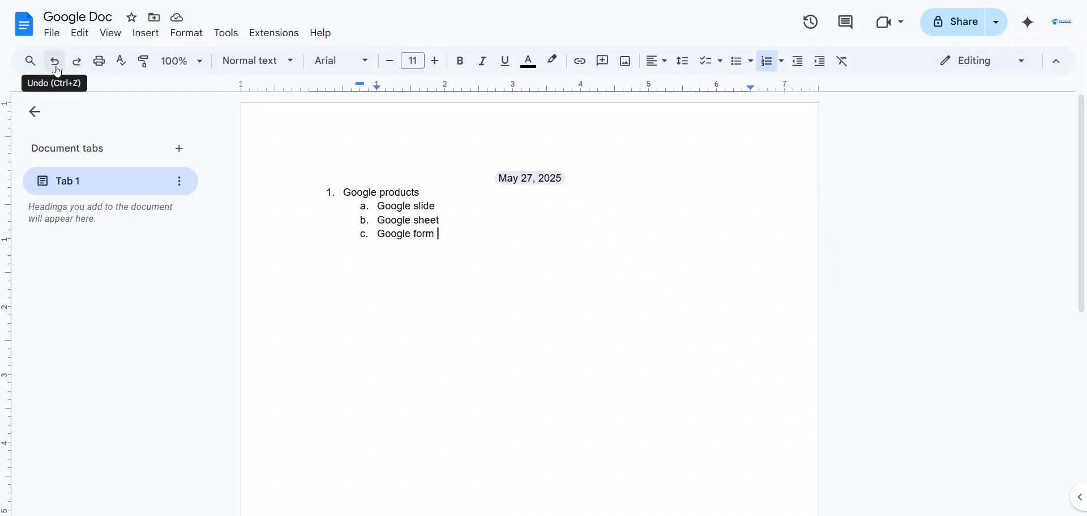
{"action": "left_click", "coordinate": [55, 61]}
{"action": "left_click", "coordinate": [436, 236]}
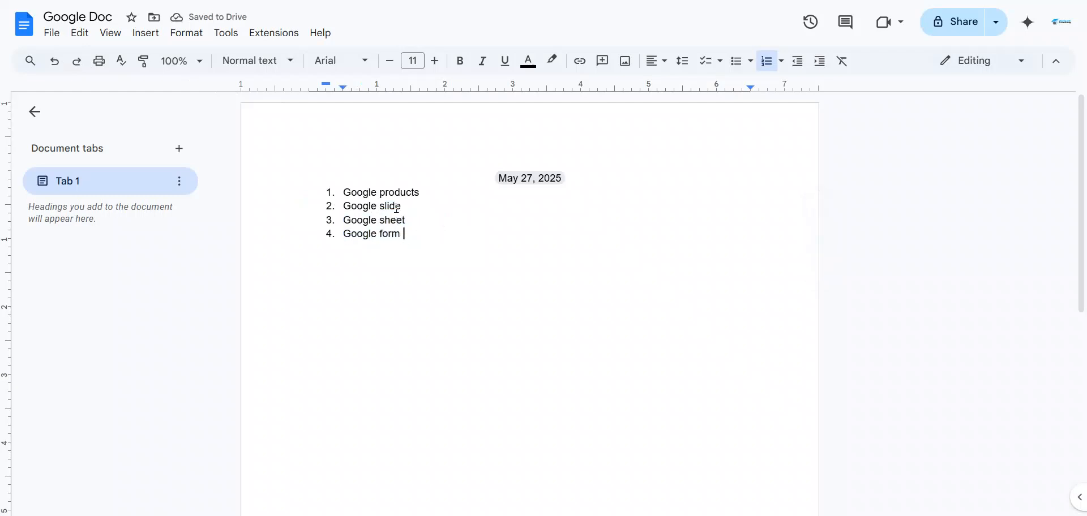
Indent Google slide, Google sheet and Google form one at a time as lettered sub-items of "Google products"
{"action": "double_click", "coordinate": [420, 209]}
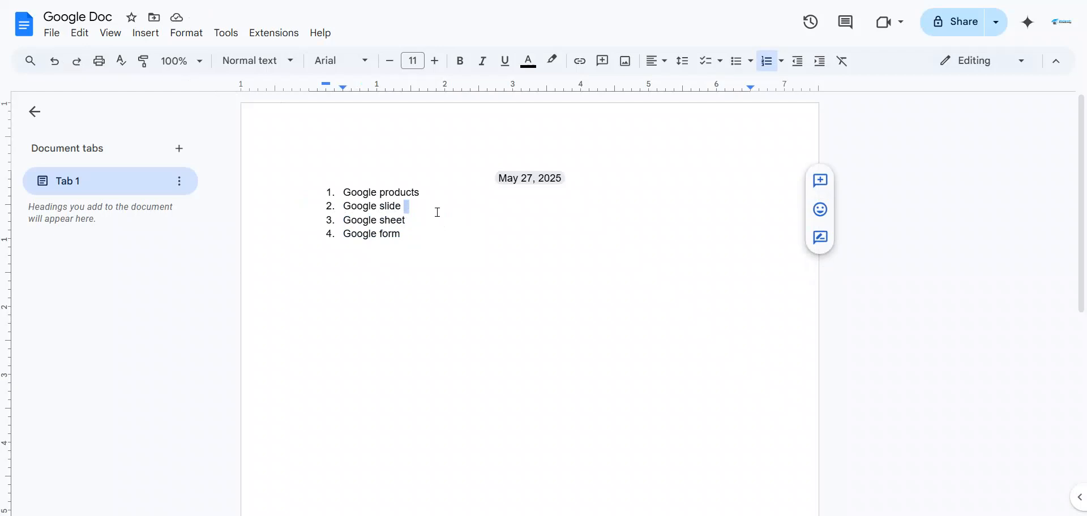
{"action": "left_click_drag", "start_coordinate": [342, 206], "coordinate": [409, 212]}
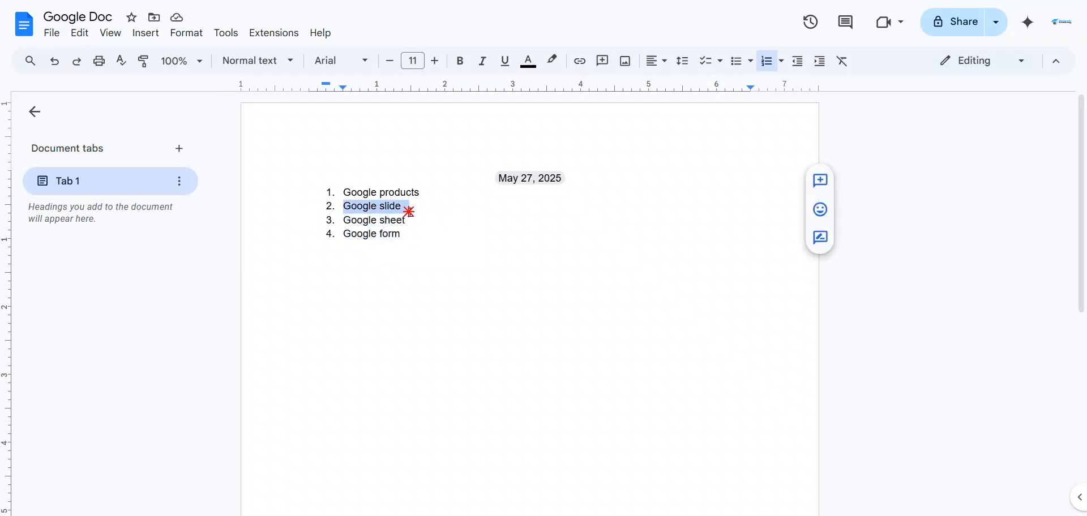
{"action": "left_click", "coordinate": [359, 206]}
{"action": "left_click", "coordinate": [409, 206]}
{"action": "left_click", "coordinate": [338, 206]}
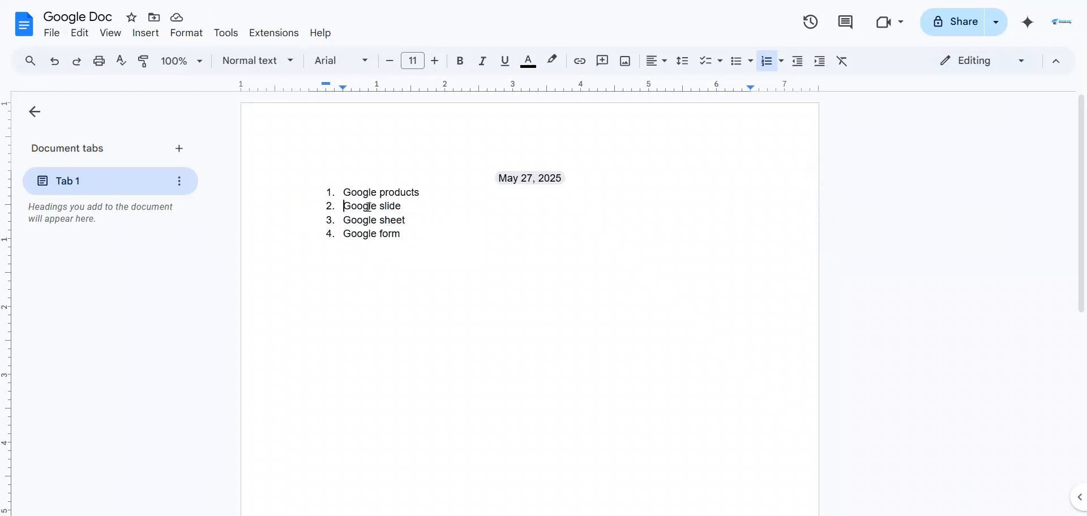
{"action": "left_click", "coordinate": [331, 206]}
{"action": "left_click", "coordinate": [332, 206]}
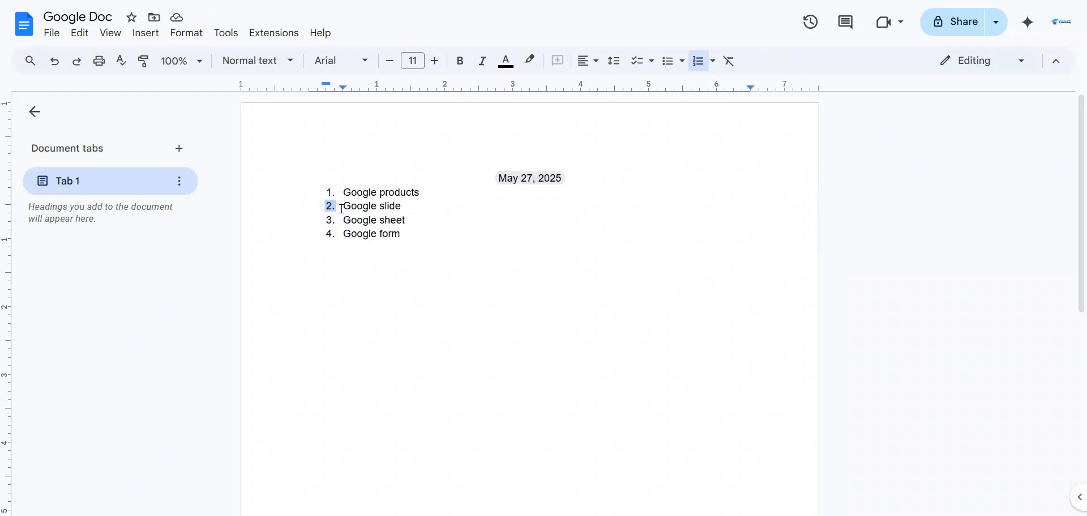
{"action": "left_click", "coordinate": [342, 208]}
{"action": "key", "text": "Tab"}
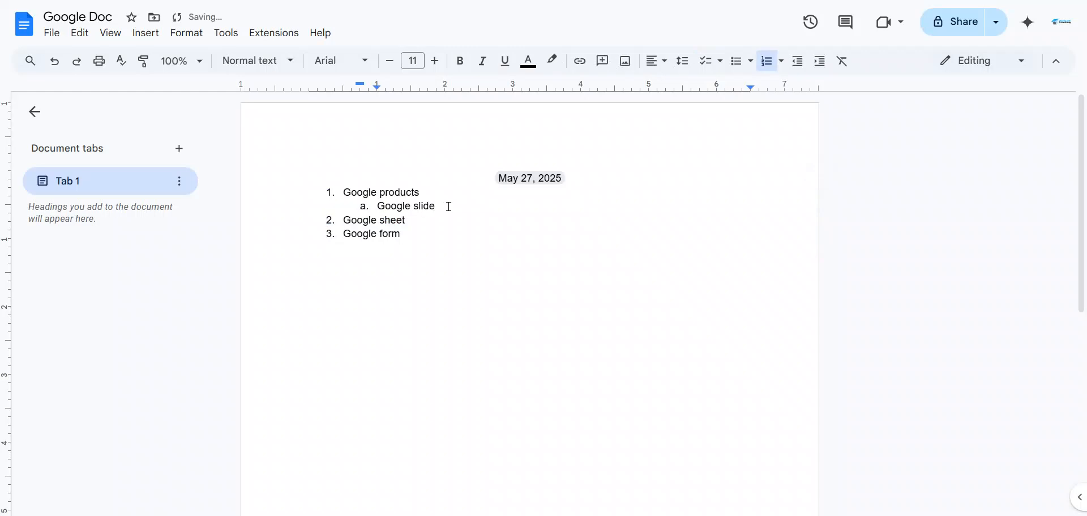
{"action": "left_click", "coordinate": [345, 223]}
{"action": "key", "text": "Tab"}
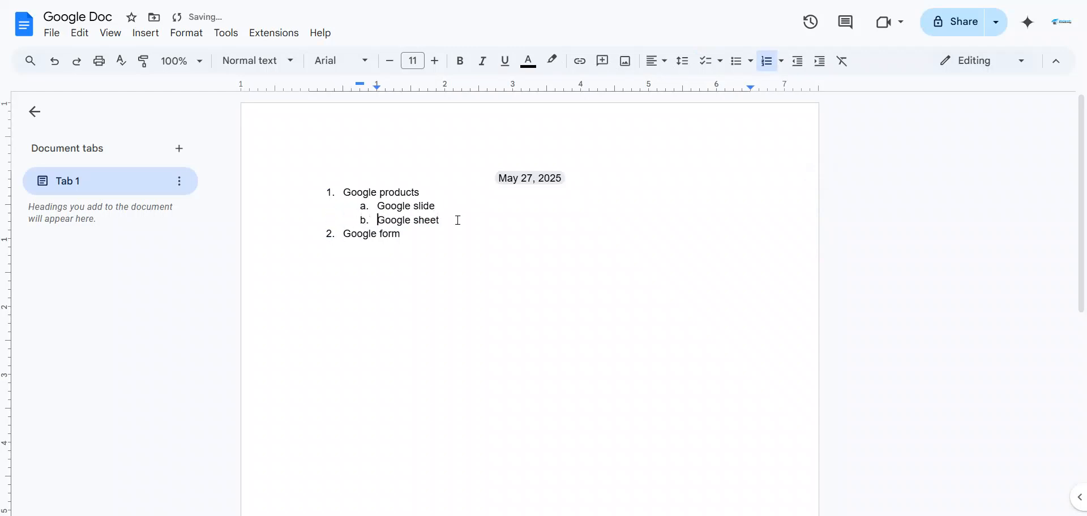
{"action": "left_click", "coordinate": [343, 234]}
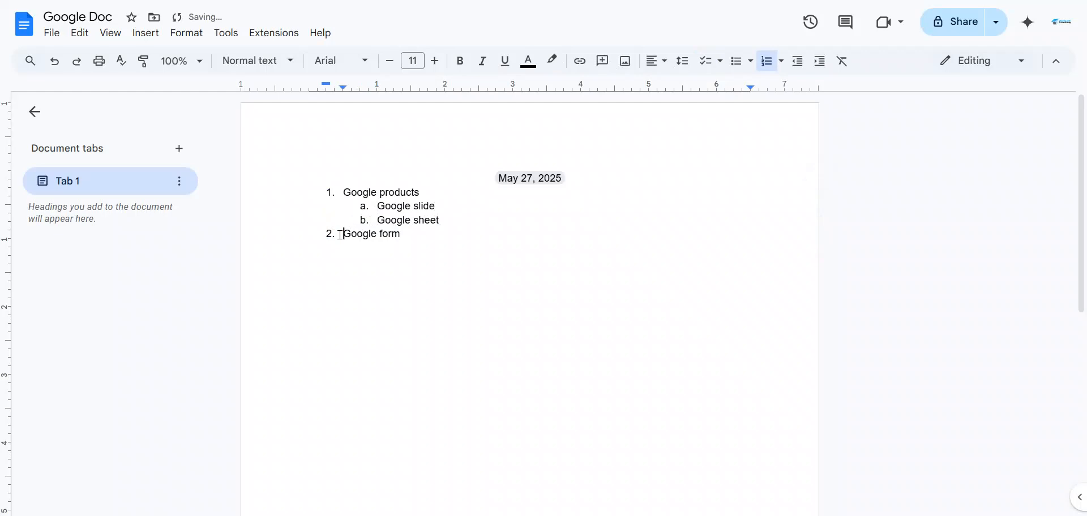
{"action": "key", "text": "Tab"}
{"action": "left_click", "coordinate": [438, 234]}
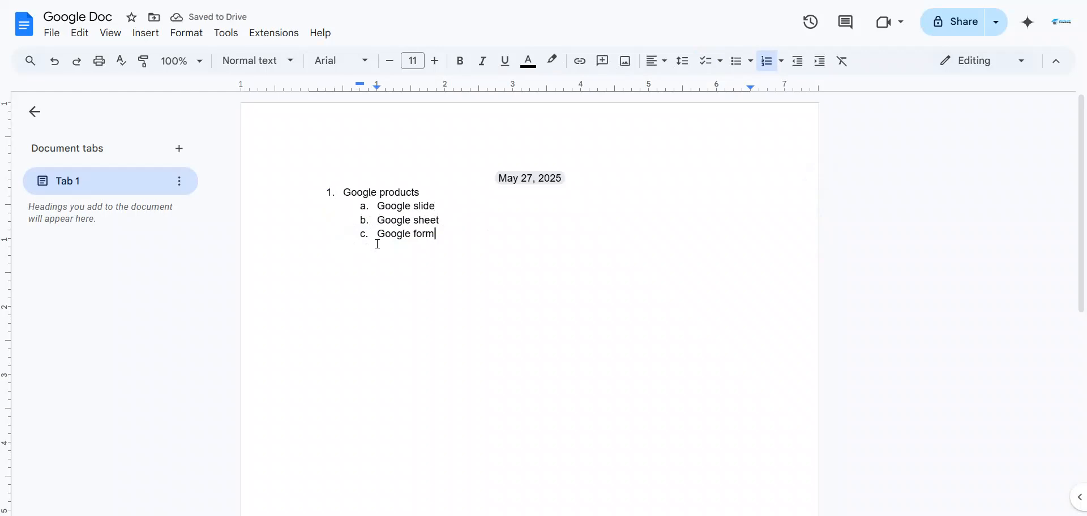
Return to the top list level and add the items "Google software", "Google analytics" and "Google tag manager", plus an empty item
{"action": "key", "text": "Return"}
{"action": "key", "text": "shift+Tab"}
{"action": "type", "text": "Google "}
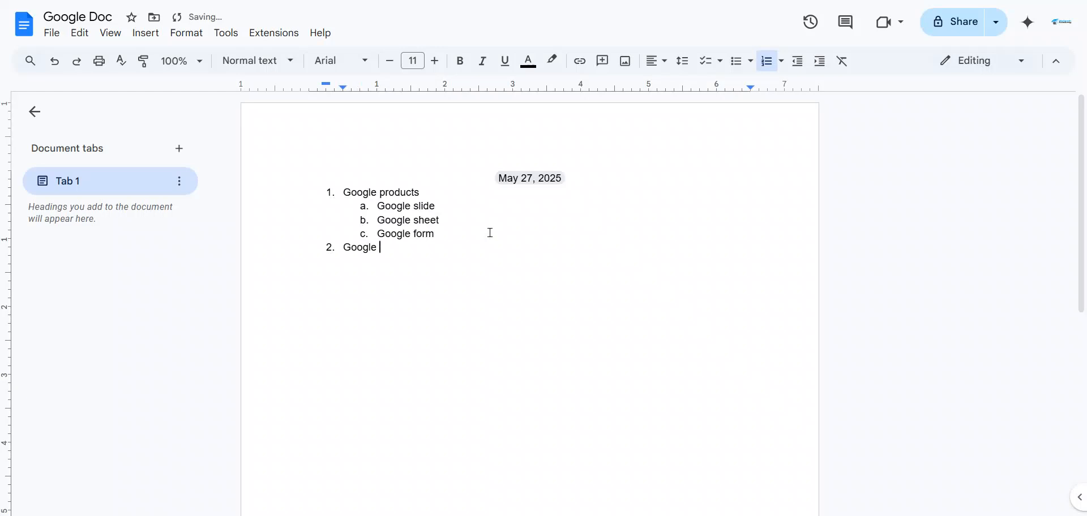
{"action": "type", "text": "software"}
{"action": "key", "text": "Return"}
{"action": "type", "text": "Google "}
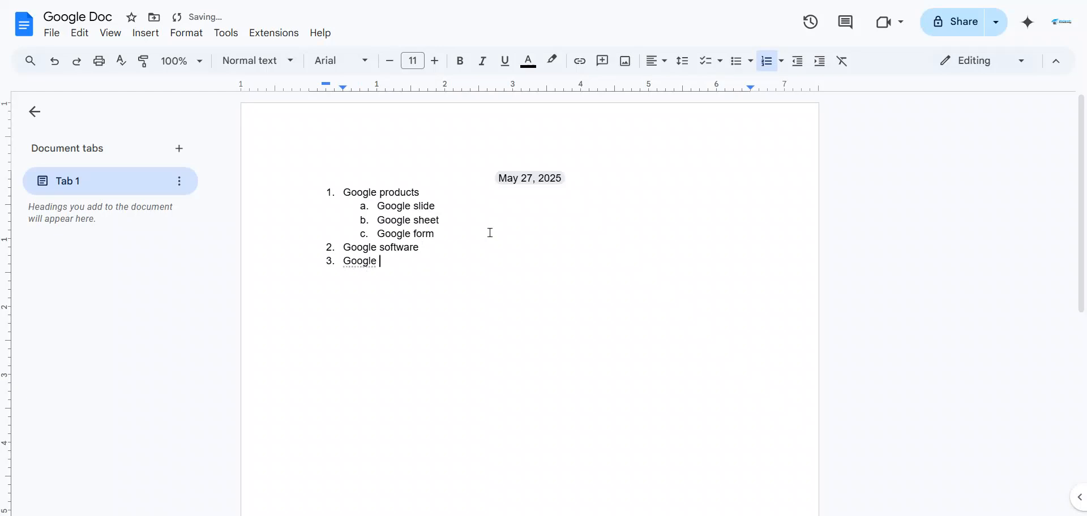
{"action": "type", "text": "analytics"}
{"action": "key", "text": "Return"}
{"action": "type", "text": "Google tag manager"}
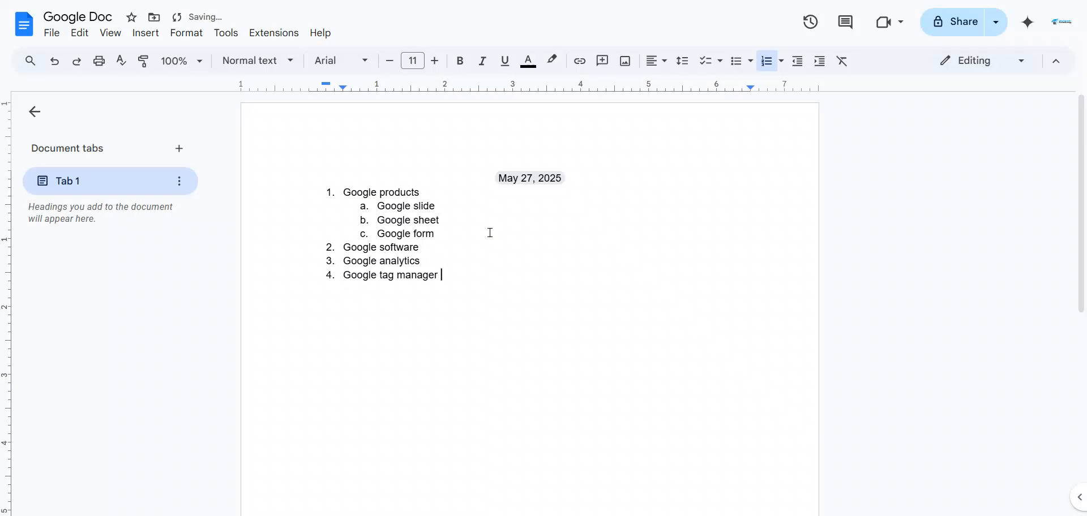
{"action": "key", "text": "Return"}
Indent "Google analytics" and "Google tag manager" together as sub-items of "Google software"
{"action": "left_click_drag", "start_coordinate": [467, 281], "coordinate": [345, 259]}
{"action": "key", "text": "Tab"}
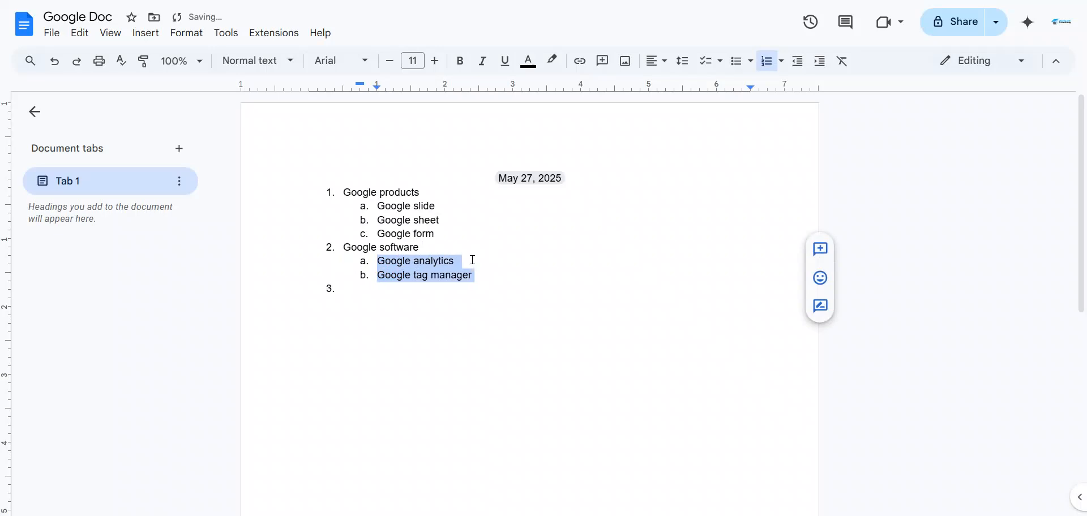
{"action": "left_click", "coordinate": [361, 248]}
{"action": "left_click_drag", "start_coordinate": [343, 247], "coordinate": [424, 247]}
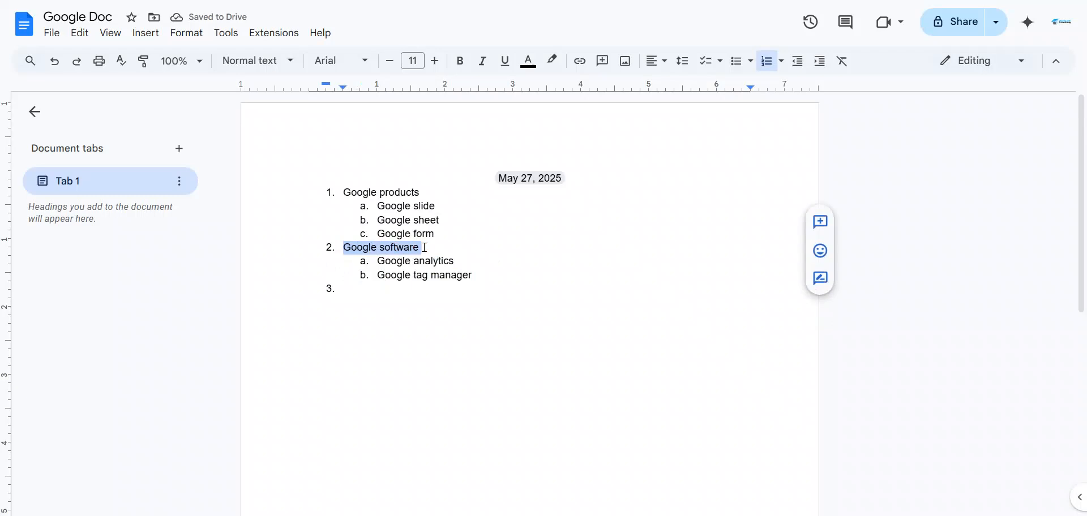
{"action": "left_click", "coordinate": [512, 284]}
{"action": "left_click_drag", "start_coordinate": [493, 275], "coordinate": [377, 264]}
{"action": "left_click", "coordinate": [510, 270]}
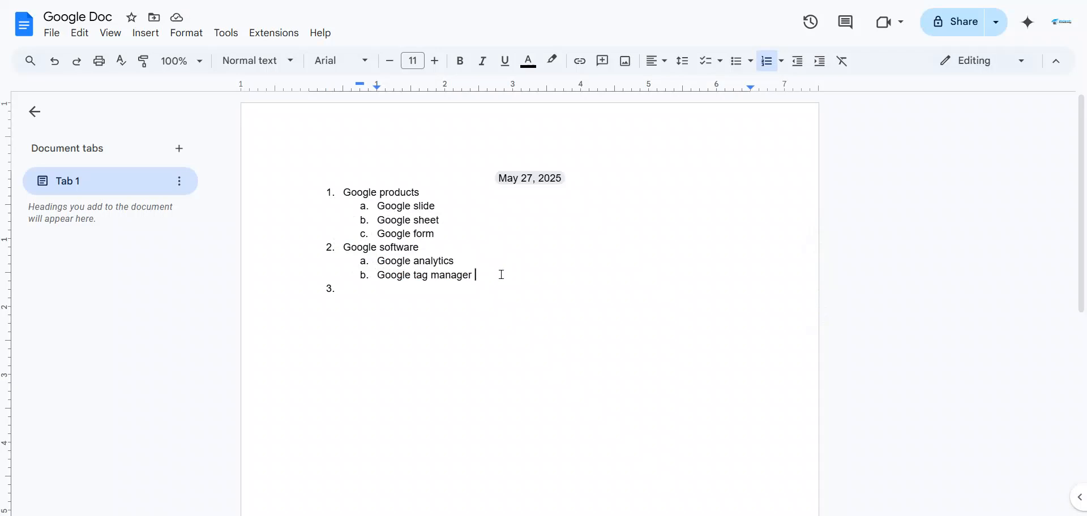
Insert a third-level item "HOW to use google sheet" under the "Google sheet" sub-item
{"action": "left_click", "coordinate": [450, 208]}
{"action": "left_click", "coordinate": [454, 216]}
{"action": "key", "text": "Return"}
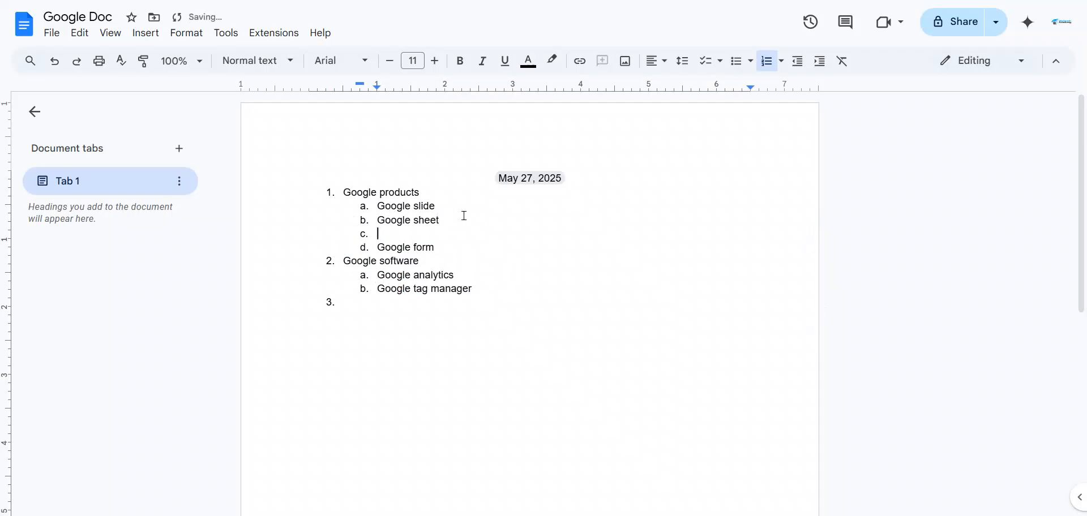
{"action": "key", "text": "Tab"}
{"action": "type", "text": "HOW TO"}
{"action": "key", "text": "BackSpace"}
{"action": "key", "text": "BackSpace"}
{"action": "type", "text": "to use google sheet"}
Add "How to calculate in sheet" as the second third-level item under "Google sheet"
{"action": "key", "text": "Return"}
{"action": "type", "text": "goog"}
{"action": "key", "text": "BackSpace"}
{"action": "key", "text": "BackSpace"}
{"action": "key", "text": "BackSpace"}
{"action": "key", "text": "BackSpace"}
{"action": "type", "text": "How to "}
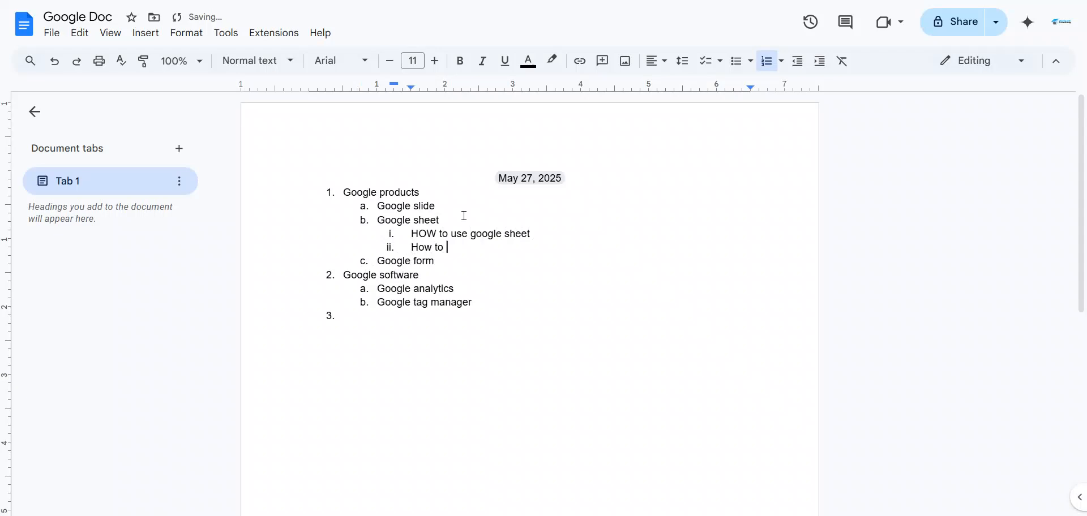
{"action": "type", "text": "cal"}
{"action": "type", "text": "culate in "}
{"action": "type", "text": "goo"}
{"action": "key", "text": "BackSpace"}
{"action": "key", "text": "BackSpace"}
{"action": "key", "text": "BackSpace"}
{"action": "type", "text": "sheet"}
Add "How to design on sheet" as the third item under "Google sheet", and remove the empty item following it
{"action": "key", "text": "Return"}
{"action": "type", "text": "How to design on hse"}
{"action": "key", "text": "BackSpace"}
{"action": "key", "text": "BackSpace"}
{"action": "key", "text": "BackSpace"}
{"action": "type", "text": "shee"}
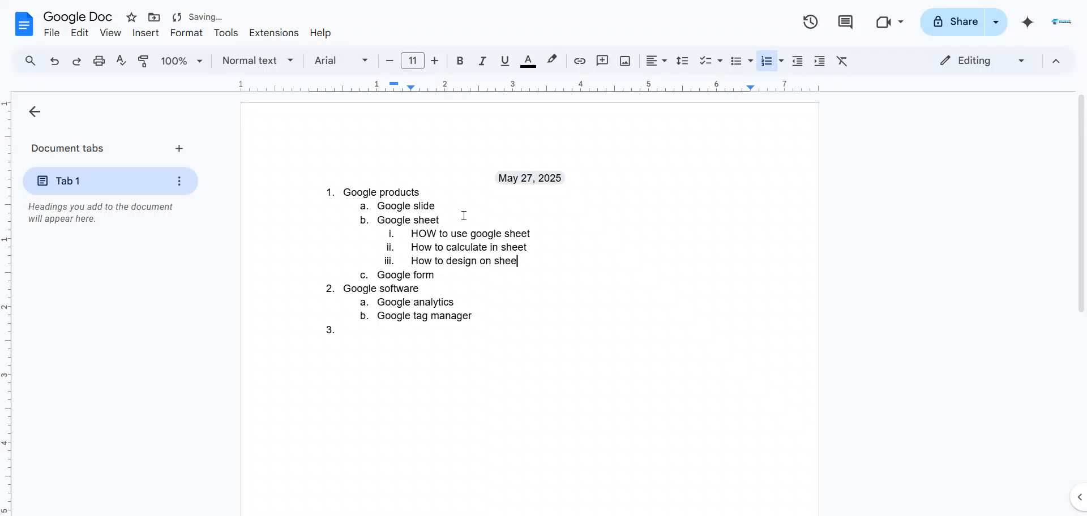
{"action": "type", "text": "t"}
{"action": "key", "text": "Return"}
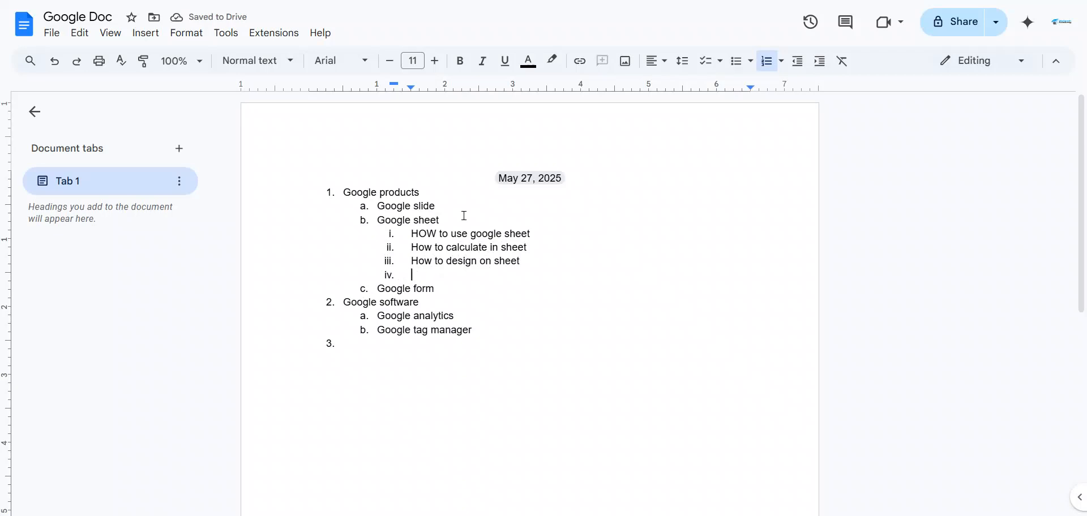
{"action": "key", "text": "BackSpace"}
{"action": "key", "text": "BackSpace"}
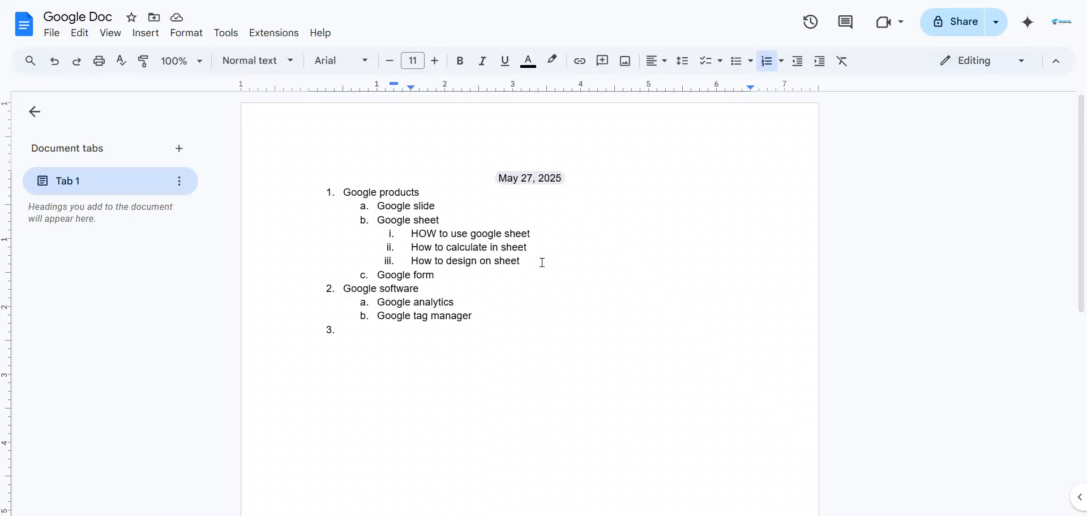
Start a fourth-level item under "How to design on sheet" and strip its numbering and indentation to a blank line
{"action": "key", "text": "Return"}
{"action": "key", "text": "Tab"}
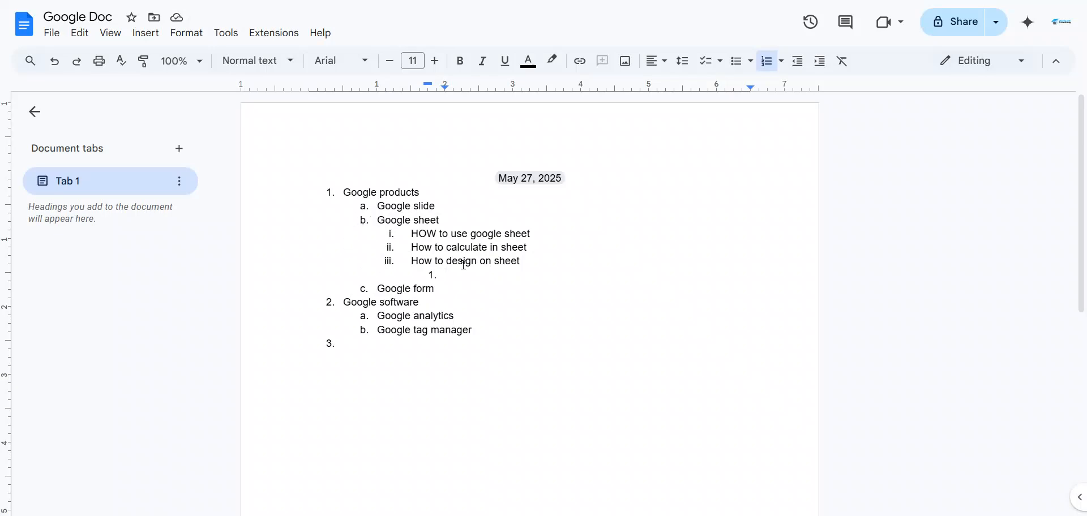
{"action": "mouse_move", "coordinate": [464, 268]}
{"action": "left_mouse_down"}
{"action": "mouse_move", "coordinate": [371, 225]}
{"action": "mouse_move", "coordinate": [461, 262]}
{"action": "left_mouse_up"}
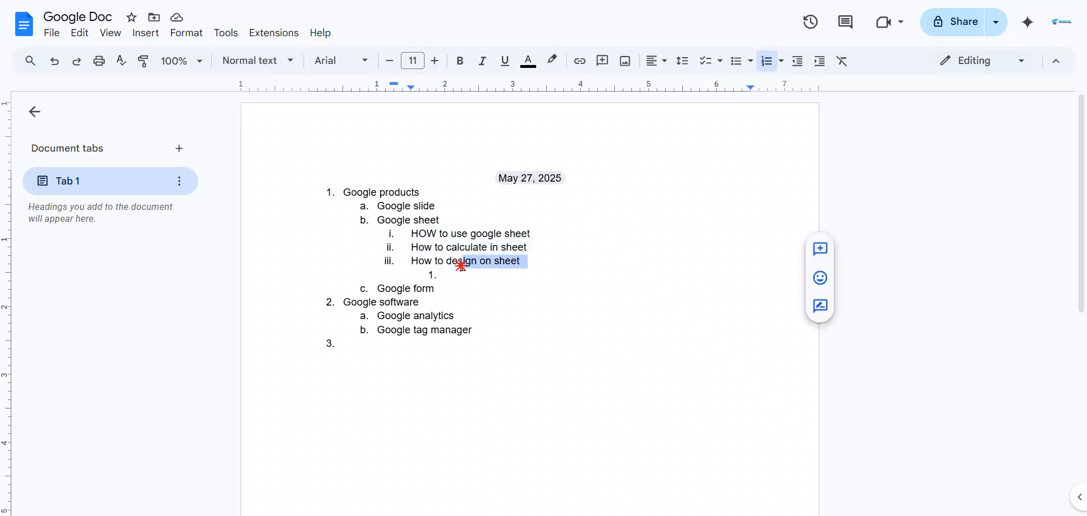
{"action": "left_click", "coordinate": [458, 277]}
{"action": "key", "text": "BackSpace"}
{"action": "key", "text": "BackSpace"}
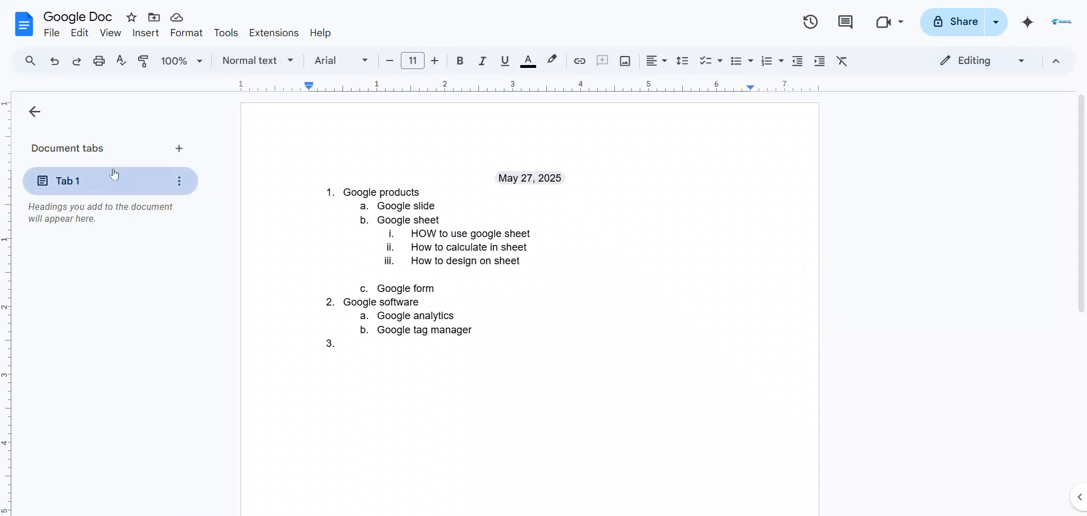
Rename the document tab Tab 1 to "May 27, 2025"
{"action": "left_click", "coordinate": [92, 184]}
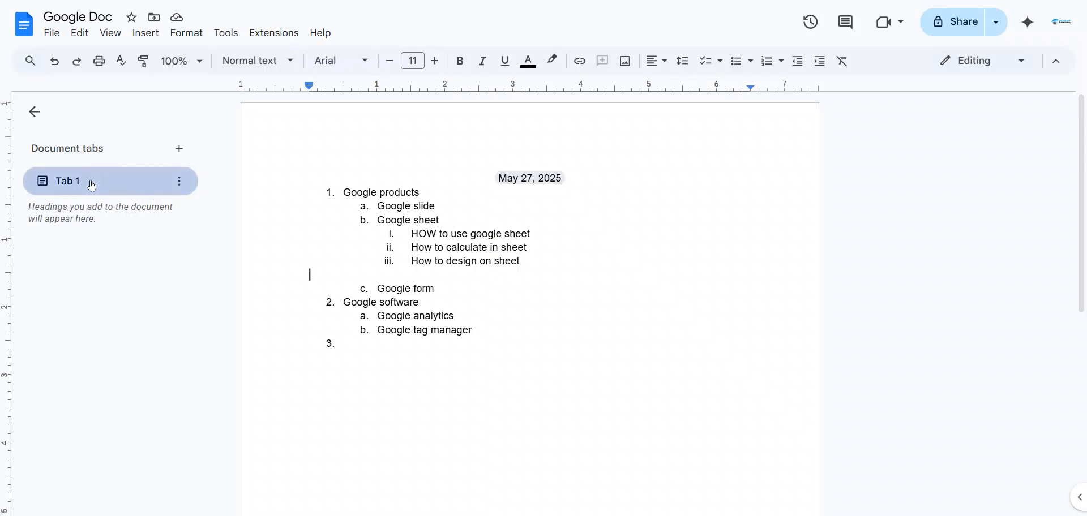
{"action": "left_click", "coordinate": [180, 182]}
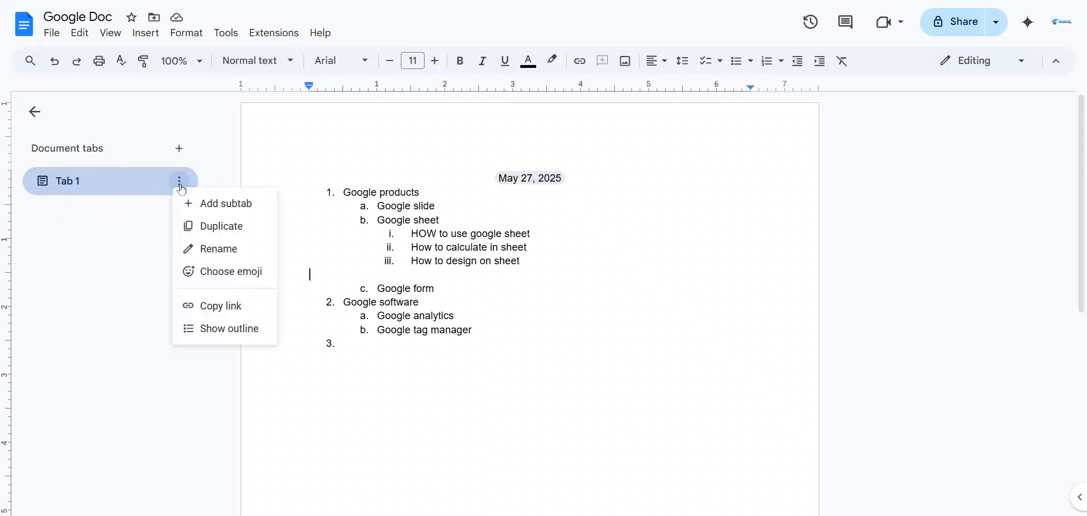
{"action": "left_click", "coordinate": [209, 249]}
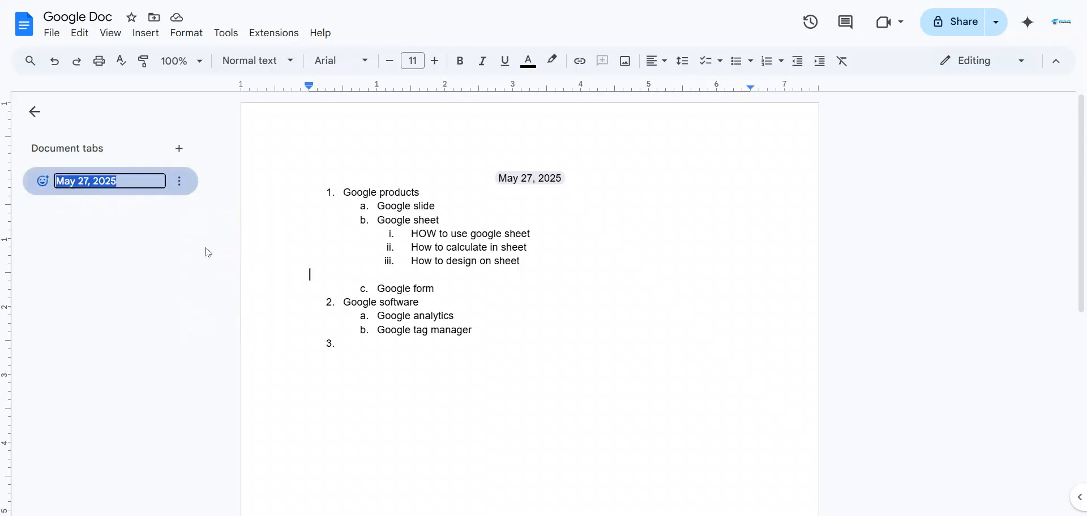
{"action": "left_click", "coordinate": [152, 193]}
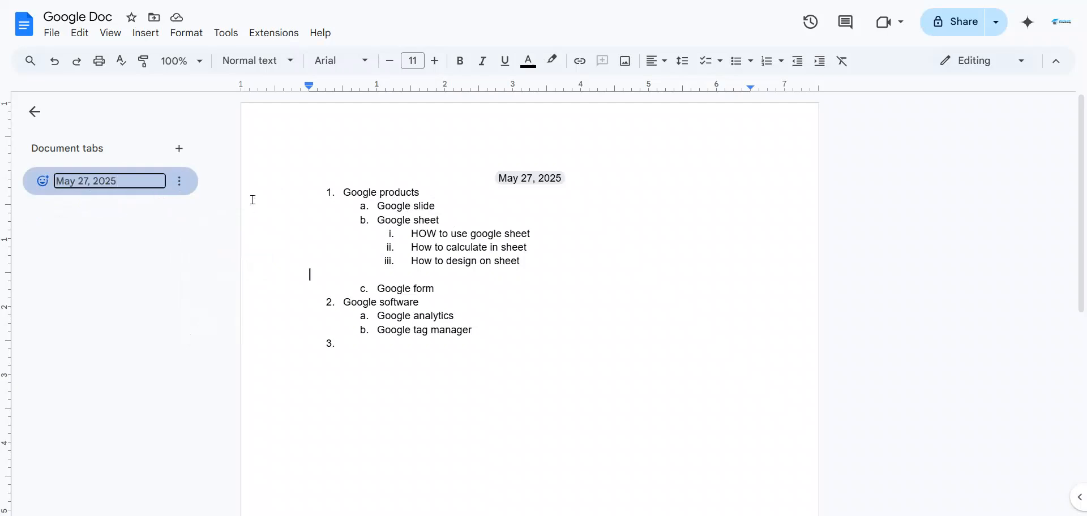
{"action": "left_click", "coordinate": [290, 200]}
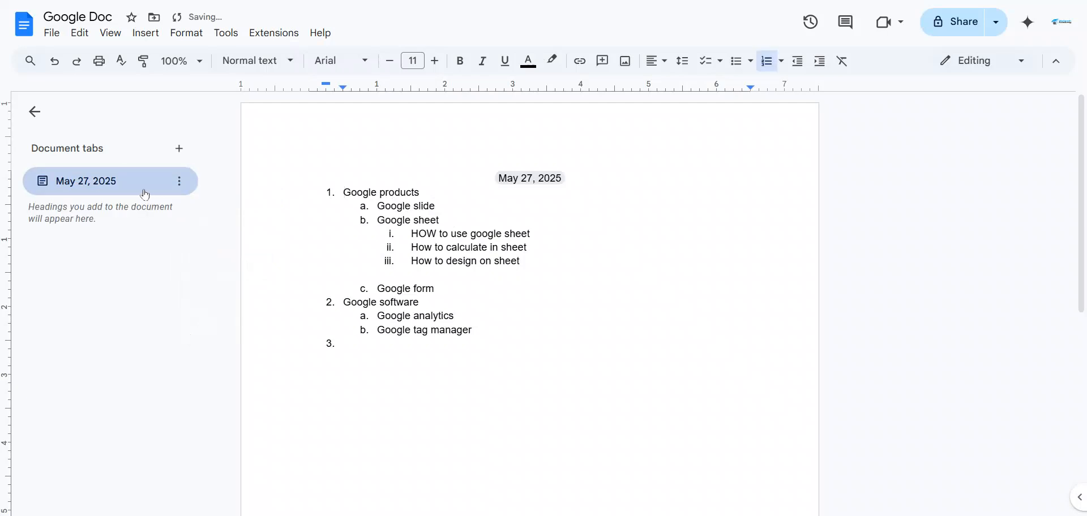
Add a subtab under the May 27, 2025 tab and nest another subtab beneath it
{"action": "left_click", "coordinate": [179, 186]}
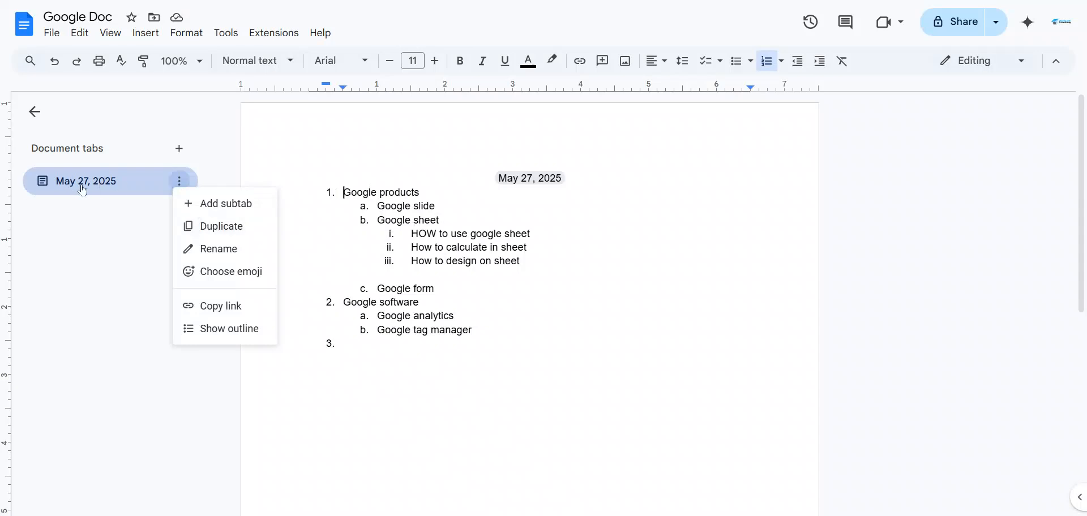
{"action": "left_click", "coordinate": [207, 205]}
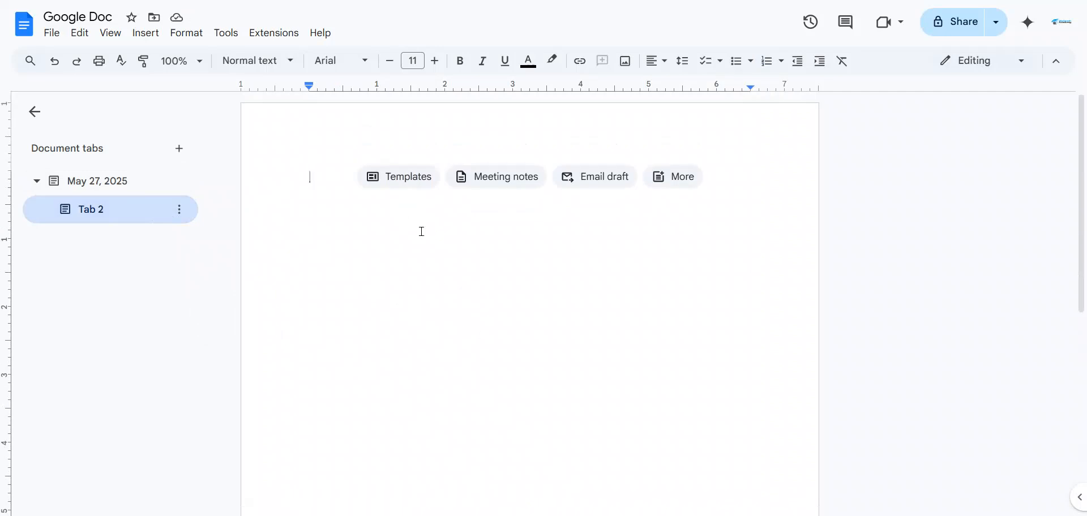
{"action": "left_click", "coordinate": [146, 216]}
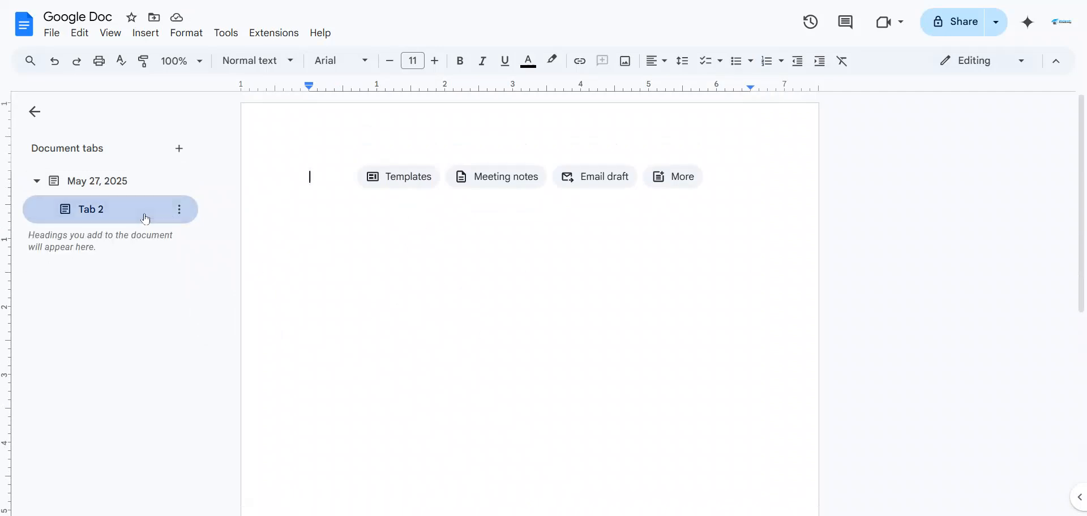
{"action": "left_click", "coordinate": [179, 210]}
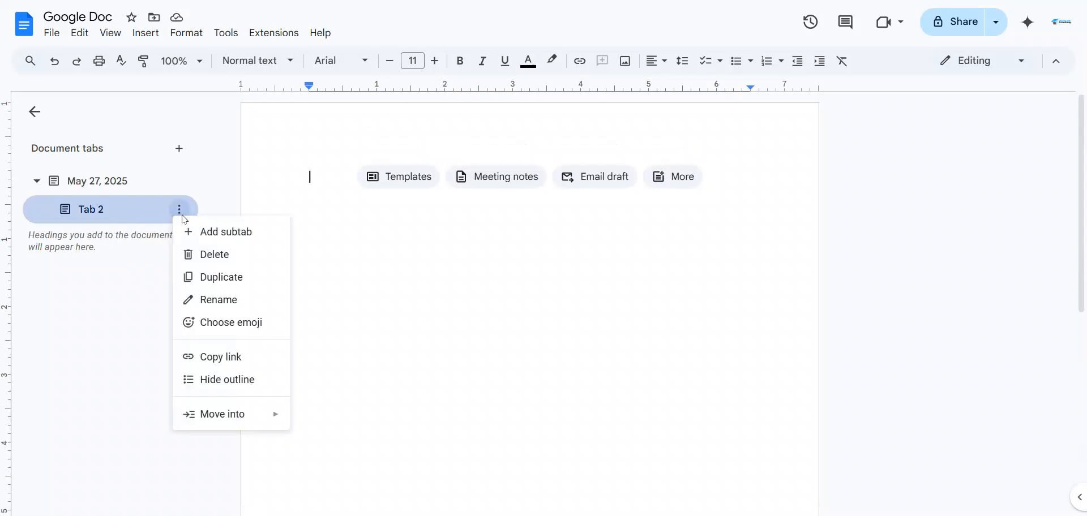
{"action": "left_click", "coordinate": [201, 238]}
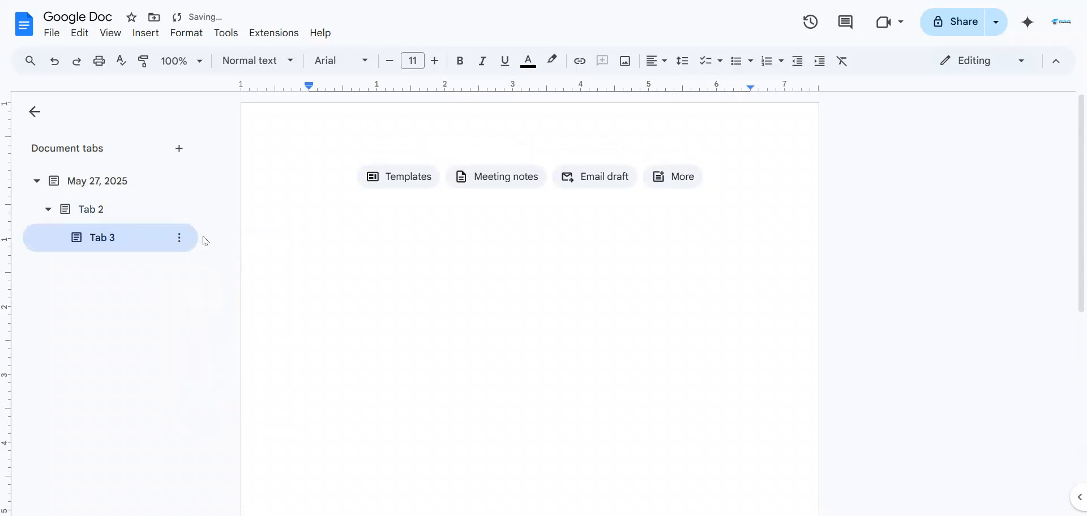
Look at the options for Tab 3 and switch between the parent tab and its subtabs to compare their pages
{"action": "left_click", "coordinate": [179, 238]}
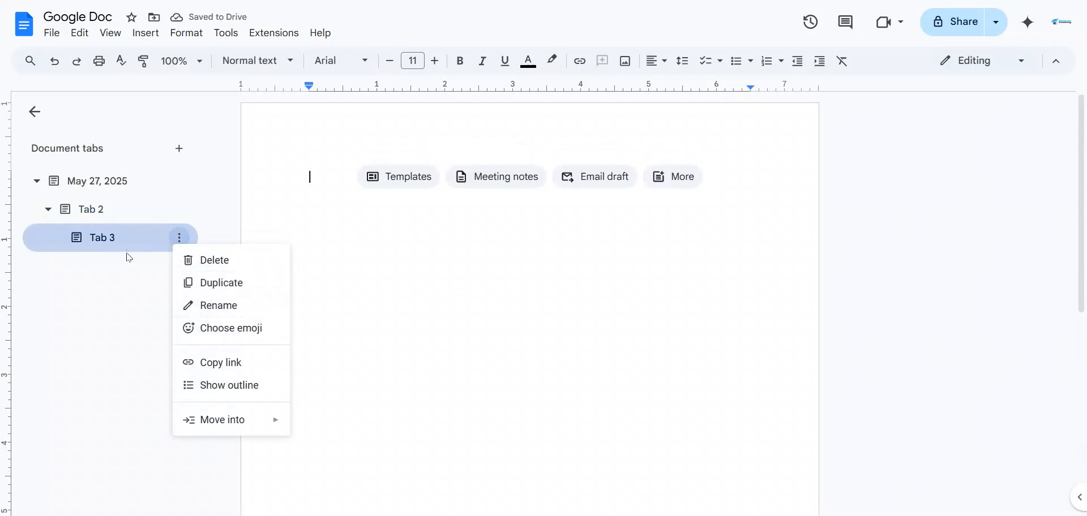
{"action": "left_click", "coordinate": [98, 233]}
{"action": "left_click", "coordinate": [97, 211]}
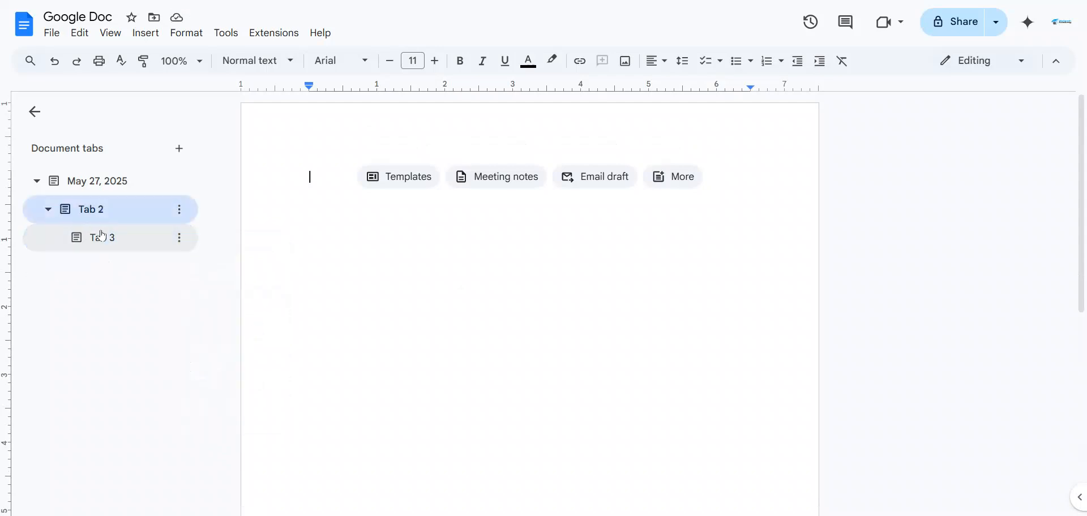
{"action": "left_click", "coordinate": [100, 236]}
{"action": "left_click", "coordinate": [101, 215]}
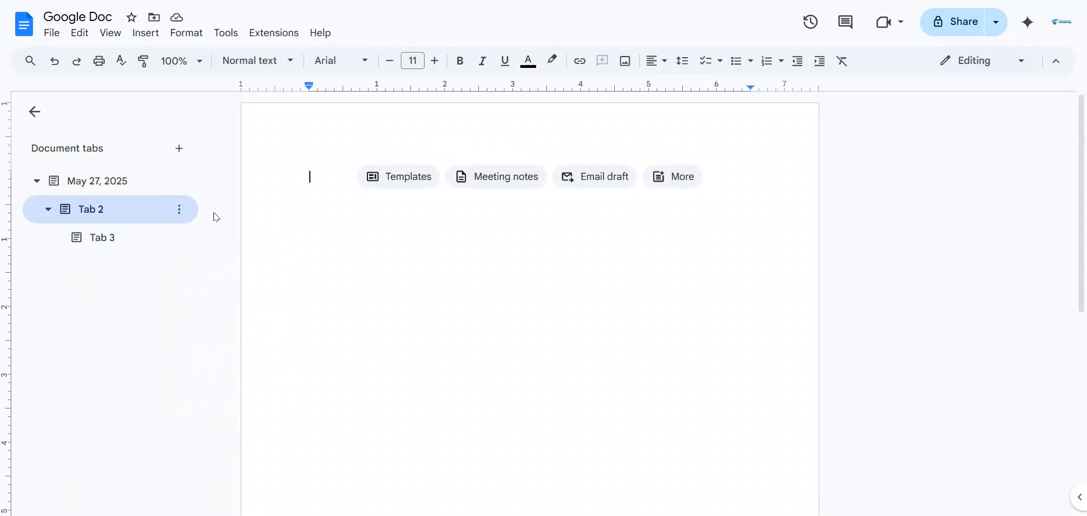
{"action": "left_click", "coordinate": [102, 182]}
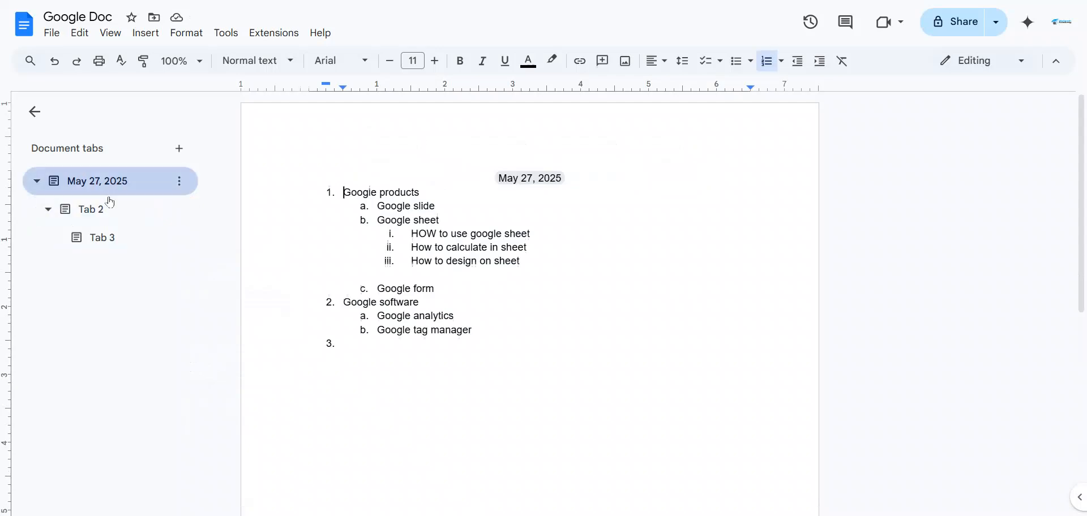
{"action": "left_click", "coordinate": [94, 211]}
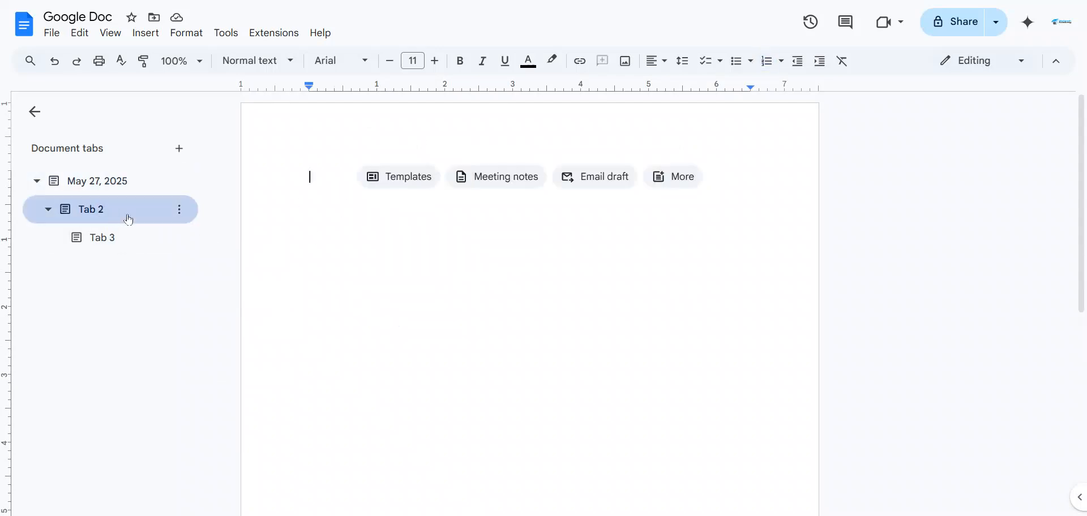
Move the "Google software" item and its two sub-items from the May 27, 2025 tab into Tab 2
{"action": "left_click", "coordinate": [114, 187]}
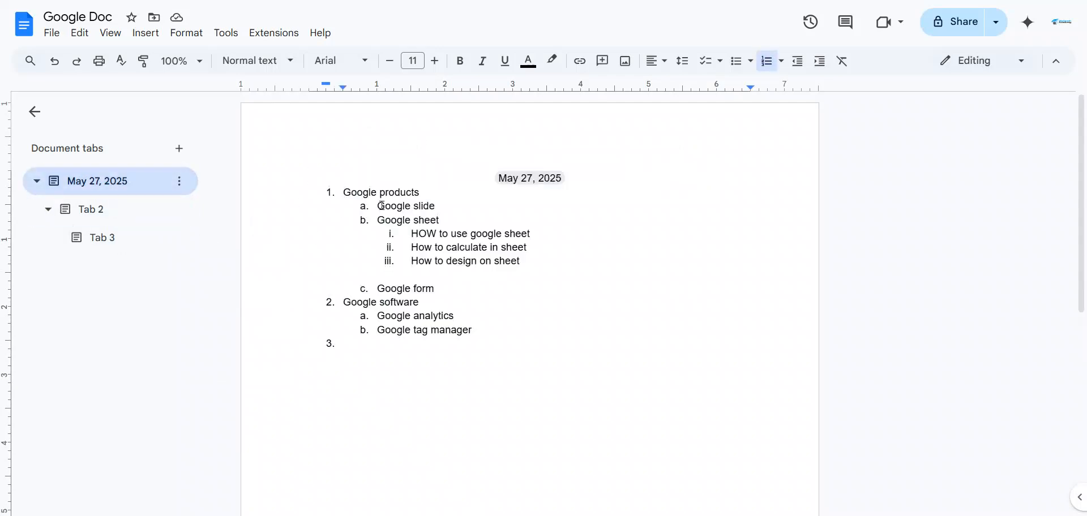
{"action": "left_click_drag", "start_coordinate": [475, 330], "coordinate": [320, 304]}
{"action": "key", "text": "ctrl+c"}
{"action": "key", "text": "BackSpace"}
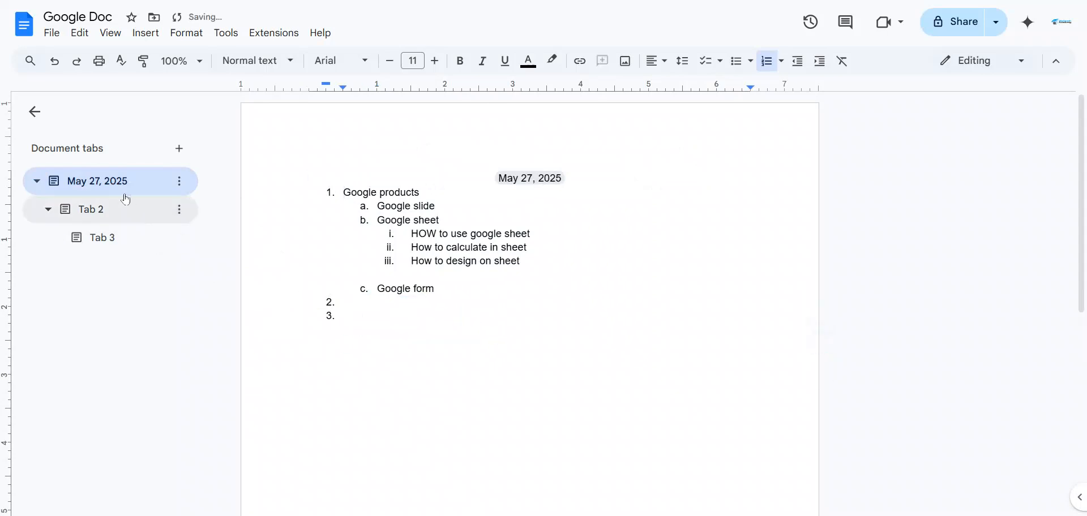
{"action": "left_click", "coordinate": [102, 204]}
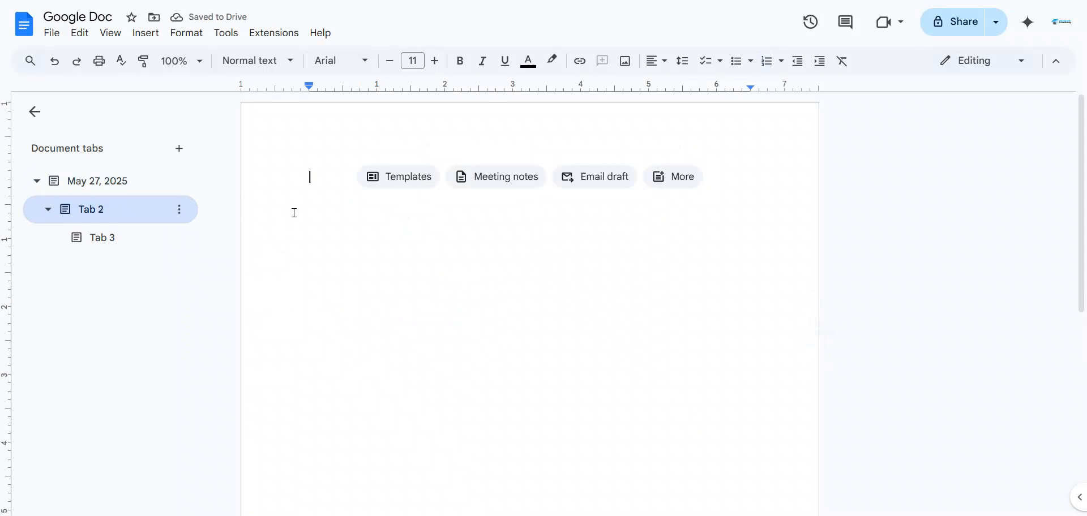
{"action": "key", "text": "ctrl+v"}
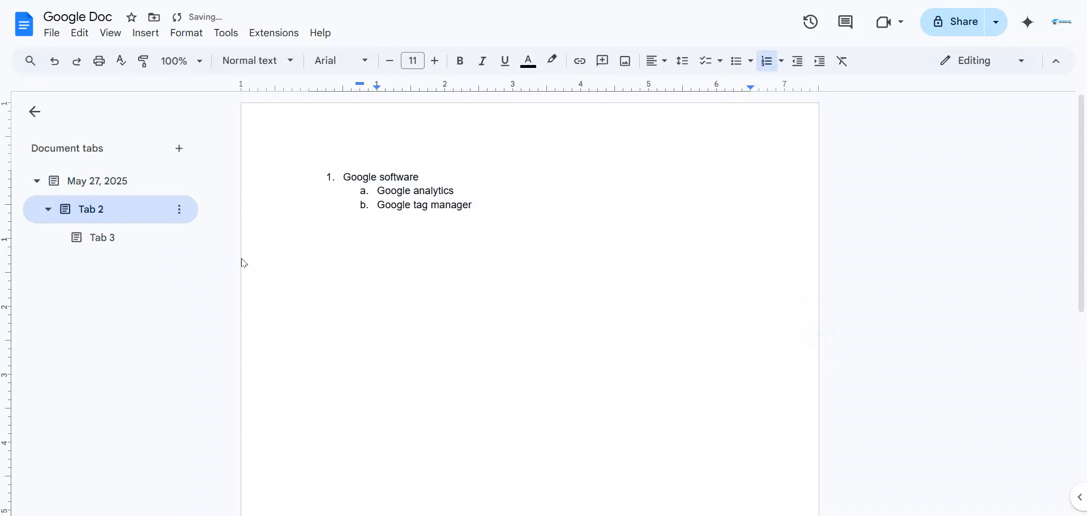
Give Tab 2 the partying face emoji as its icon, and check it against the May 27, 2025 tab
{"action": "left_click", "coordinate": [180, 208]}
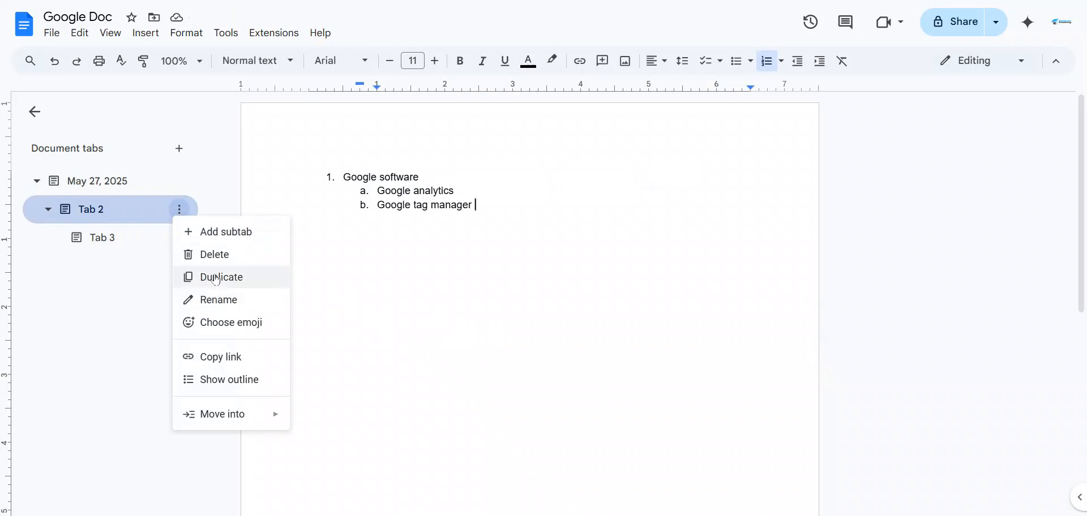
{"action": "left_click", "coordinate": [219, 330]}
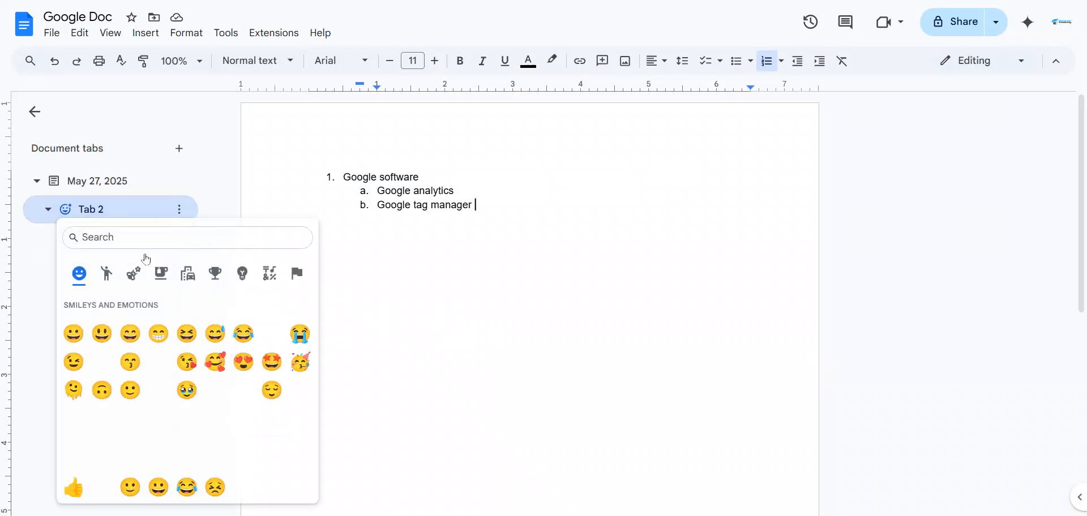
{"action": "left_click", "coordinate": [300, 362]}
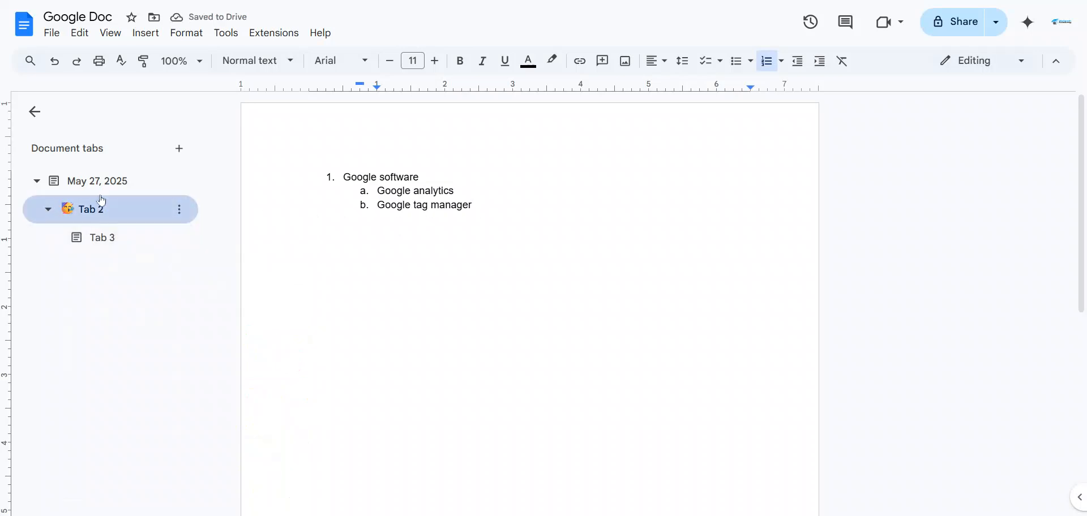
{"action": "left_click", "coordinate": [113, 182]}
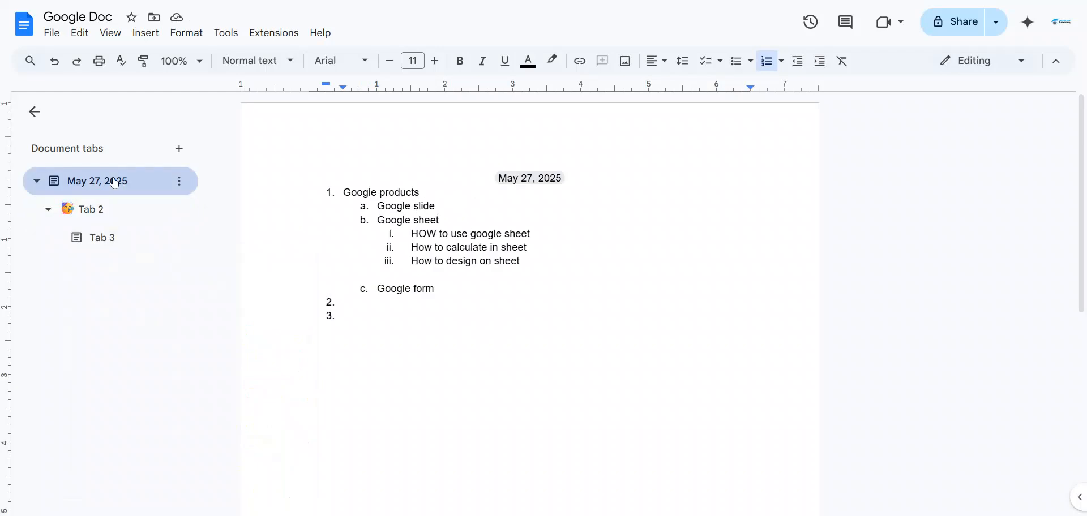
{"action": "left_click", "coordinate": [85, 211]}
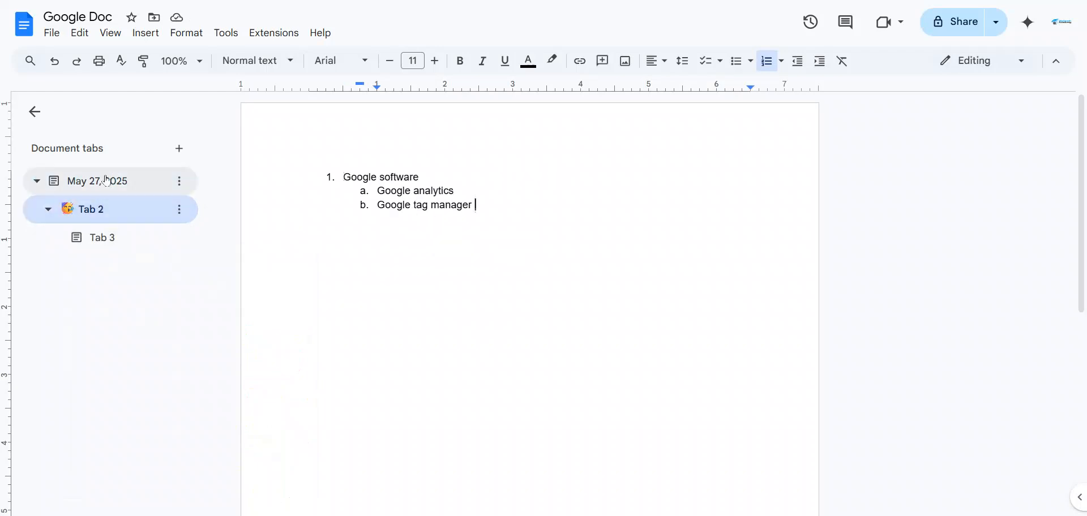
Move Tab 3 out of Tab 2 and place it above Tab 2 under the May 27, 2025 tab
{"action": "mouse_move", "coordinate": [90, 238]}
{"action": "left_mouse_down"}
{"action": "mouse_move", "coordinate": [79, 211]}
{"action": "mouse_move", "coordinate": [85, 252]}
{"action": "mouse_move", "coordinate": [85, 210]}
{"action": "left_mouse_up"}
{"action": "left_click", "coordinate": [88, 244]}
{"action": "left_click", "coordinate": [84, 239]}
{"action": "left_click", "coordinate": [86, 239]}
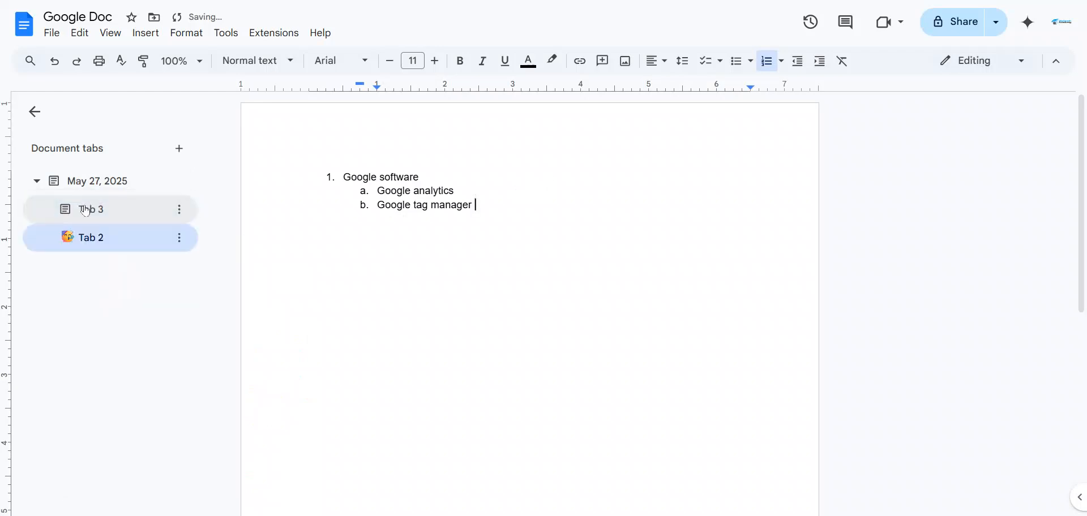
Collapse and expand the May 27, 2025 tab, and nest Tab 3 back under Tab 2
{"action": "left_click", "coordinate": [37, 187]}
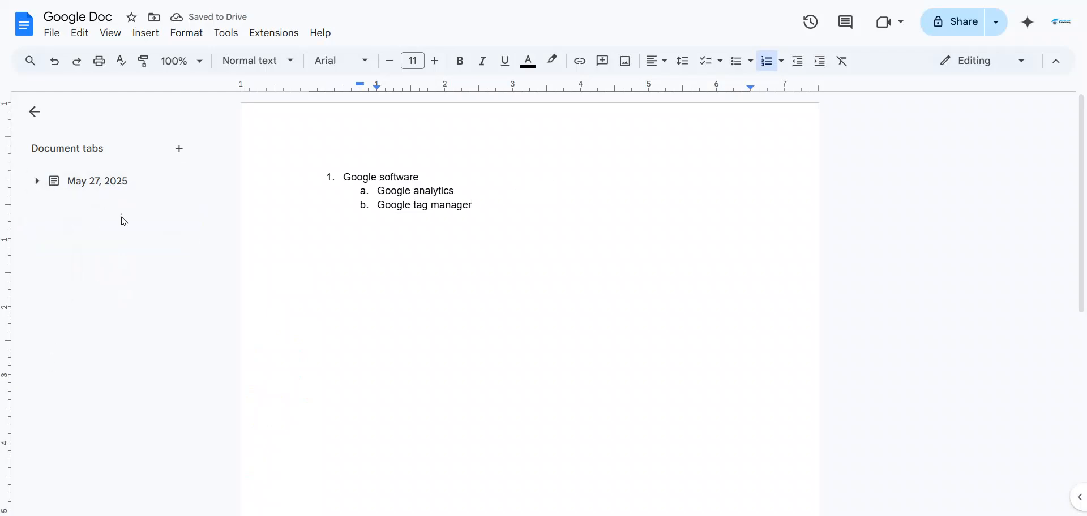
{"action": "left_click", "coordinate": [38, 182]}
{"action": "left_click_drag", "start_coordinate": [85, 218], "coordinate": [85, 235]}
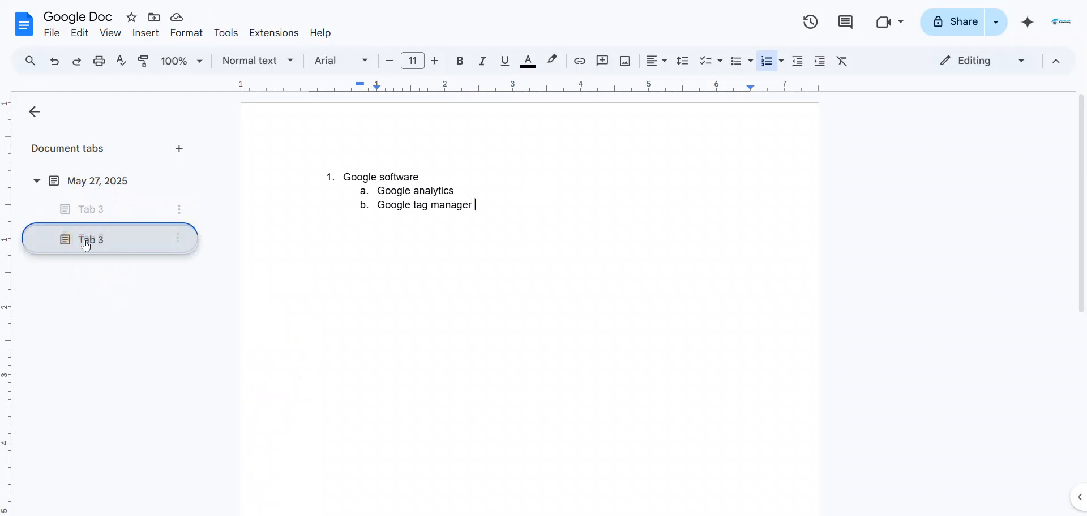
Collapse the whole tab hierarchy, show the May 27, 2025 page, and expand both levels of subtabs again
{"action": "left_click", "coordinate": [49, 211]}
{"action": "left_click", "coordinate": [37, 181]}
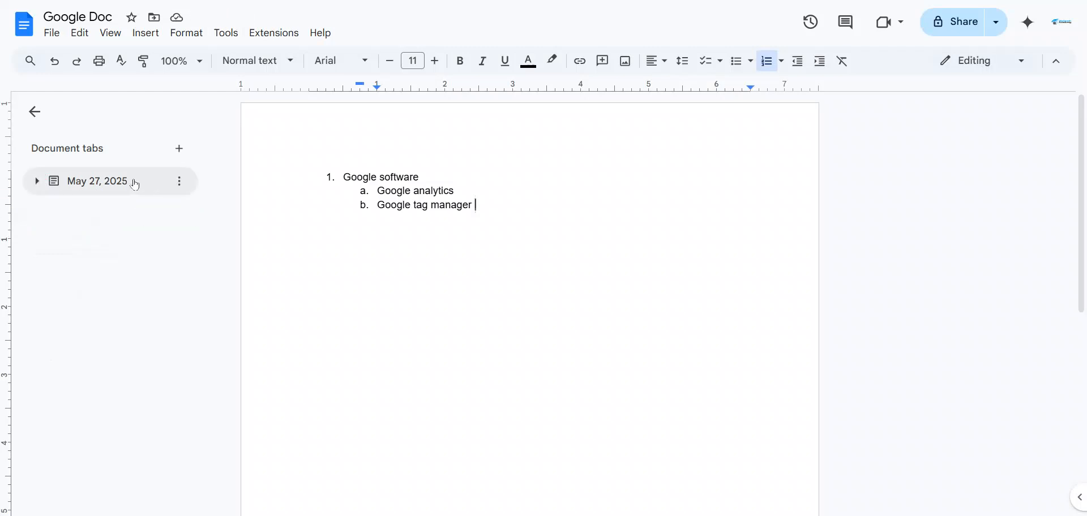
{"action": "left_click", "coordinate": [134, 184]}
{"action": "left_click", "coordinate": [36, 182]}
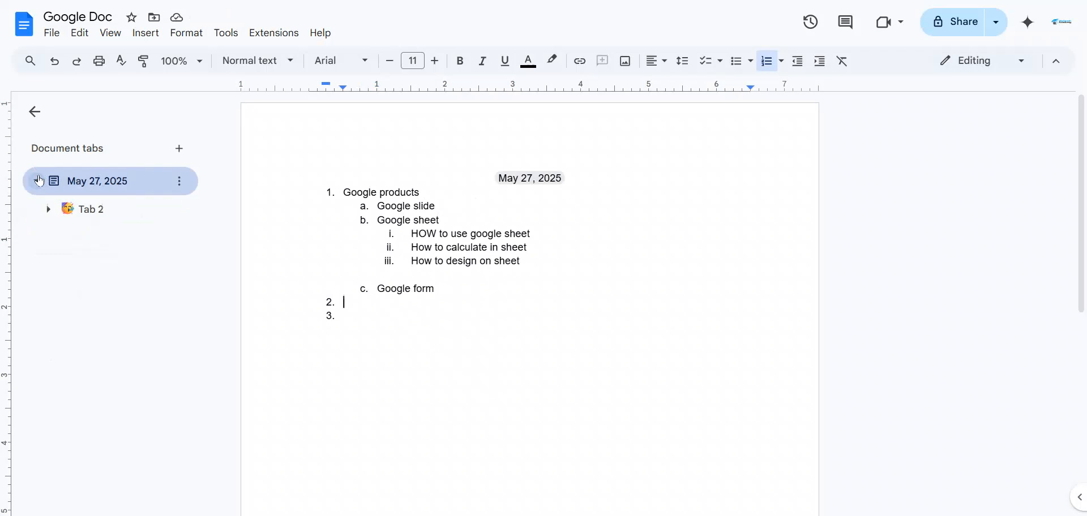
{"action": "left_click", "coordinate": [48, 209]}
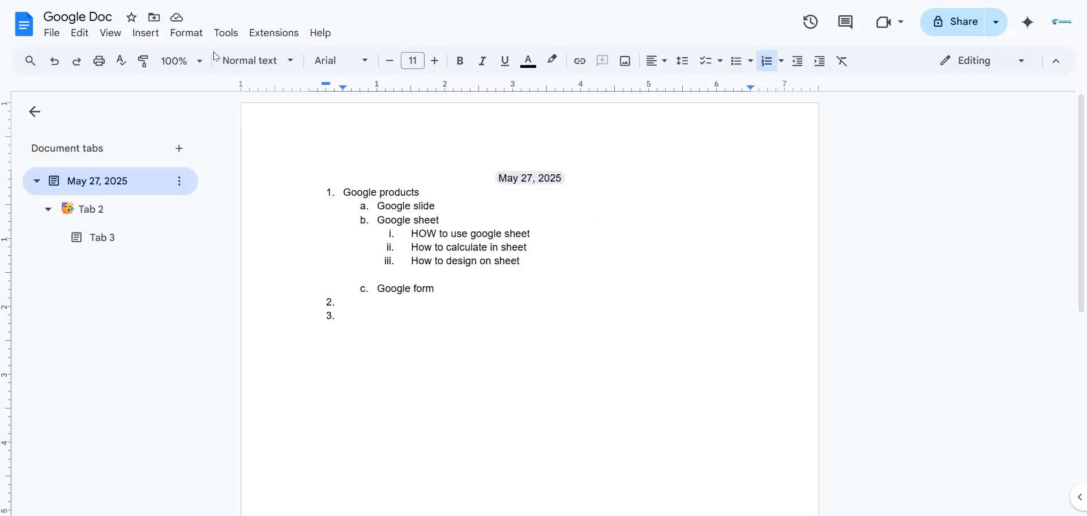
Review the document's file commands, including the options for sharing, emailing and version history
{"action": "left_click", "coordinate": [52, 33]}
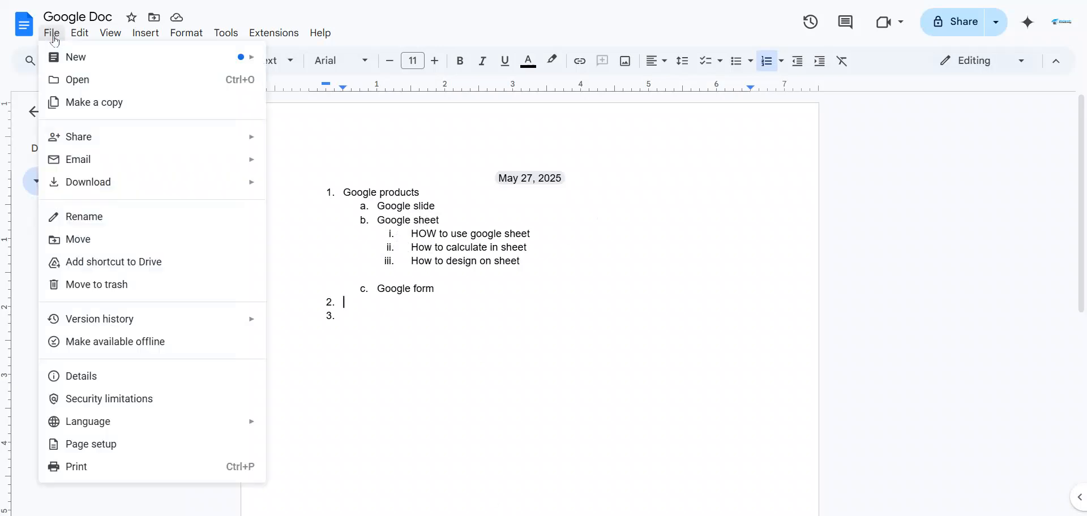
{"action": "mouse_move", "coordinate": [68, 60]}
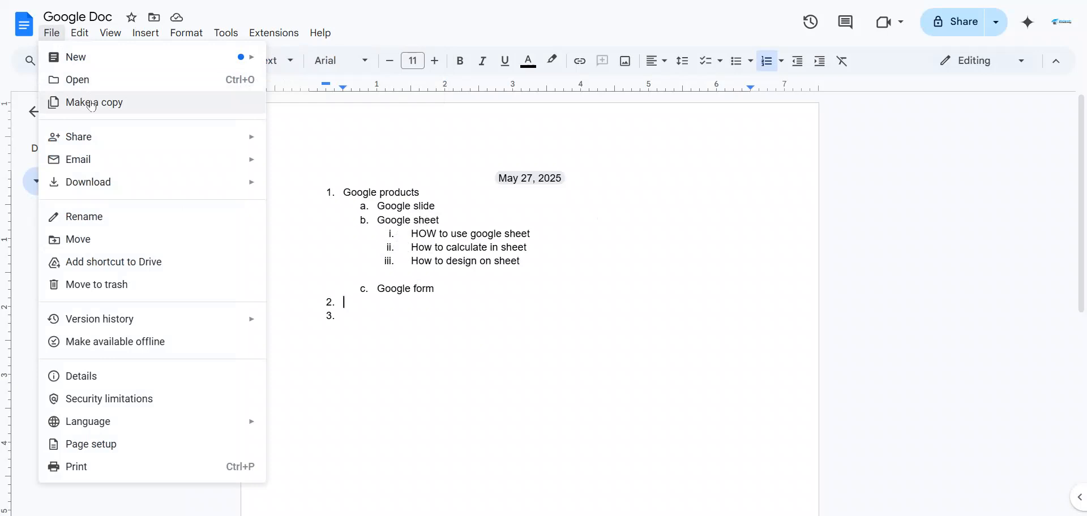
{"action": "mouse_move", "coordinate": [106, 139]}
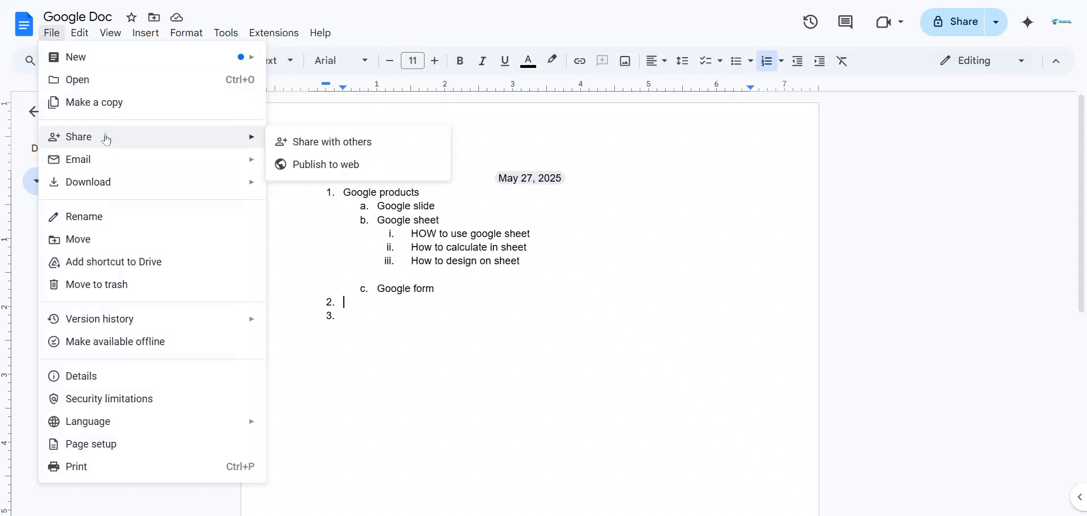
{"action": "mouse_move", "coordinate": [110, 164]}
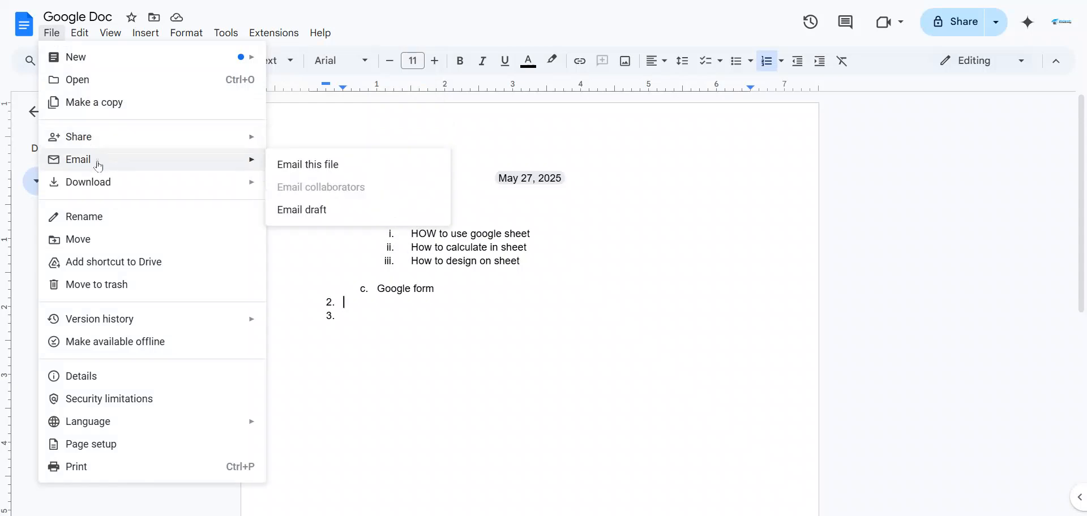
{"action": "mouse_move", "coordinate": [78, 188]}
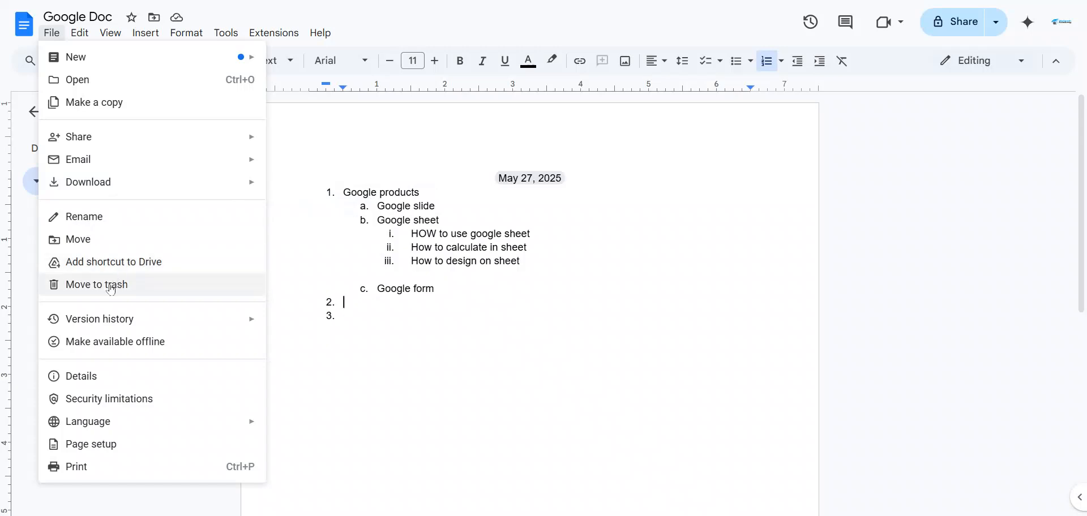
{"action": "mouse_move", "coordinate": [98, 327]}
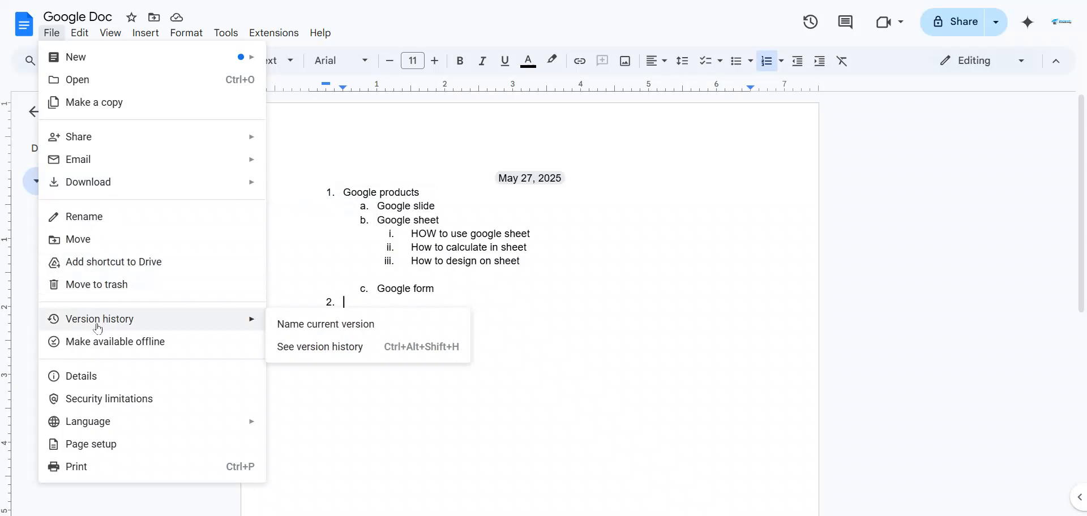
{"action": "left_click", "coordinate": [558, 333]}
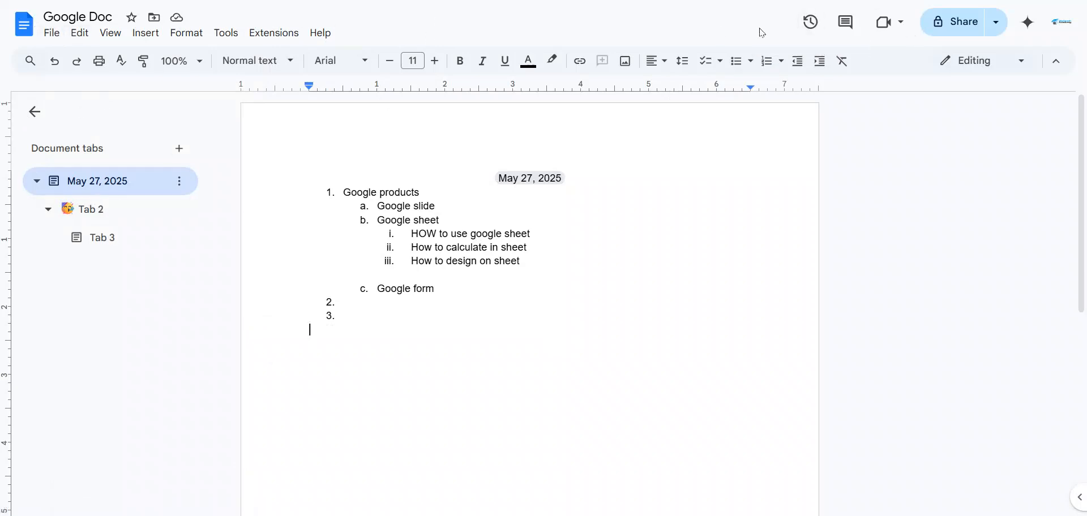
Examine the version history, comparing the May 27, 1:08 PM version with the current 1:18 PM version, and return to the document
{"action": "left_click", "coordinate": [810, 22]}
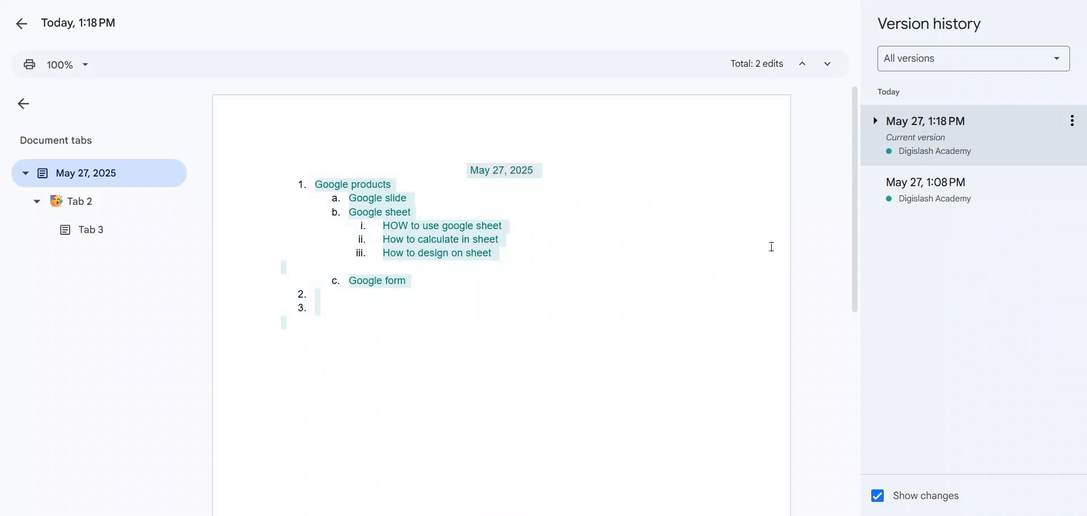
{"action": "left_click", "coordinate": [950, 180]}
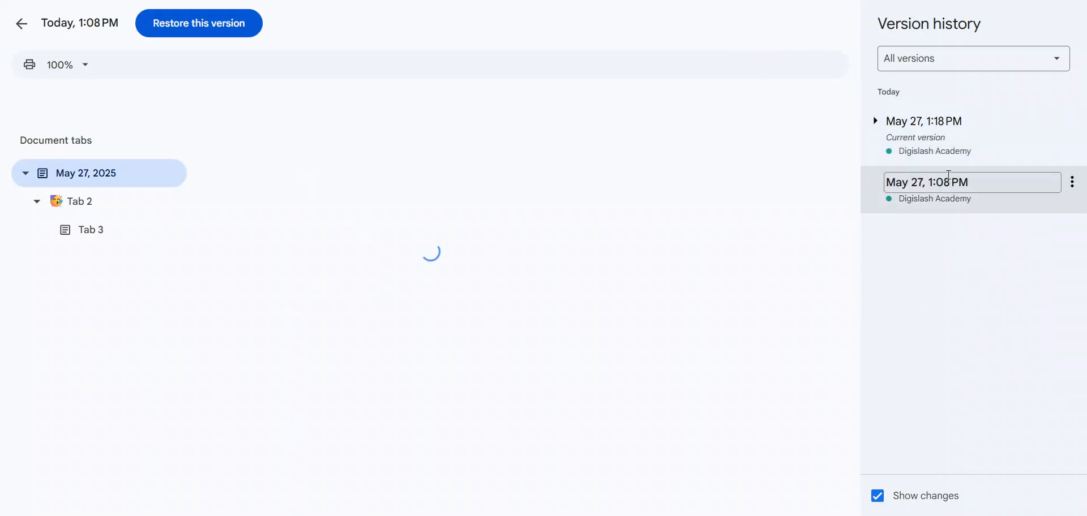
{"action": "left_click", "coordinate": [957, 134]}
{"action": "left_click", "coordinate": [875, 195]}
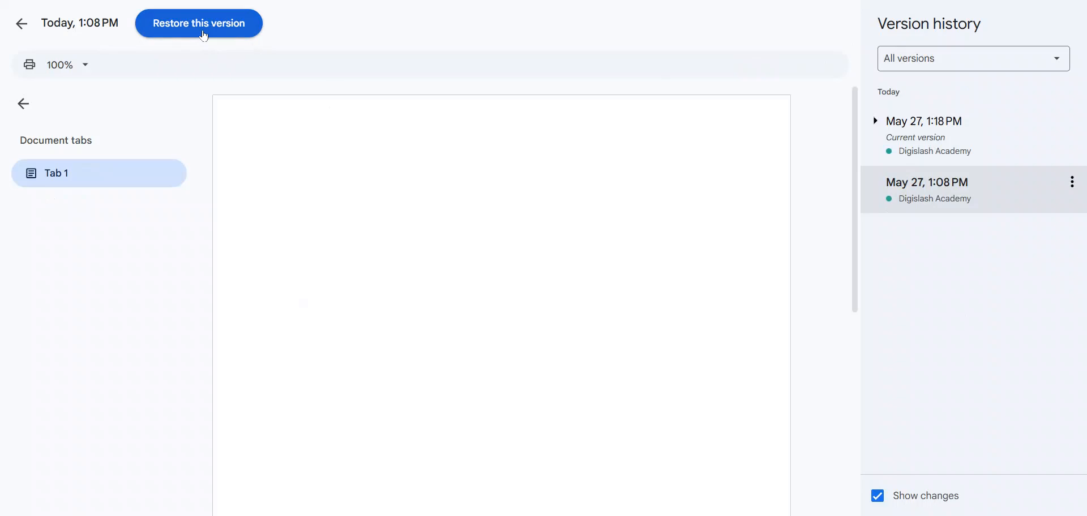
{"action": "left_click", "coordinate": [945, 125]}
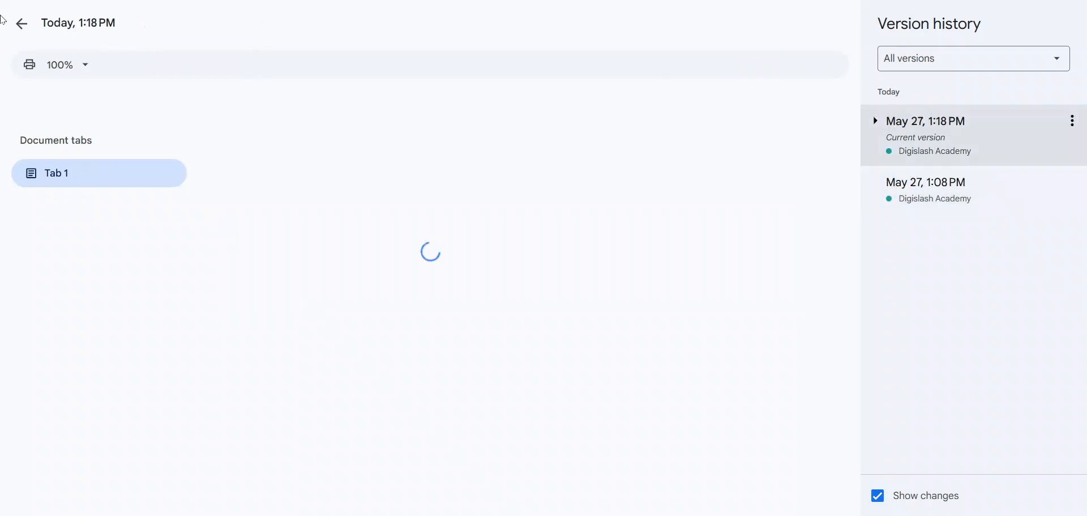
{"action": "left_click", "coordinate": [23, 23]}
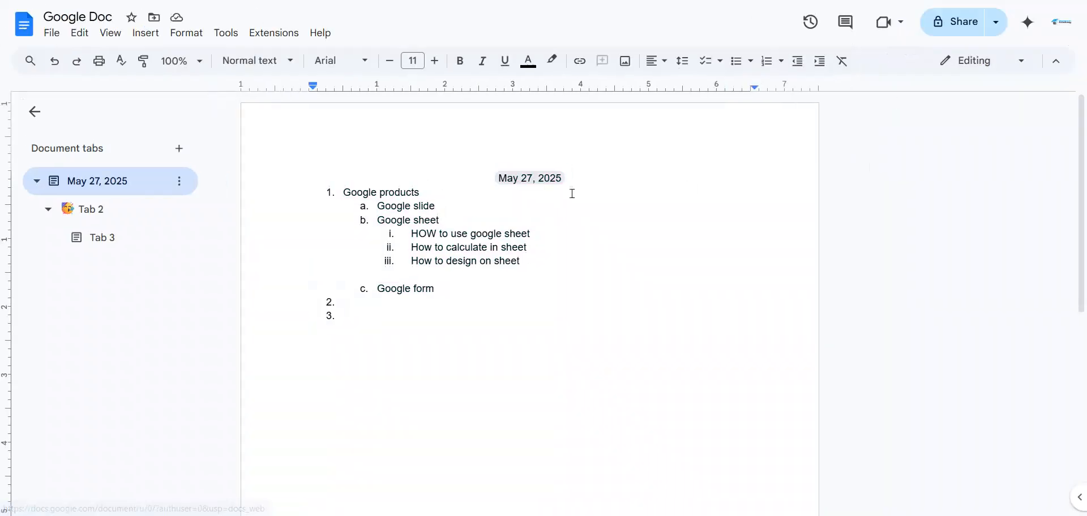
Review the remaining file commands, the editing commands, and the view options for mode and comments
{"action": "left_click", "coordinate": [52, 33]}
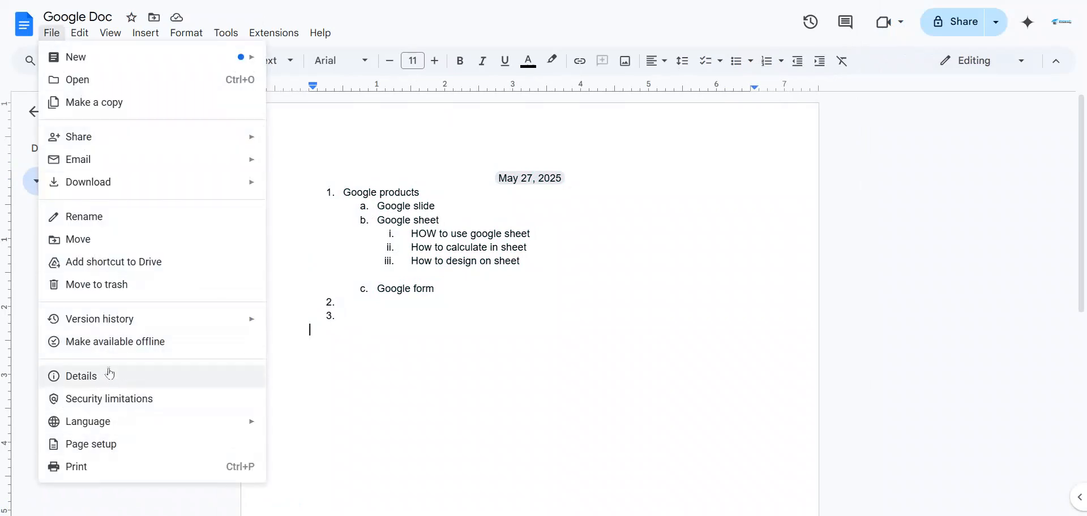
{"action": "mouse_move", "coordinate": [80, 37]}
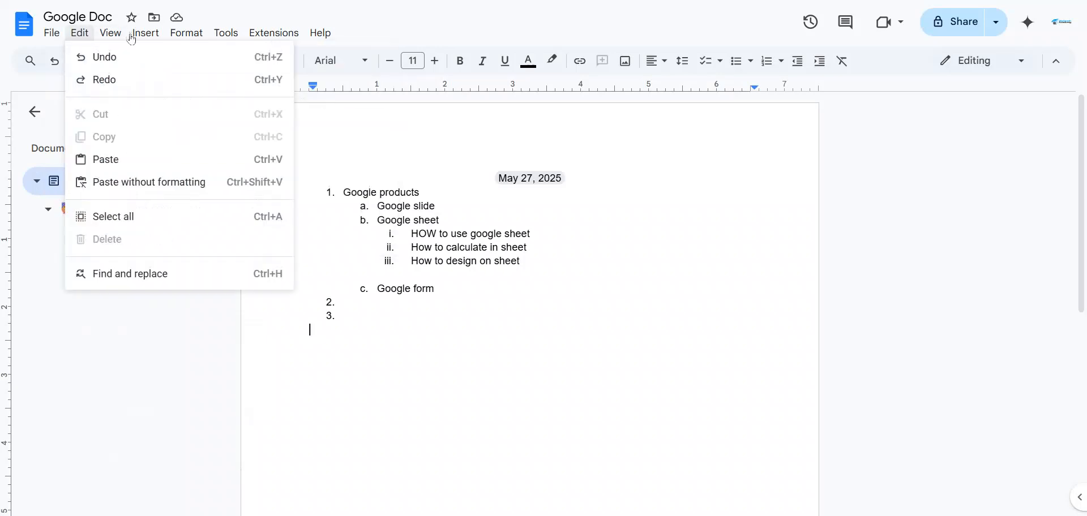
{"action": "mouse_move", "coordinate": [123, 63]}
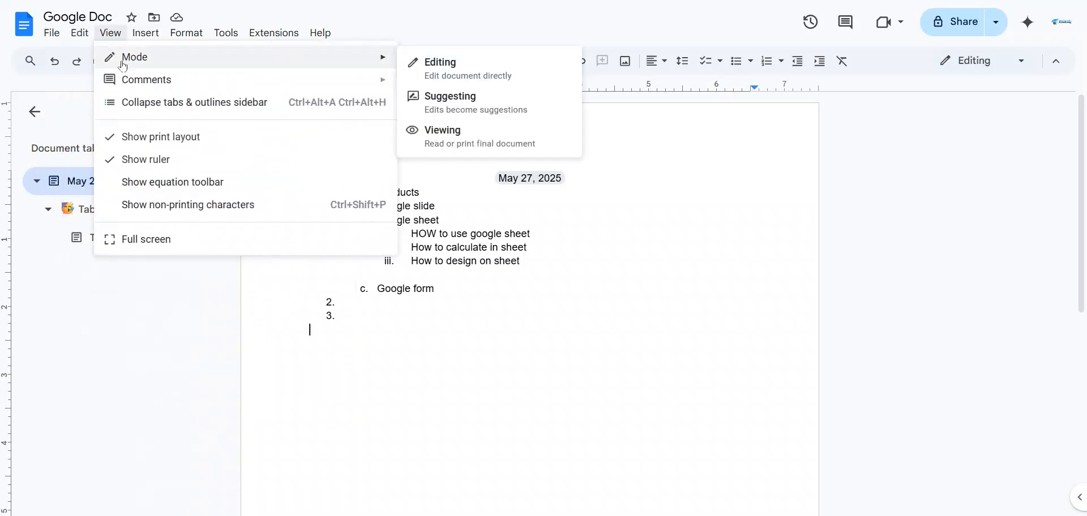
{"action": "mouse_move", "coordinate": [129, 91]}
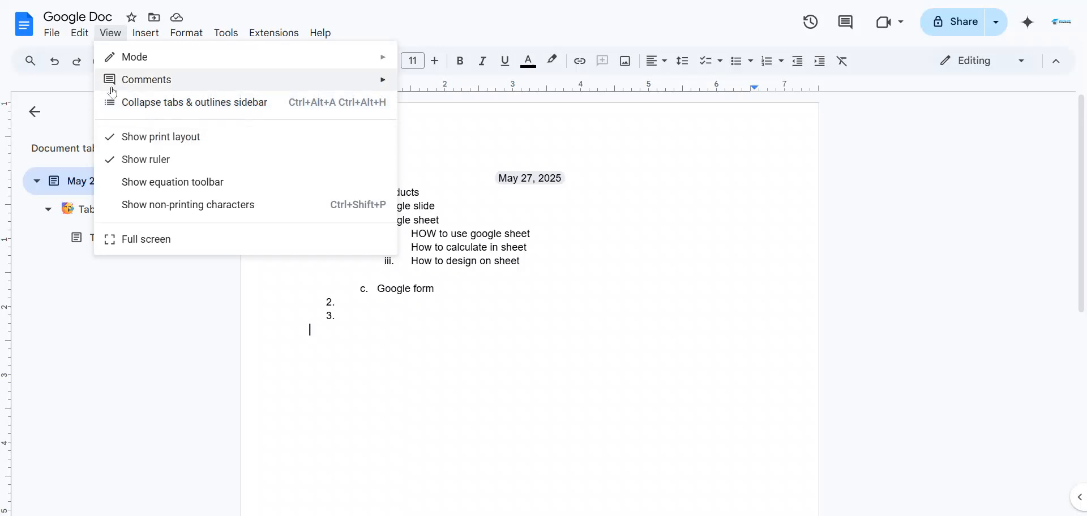
{"action": "left_click", "coordinate": [81, 317]}
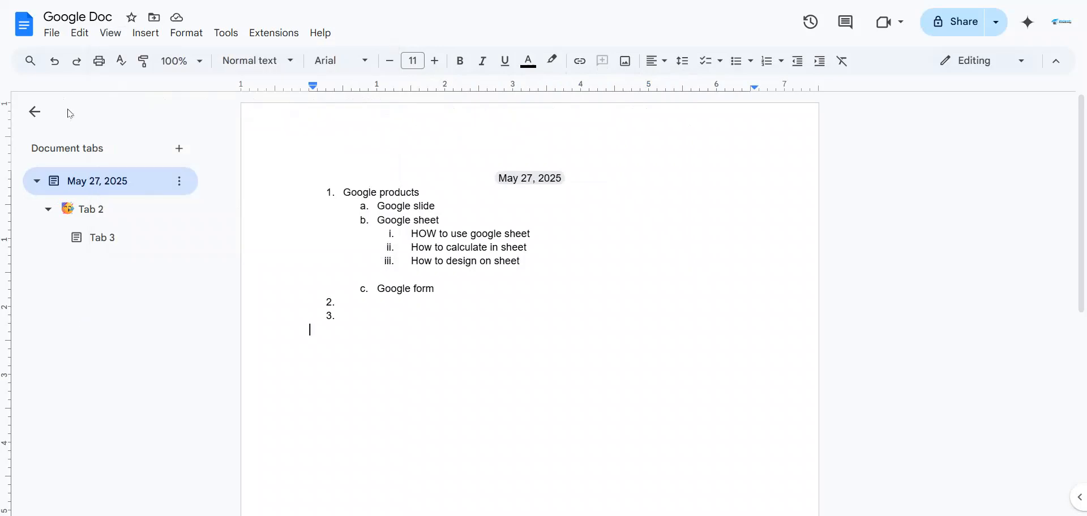
Hide the ruler, look over the page without it, and show the ruler again
{"action": "left_click", "coordinate": [110, 31]}
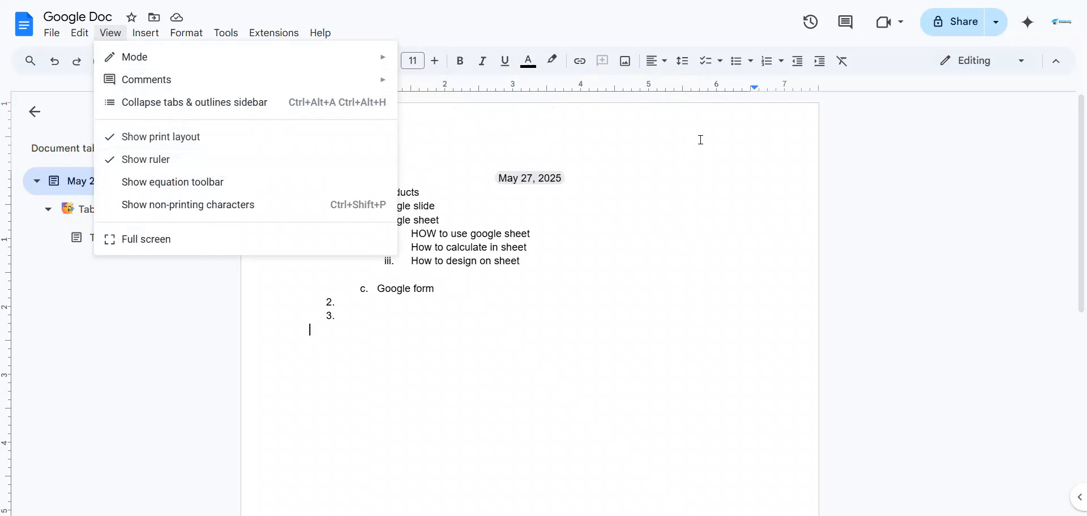
{"action": "left_click", "coordinate": [119, 161]}
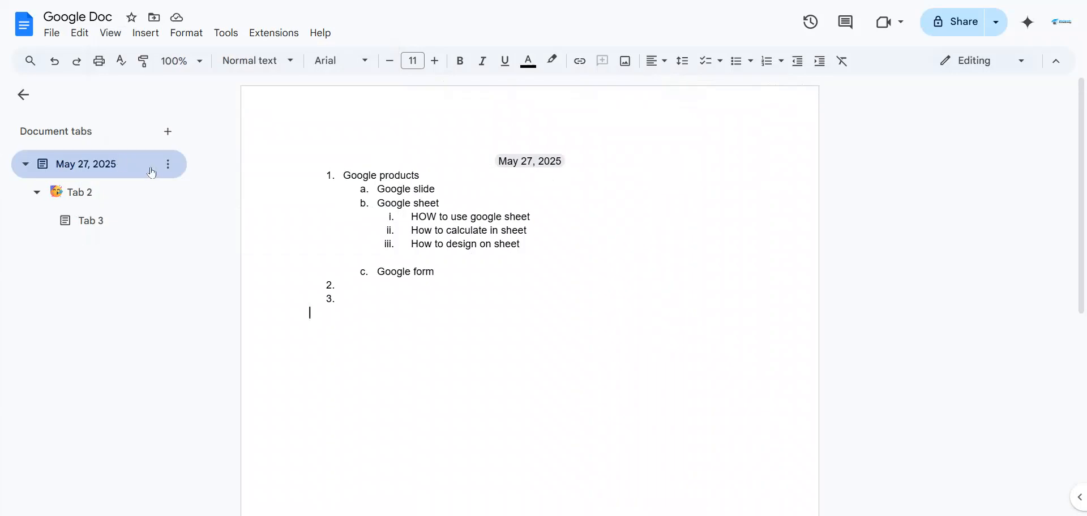
{"action": "scroll", "coordinate": [574, 248], "scroll_direction": "down", "scroll_amount": 3}
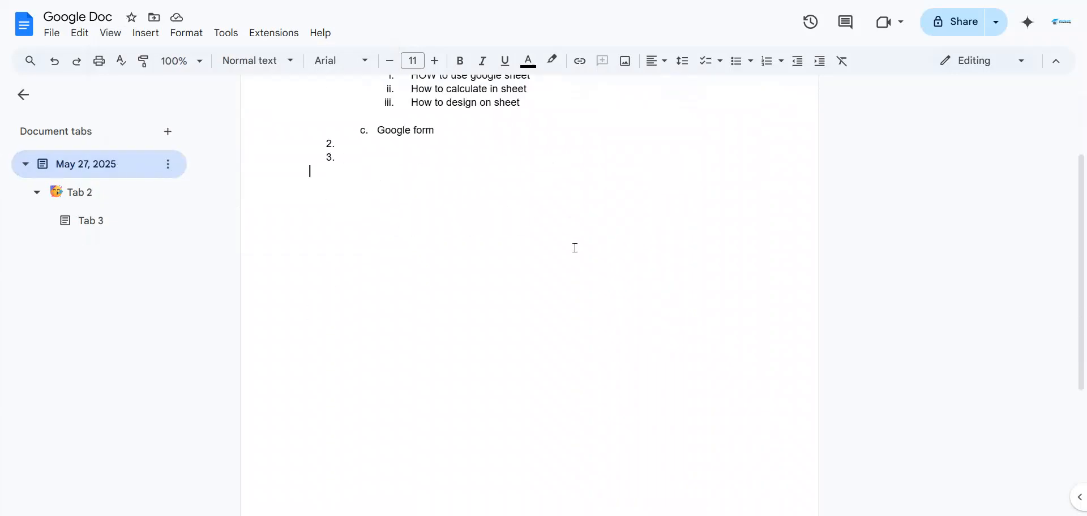
{"action": "scroll", "coordinate": [564, 248], "scroll_direction": "up", "scroll_amount": 3}
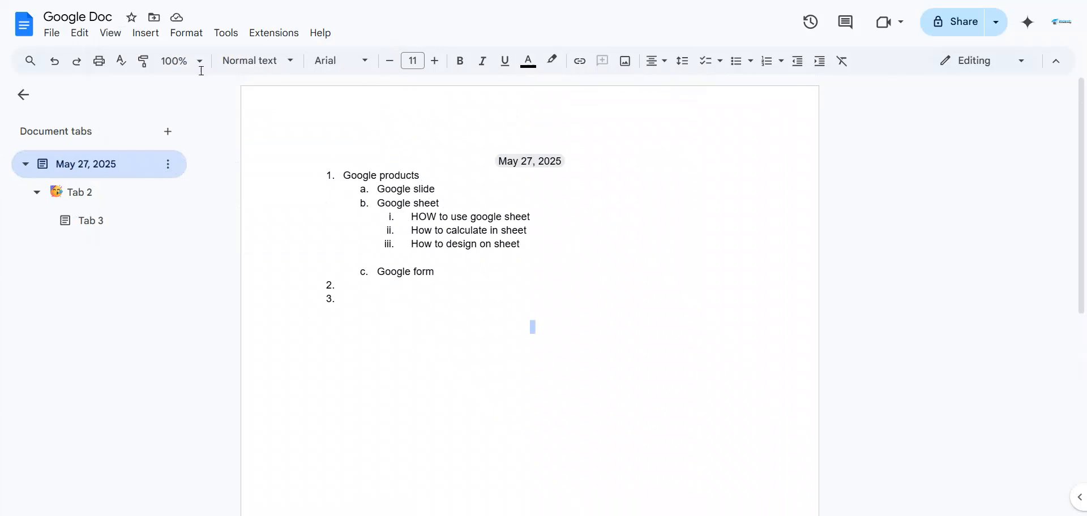
{"action": "left_click", "coordinate": [110, 33]}
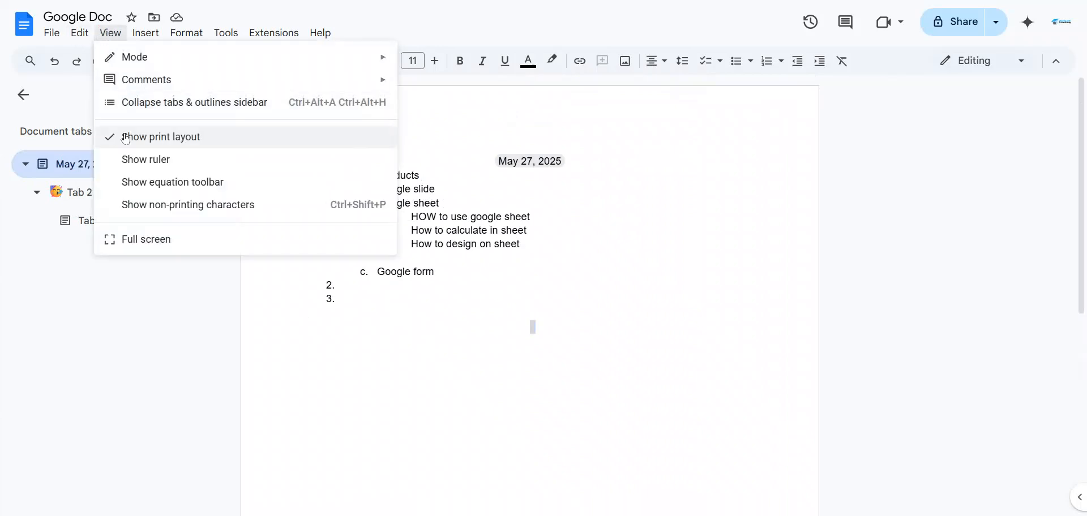
{"action": "left_click", "coordinate": [114, 158]}
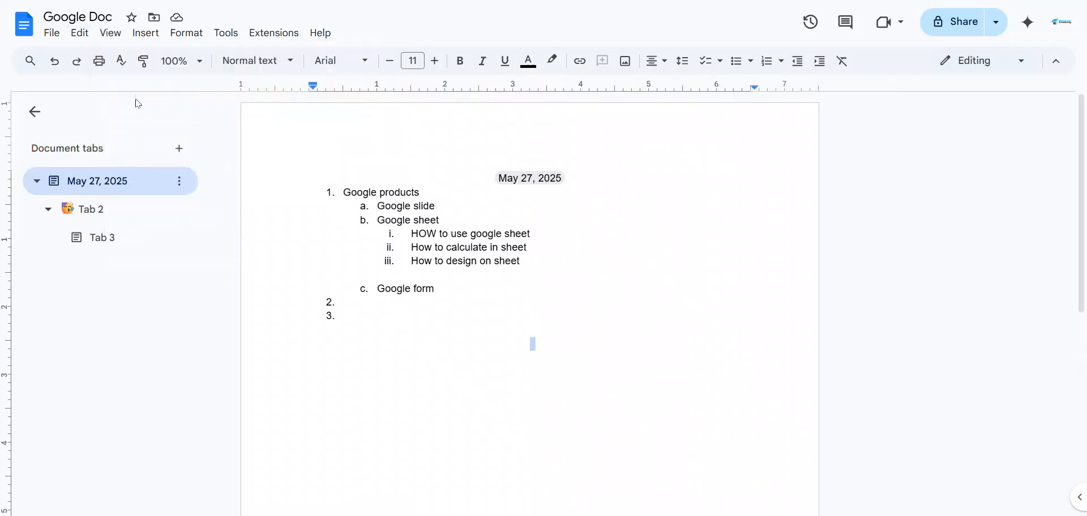
Move the first-line indent of the empty last line to about 4 inches on the ruler
{"action": "left_click_drag", "start_coordinate": [312, 86], "coordinate": [580, 109]}
{"action": "left_click", "coordinate": [697, 82]}
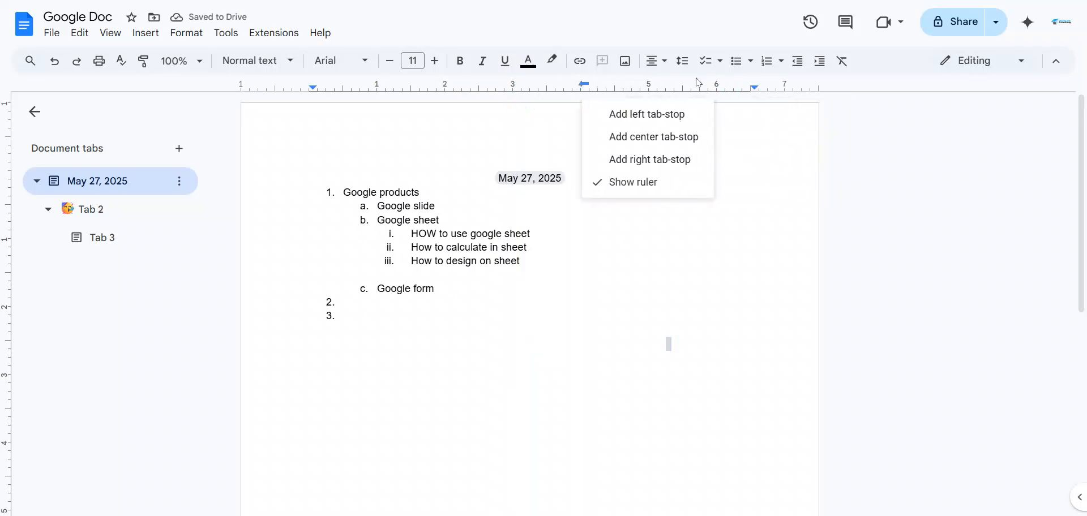
Try narrowing the text area by moving its right boundary to about 1 inch on the ruler, and undo that change
{"action": "left_click_drag", "start_coordinate": [757, 86], "coordinate": [286, 97]}
{"action": "scroll", "coordinate": [486, 255], "scroll_direction": "down", "scroll_amount": 5}
{"action": "scroll", "coordinate": [476, 253], "scroll_direction": "up", "scroll_amount": 5}
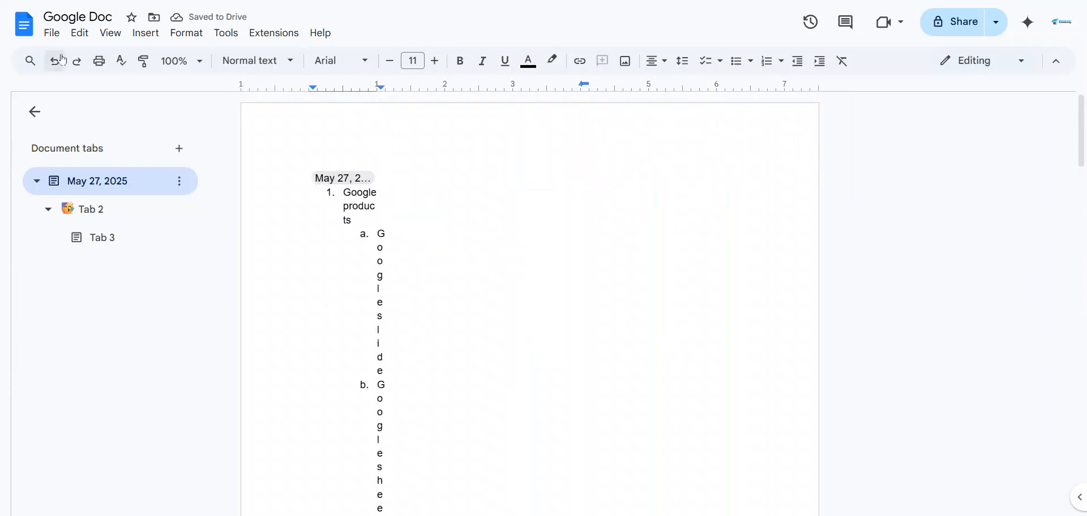
{"action": "key", "text": "ctrl+z"}
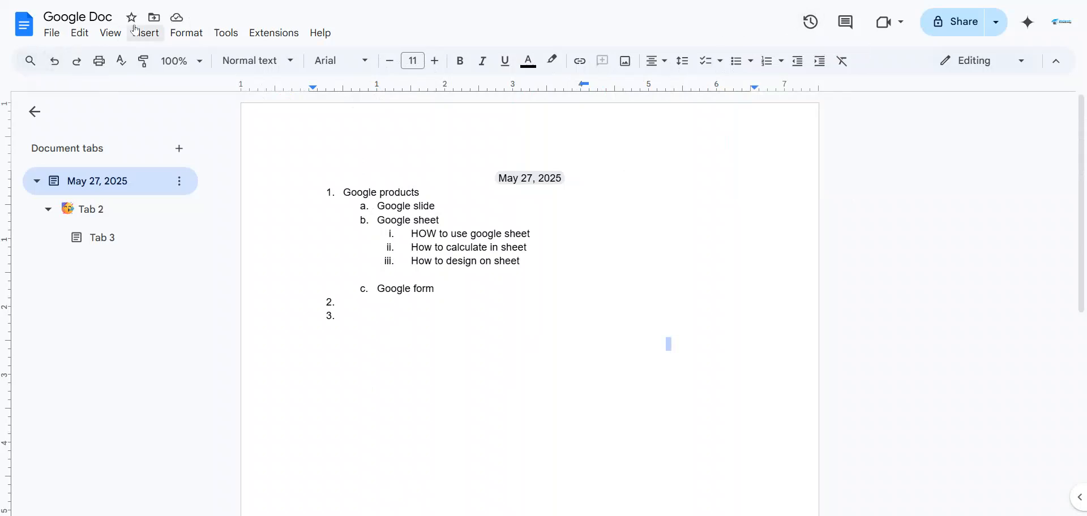
Show the equation toolbar and hide it again
{"action": "left_click", "coordinate": [108, 34]}
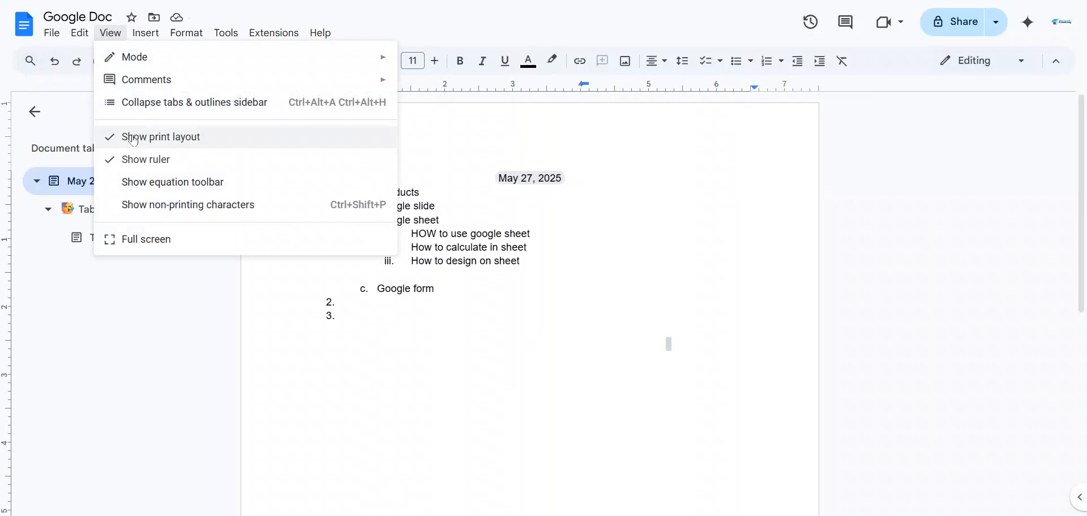
{"action": "left_click", "coordinate": [128, 187]}
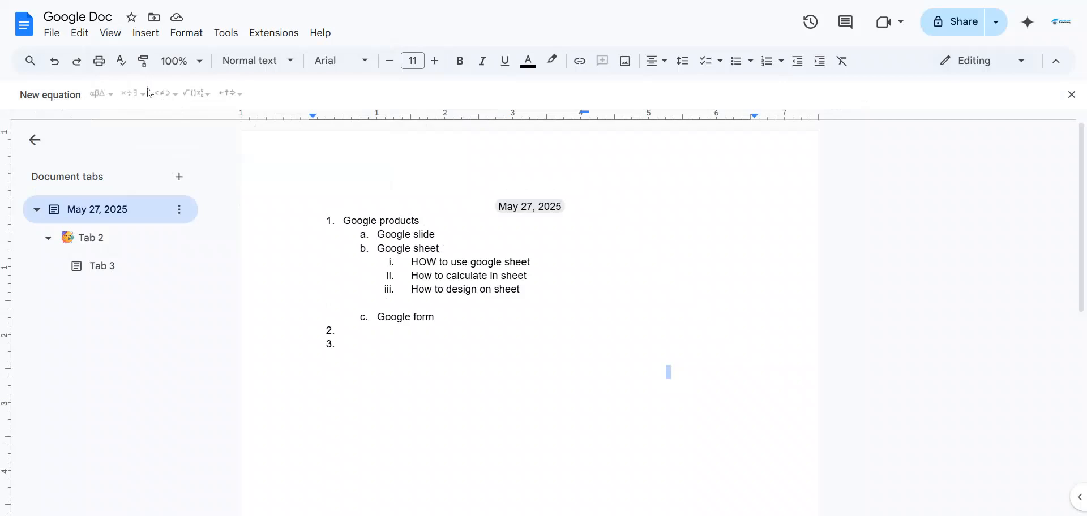
{"action": "left_click", "coordinate": [111, 32]}
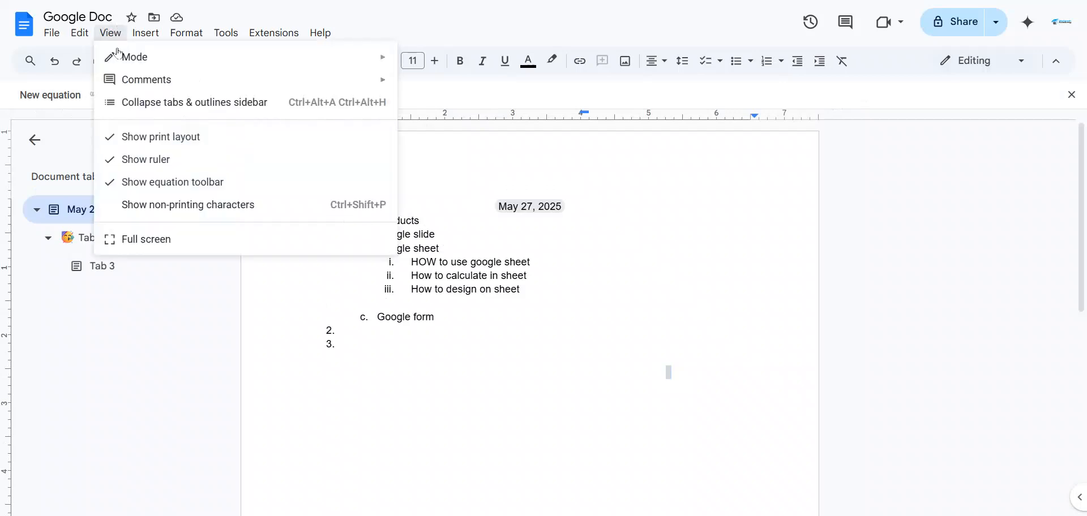
{"action": "left_click", "coordinate": [136, 182]}
Show the non-printing characters on the May 27, 2025 page and hide them again
{"action": "left_click", "coordinate": [109, 34]}
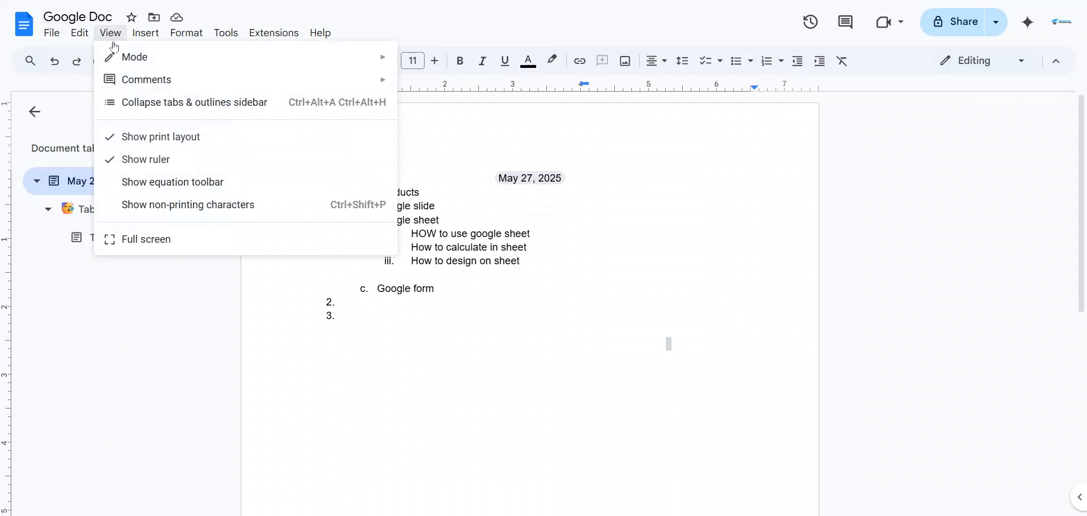
{"action": "left_click", "coordinate": [171, 211]}
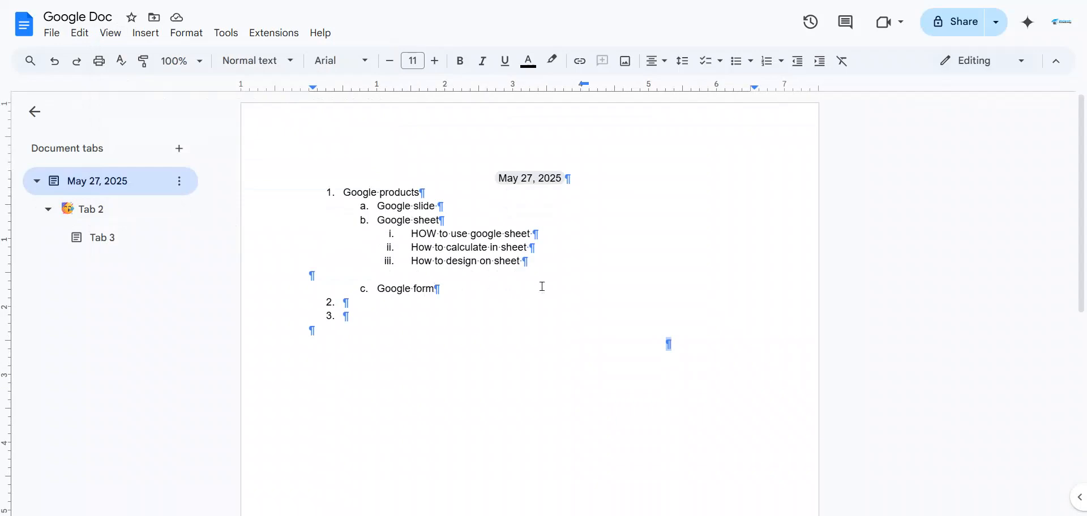
{"action": "left_click", "coordinate": [111, 33]}
{"action": "left_click", "coordinate": [141, 205]}
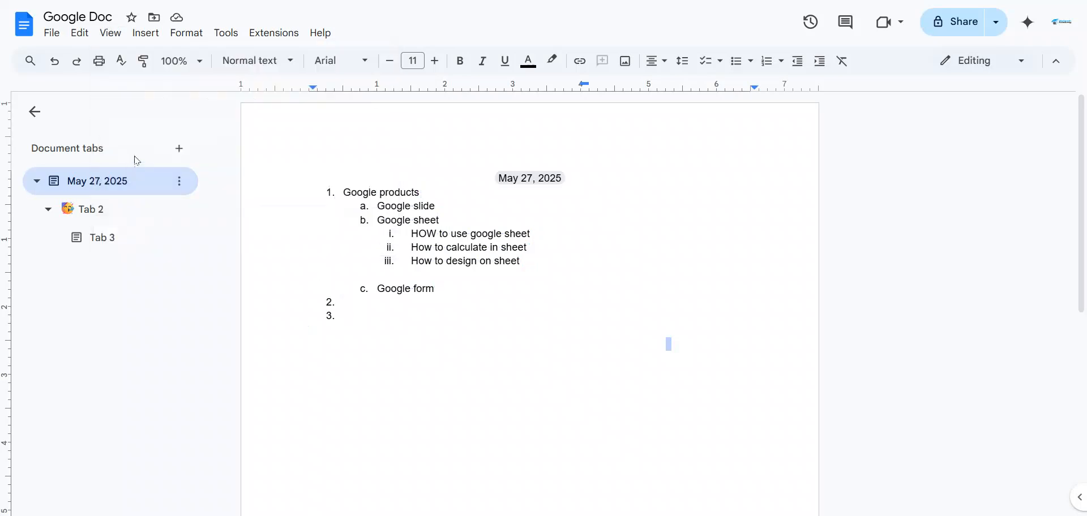
Switch the document to full screen and bring the hidden controls back
{"action": "left_click", "coordinate": [111, 32]}
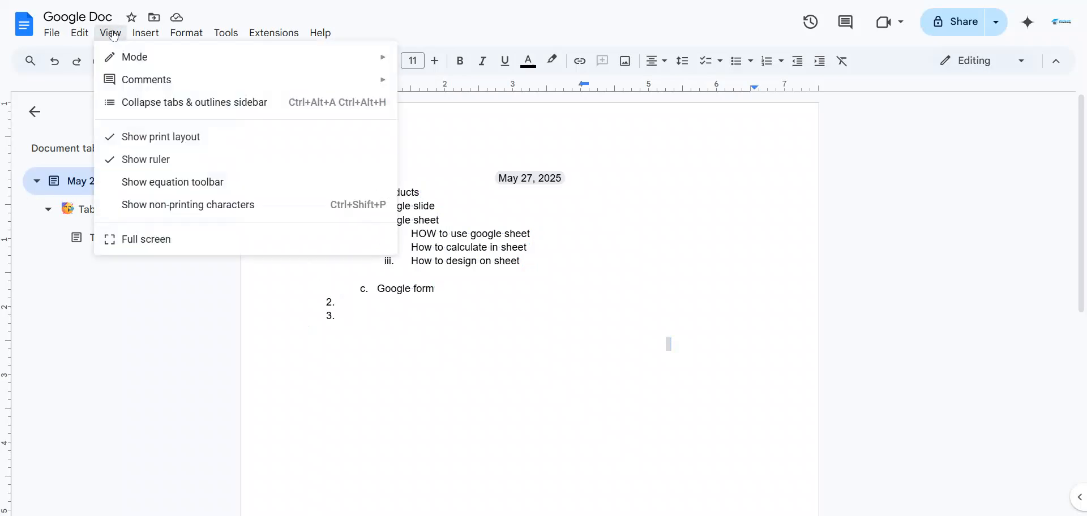
{"action": "left_click", "coordinate": [144, 243]}
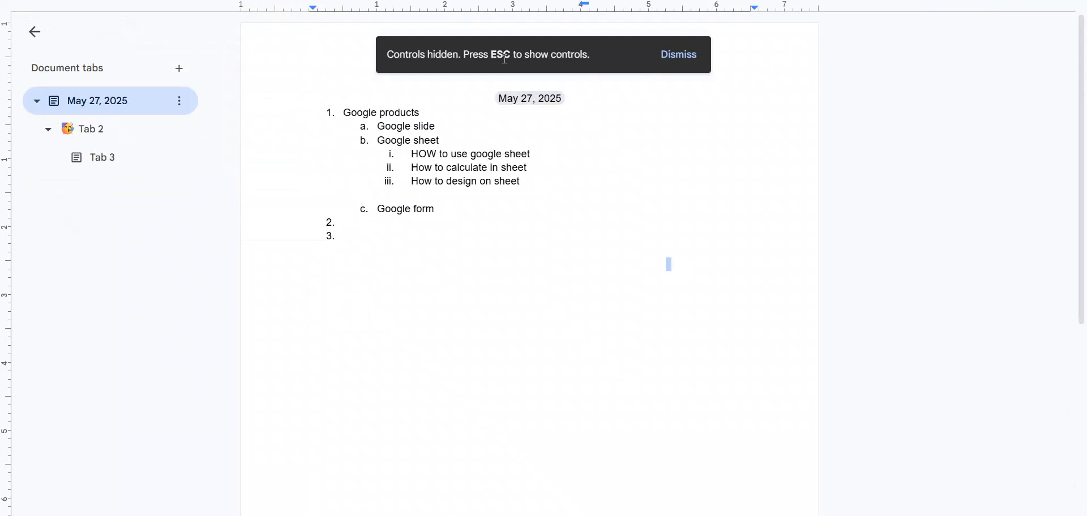
{"action": "key", "text": "Escape"}
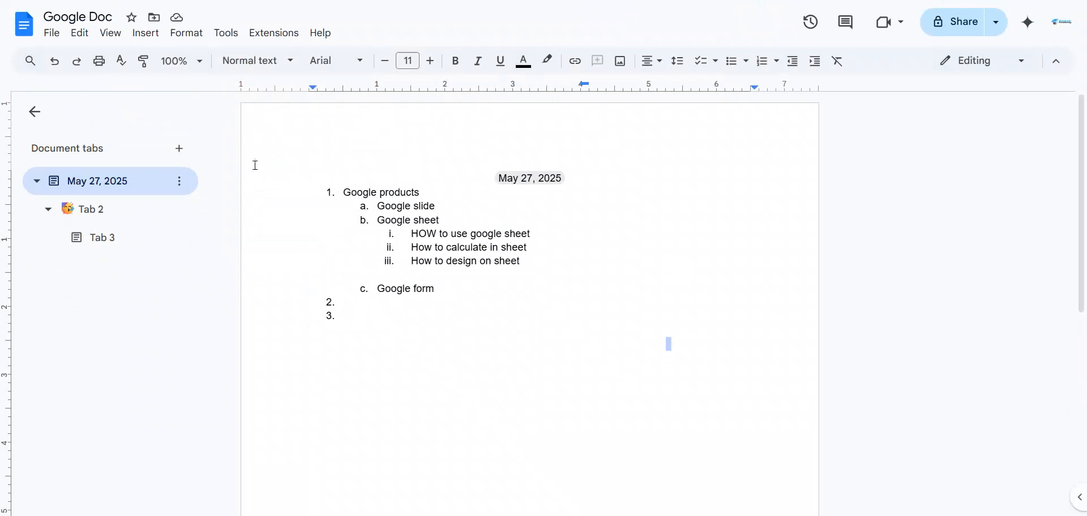
Insert a table with three columns and two rows below the numbered list on the May 27, 2025 page
{"action": "left_click", "coordinate": [110, 33]}
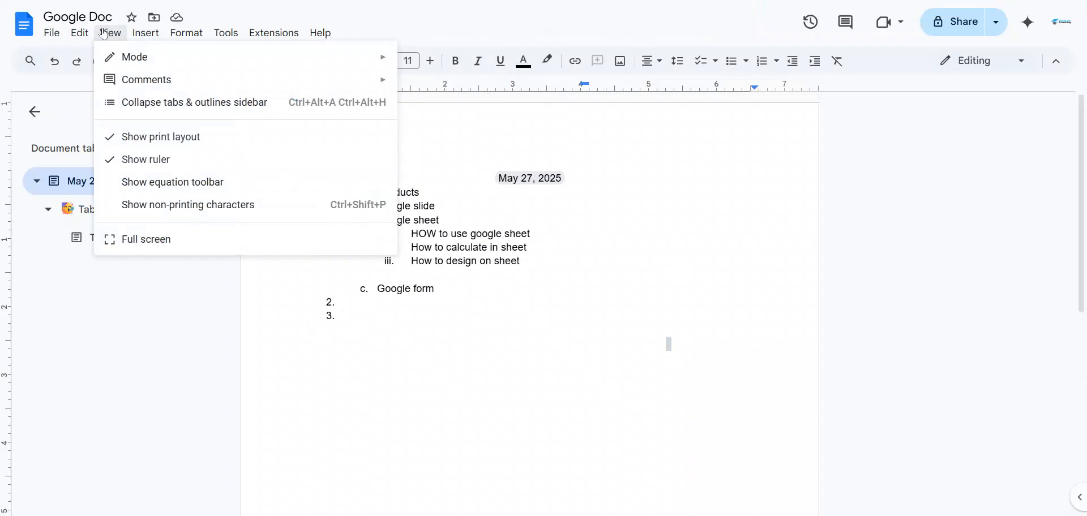
{"action": "mouse_move", "coordinate": [142, 31]}
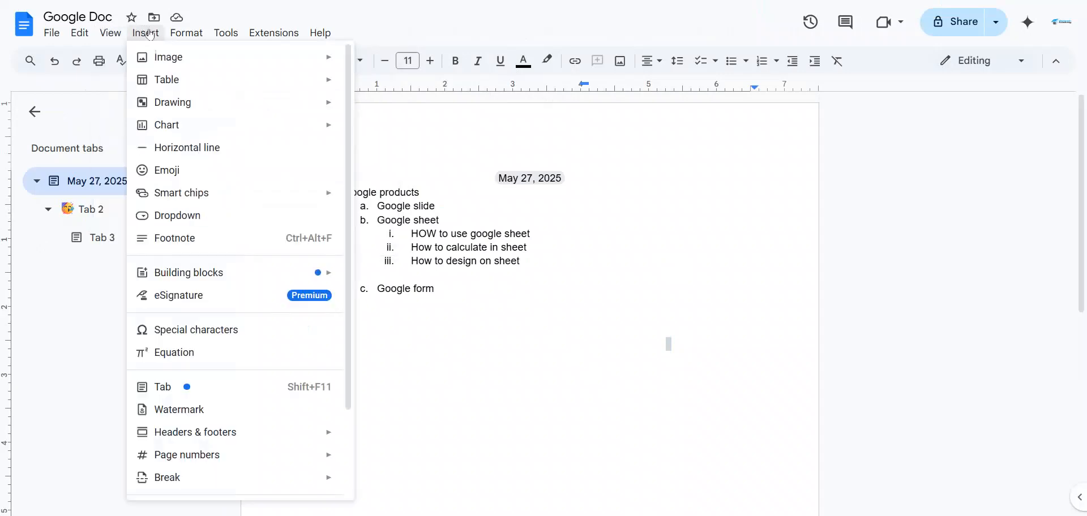
{"action": "mouse_move", "coordinate": [153, 56]}
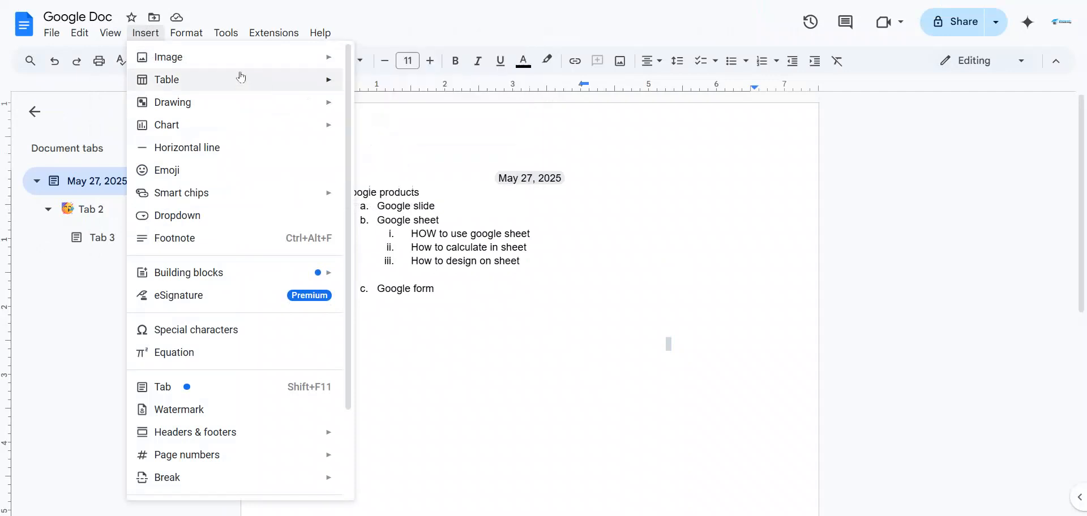
{"action": "mouse_move", "coordinate": [203, 76]}
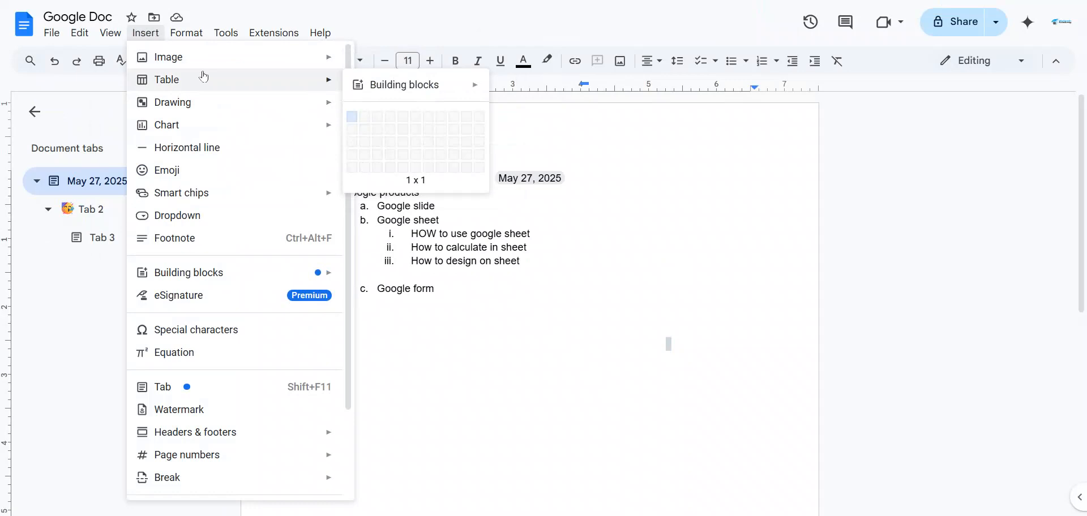
{"action": "mouse_move", "coordinate": [268, 59]}
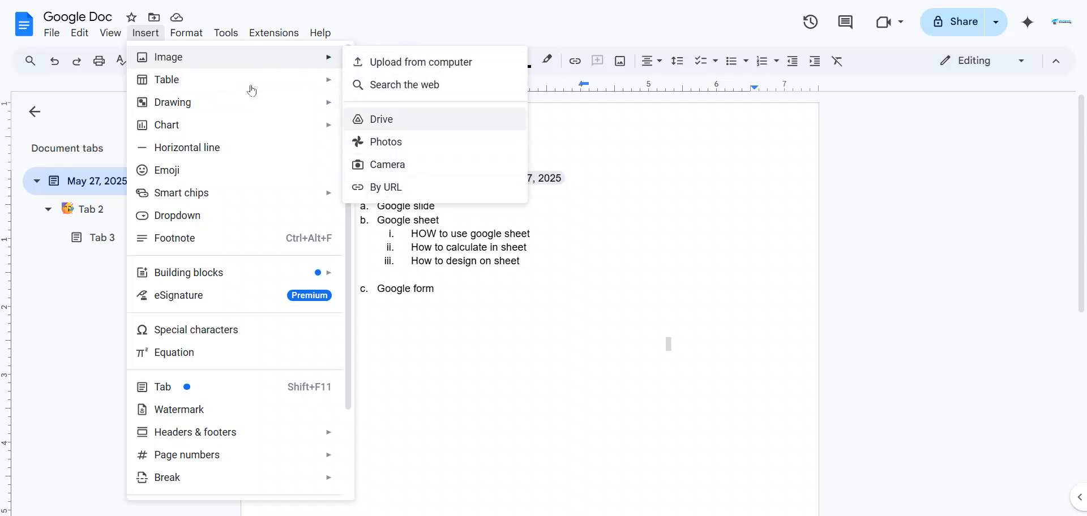
{"action": "mouse_move", "coordinate": [324, 81]}
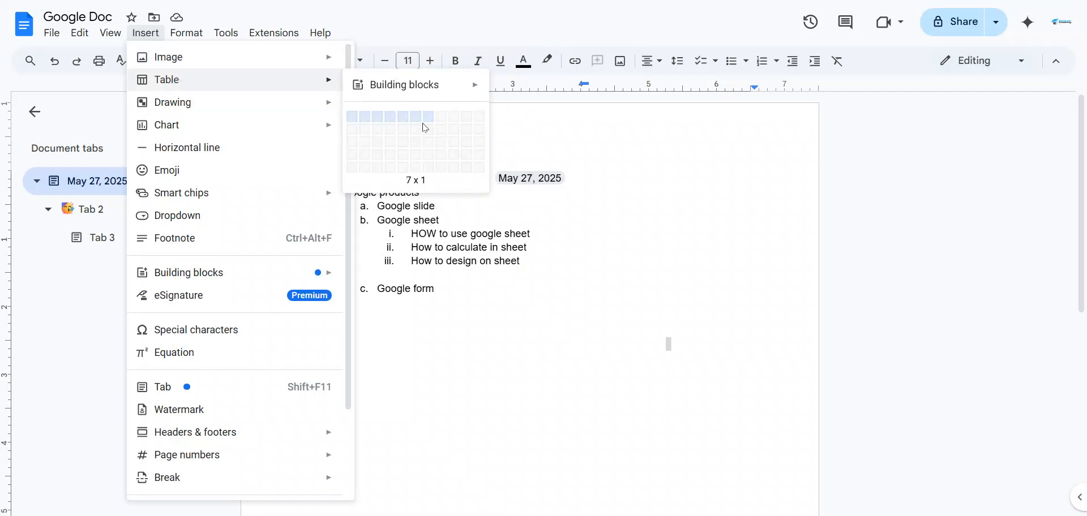
{"action": "left_click", "coordinate": [379, 127]}
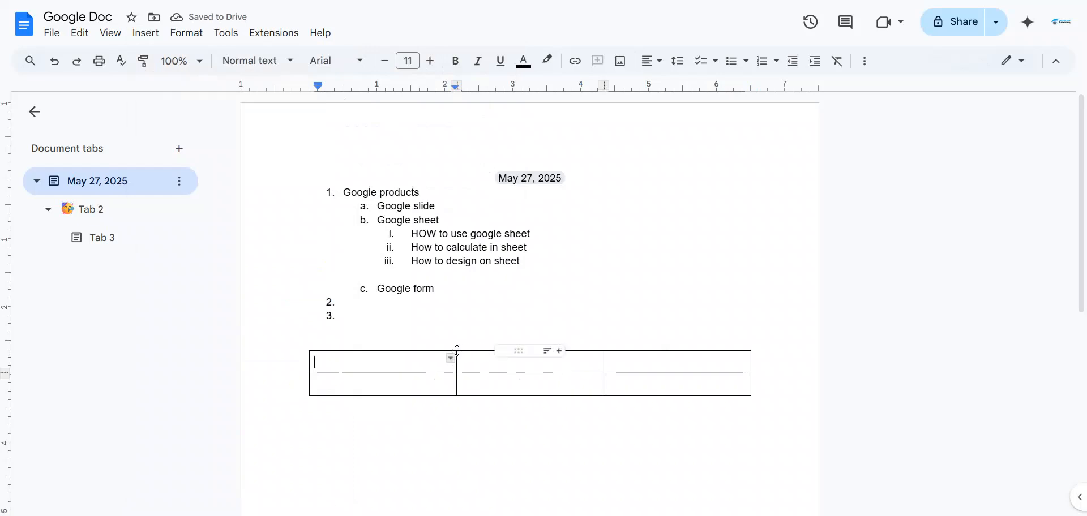
{"action": "left_click", "coordinate": [446, 361]}
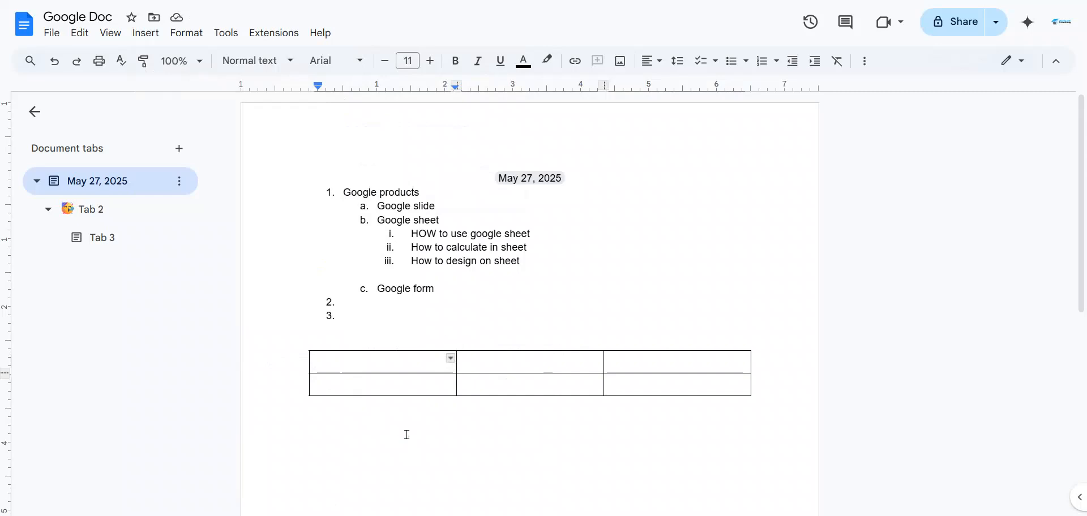
{"action": "left_click", "coordinate": [665, 403]}
Open a new blank drawing from the document and close it without drawing anything
{"action": "left_click", "coordinate": [151, 34]}
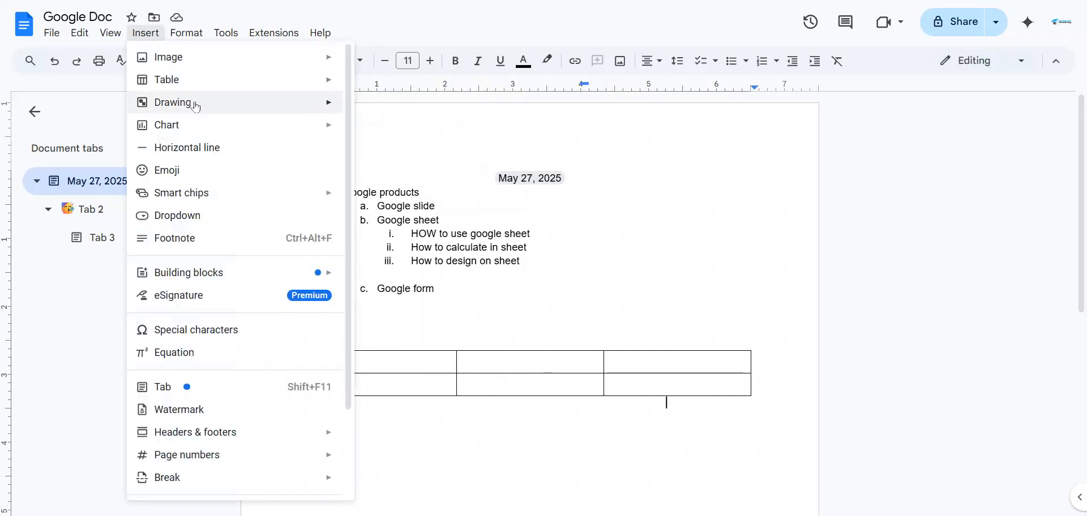
{"action": "mouse_move", "coordinate": [207, 108]}
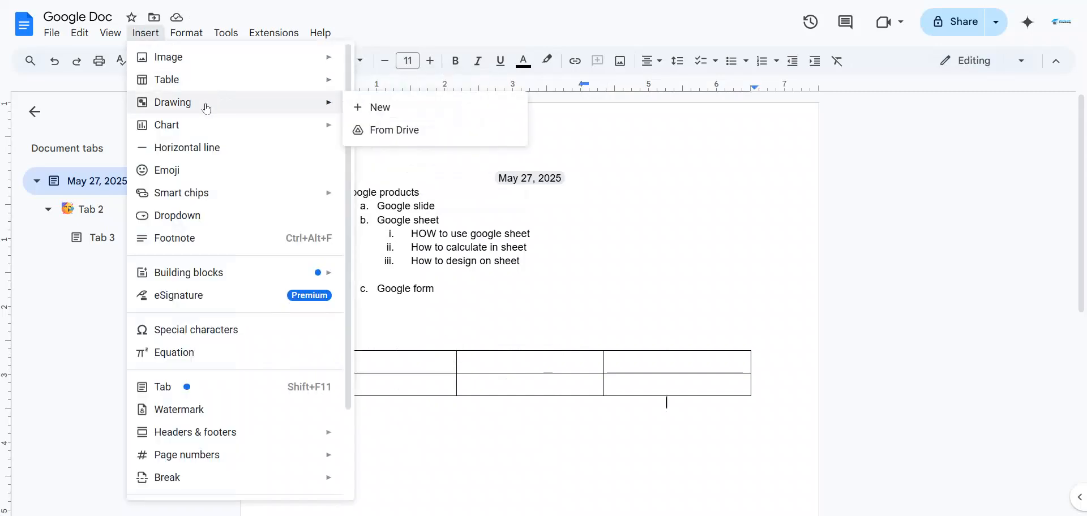
{"action": "left_click", "coordinate": [358, 108]}
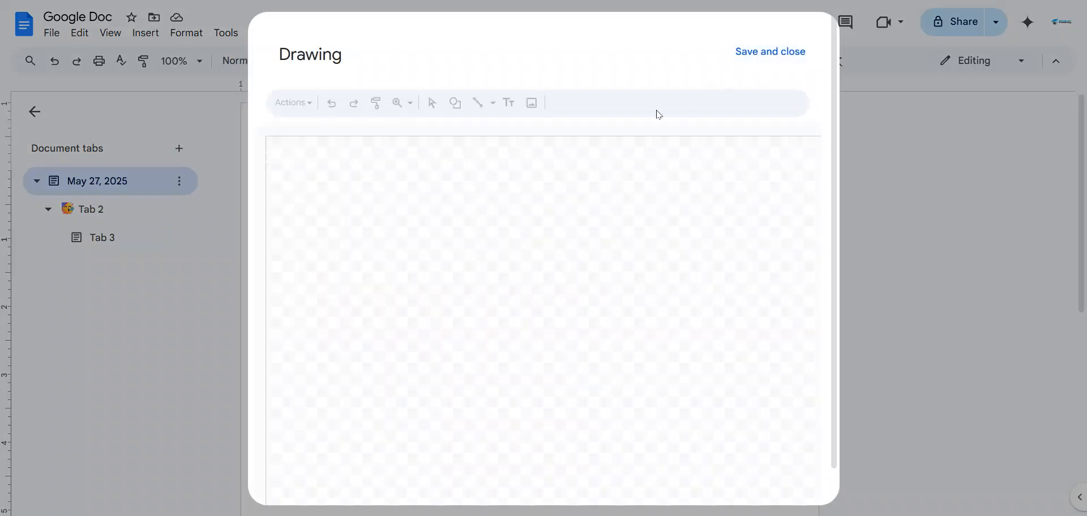
{"action": "scroll", "coordinate": [422, 228], "scroll_direction": "down", "scroll_amount": 1}
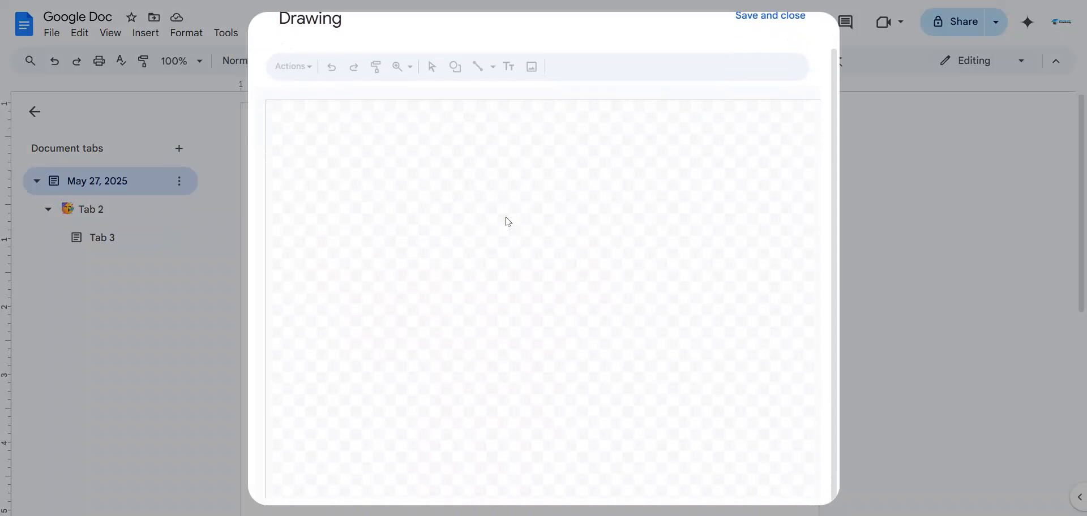
{"action": "scroll", "coordinate": [647, 207], "scroll_direction": "up", "scroll_amount": 1}
{"action": "left_click", "coordinate": [745, 52]}
Insert a pie chart below the table
{"action": "left_click", "coordinate": [133, 37]}
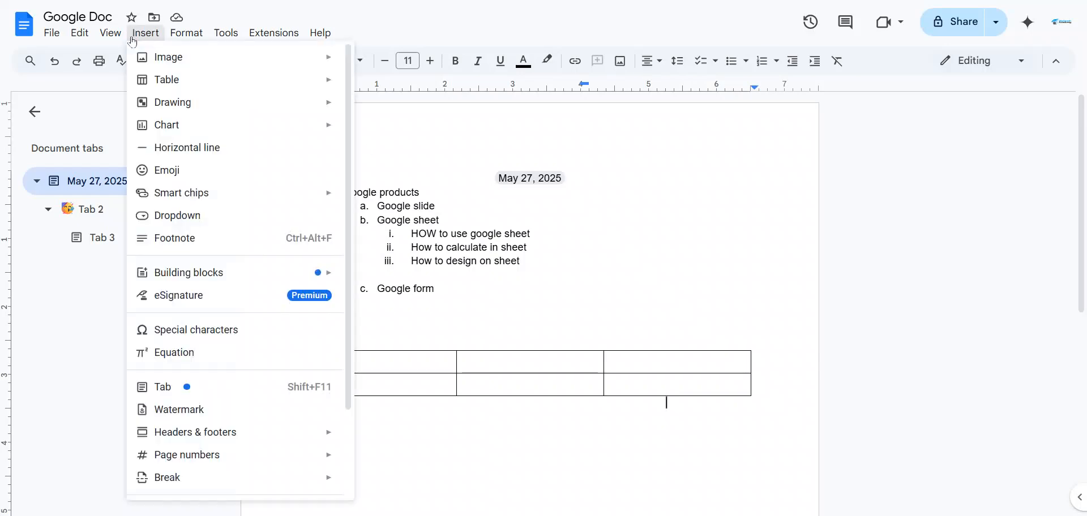
{"action": "mouse_move", "coordinate": [203, 125]}
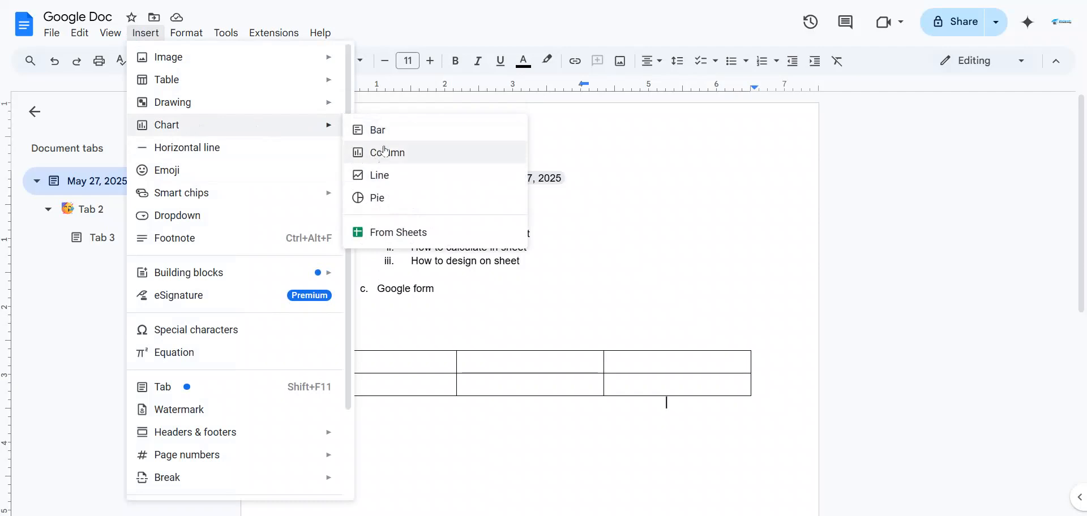
{"action": "left_click", "coordinate": [376, 197]}
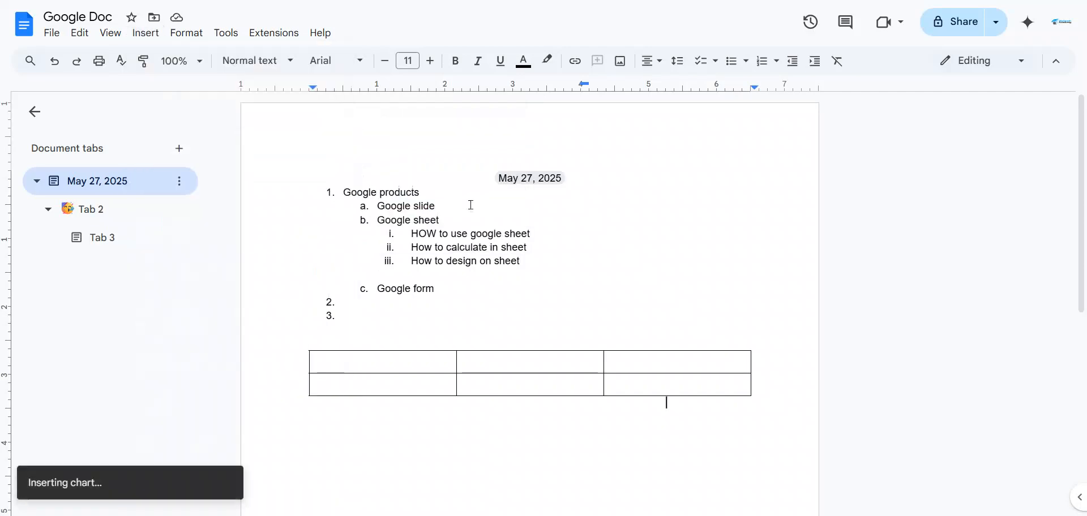
{"action": "scroll", "coordinate": [510, 230], "scroll_direction": "down", "scroll_amount": 4}
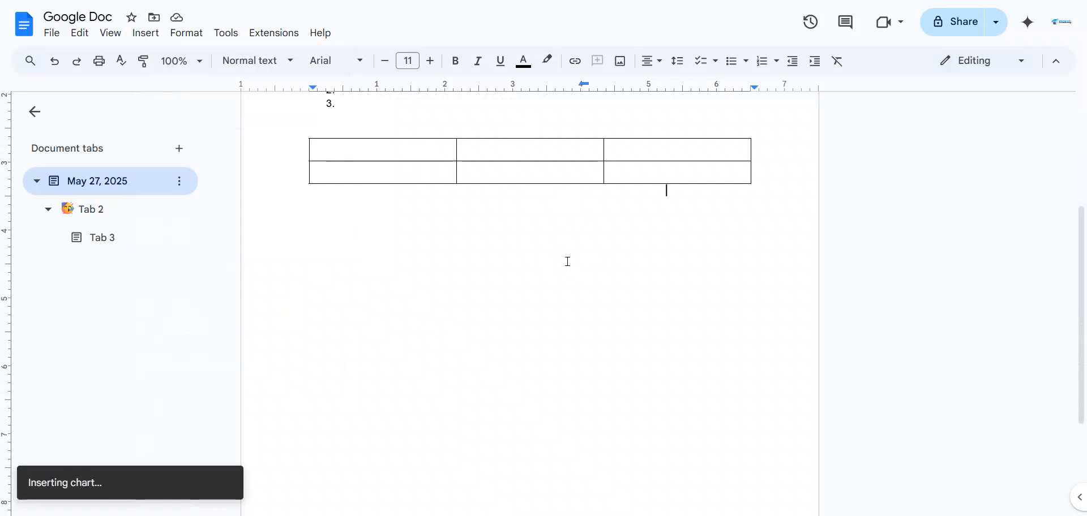
{"action": "scroll", "coordinate": [568, 262], "scroll_direction": "up", "scroll_amount": 4}
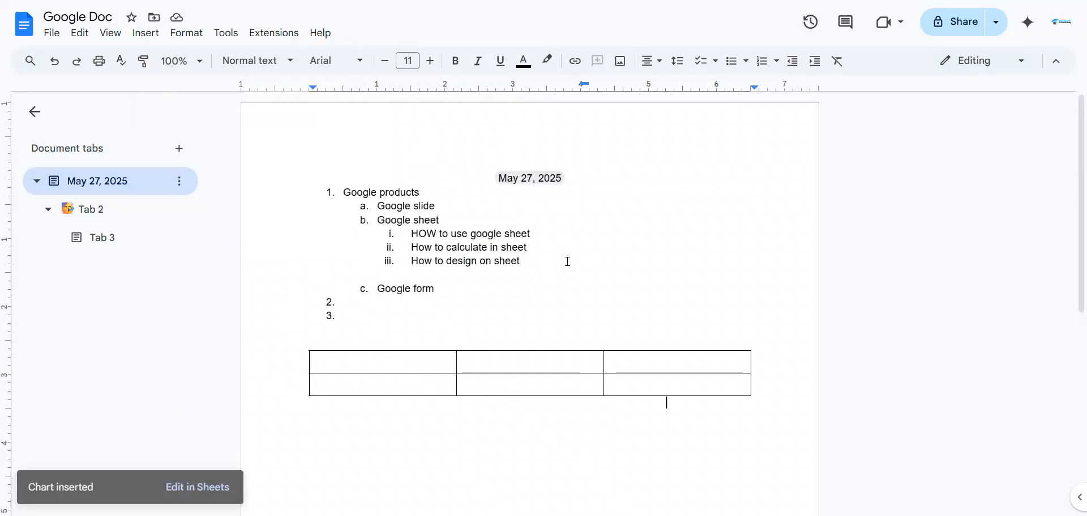
{"action": "scroll", "coordinate": [567, 261], "scroll_direction": "down", "scroll_amount": 2}
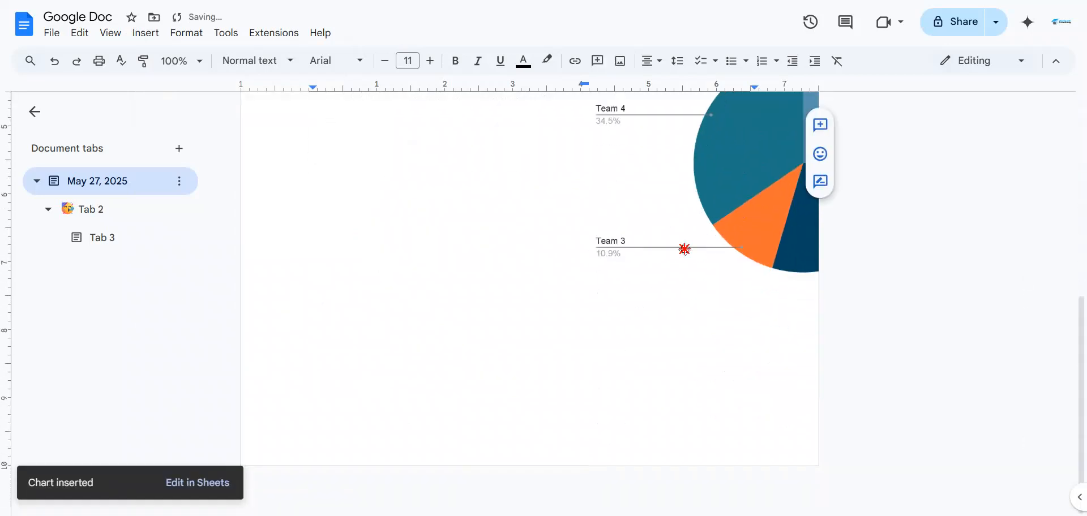
Try wrapping text around the pie chart, and undo that change
{"action": "left_click", "coordinate": [685, 250]}
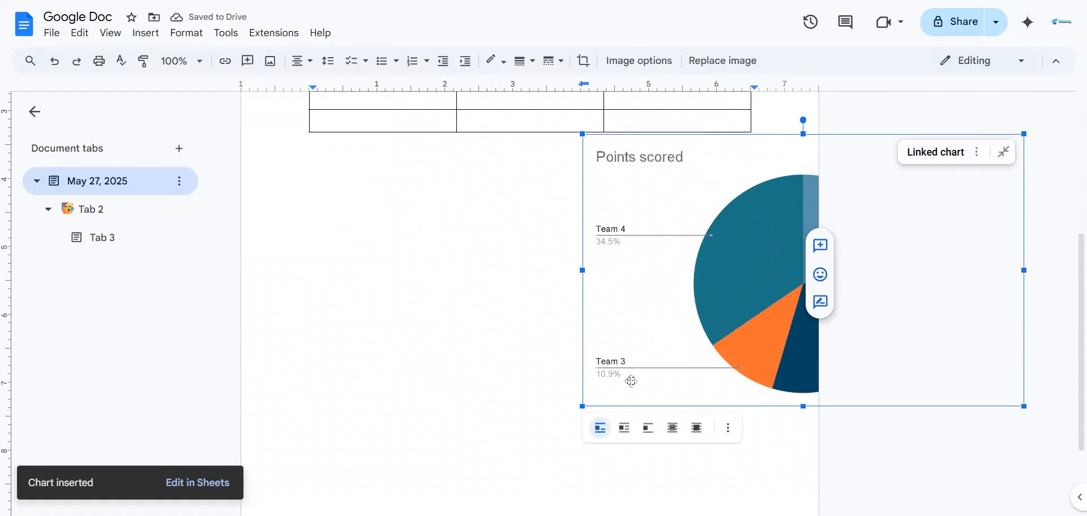
{"action": "left_click", "coordinate": [624, 428]}
{"action": "left_click_drag", "start_coordinate": [695, 294], "coordinate": [594, 307]}
{"action": "scroll", "coordinate": [647, 315], "scroll_direction": "up", "scroll_amount": 3}
{"action": "scroll", "coordinate": [703, 299], "scroll_direction": "down", "scroll_amount": 4}
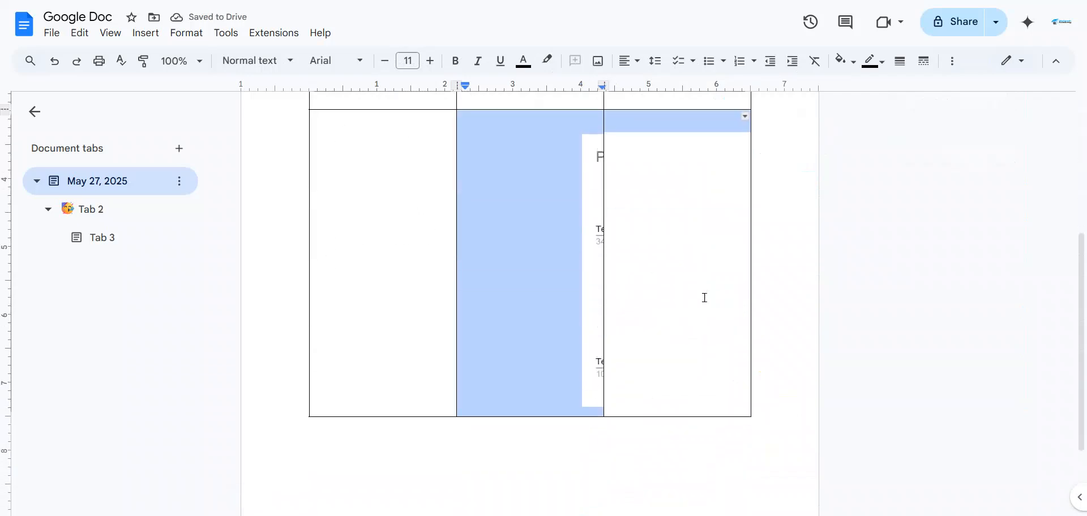
{"action": "left_click", "coordinate": [528, 344]}
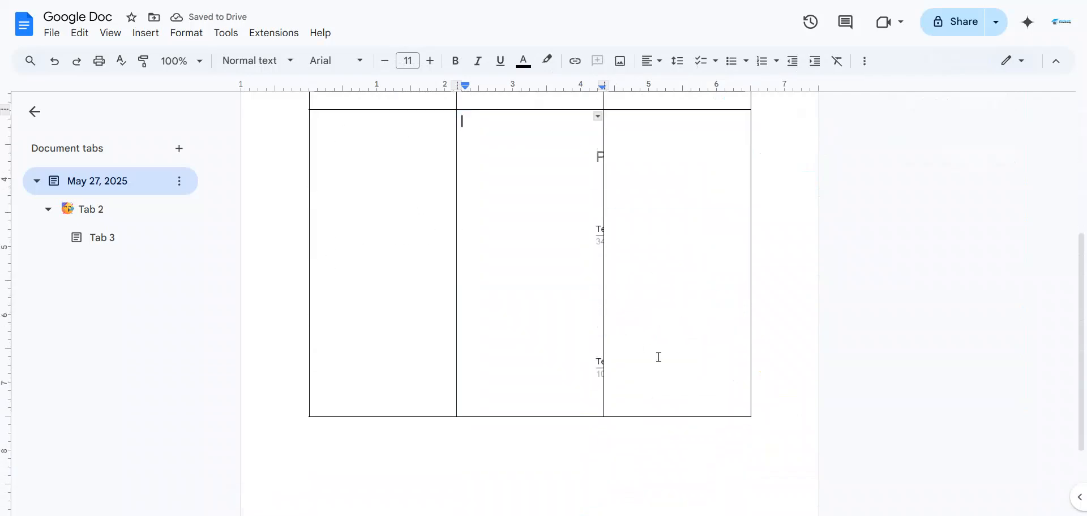
{"action": "left_click", "coordinate": [55, 63]}
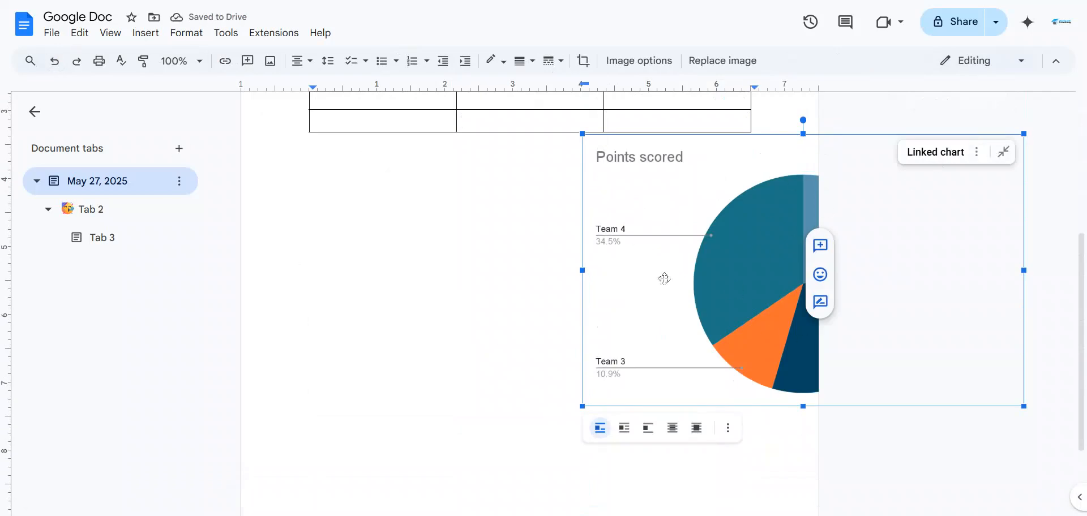
Set the pie chart behind the text and move it inside the page margins below the table
{"action": "left_click", "coordinate": [681, 430]}
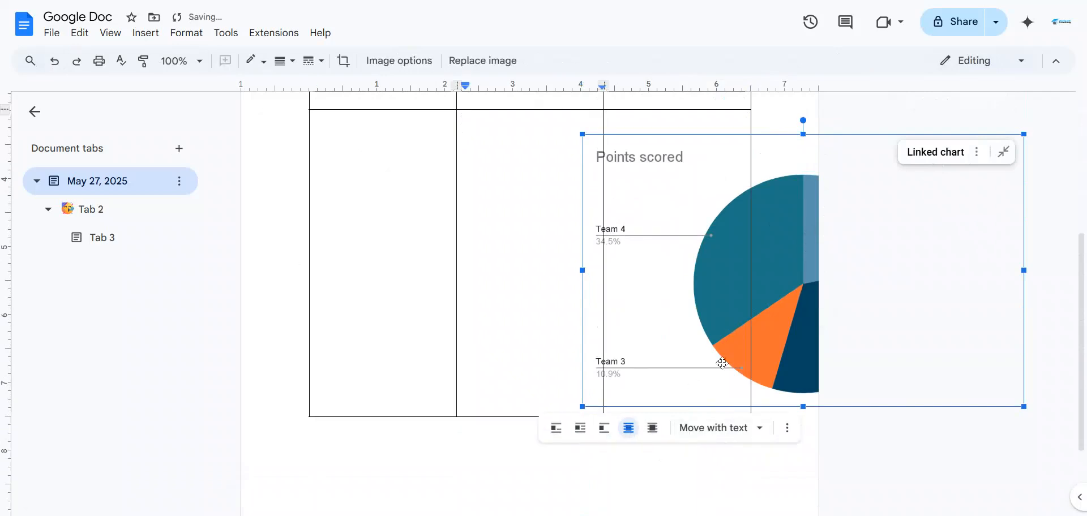
{"action": "left_click", "coordinate": [724, 429]}
{"action": "left_click", "coordinate": [779, 301]}
{"action": "left_click_drag", "start_coordinate": [779, 301], "coordinate": [567, 300]}
{"action": "left_click", "coordinate": [848, 268]}
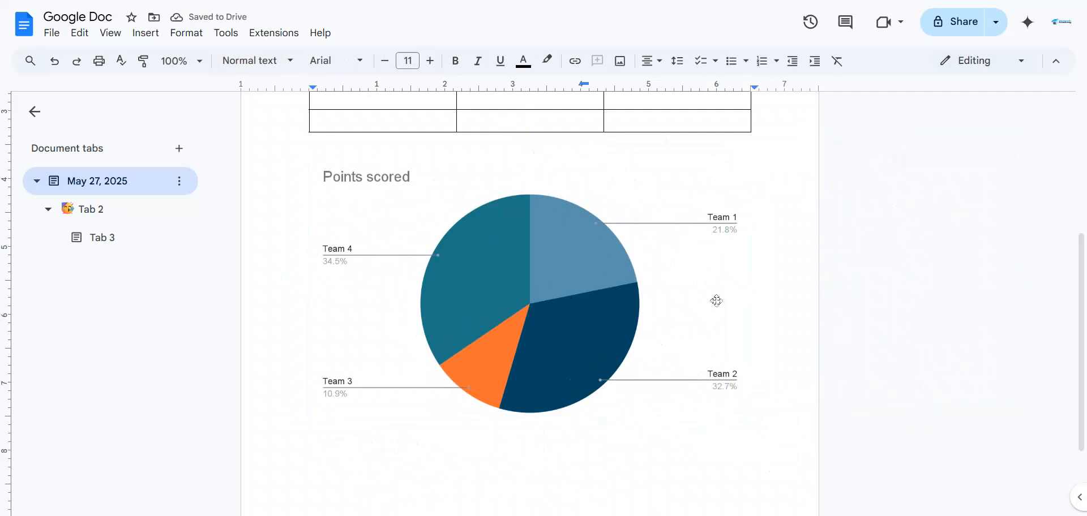
Delete the pie chart and the empty table from the May 27, 2025 page
{"action": "scroll", "coordinate": [716, 301], "scroll_direction": "up", "scroll_amount": 4}
{"action": "scroll", "coordinate": [634, 194], "scroll_direction": "down", "scroll_amount": 4}
{"action": "left_click", "coordinate": [523, 322]}
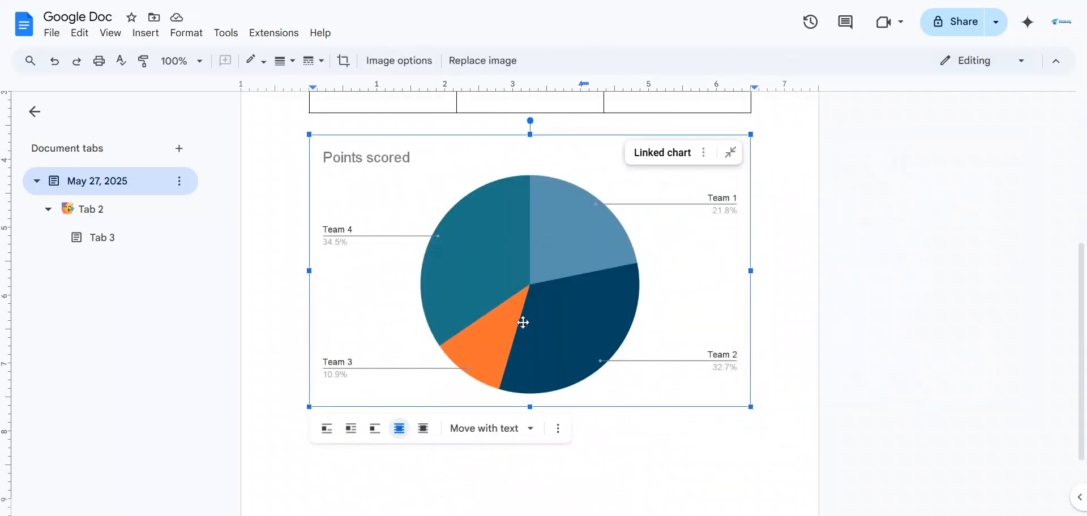
{"action": "key", "text": "Delete"}
{"action": "scroll", "coordinate": [544, 316], "scroll_direction": "up", "scroll_amount": 4}
{"action": "left_click", "coordinate": [539, 316]}
{"action": "left_click", "coordinate": [705, 282]}
{"action": "left_click_drag", "start_coordinate": [742, 375], "coordinate": [407, 279]}
{"action": "key", "text": "Delete"}
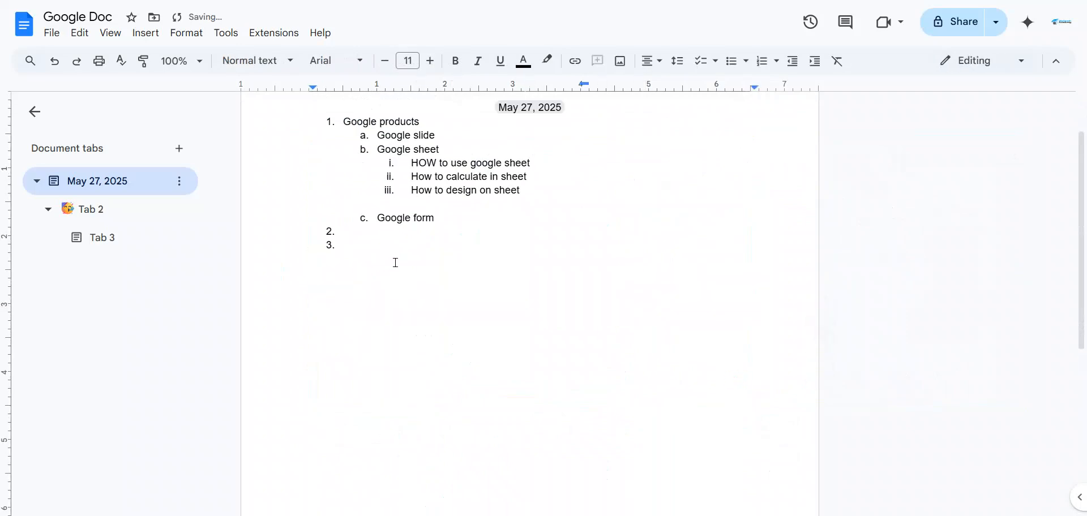
Look through the available insert, formatting, extension and tool commands
{"action": "left_click", "coordinate": [146, 33]}
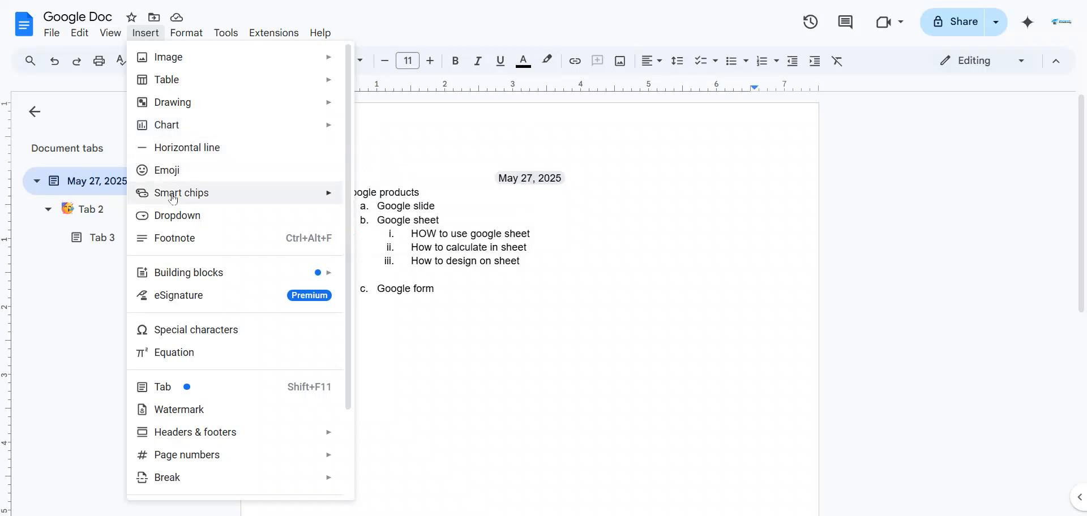
{"action": "mouse_move", "coordinate": [173, 197]}
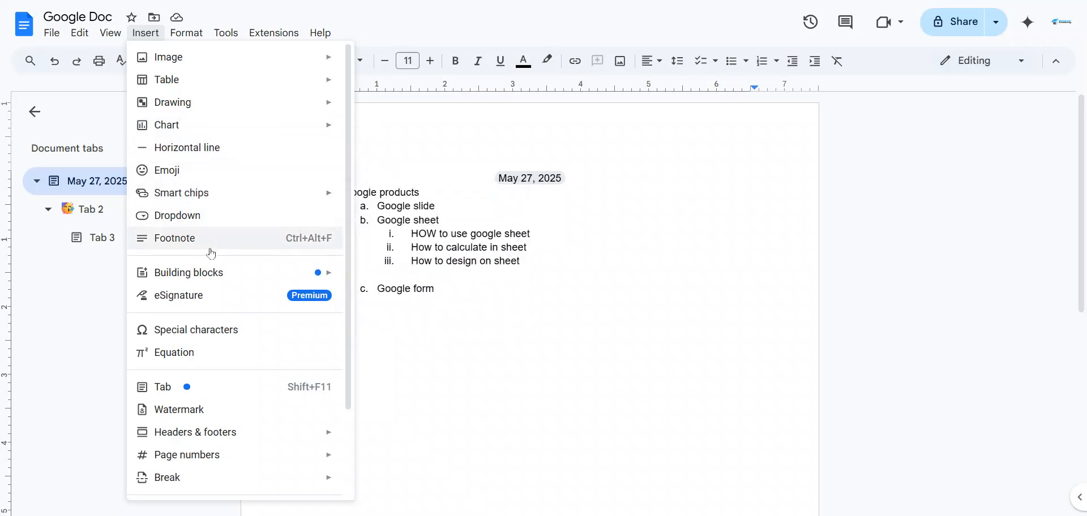
{"action": "scroll", "coordinate": [224, 352], "scroll_direction": "down", "scroll_amount": 2}
{"action": "mouse_move", "coordinate": [222, 353]}
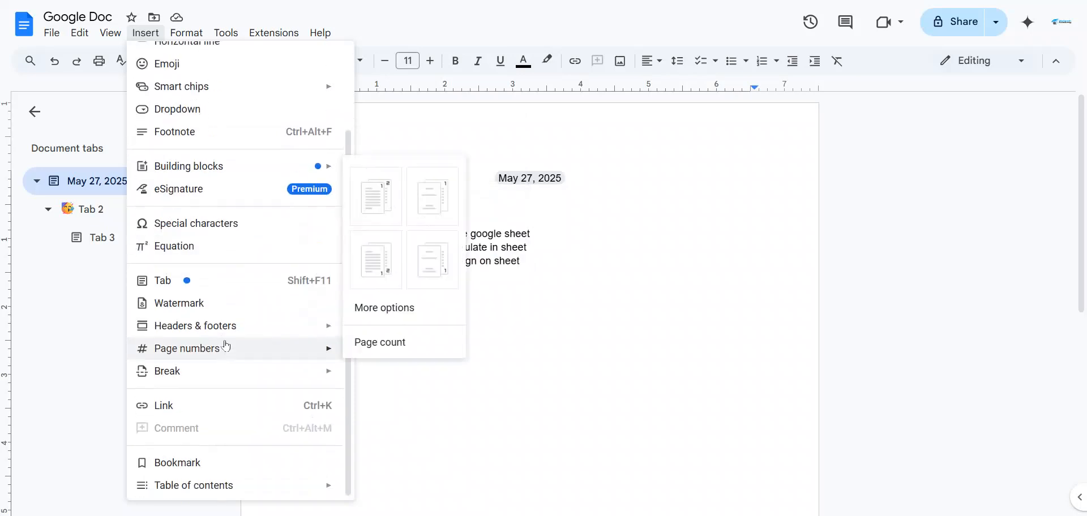
{"action": "scroll", "coordinate": [227, 340], "scroll_direction": "up", "scroll_amount": 2}
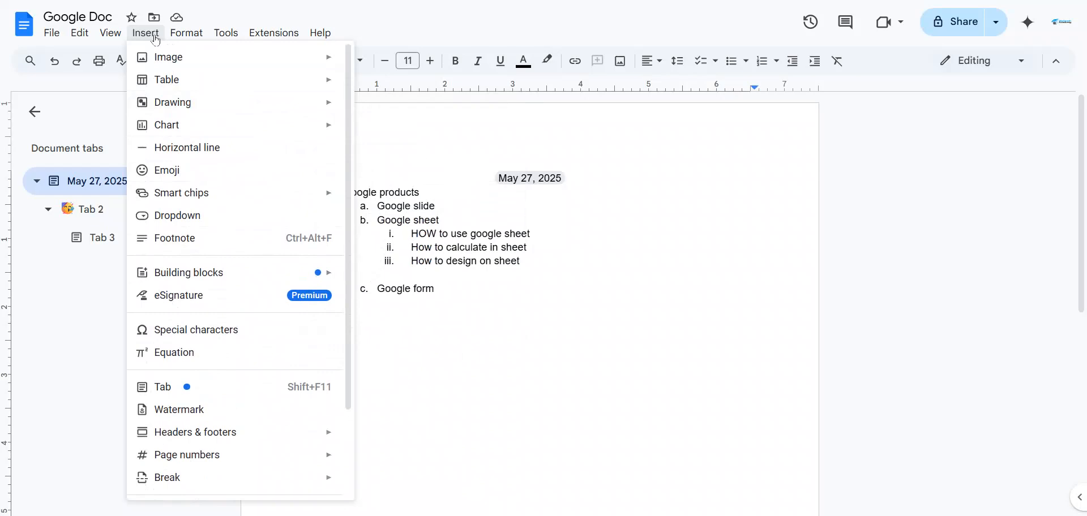
{"action": "mouse_move", "coordinate": [189, 35]}
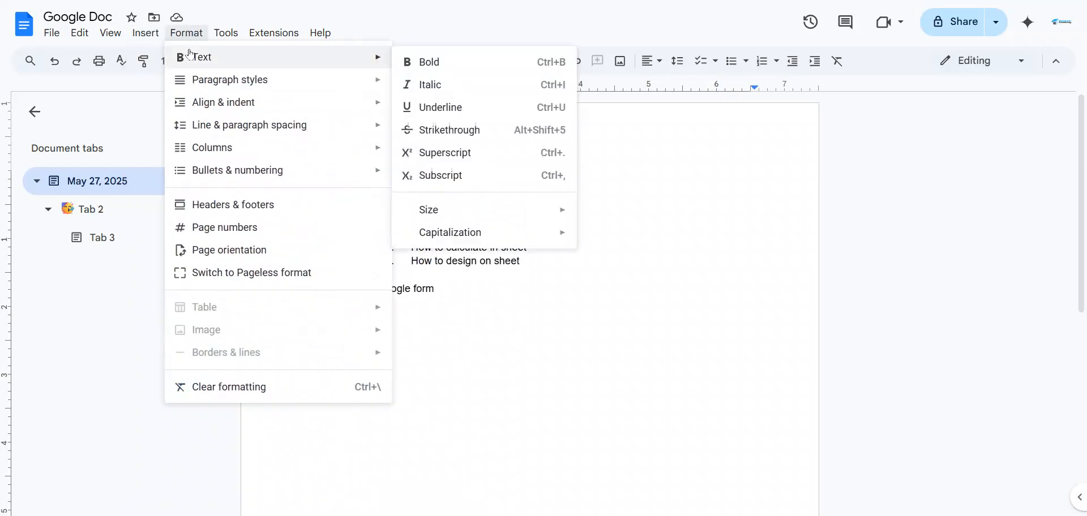
{"action": "mouse_move", "coordinate": [204, 89]}
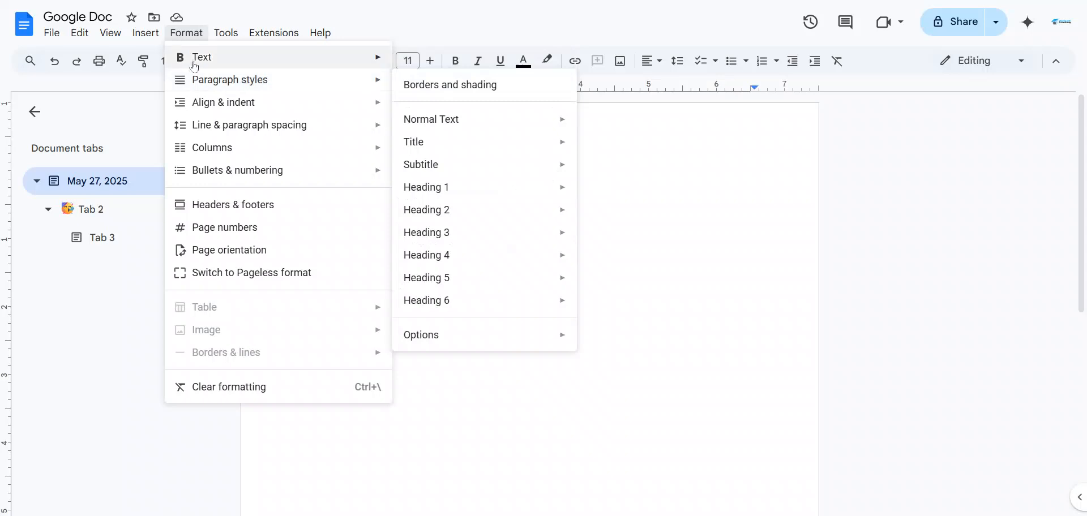
{"action": "mouse_move", "coordinate": [194, 66]}
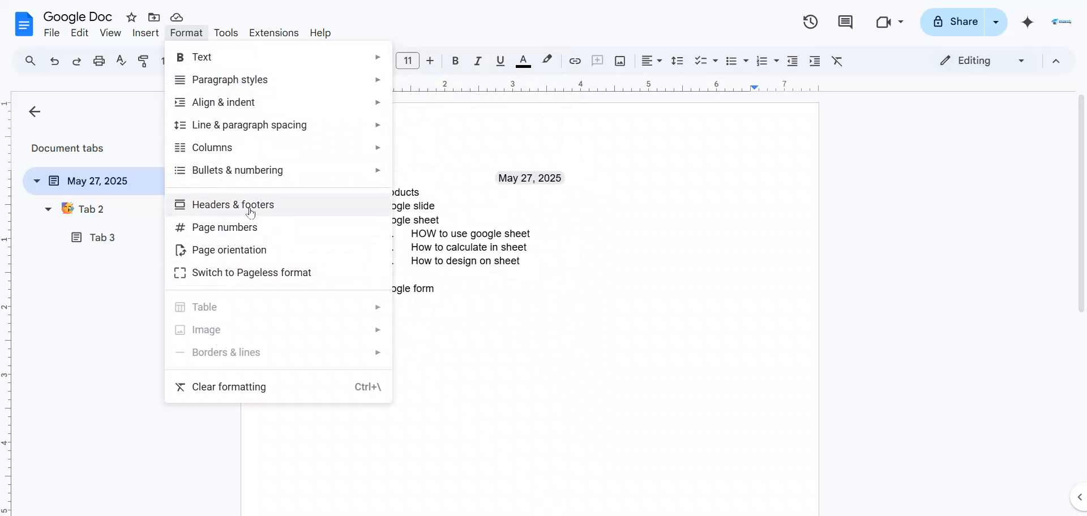
{"action": "mouse_move", "coordinate": [283, 35]}
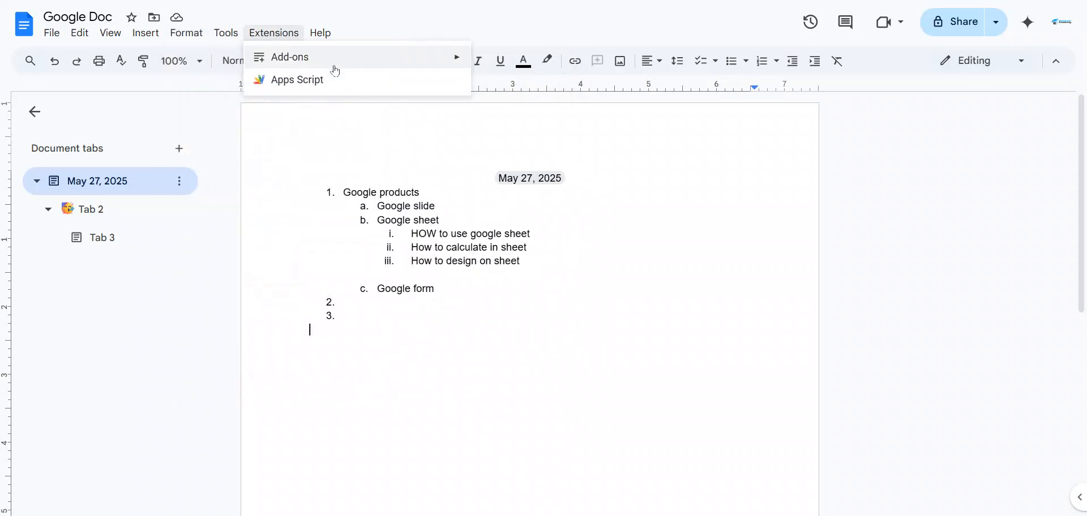
{"action": "mouse_move", "coordinate": [233, 35]}
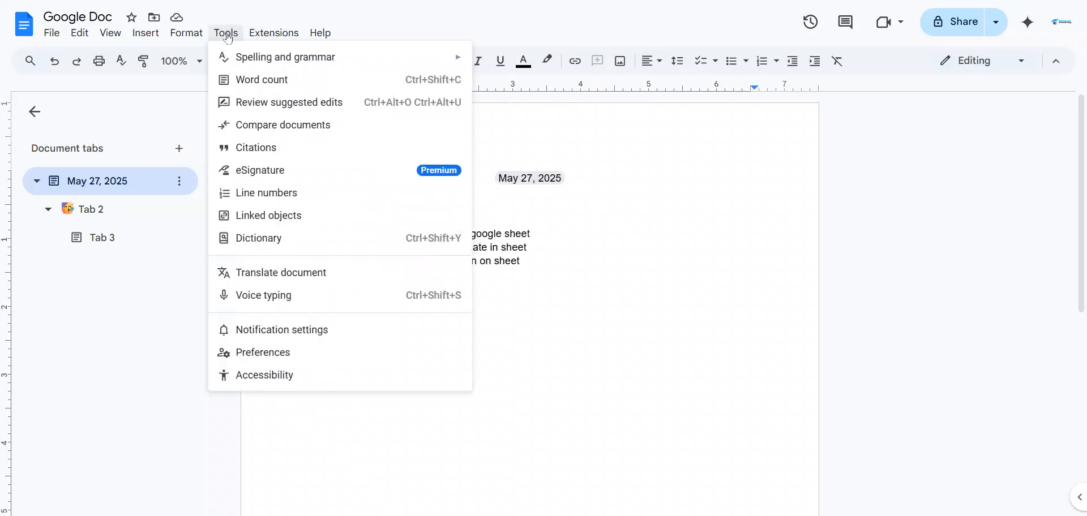
Start voice typing in English (US), allow microphone access while visiting the site, and dictate a short test phrase below the list
{"action": "mouse_move", "coordinate": [254, 62]}
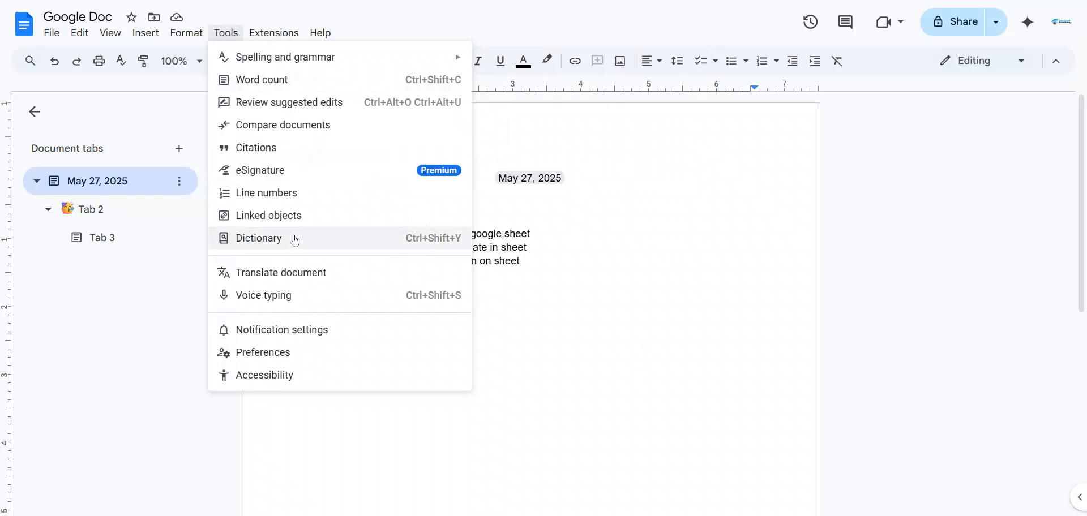
{"action": "left_click", "coordinate": [378, 295]}
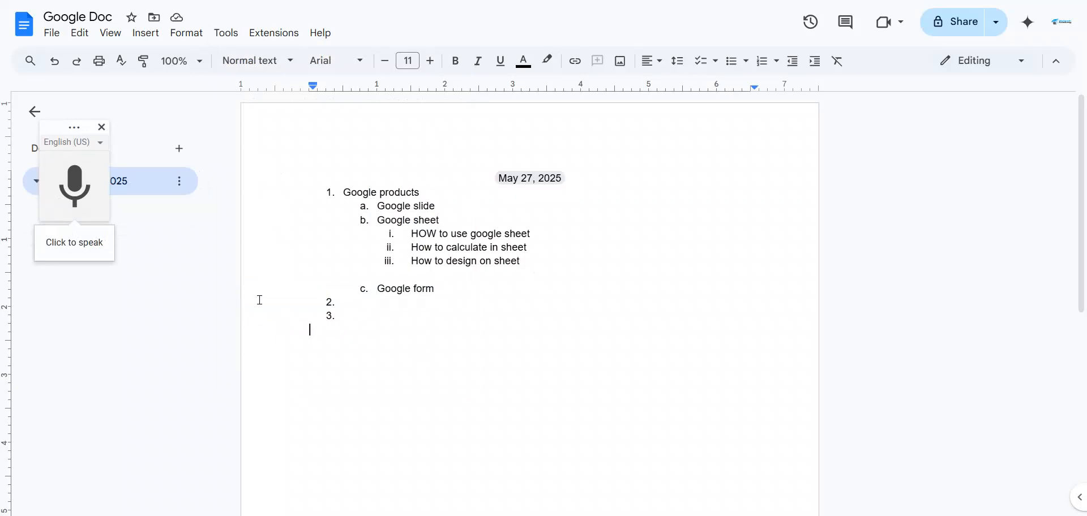
{"action": "left_click", "coordinate": [89, 144]}
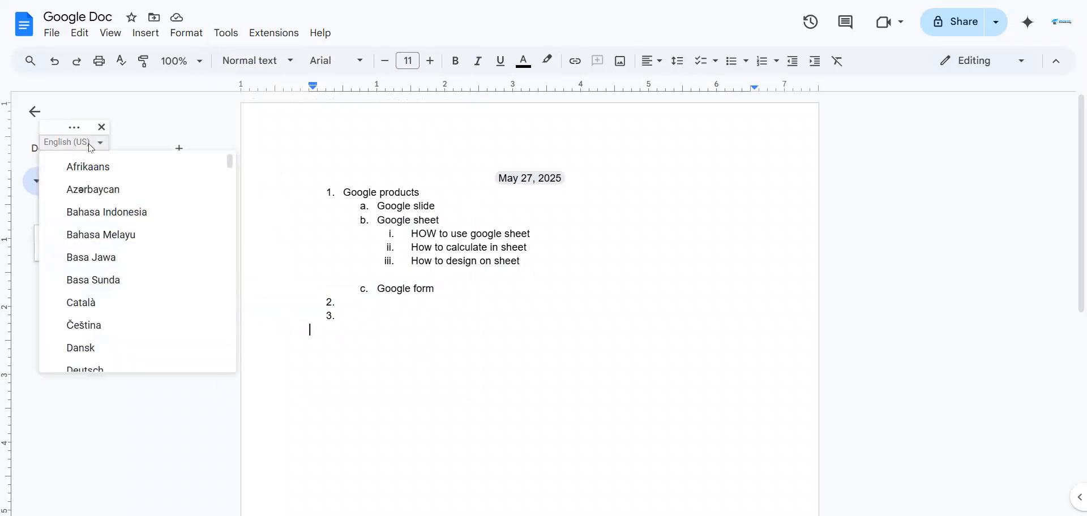
{"action": "left_click", "coordinate": [89, 144]}
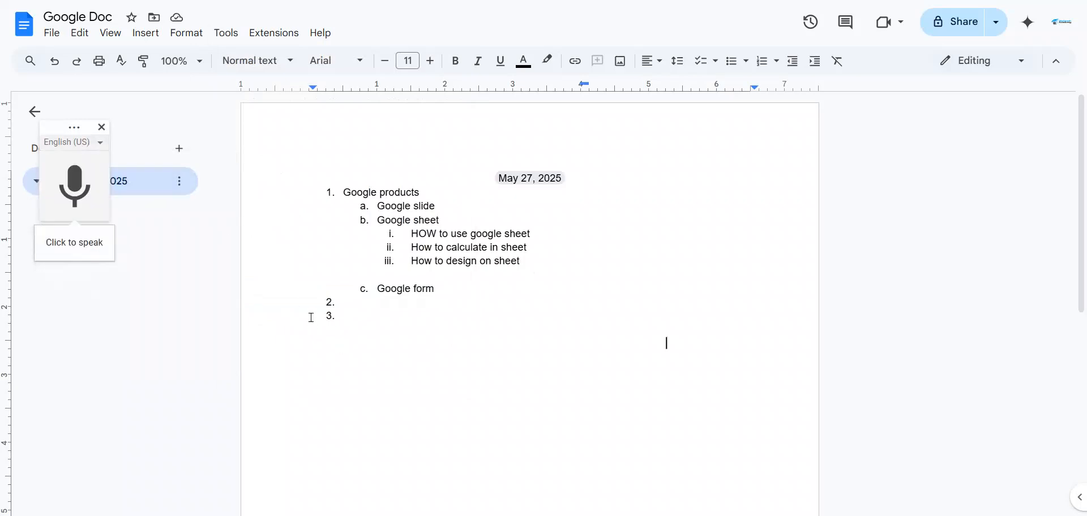
{"action": "left_click", "coordinate": [94, 194]}
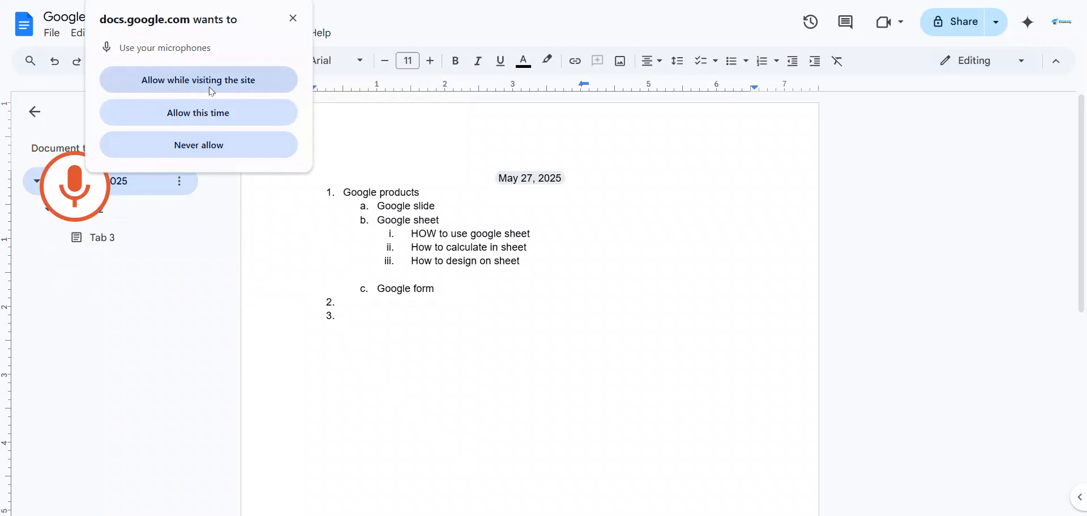
{"action": "left_click", "coordinate": [191, 82]}
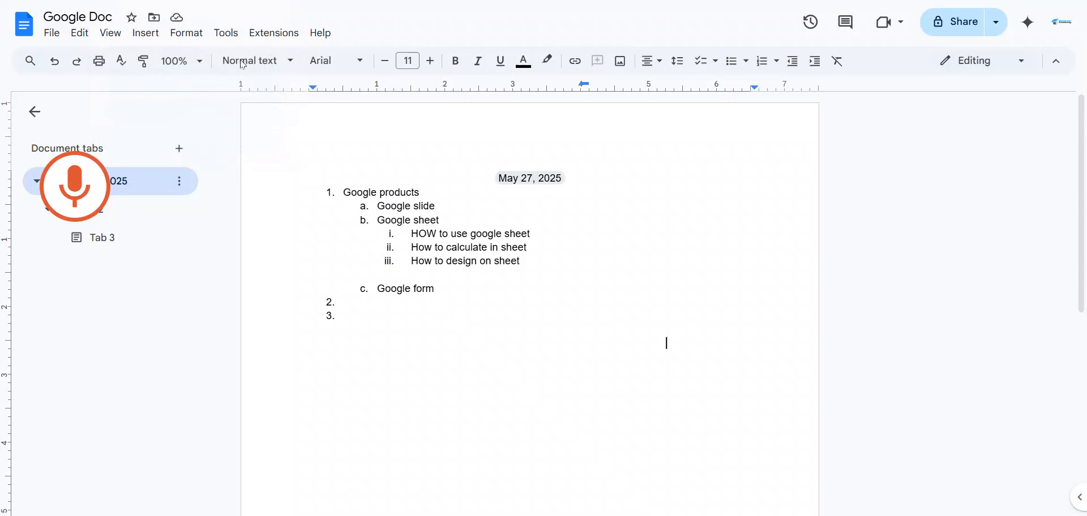
{"action": "left_click", "coordinate": [85, 197]}
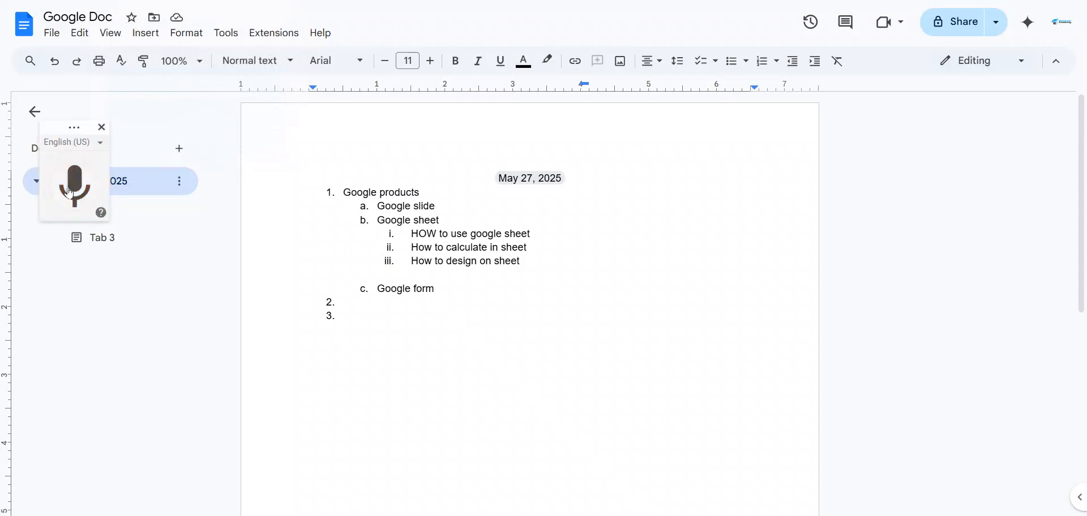
{"action": "left_click", "coordinate": [69, 191]}
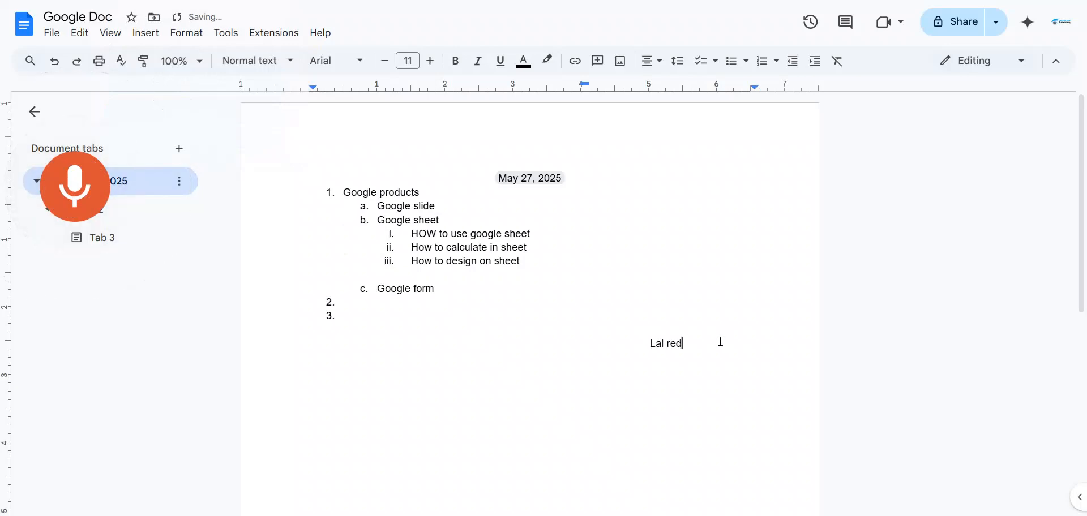
Delete the dictated test phrase and the empty third list item, and stop the voice recording
{"action": "left_click_drag", "start_coordinate": [719, 341], "coordinate": [390, 333]}
{"action": "key", "text": "BackSpace"}
{"action": "key", "text": "BackSpace"}
{"action": "key", "text": "BackSpace"}
{"action": "key", "text": "BackSpace"}
{"action": "key", "text": "BackSpace"}
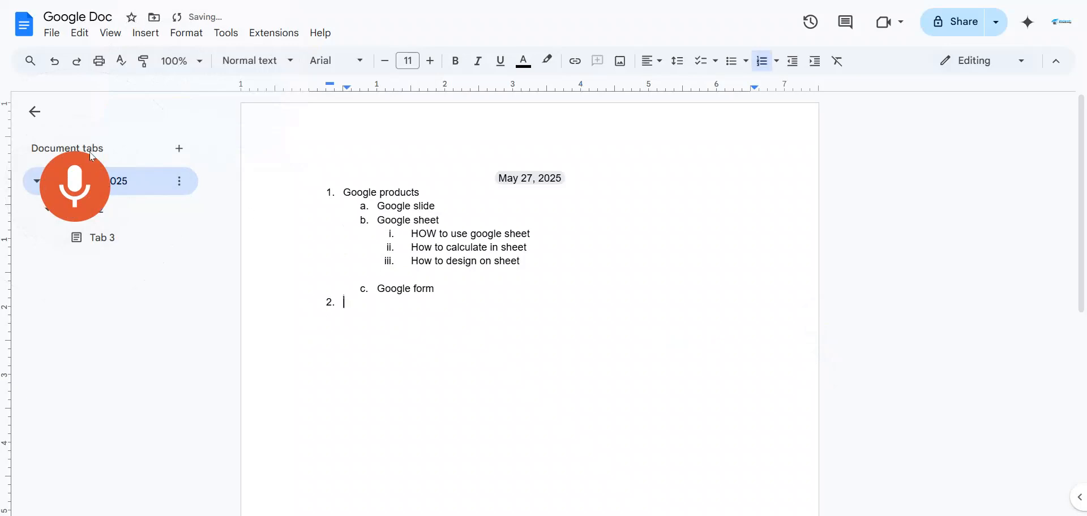
{"action": "left_click", "coordinate": [86, 190]}
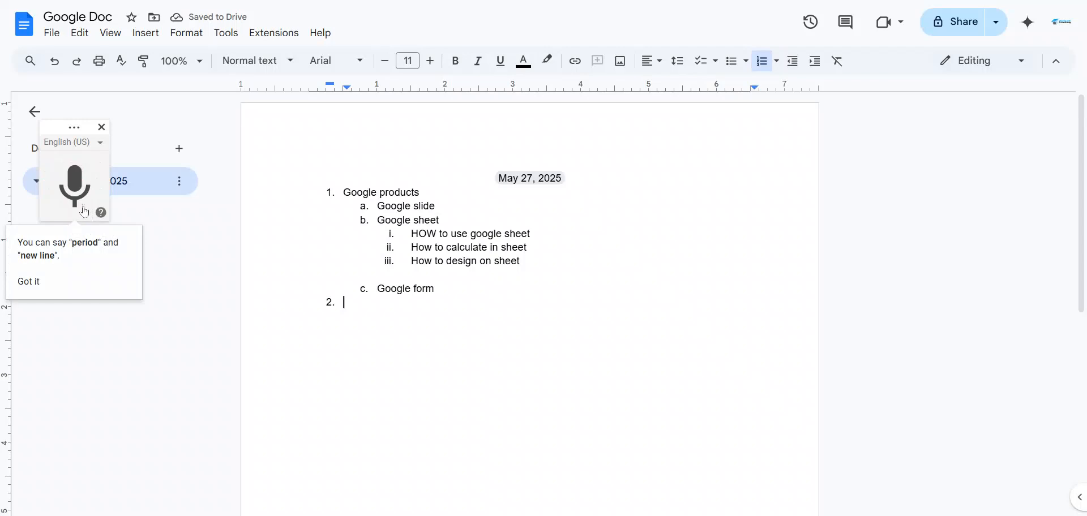
Set the voice typing language to বাংলা (বাংলাদেশ)
{"action": "left_click", "coordinate": [90, 143]}
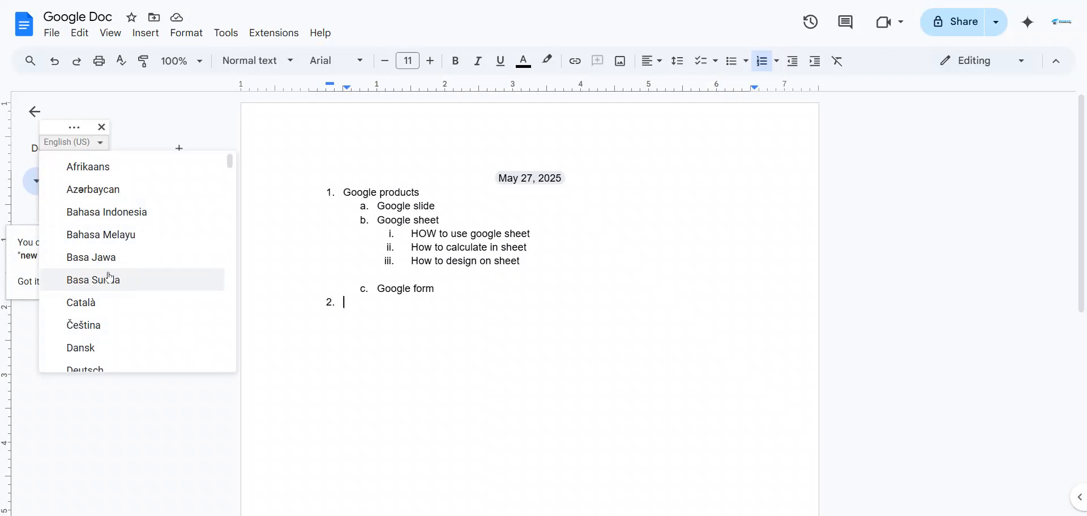
{"action": "scroll", "coordinate": [138, 246], "scroll_direction": "down", "scroll_amount": 1}
{"action": "scroll", "coordinate": [137, 247], "scroll_direction": "down", "scroll_amount": 12}
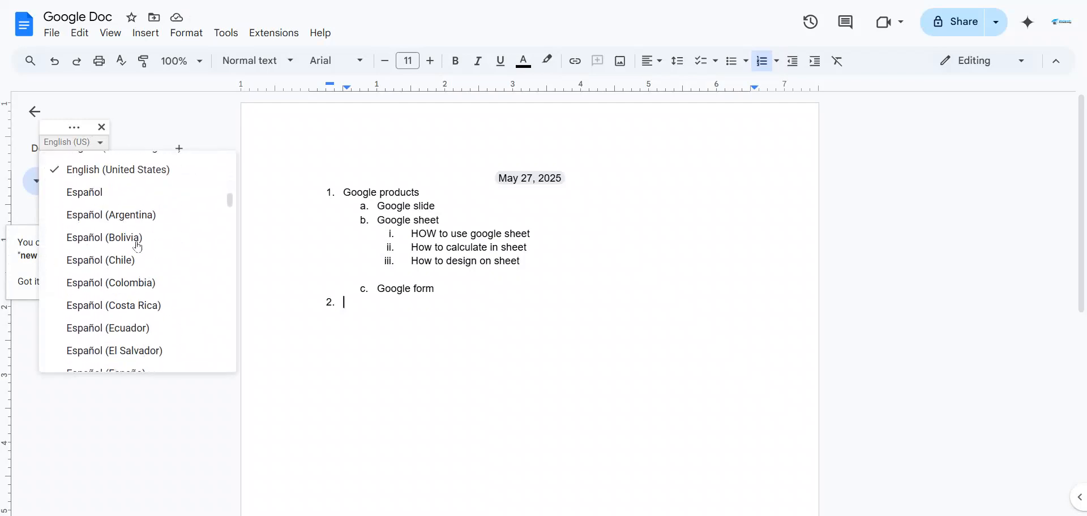
{"action": "scroll", "coordinate": [134, 249], "scroll_direction": "down", "scroll_amount": 20}
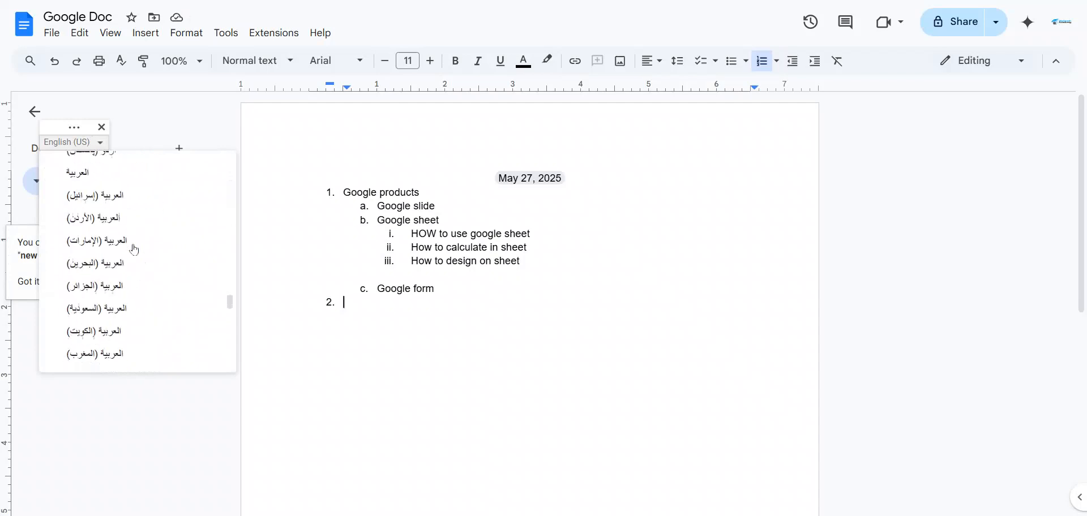
{"action": "scroll", "coordinate": [134, 249], "scroll_direction": "down", "scroll_amount": 3}
{"action": "scroll", "coordinate": [134, 249], "scroll_direction": "up", "scroll_amount": 4}
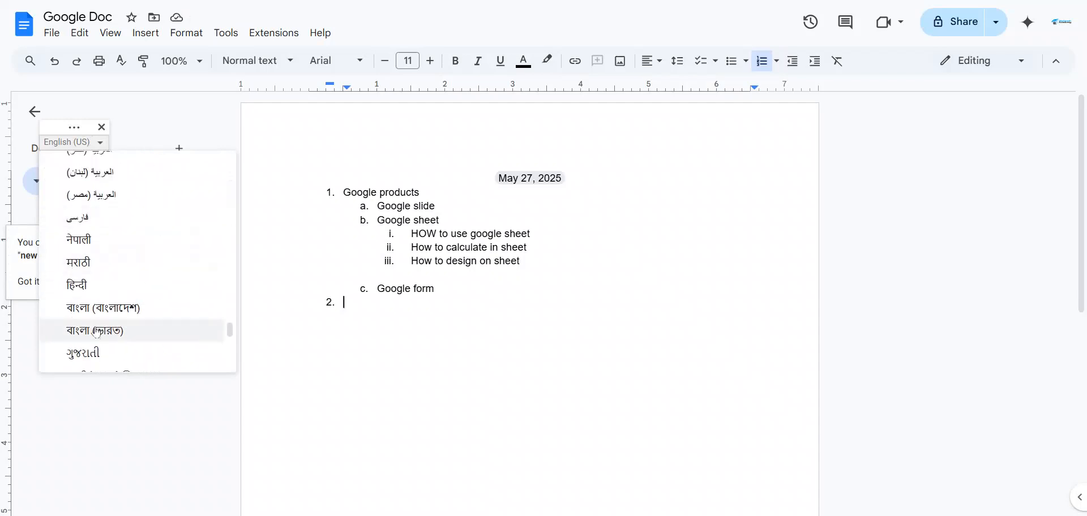
{"action": "left_click", "coordinate": [111, 309]}
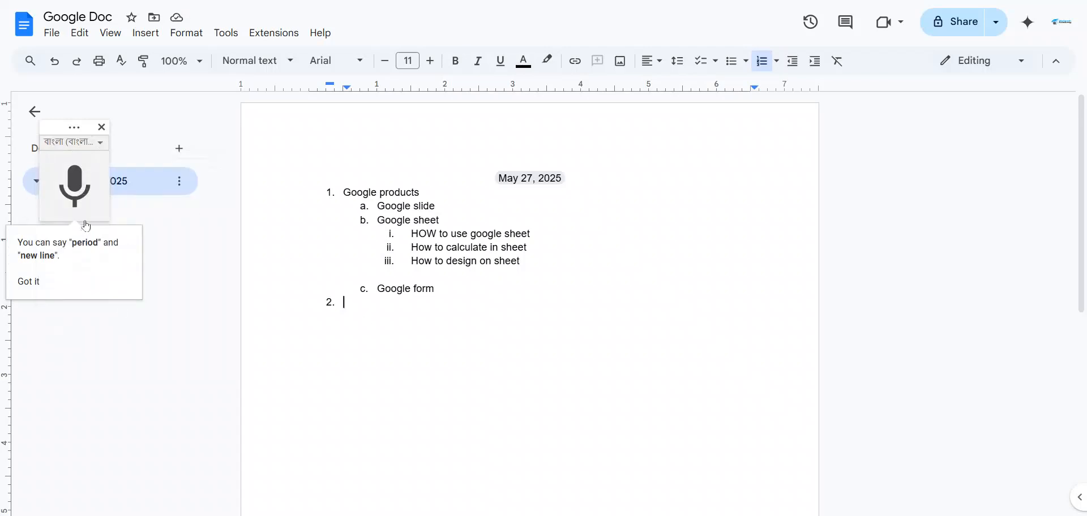
Dictate a Bangla paragraph into the second list item, and close voice typing
{"action": "left_click", "coordinate": [77, 187]}
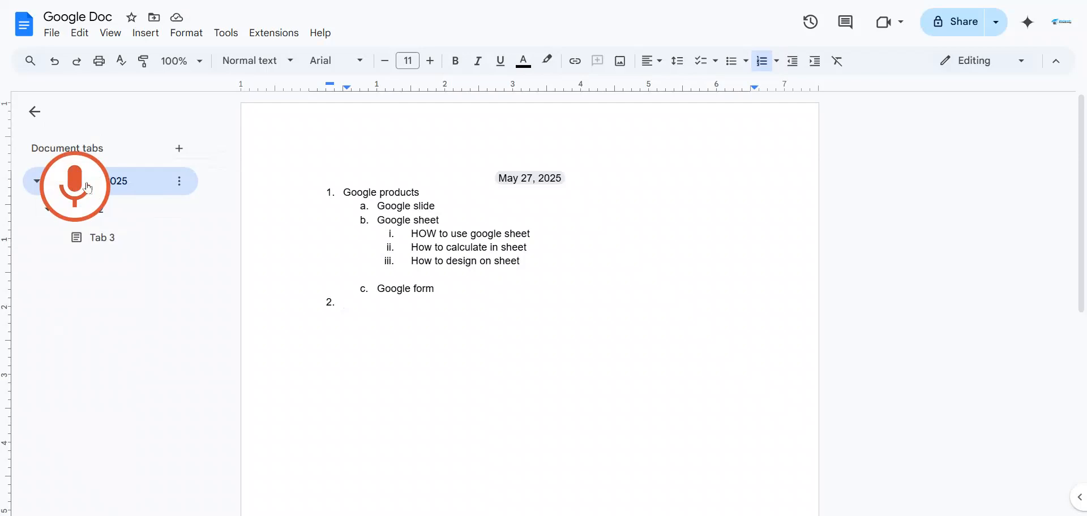
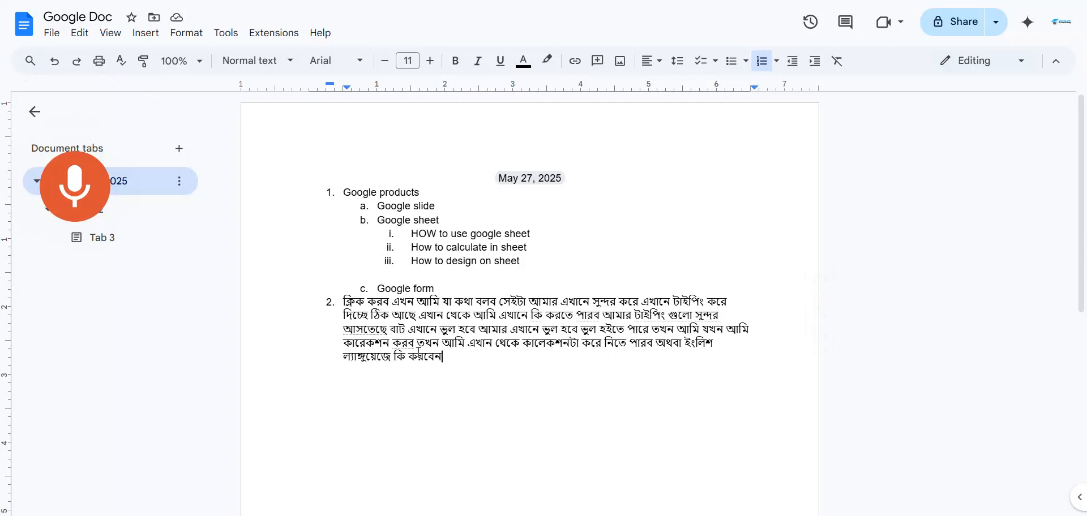
{"action": "left_click", "coordinate": [76, 195]}
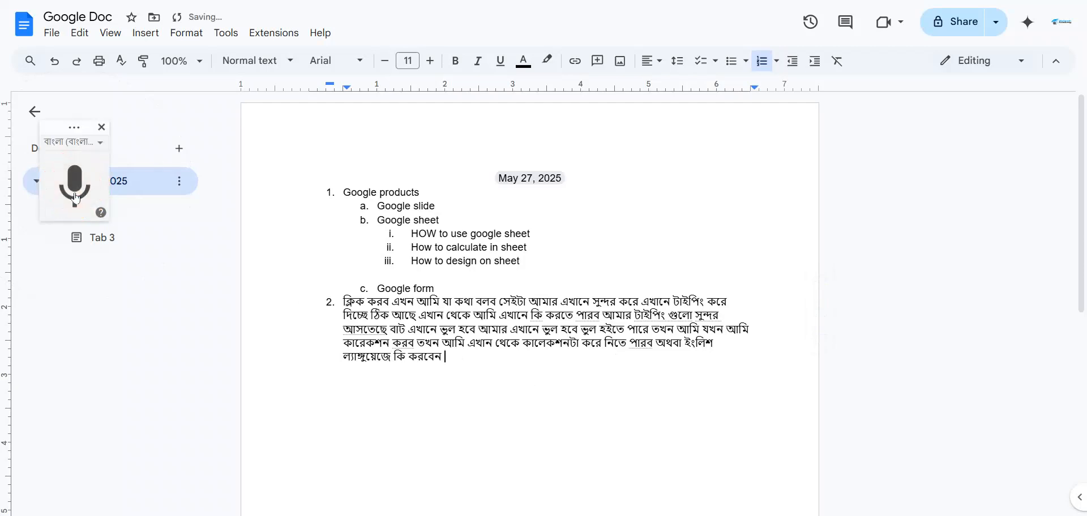
{"action": "left_click", "coordinate": [95, 127]}
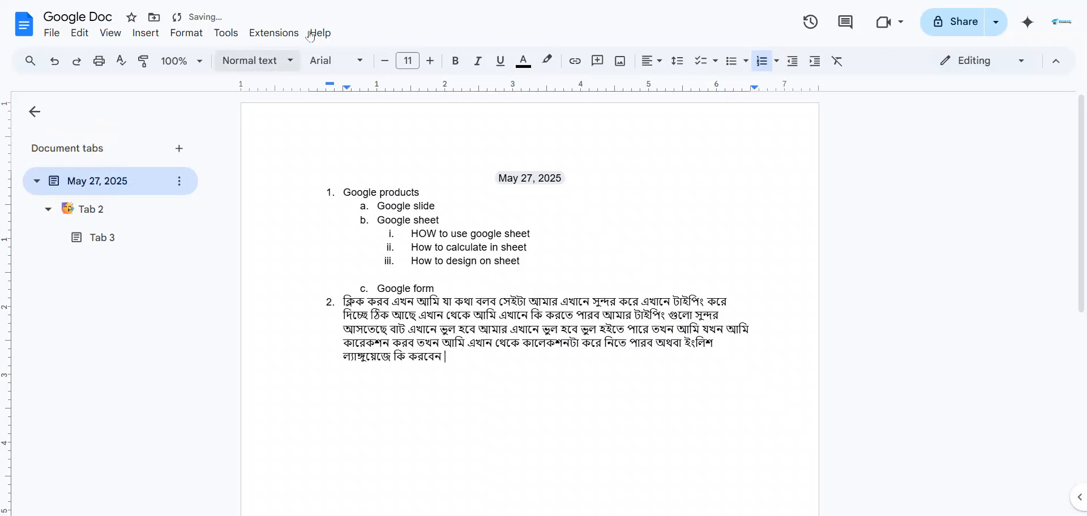
Open the Google Workspace Marketplace for add-ons and look through the apps that work with Docs
{"action": "left_click", "coordinate": [274, 33]}
{"action": "mouse_move", "coordinate": [275, 59]}
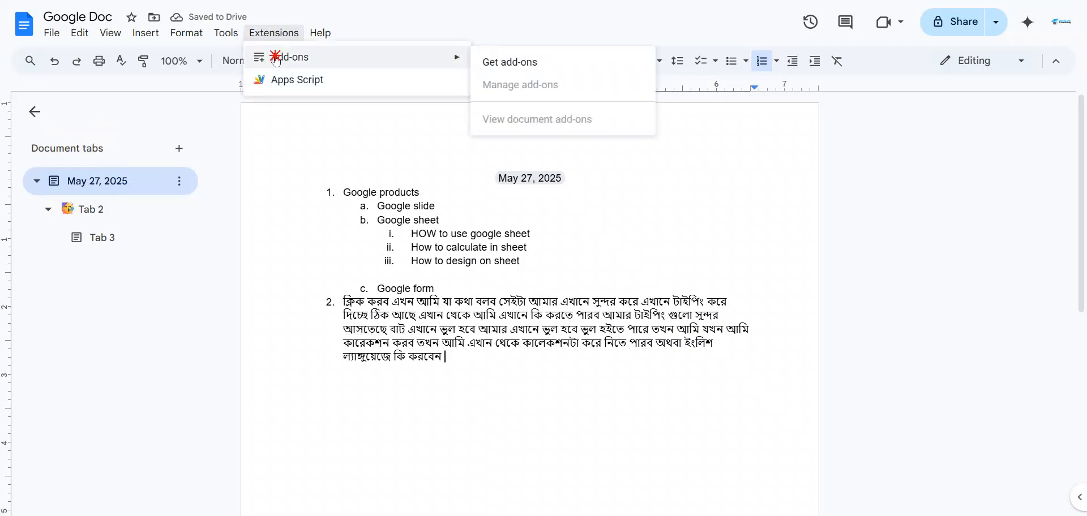
{"action": "left_click", "coordinate": [527, 63]}
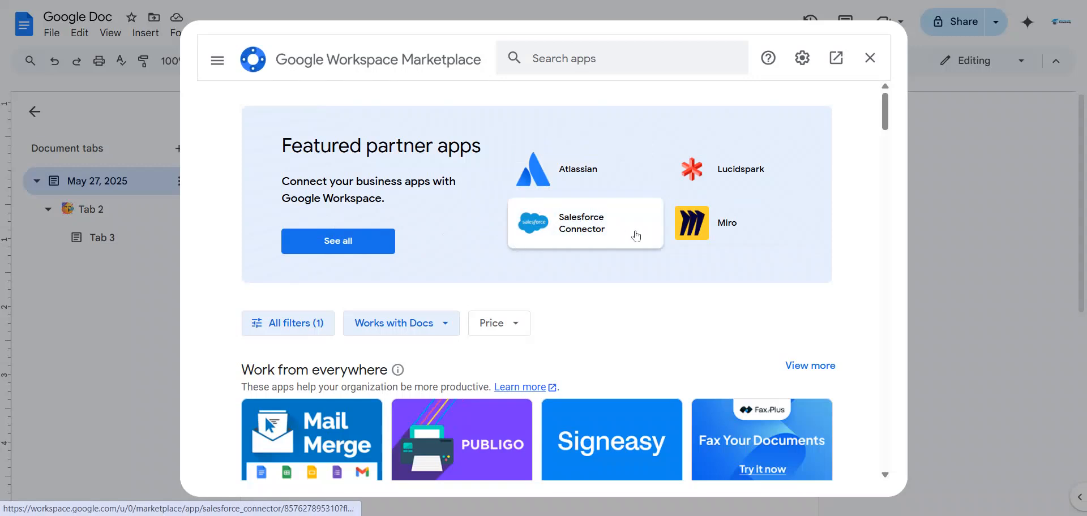
{"action": "scroll", "coordinate": [449, 241], "scroll_direction": "down", "scroll_amount": 15}
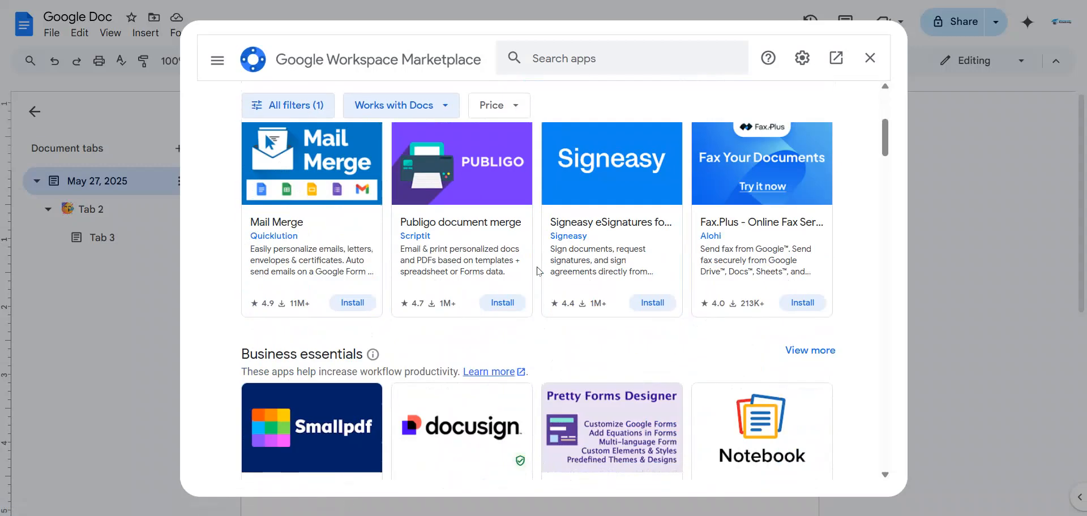
{"action": "scroll", "coordinate": [494, 280], "scroll_direction": "down", "scroll_amount": 12}
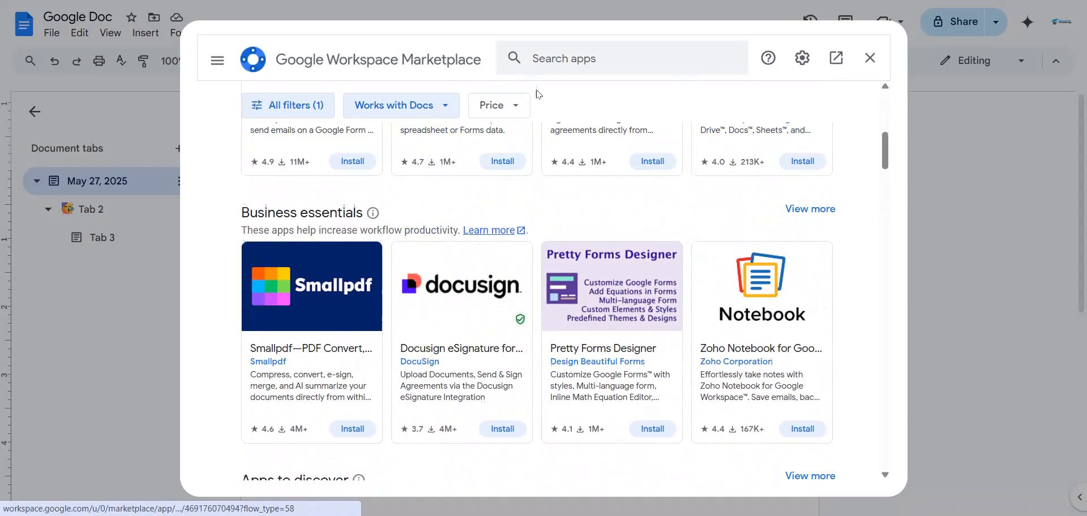
Search the marketplace apps for "grammerly"
{"action": "left_click", "coordinate": [587, 59]}
{"action": "type", "text": "gram"}
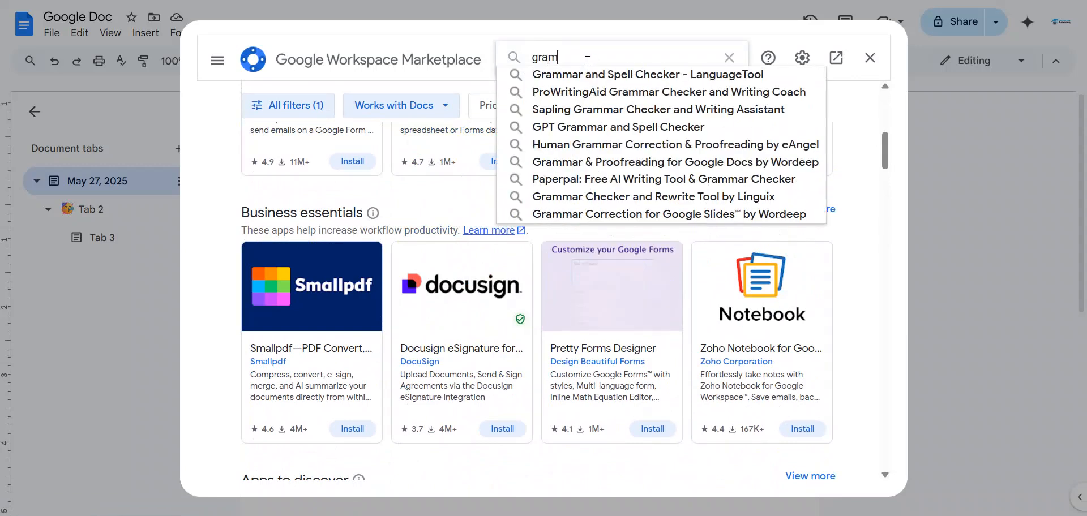
{"action": "key", "text": "BackSpace"}
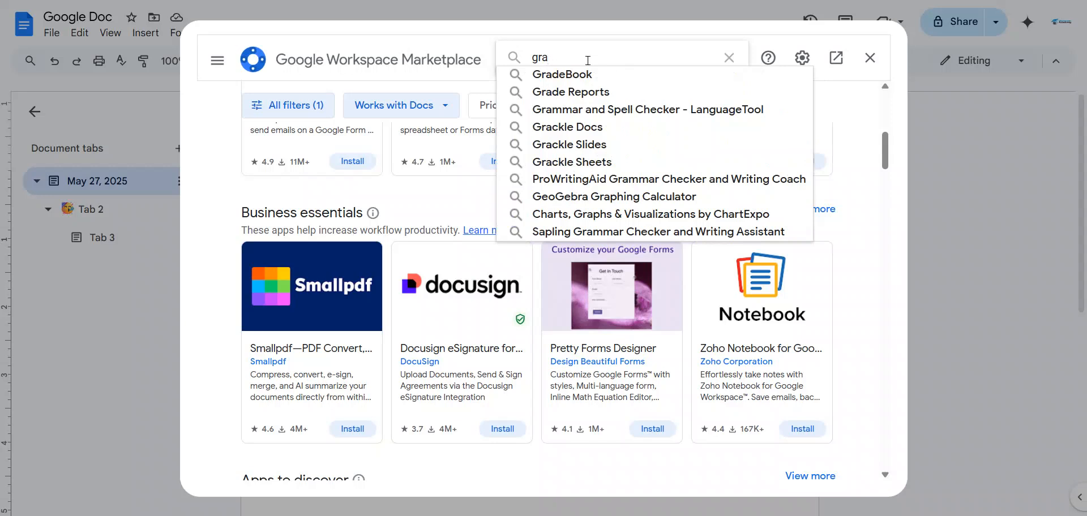
{"action": "type", "text": "m"}
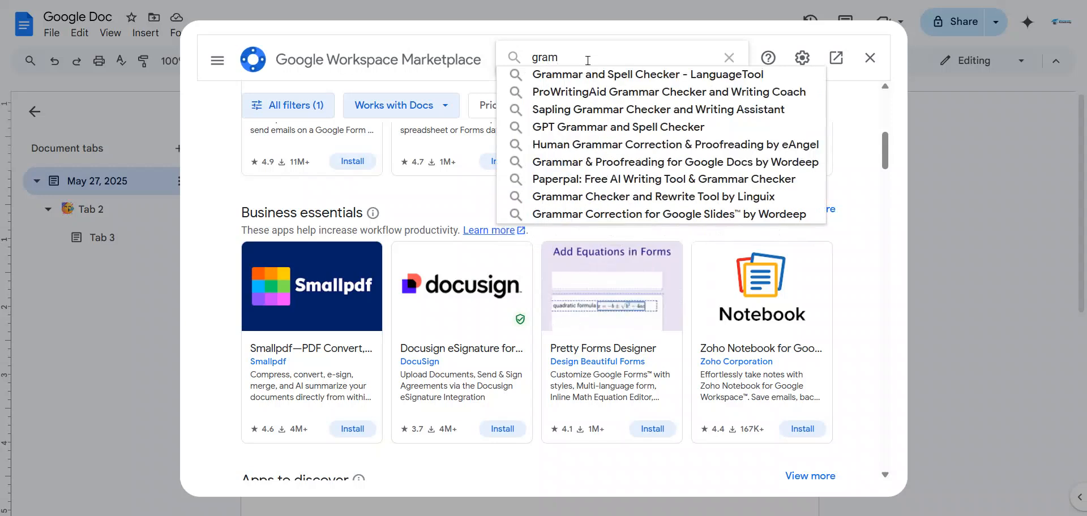
{"action": "type", "text": "merl"}
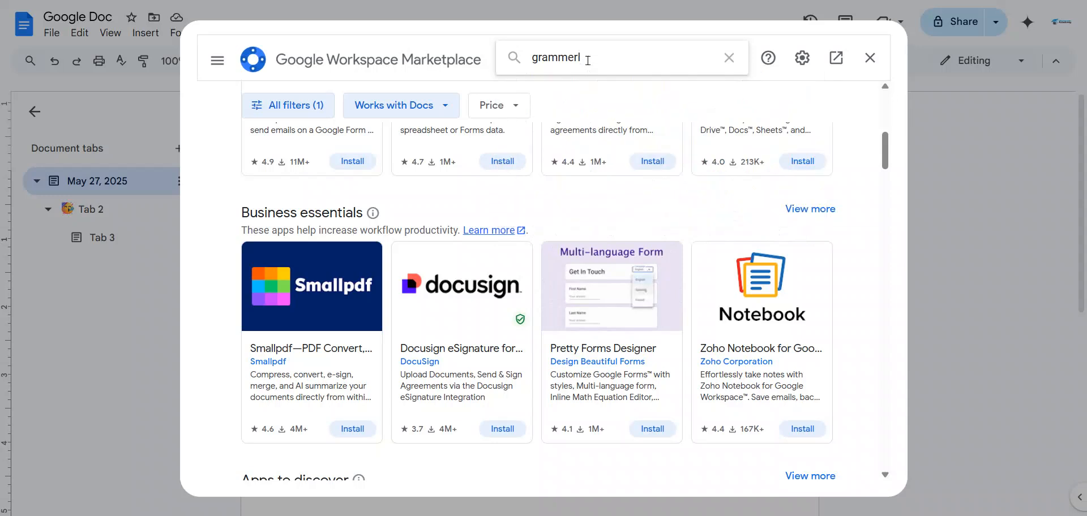
{"action": "type", "text": "y"}
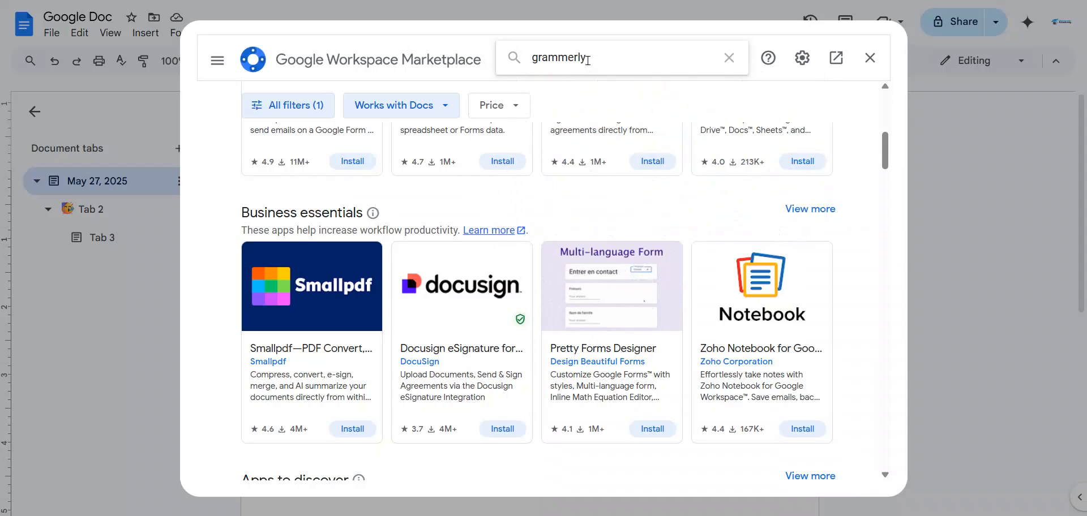
Shorten the app search to "gramm", view the results for Grammar and Spell Checker - LanguageTool, and close the marketplace
{"action": "key", "text": "BackSpace"}
{"action": "key", "text": "BackSpace"}
{"action": "key", "text": "BackSpace"}
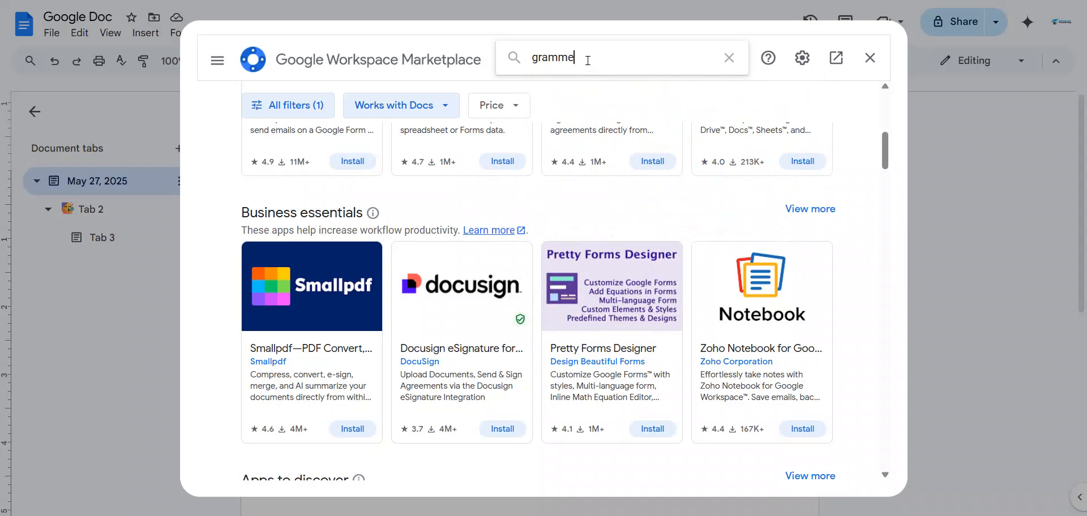
{"action": "key", "text": "BackSpace"}
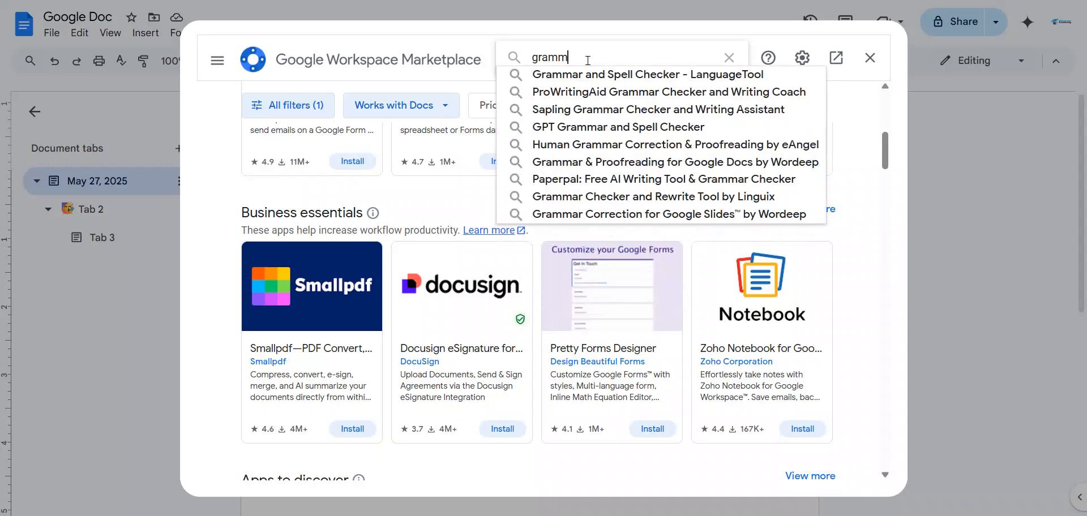
{"action": "left_click", "coordinate": [632, 77]}
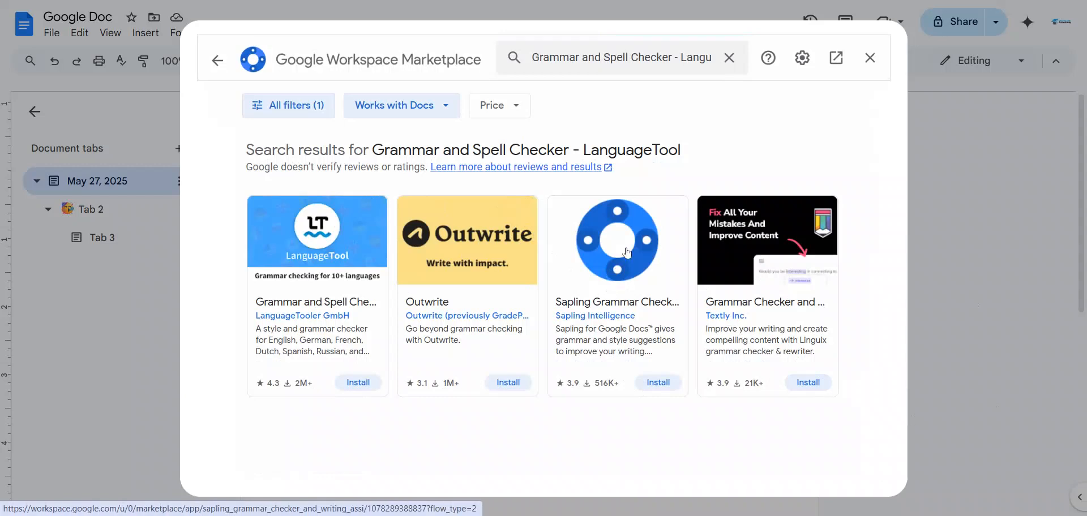
{"action": "left_click", "coordinate": [213, 65]}
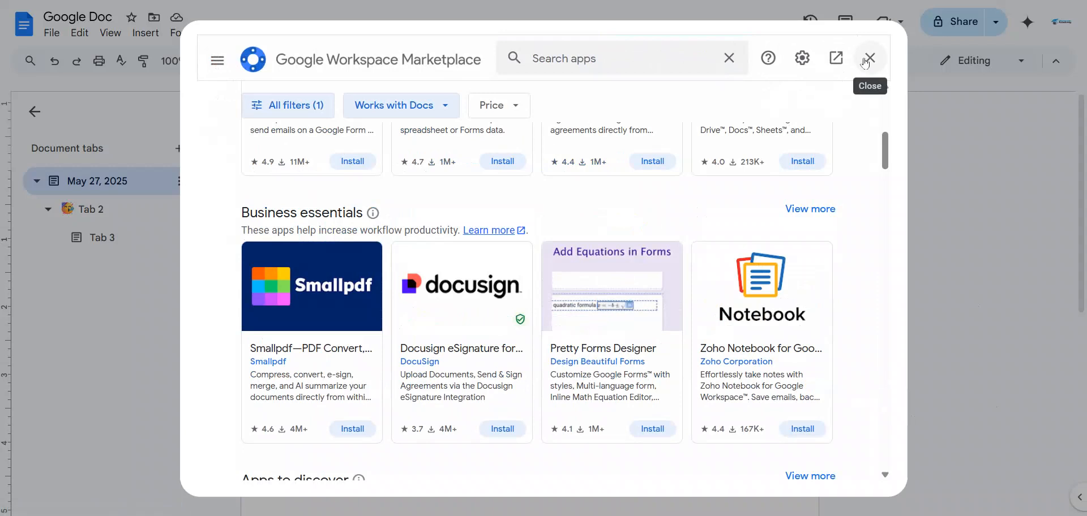
{"action": "scroll", "coordinate": [626, 194], "scroll_direction": "down", "scroll_amount": 5}
{"action": "scroll", "coordinate": [626, 194], "scroll_direction": "up", "scroll_amount": 5}
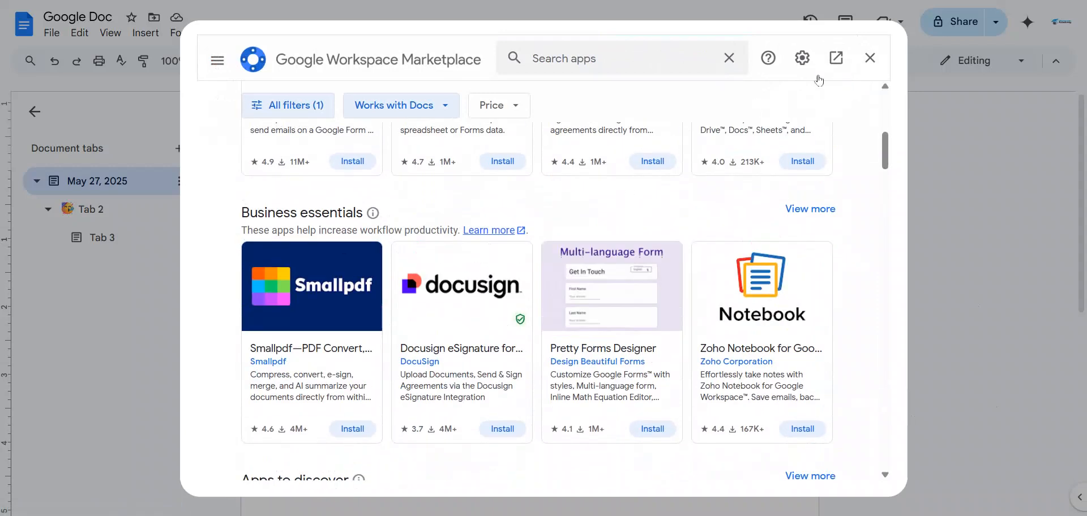
{"action": "left_click", "coordinate": [869, 57]}
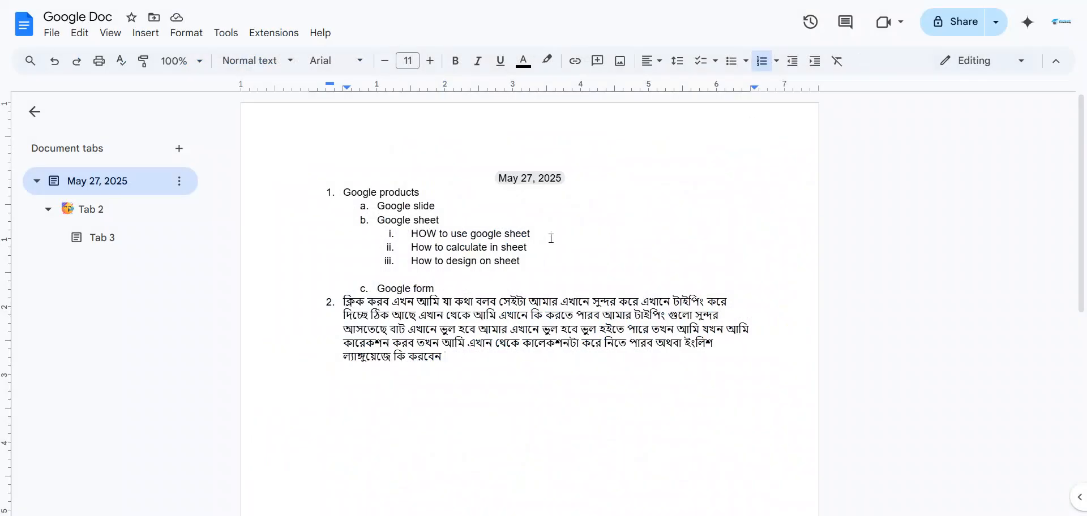
Open the Google Docs training and help page
{"action": "left_click", "coordinate": [325, 34]}
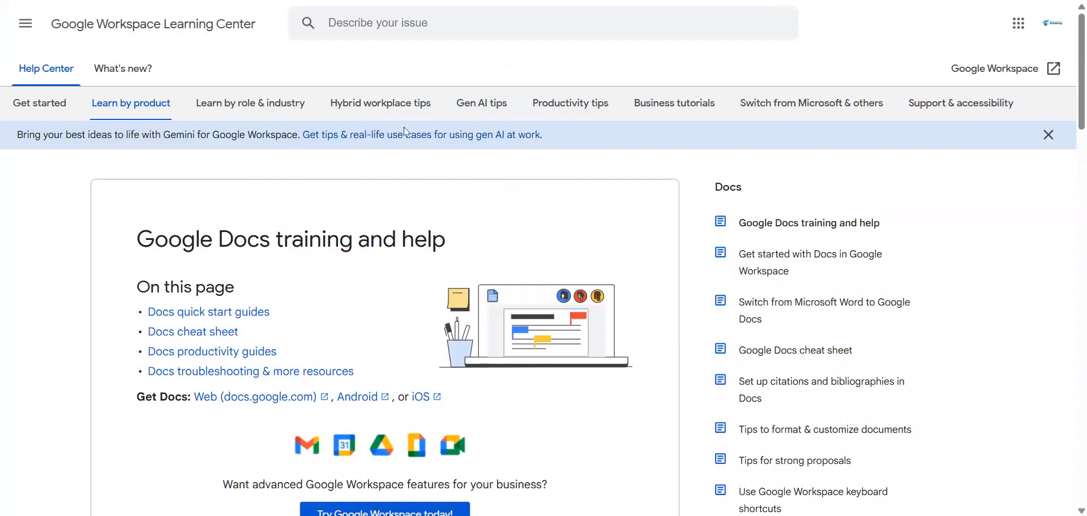
Look through the quick start, cheat sheet and productivity guides on the Google Docs training and help page
{"action": "scroll", "coordinate": [487, 165], "scroll_direction": "down", "scroll_amount": 10}
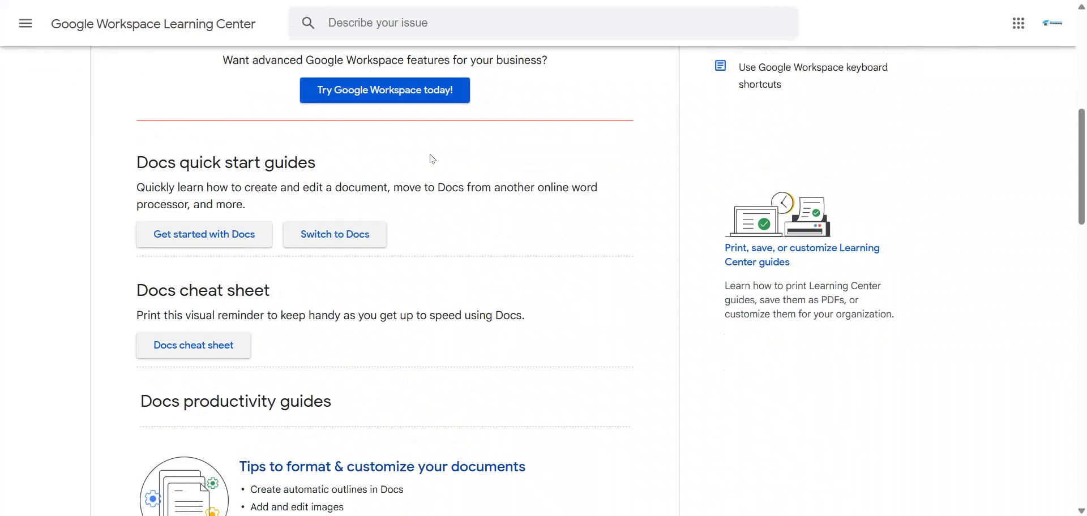
{"action": "scroll", "coordinate": [465, 204], "scroll_direction": "down", "scroll_amount": 6}
{"action": "scroll", "coordinate": [467, 204], "scroll_direction": "up", "scroll_amount": 15}
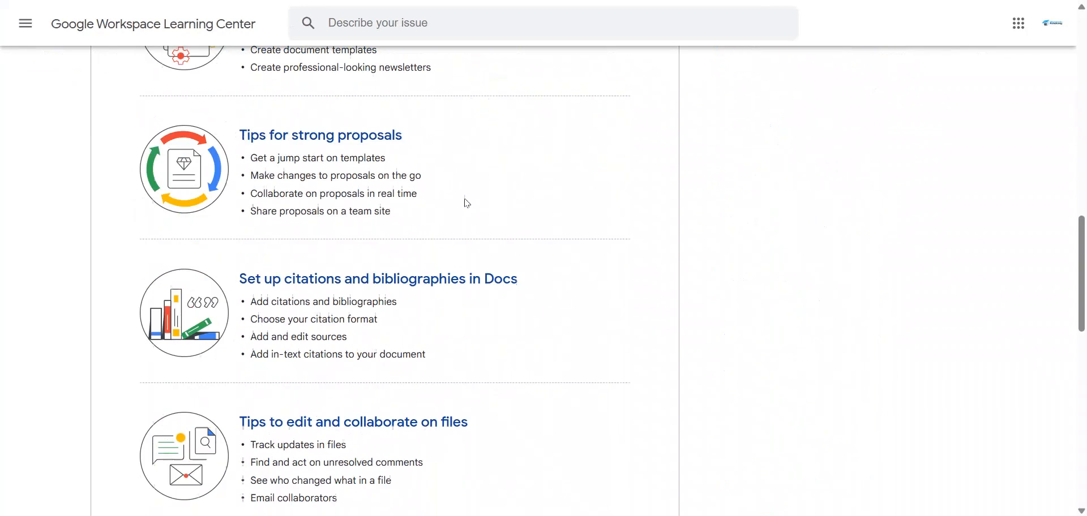
{"action": "scroll", "coordinate": [465, 204], "scroll_direction": "down", "scroll_amount": 3}
{"action": "scroll", "coordinate": [465, 201], "scroll_direction": "down", "scroll_amount": 10}
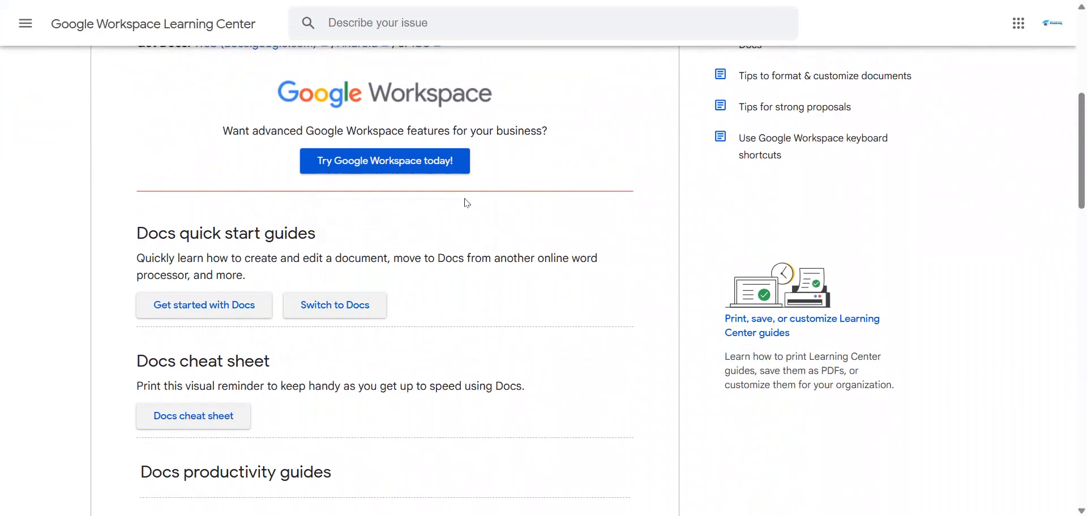
{"action": "scroll", "coordinate": [467, 203], "scroll_direction": "down", "scroll_amount": 12}
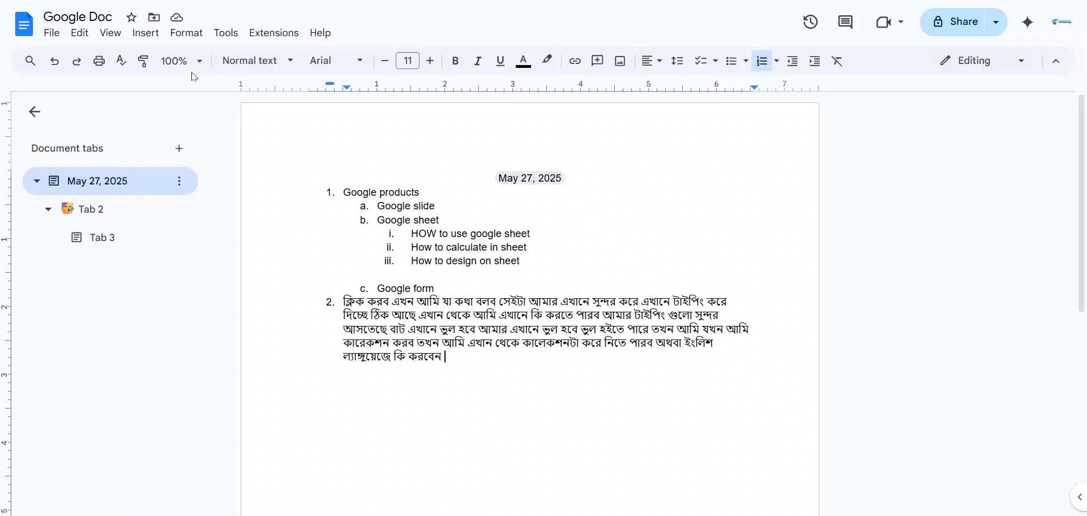
Return to the Google Doc document and review the available paragraph styles, including Title, Subtitle and the headings
{"action": "left_click", "coordinate": [262, 64]}
{"action": "mouse_move", "coordinate": [283, 162]}
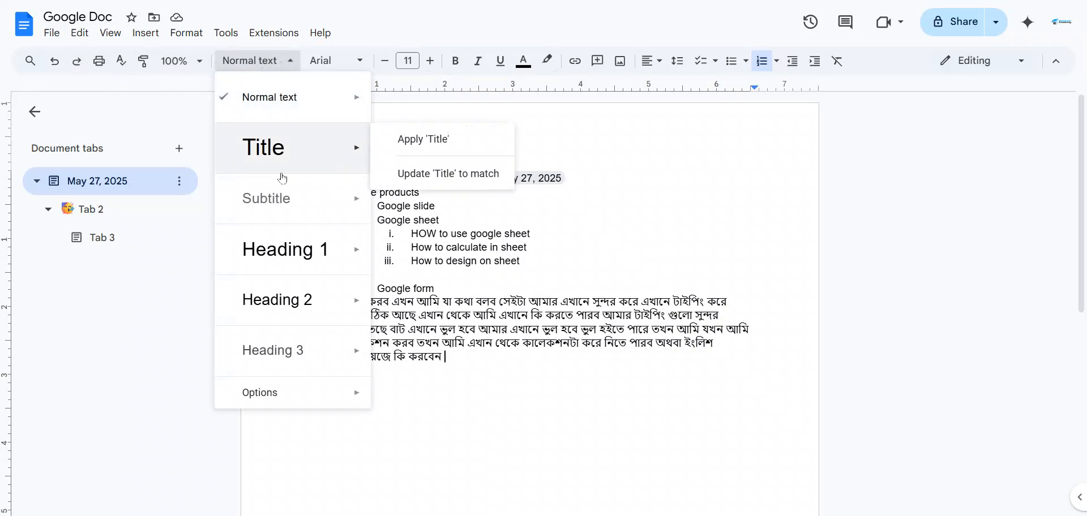
{"action": "mouse_move", "coordinate": [278, 180]}
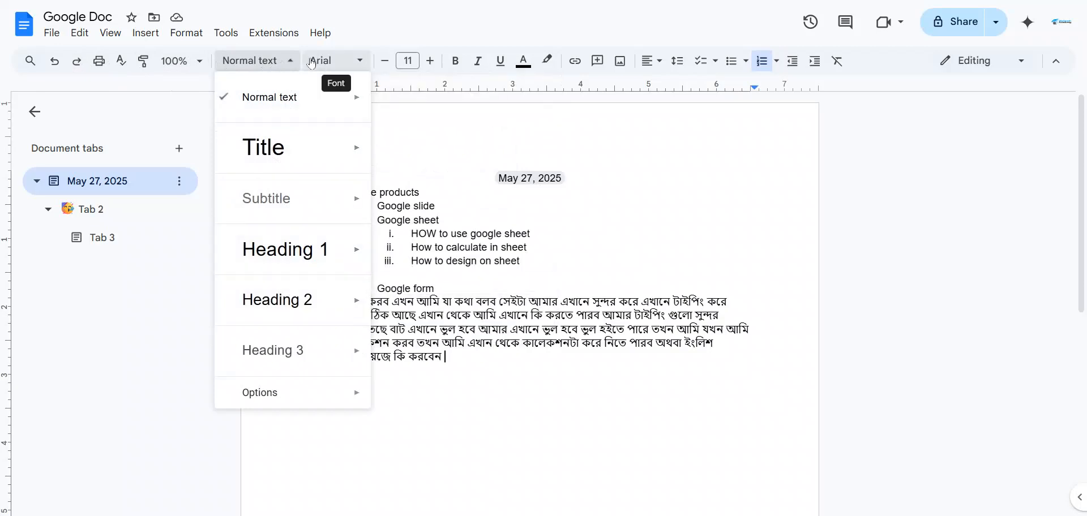
Set the font to Georgia at the end of the Bengali paragraph
{"action": "left_click", "coordinate": [334, 67]}
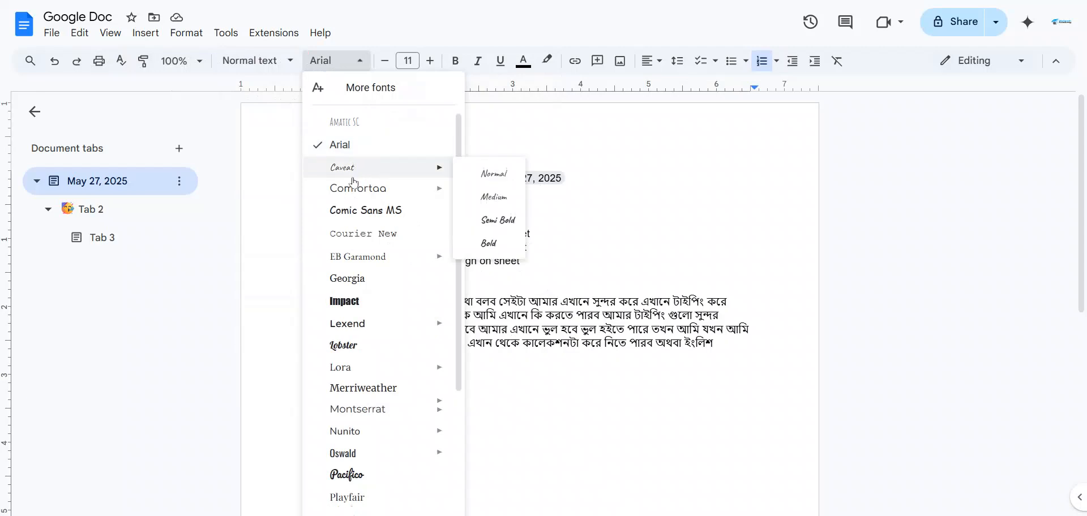
{"action": "scroll", "coordinate": [359, 240], "scroll_direction": "down", "scroll_amount": 1}
{"action": "left_click", "coordinate": [360, 265]}
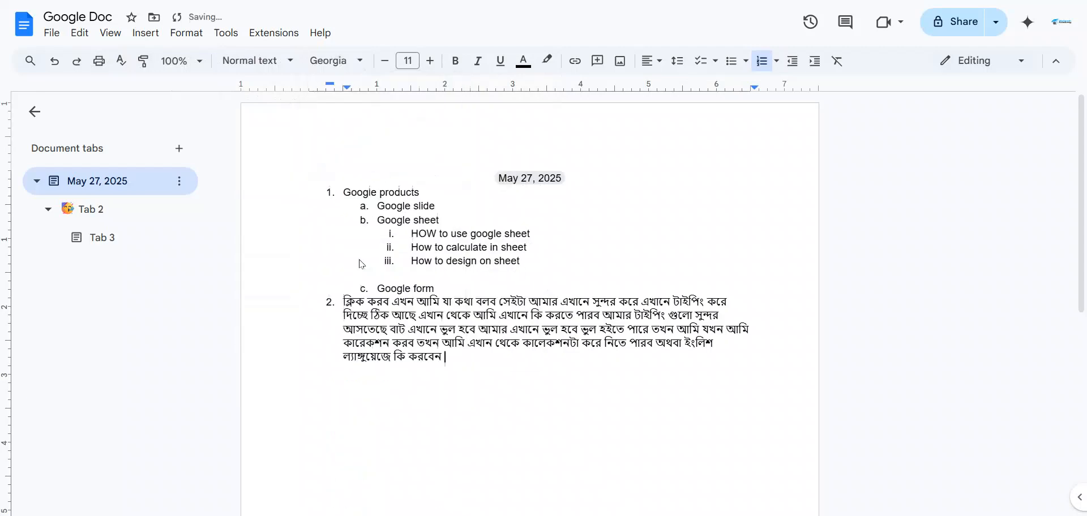
Change the font of the date and the list through "How to design on sheet" to Caveat
{"action": "left_click_drag", "start_coordinate": [537, 283], "coordinate": [338, 190]}
{"action": "left_click", "coordinate": [334, 60]}
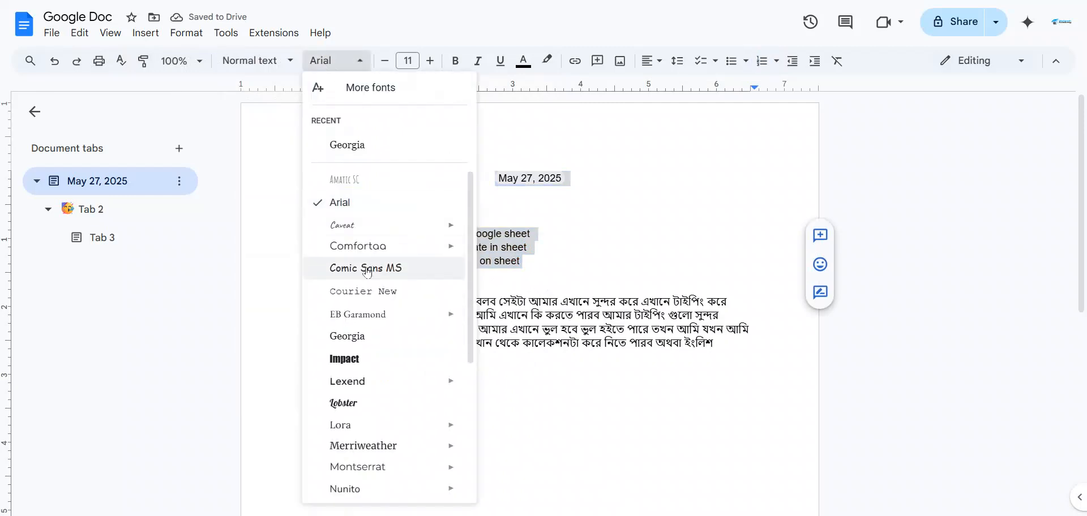
{"action": "left_click", "coordinate": [351, 225]}
{"action": "left_click", "coordinate": [540, 275]}
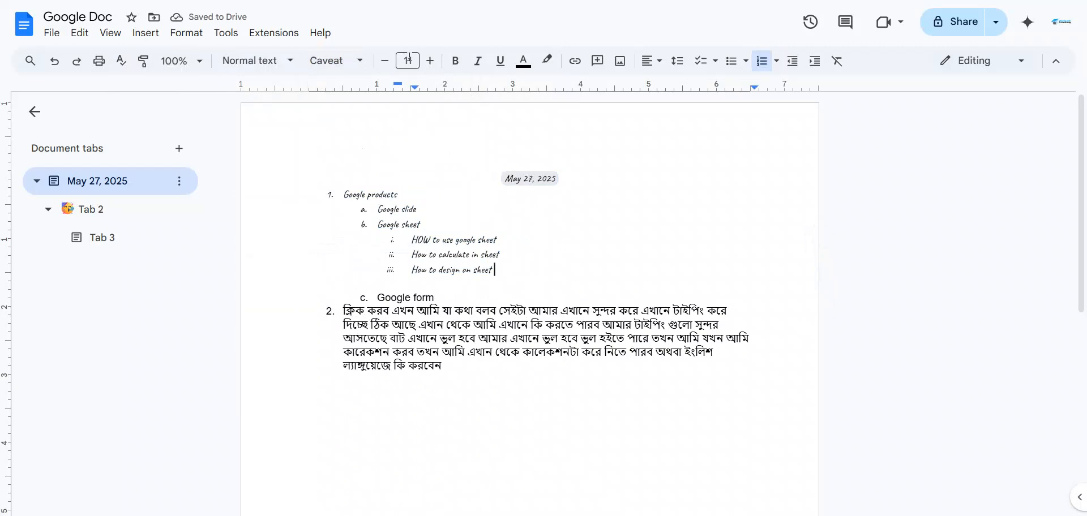
Increase the font size of the list from "Google products" through "How to design on sheet" to 15
{"action": "left_click", "coordinate": [431, 60]}
{"action": "left_click", "coordinate": [430, 60]}
{"action": "left_click", "coordinate": [430, 61]}
{"action": "left_click", "coordinate": [430, 60]}
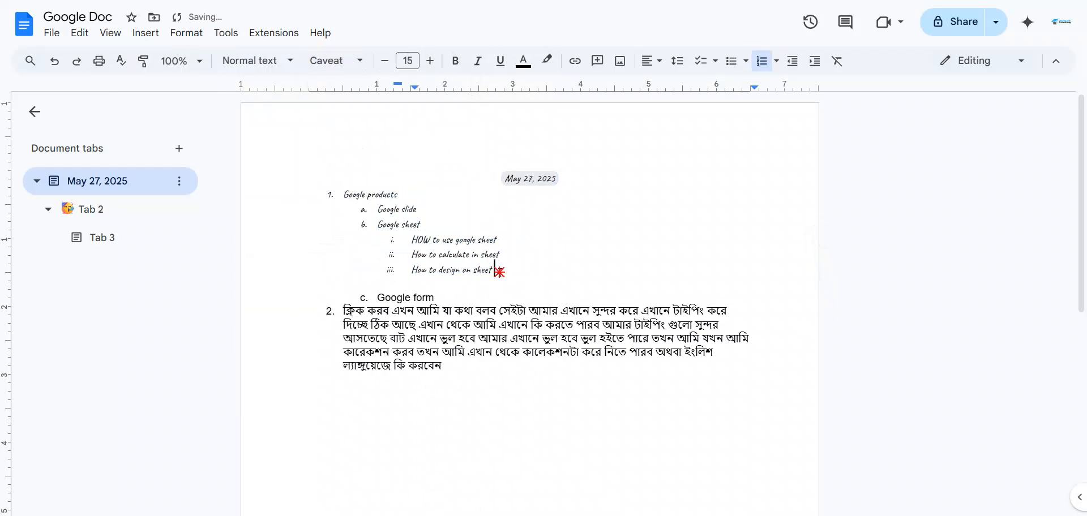
{"action": "left_click_drag", "start_coordinate": [499, 272], "coordinate": [316, 199]}
{"action": "left_click", "coordinate": [430, 60]}
{"action": "left_click", "coordinate": [431, 61]}
{"action": "left_click", "coordinate": [431, 60]}
{"action": "left_click", "coordinate": [430, 61]}
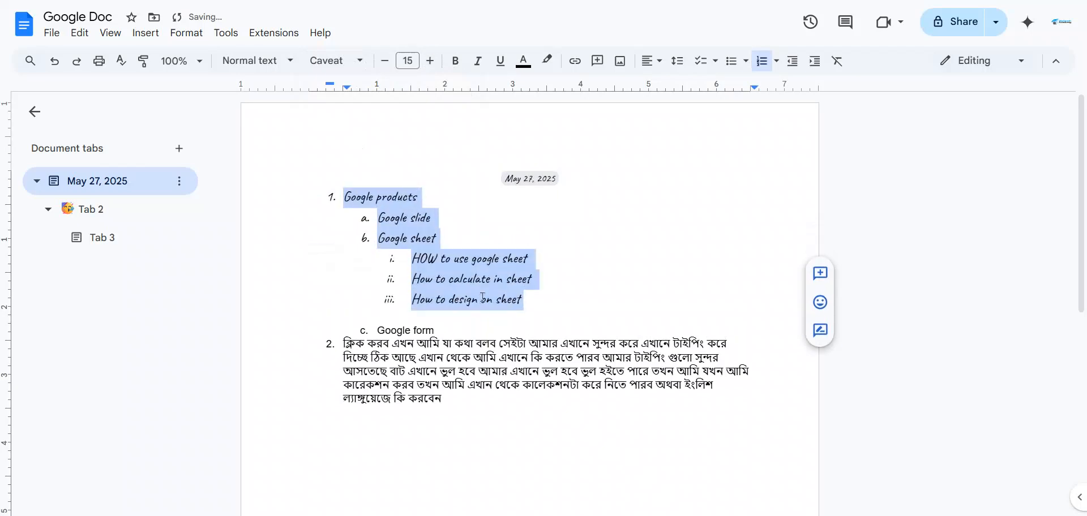
Make the list from "Google products" through "How to design on sheet" bold, italic and underlined
{"action": "left_click", "coordinate": [477, 248]}
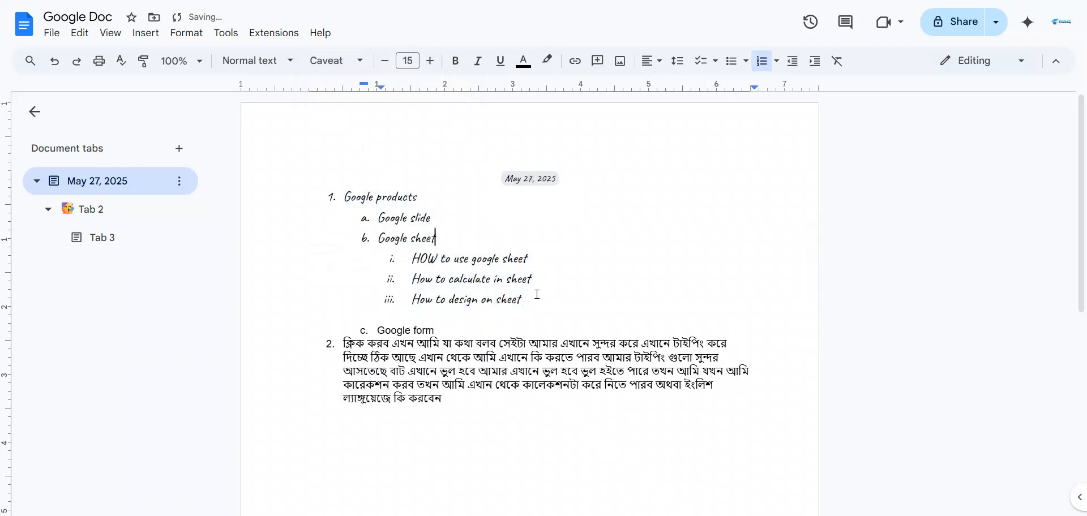
{"action": "left_click_drag", "start_coordinate": [537, 295], "coordinate": [345, 198]}
{"action": "left_click", "coordinate": [455, 60]}
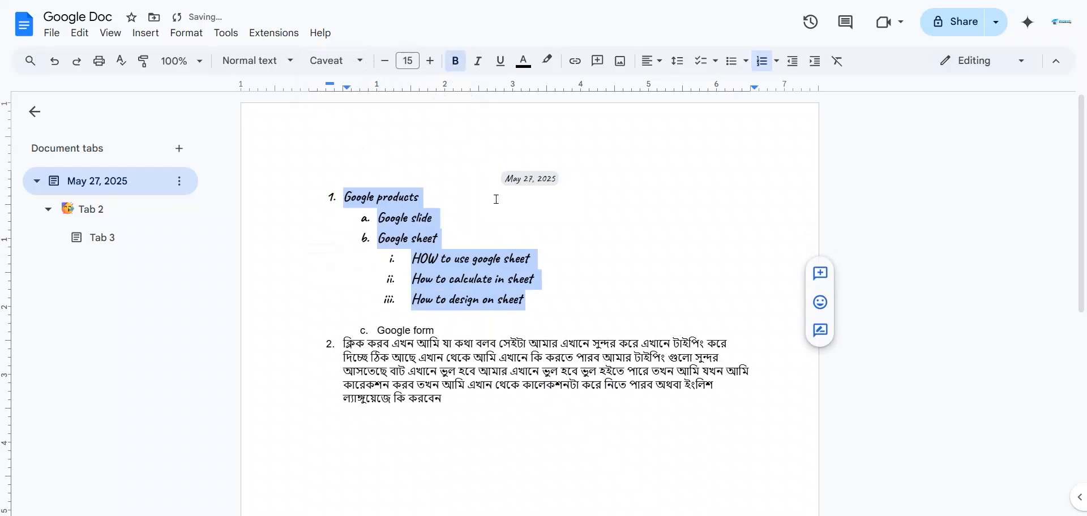
{"action": "left_click", "coordinate": [476, 61]}
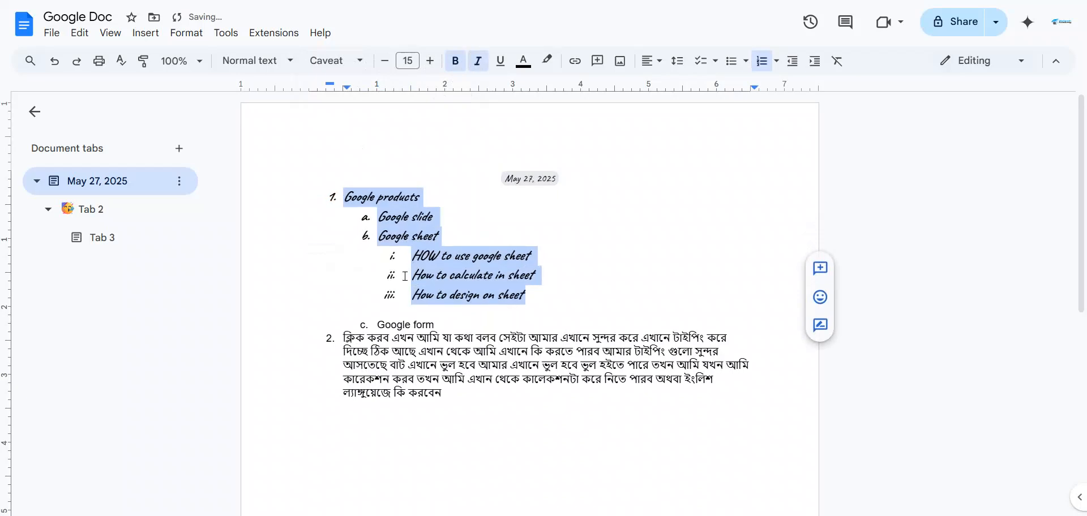
{"action": "left_click", "coordinate": [501, 62]}
Color the selected list text cornflower blue and remove its underline
{"action": "left_click", "coordinate": [523, 61]}
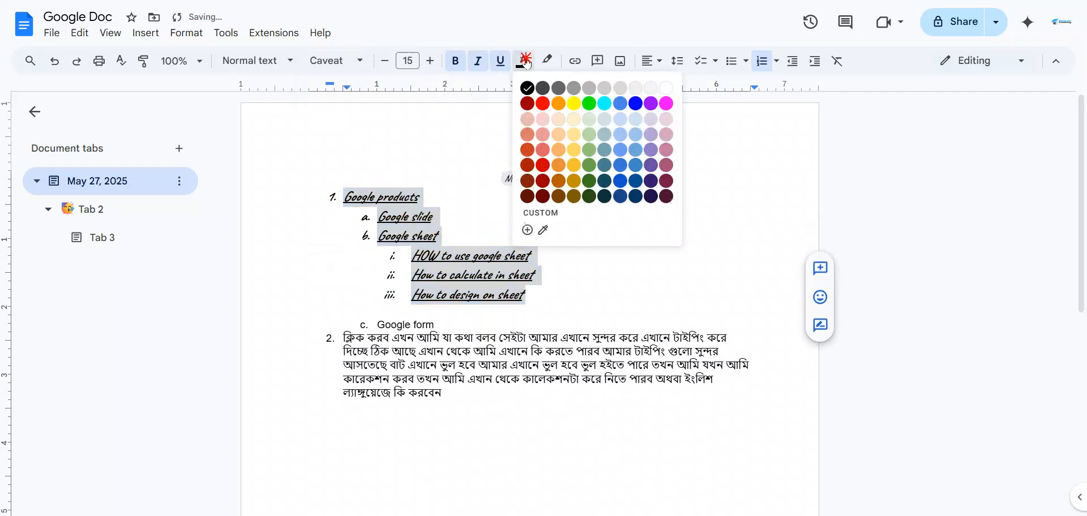
{"action": "left_click", "coordinate": [582, 138]}
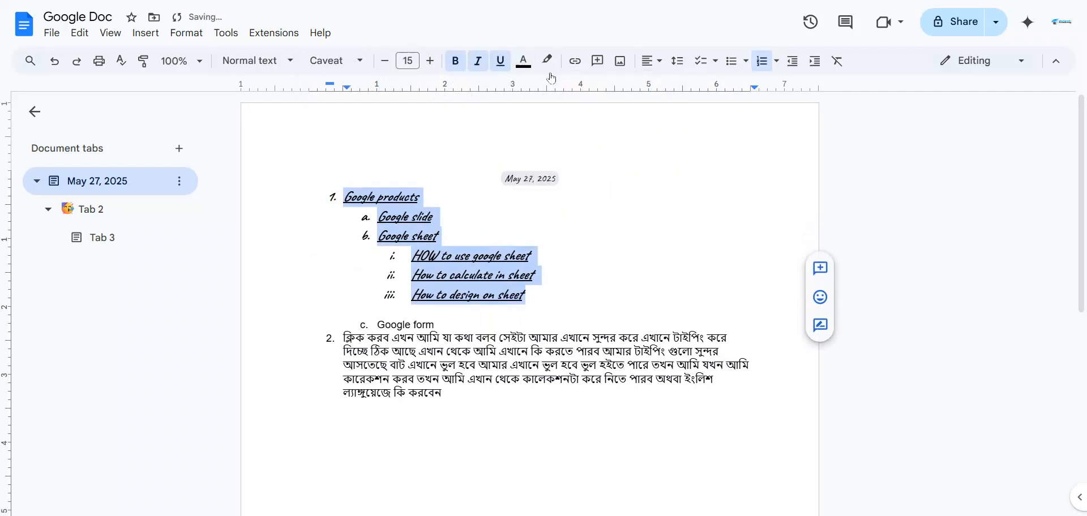
{"action": "left_click", "coordinate": [534, 65]}
{"action": "left_click", "coordinate": [619, 104]}
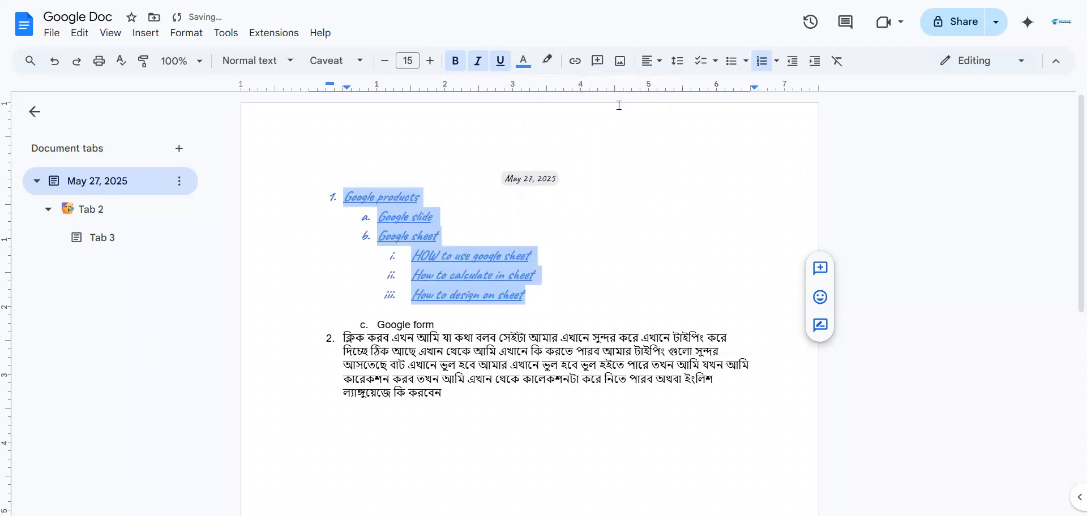
{"action": "left_click", "coordinate": [504, 62]}
Highlight the blue list text in magenta, and change the highlight to dark cyan
{"action": "left_click", "coordinate": [547, 61]}
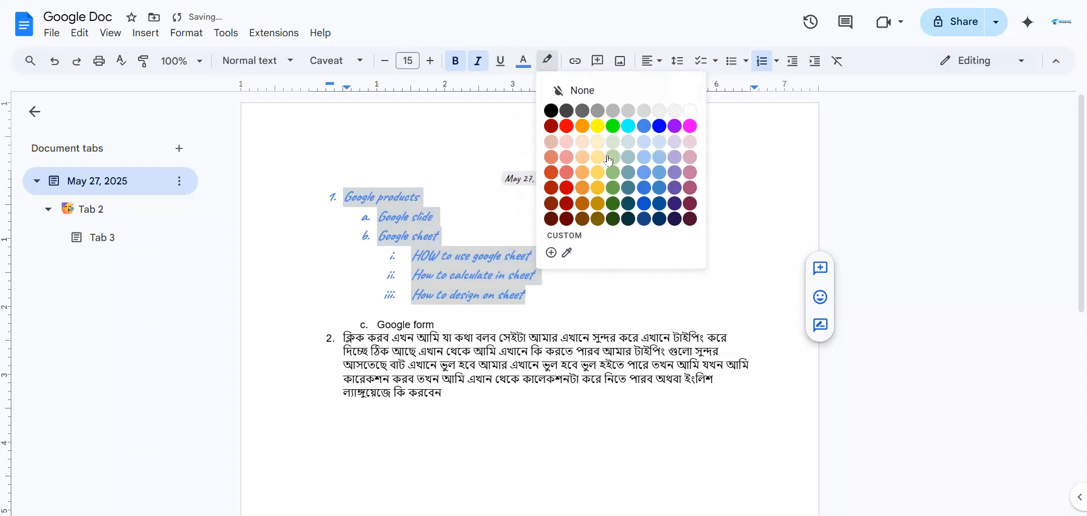
{"action": "left_click", "coordinate": [690, 126]}
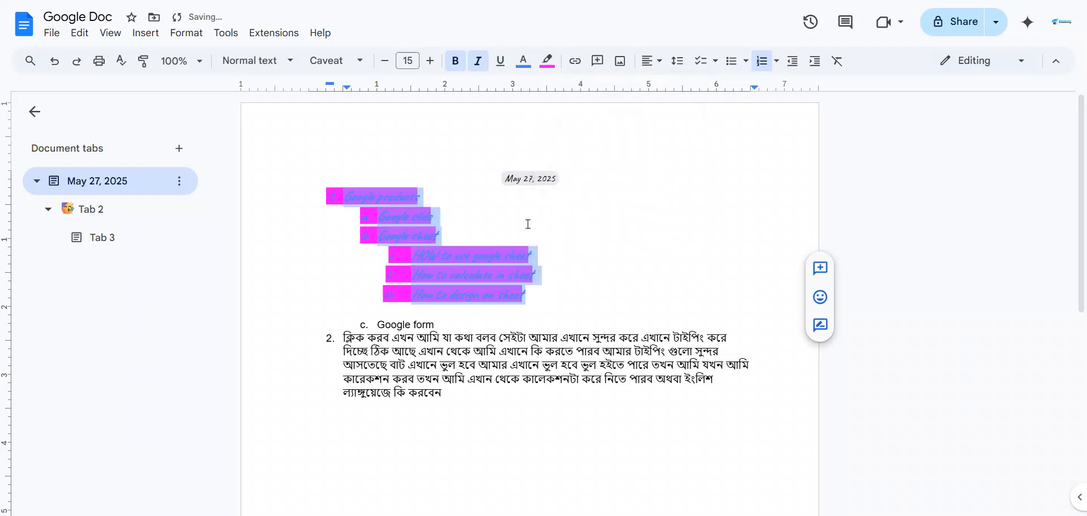
{"action": "left_click_drag", "start_coordinate": [556, 296], "coordinate": [313, 197]}
{"action": "left_click", "coordinate": [542, 66]}
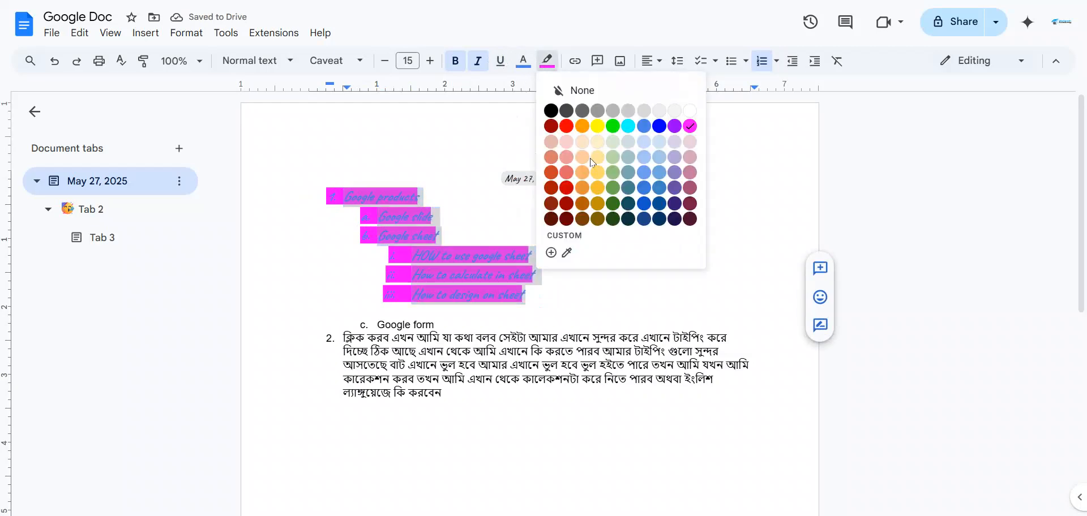
{"action": "left_click", "coordinate": [626, 209]}
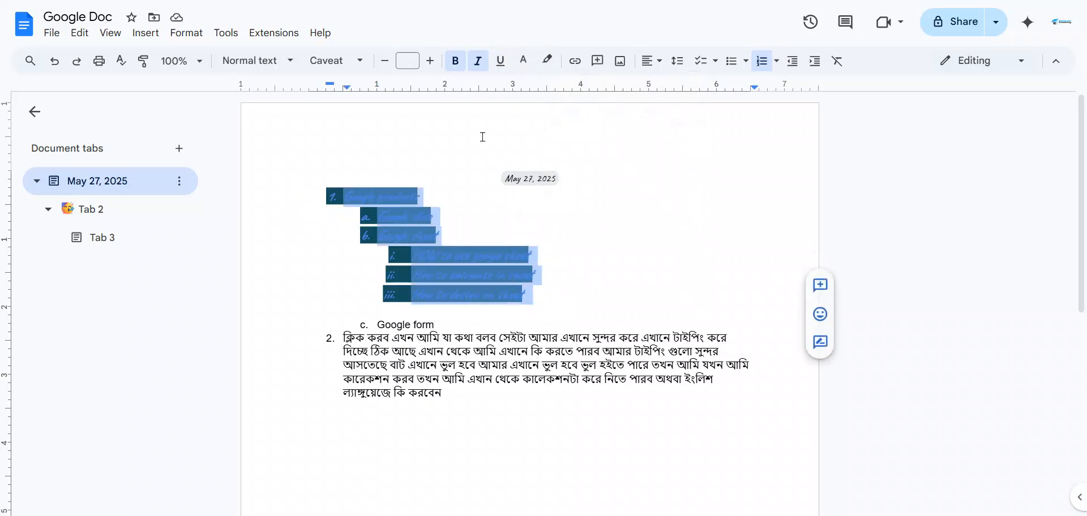
Set the highlight color of the blue list text to white
{"action": "left_click", "coordinate": [548, 60]}
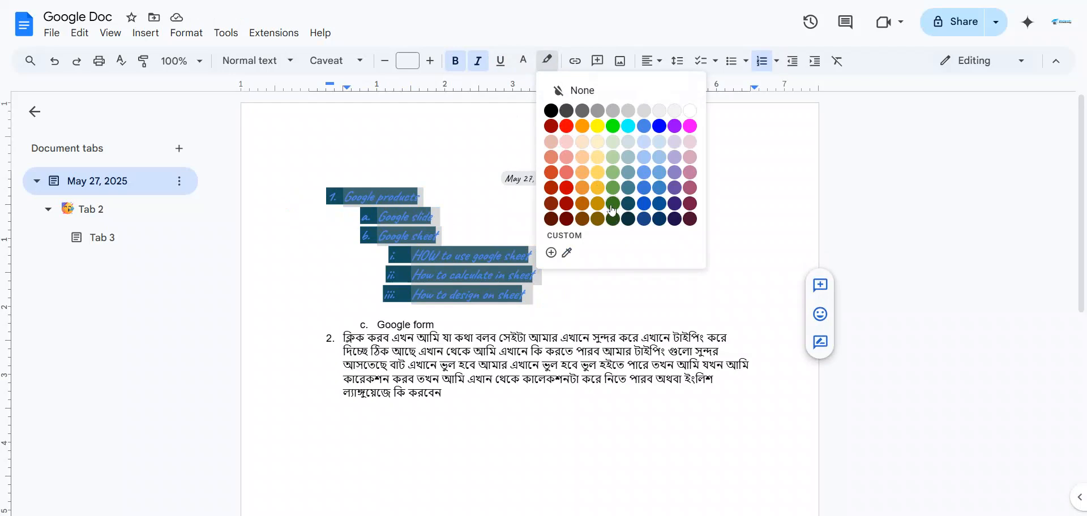
{"action": "left_click", "coordinate": [689, 110]}
{"action": "left_click", "coordinate": [582, 269]}
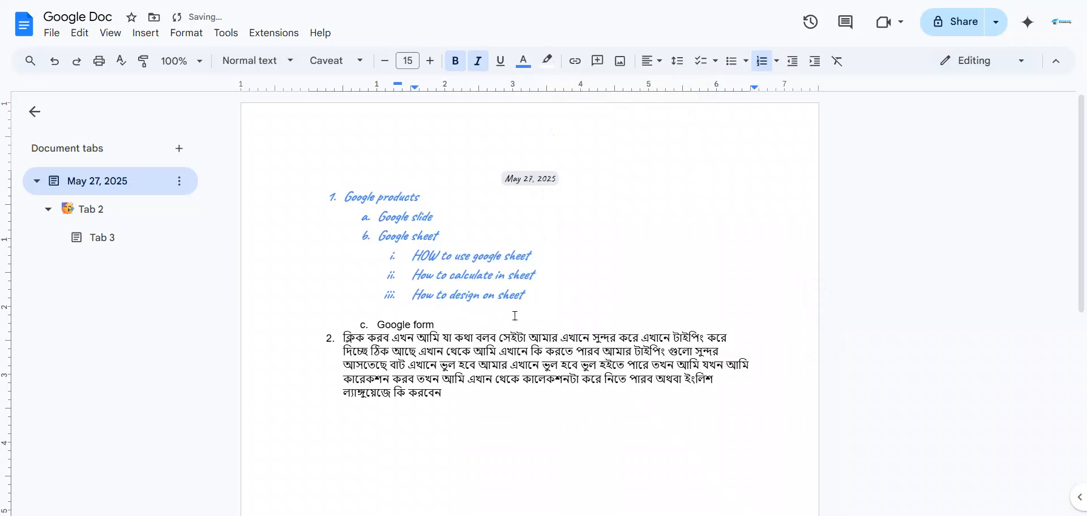
Remove the italics from the blue list text and change its font to Comfortaa
{"action": "left_click_drag", "start_coordinate": [543, 297], "coordinate": [296, 188]}
{"action": "left_click", "coordinate": [477, 61]}
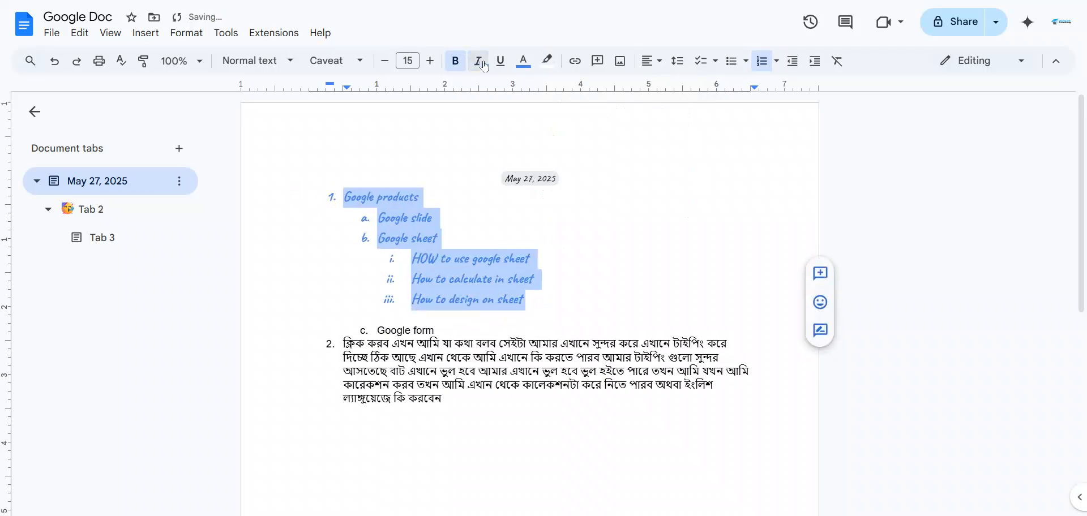
{"action": "left_click", "coordinate": [334, 60]}
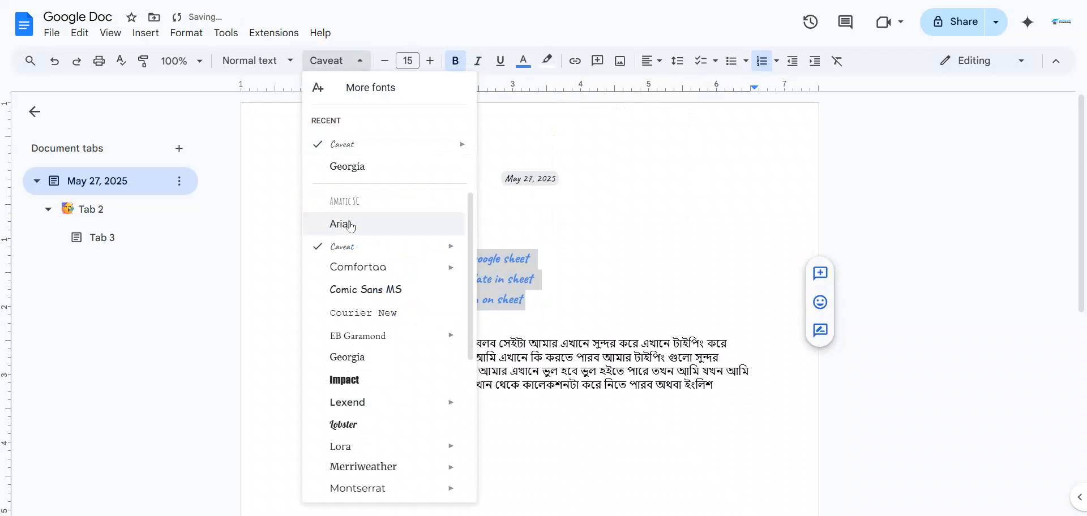
{"action": "left_click", "coordinate": [354, 267]}
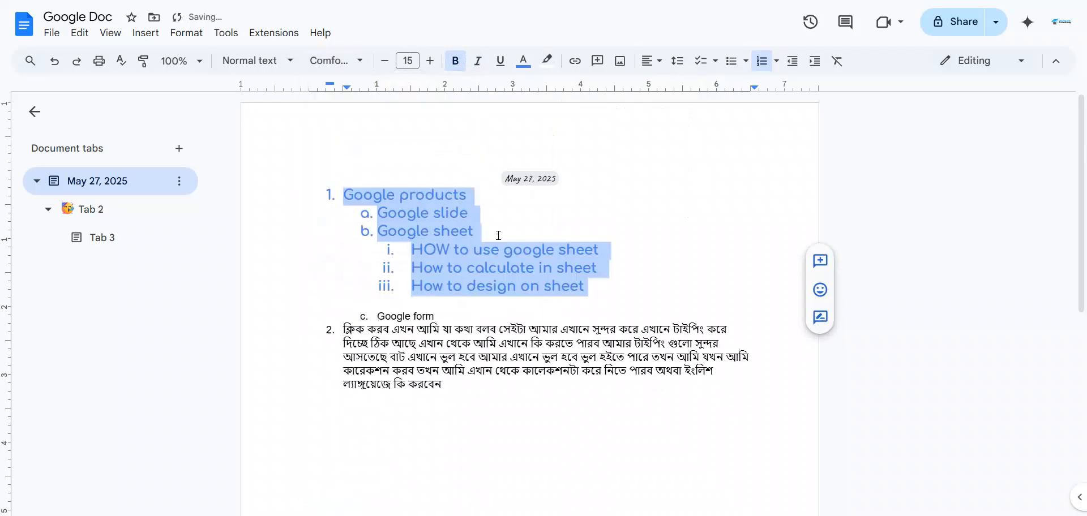
{"action": "left_click", "coordinate": [555, 226]}
{"action": "left_click", "coordinate": [619, 304]}
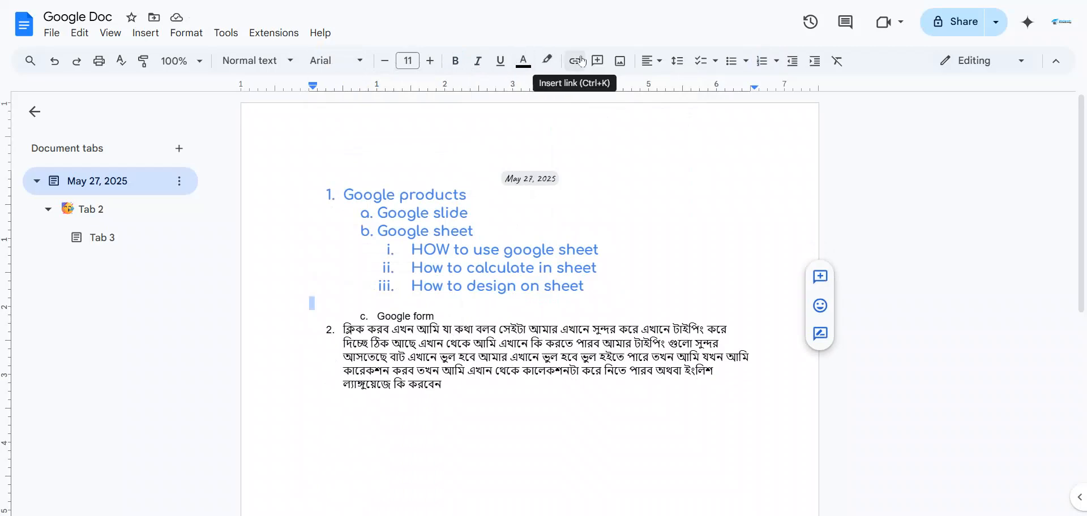
Revisit the Google Docs training page, and add a list item "Google training" above "Google products" in the document
{"action": "left_click", "coordinate": [588, 287]}
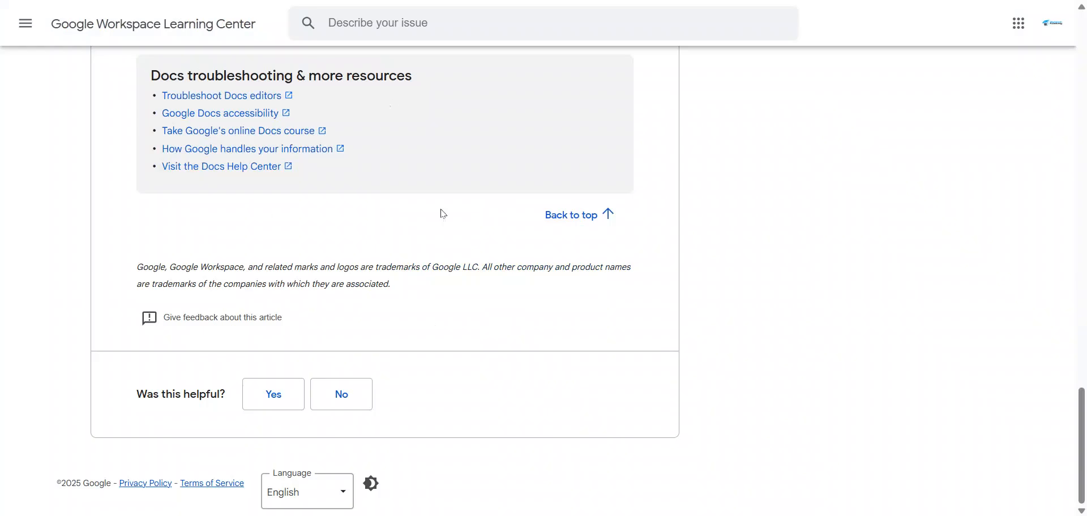
{"action": "scroll", "coordinate": [440, 211], "scroll_direction": "up", "scroll_amount": 2}
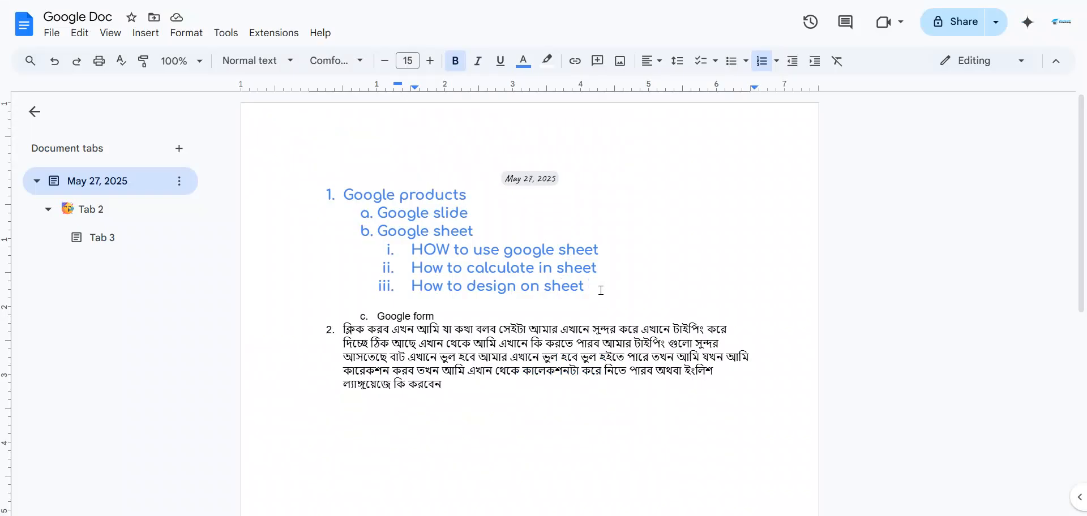
{"action": "key", "text": "Return"}
{"action": "key", "text": "Up"}
{"action": "type", "text": "Google "}
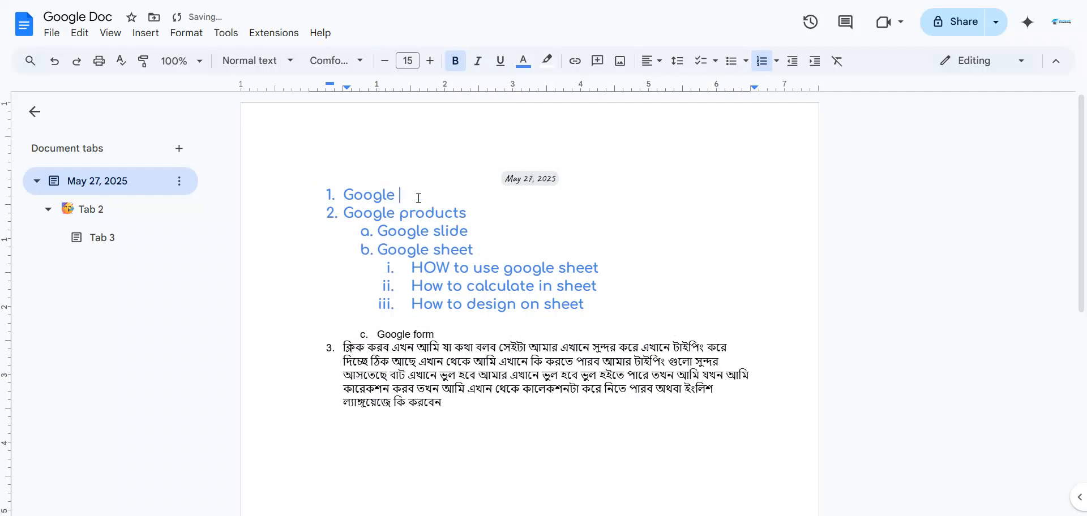
{"action": "type", "text": "training"}
Link the "Google training" text to the copied support.google.com address of the Docs training page
{"action": "left_click_drag", "start_coordinate": [476, 197], "coordinate": [322, 193]}
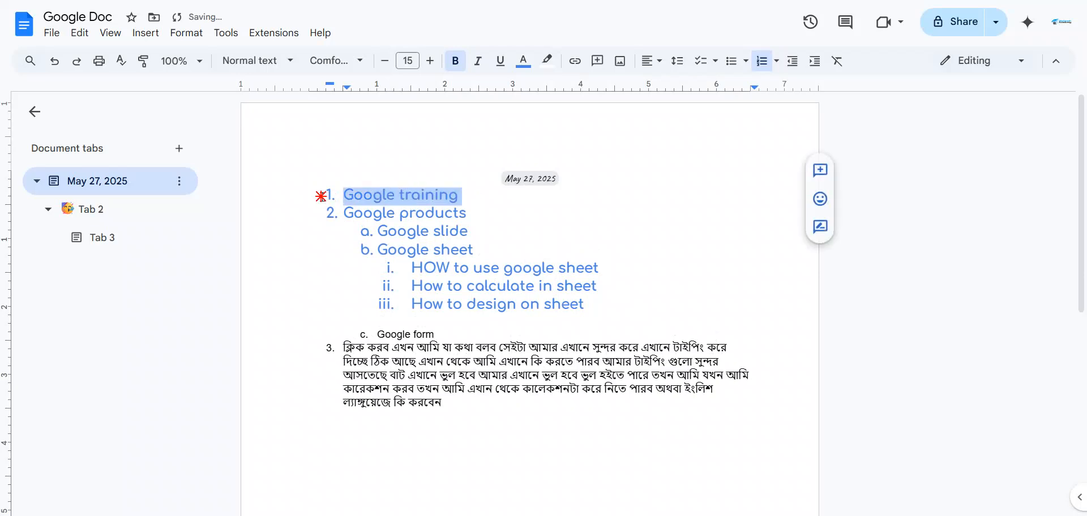
{"action": "left_click", "coordinate": [575, 64]}
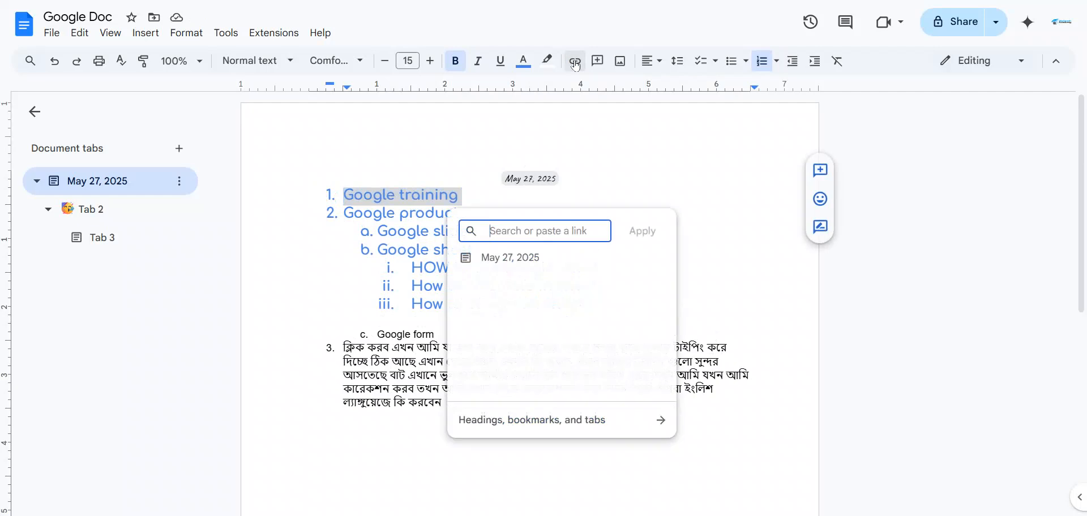
{"action": "key", "text": "ctrl+v"}
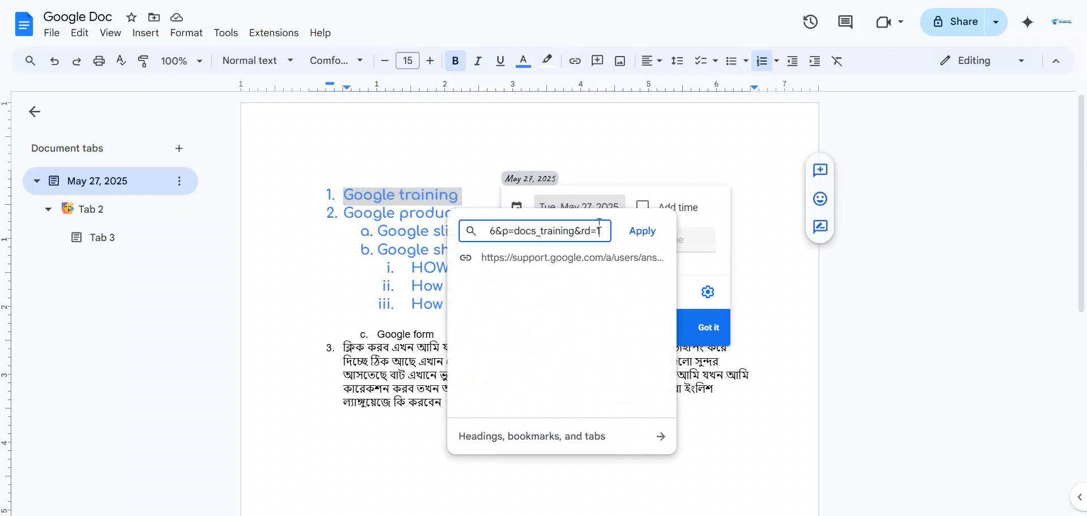
{"action": "key", "text": "Return"}
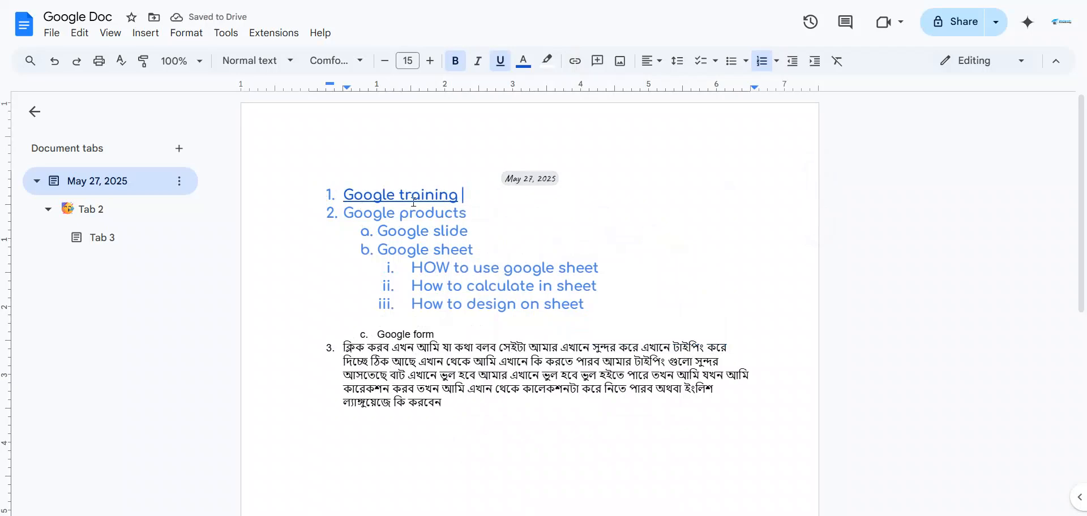
Check the link address on "Google training", and open a new comment on the word "products"
{"action": "left_click", "coordinate": [394, 197]}
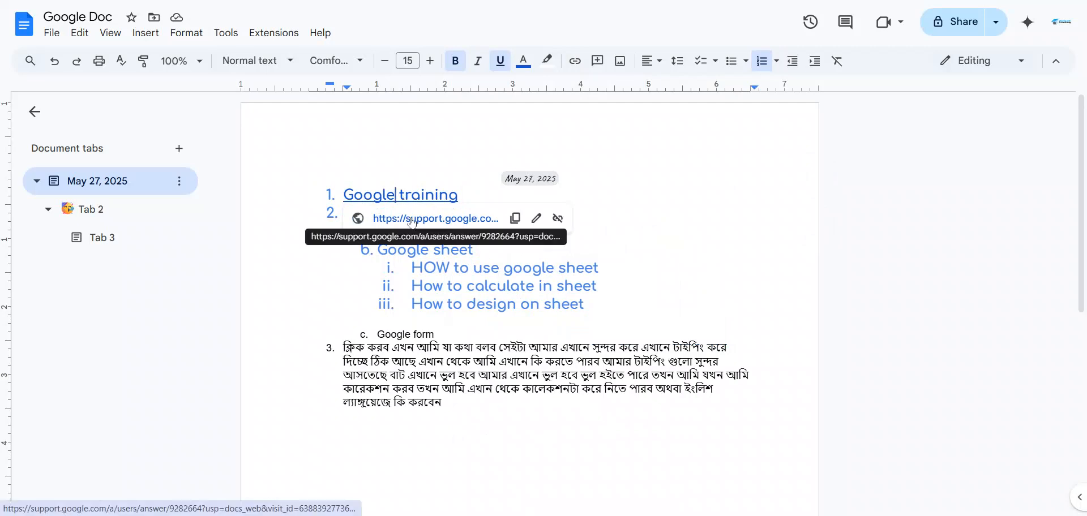
{"action": "left_click", "coordinate": [638, 214]}
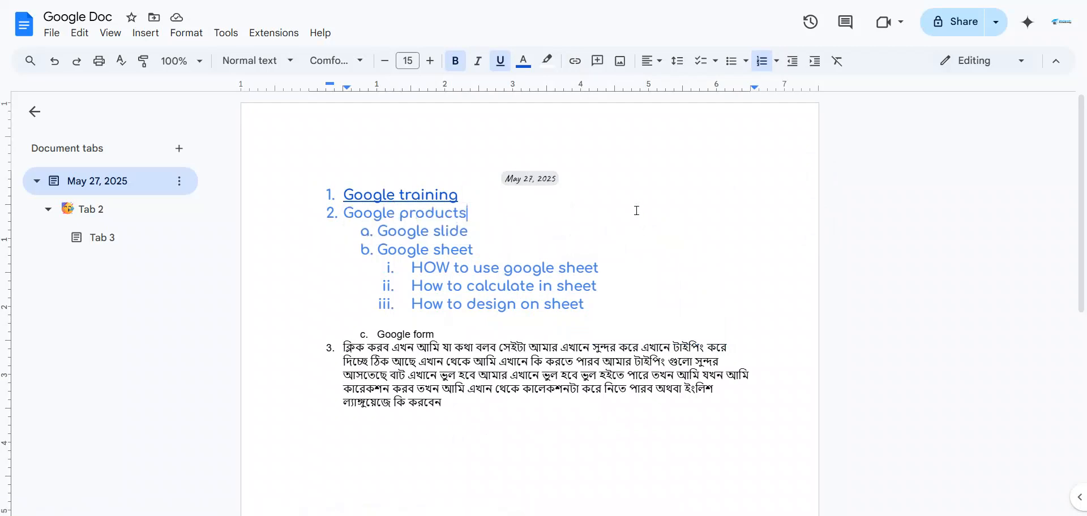
{"action": "left_click", "coordinate": [597, 61]}
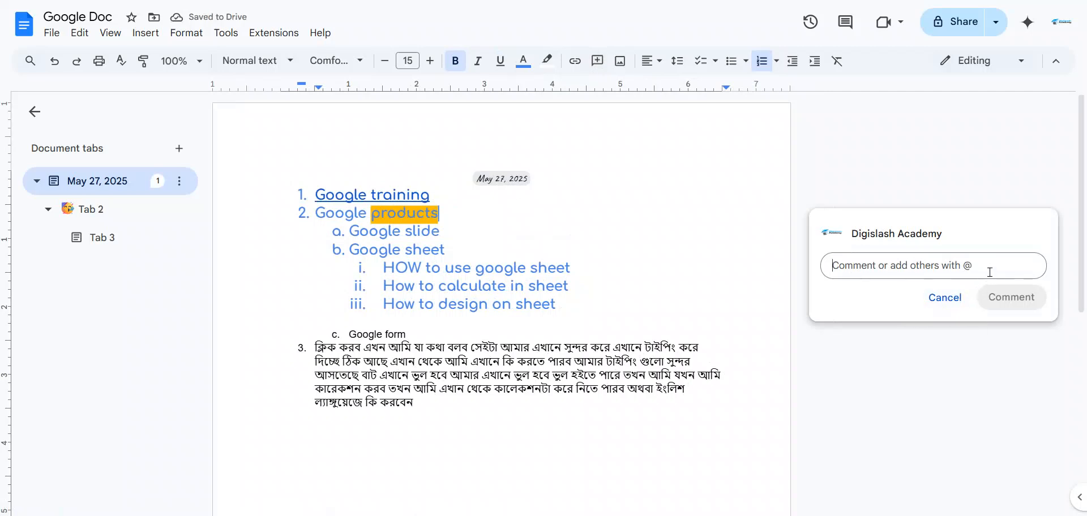
Insert the image "DigiTal PowerPack - online Course Presentation" from the computer after the "Google slide" list item
{"action": "left_click", "coordinate": [460, 228]}
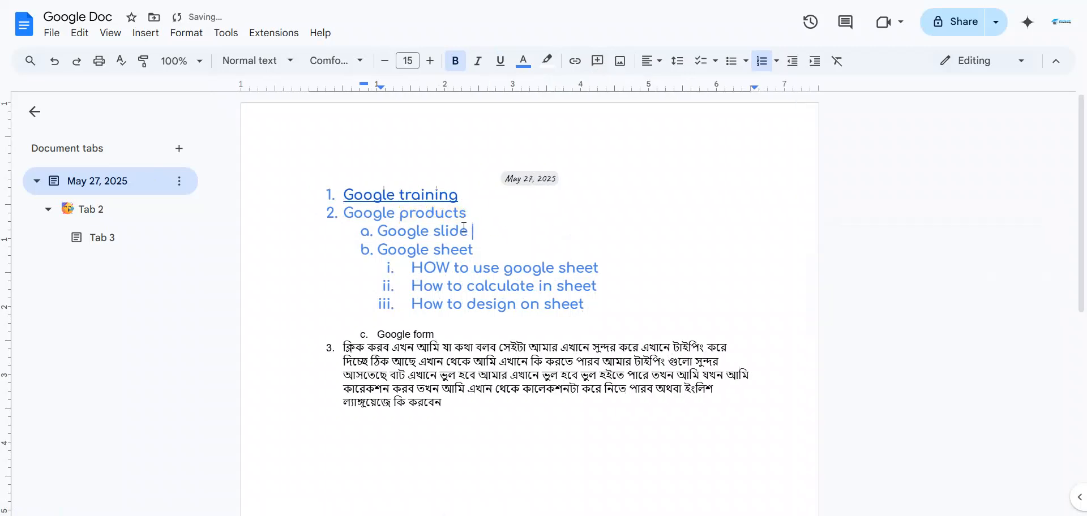
{"action": "left_click", "coordinate": [620, 62]}
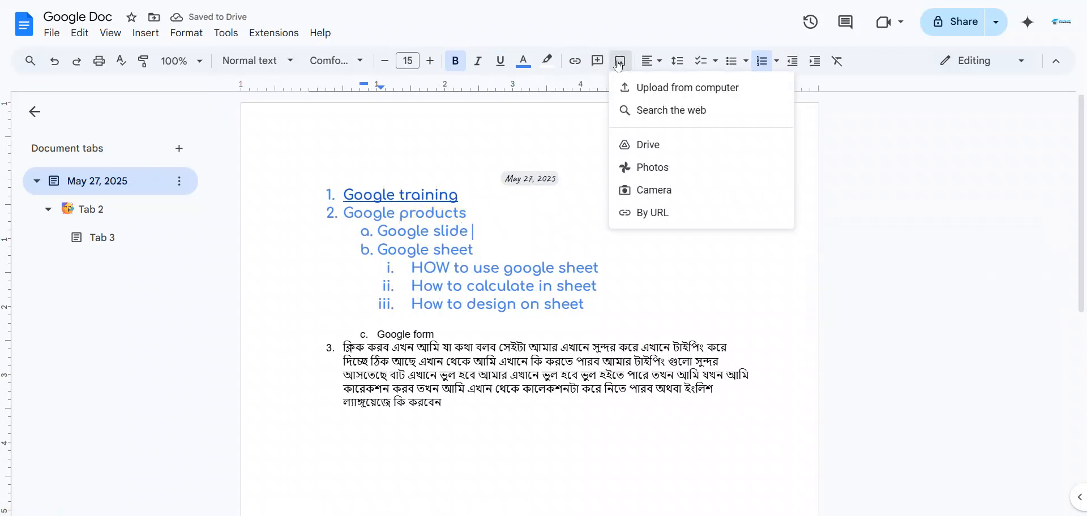
{"action": "left_click", "coordinate": [702, 91]}
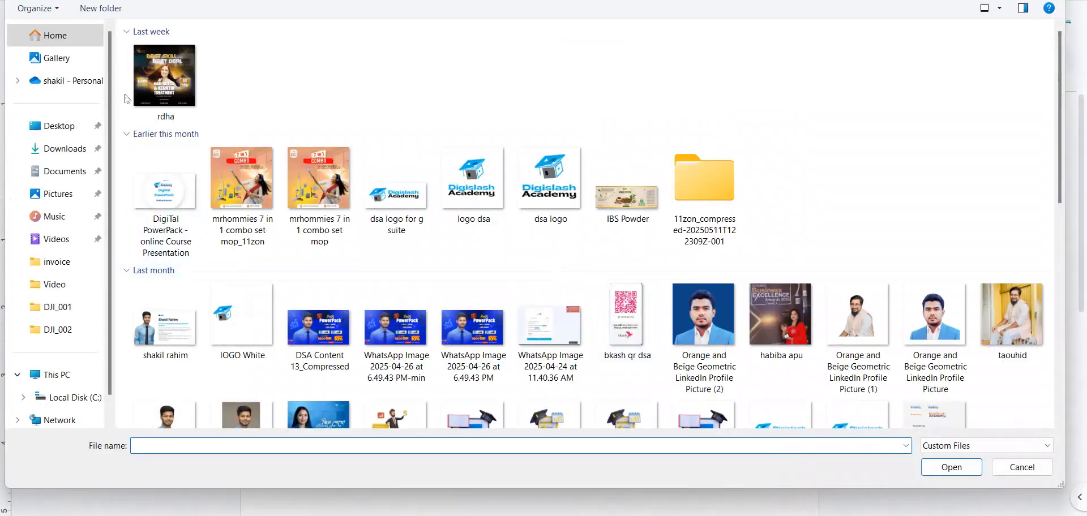
{"action": "left_click", "coordinate": [166, 194]}
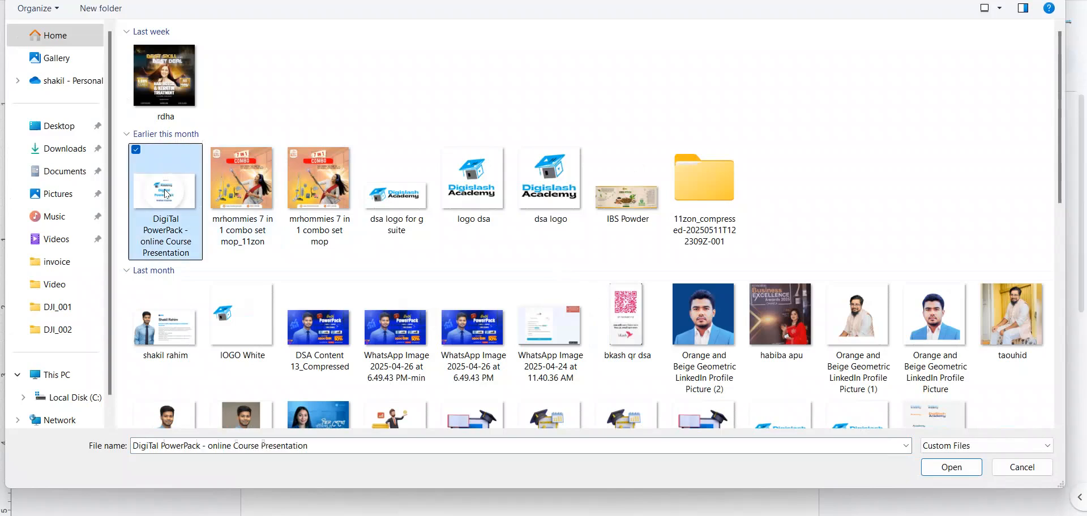
{"action": "left_click", "coordinate": [951, 467]}
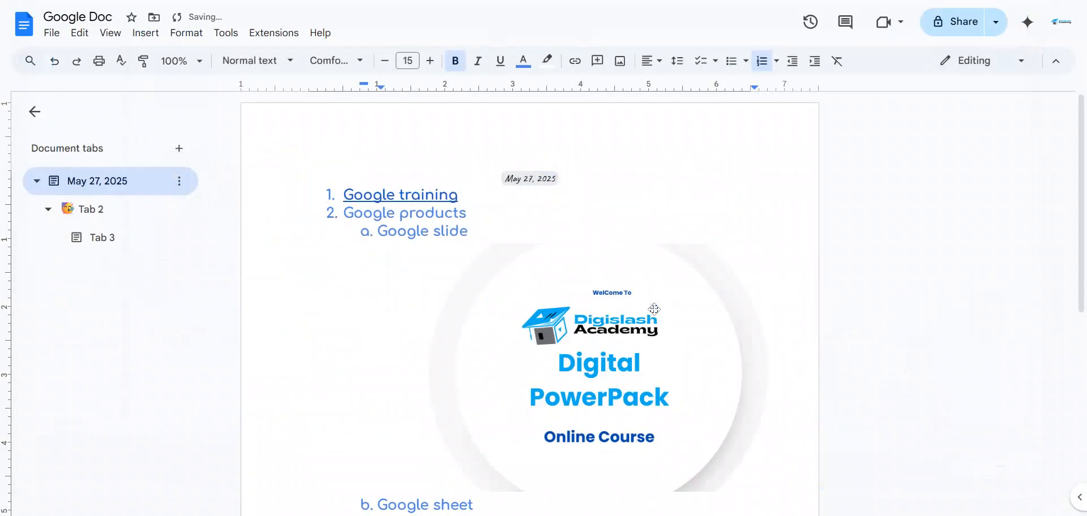
Place the inserted Digital PowerPack image in front of the text, and shift it slightly left to align with the page margin
{"action": "scroll", "coordinate": [601, 326], "scroll_direction": "down", "scroll_amount": 3}
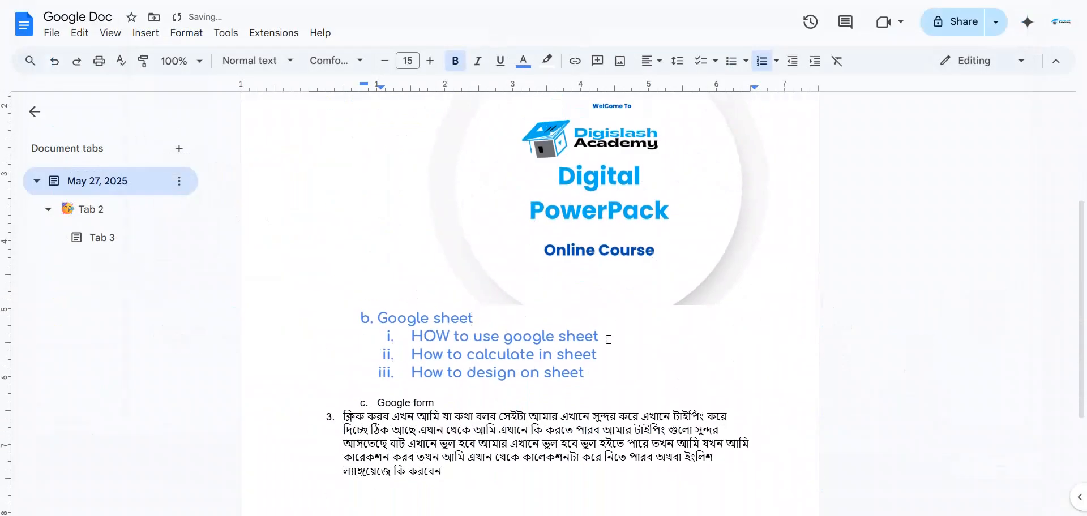
{"action": "scroll", "coordinate": [611, 361], "scroll_direction": "up", "scroll_amount": 5}
{"action": "left_click", "coordinate": [689, 321]}
{"action": "scroll", "coordinate": [759, 294], "scroll_direction": "down", "scroll_amount": 2}
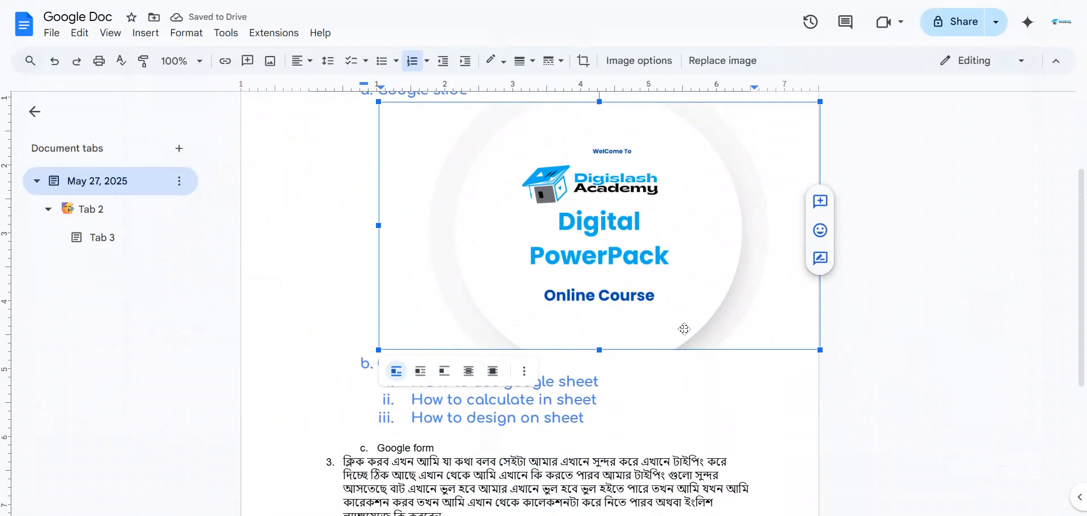
{"action": "left_click", "coordinate": [493, 371]}
{"action": "left_click_drag", "start_coordinate": [626, 281], "coordinate": [575, 278]}
{"action": "scroll", "coordinate": [687, 316], "scroll_direction": "up", "scroll_amount": 2}
{"action": "scroll", "coordinate": [663, 251], "scroll_direction": "down", "scroll_amount": 4}
{"action": "left_click", "coordinate": [481, 238]}
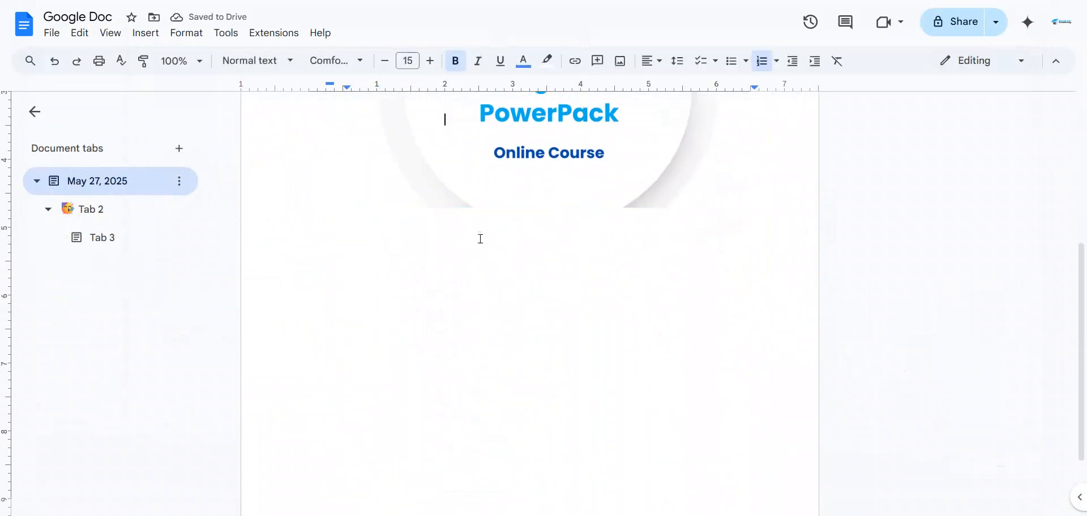
Try wrapped text on the Digital PowerPack image, set it to break text, and view its position choices
{"action": "left_click", "coordinate": [516, 146]}
{"action": "left_click", "coordinate": [371, 404]}
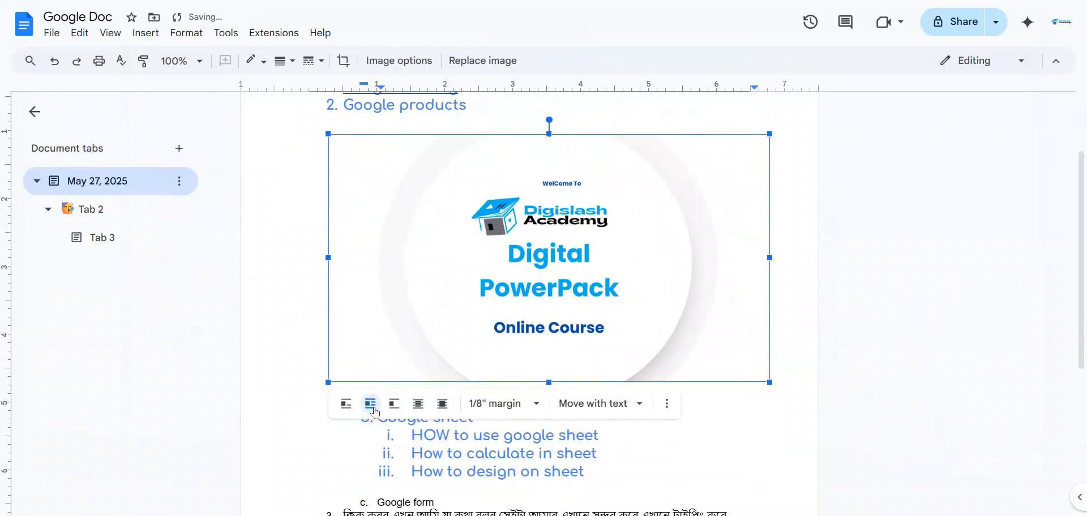
{"action": "left_click", "coordinate": [394, 404]}
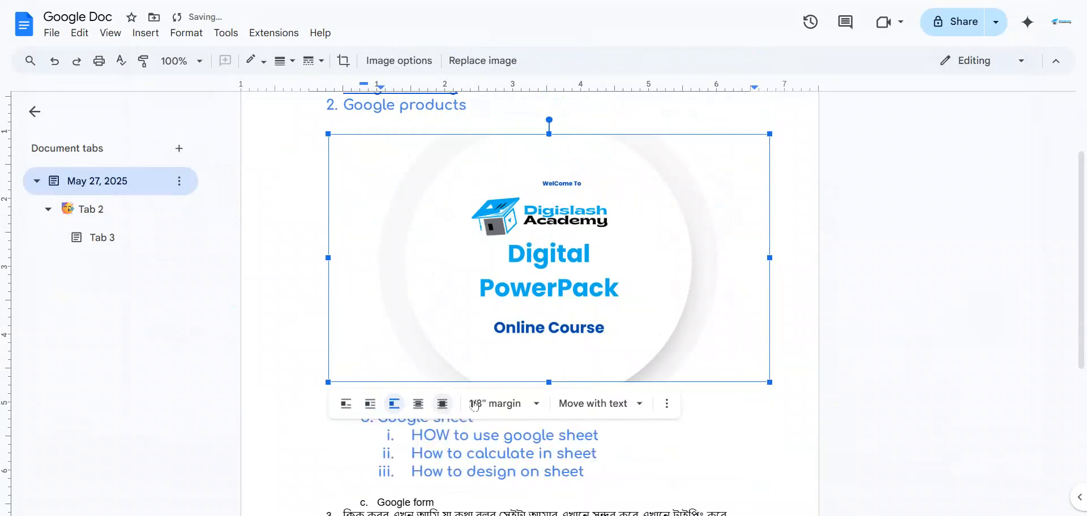
{"action": "left_click", "coordinate": [590, 404]}
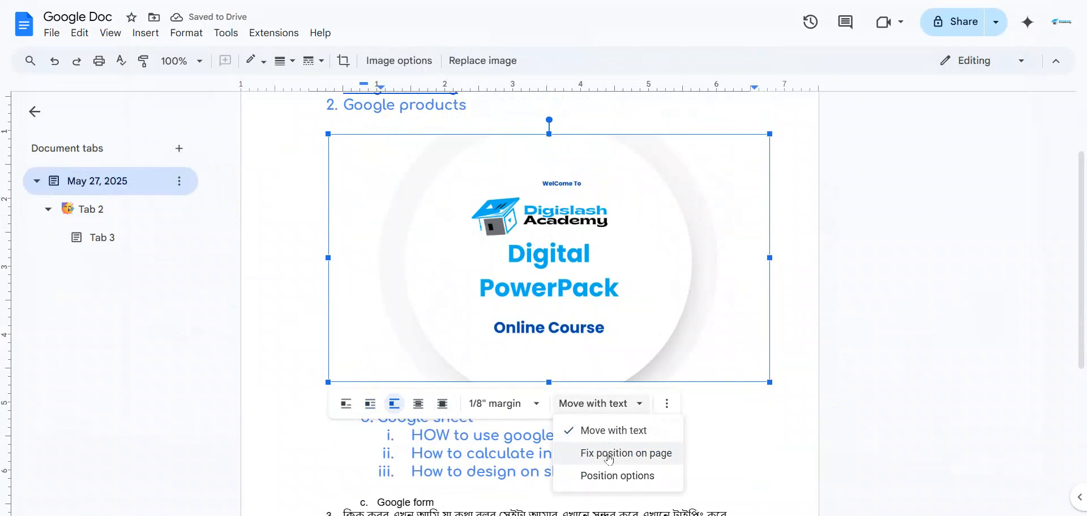
{"action": "left_click", "coordinate": [791, 236]}
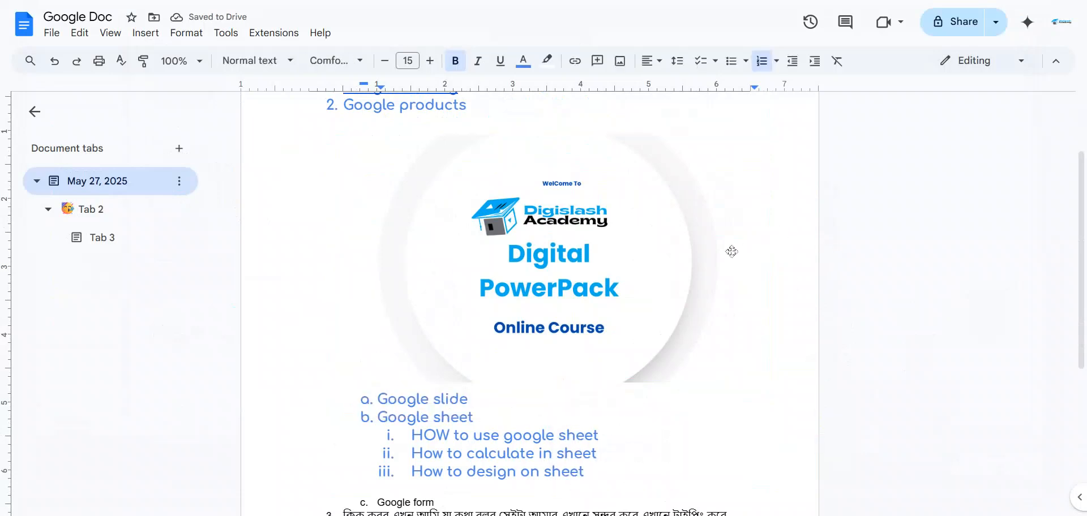
Review the text alignment and line spacing options for the "Google slide" list item
{"action": "scroll", "coordinate": [731, 251], "scroll_direction": "up", "scroll_amount": 2}
{"action": "scroll", "coordinate": [732, 251], "scroll_direction": "down", "scroll_amount": 6}
{"action": "scroll", "coordinate": [701, 276], "scroll_direction": "up", "scroll_amount": 5}
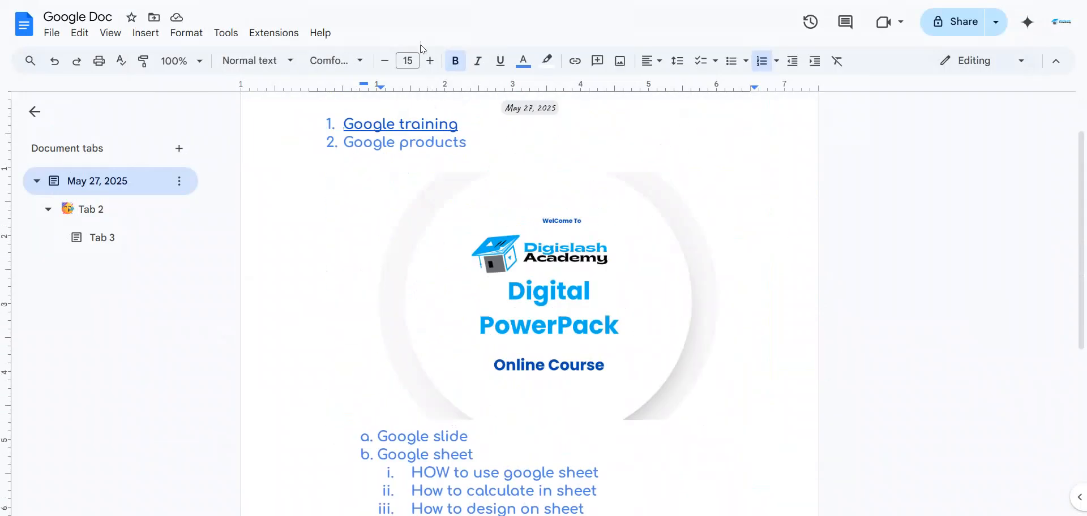
{"action": "left_click", "coordinate": [647, 67]}
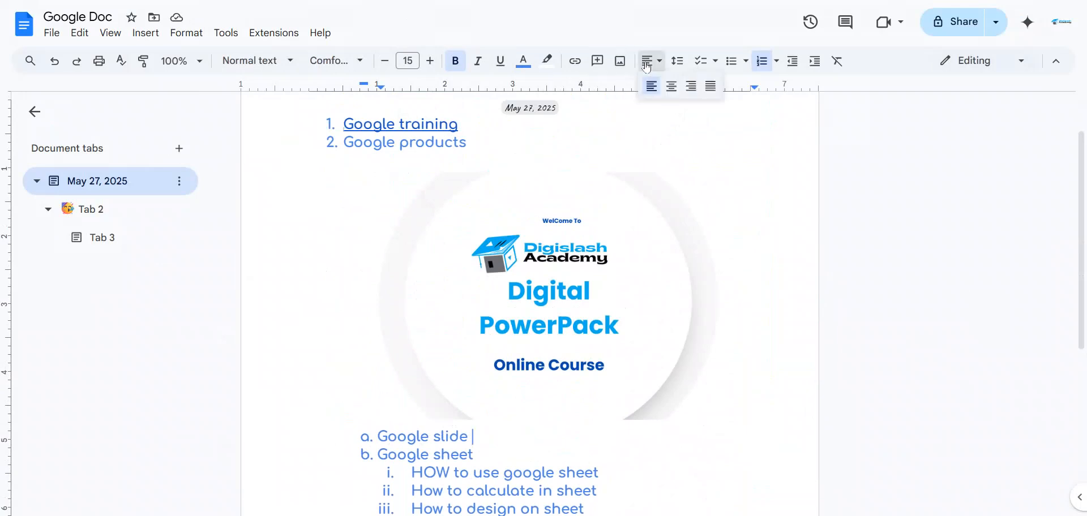
{"action": "left_click", "coordinate": [680, 66]}
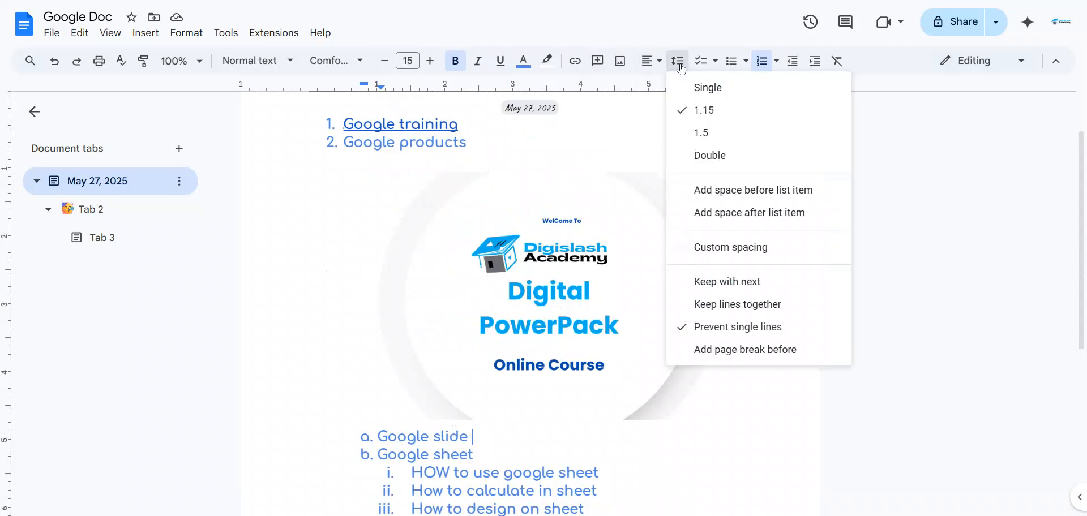
Turn the "Google slide", "Google sheet" and "Google form" list items into a checklist
{"action": "left_click", "coordinate": [702, 64]}
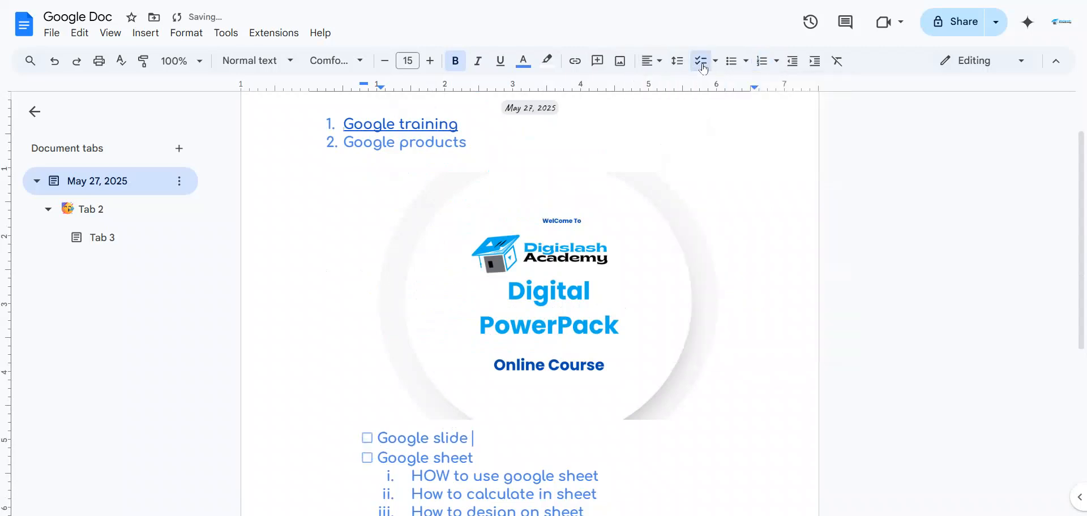
{"action": "scroll", "coordinate": [560, 323], "scroll_direction": "down", "scroll_amount": 3}
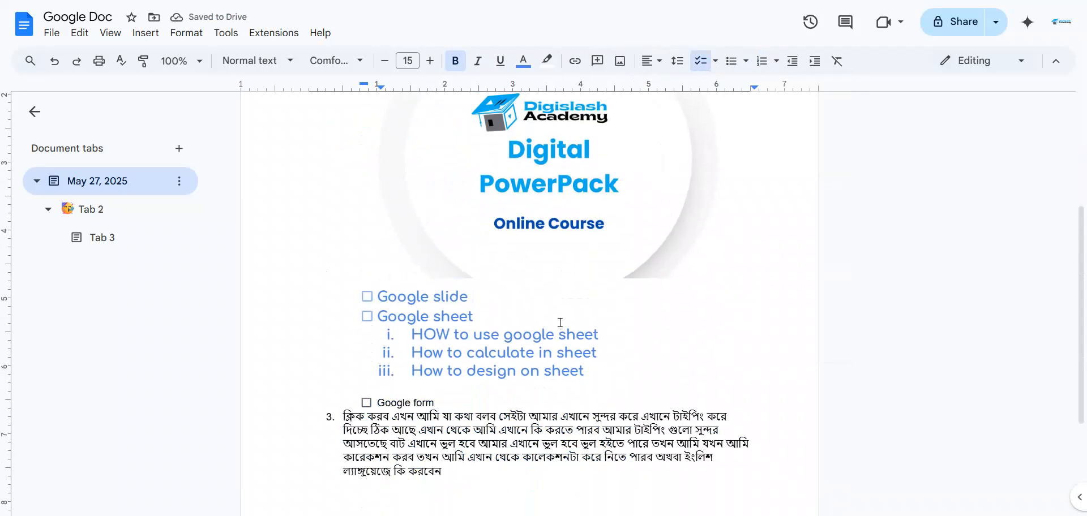
{"action": "left_click_drag", "start_coordinate": [609, 368], "coordinate": [362, 297]}
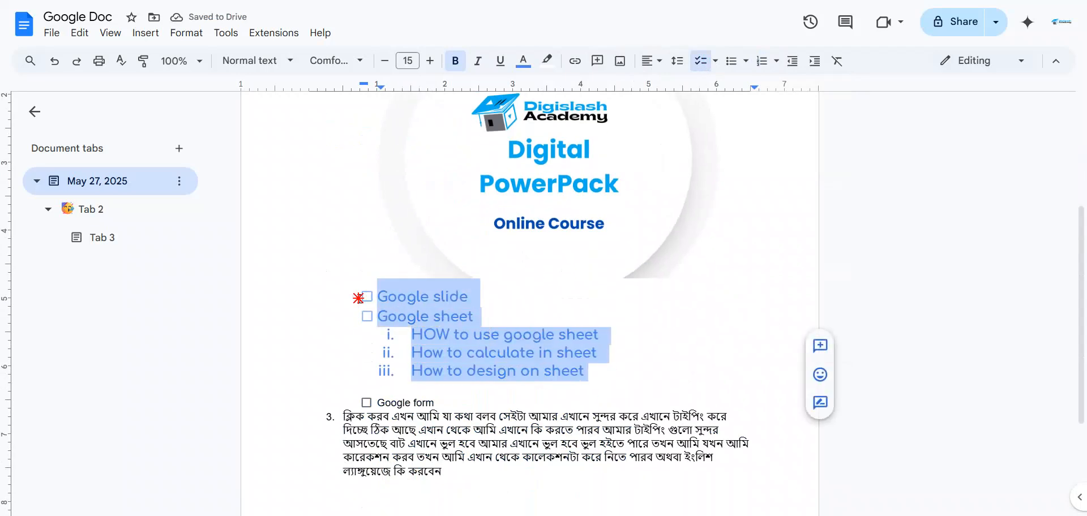
{"action": "left_click", "coordinate": [533, 313]}
{"action": "left_click_drag", "start_coordinate": [597, 373], "coordinate": [369, 304]}
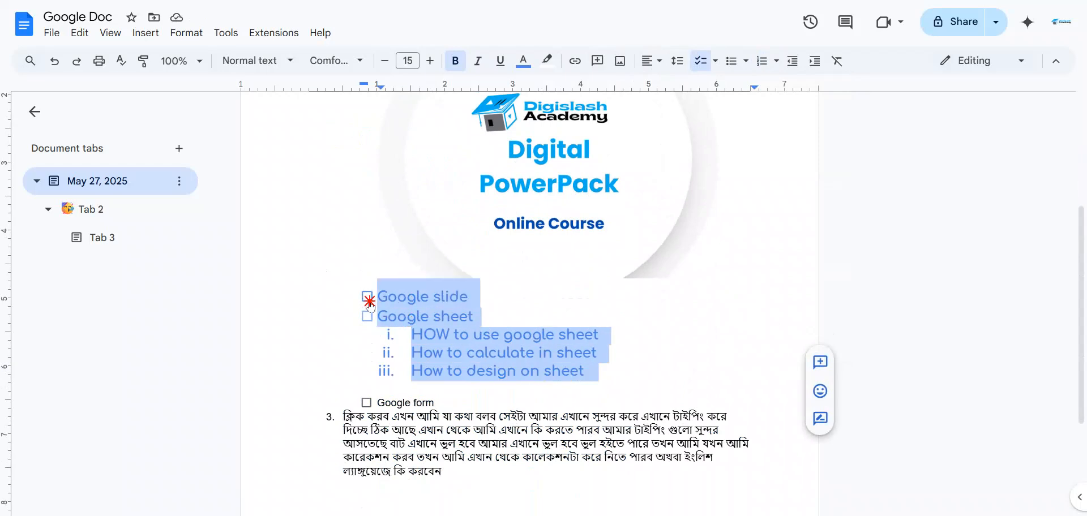
Tick the "Google slide", "Google sheet" and "Google form" items in the checklist
{"action": "left_click", "coordinate": [487, 297]}
{"action": "left_click", "coordinate": [365, 297]}
{"action": "left_click", "coordinate": [367, 317]}
{"action": "left_click", "coordinate": [367, 404]}
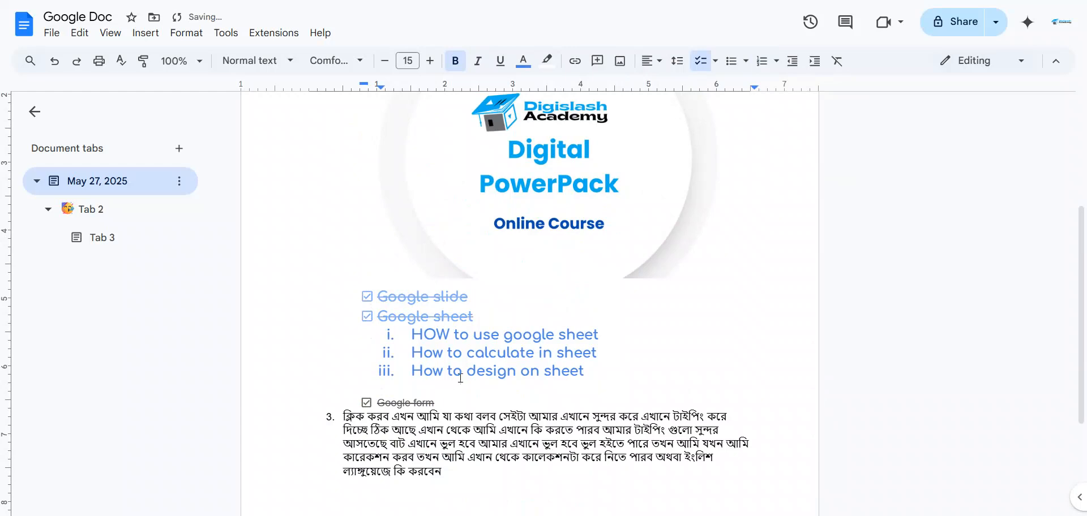
Change the checklist items to bullets, remove the bullet from "Google slide", and reapply bullets to the blue list items
{"action": "scroll", "coordinate": [500, 329], "scroll_direction": "up", "scroll_amount": 1}
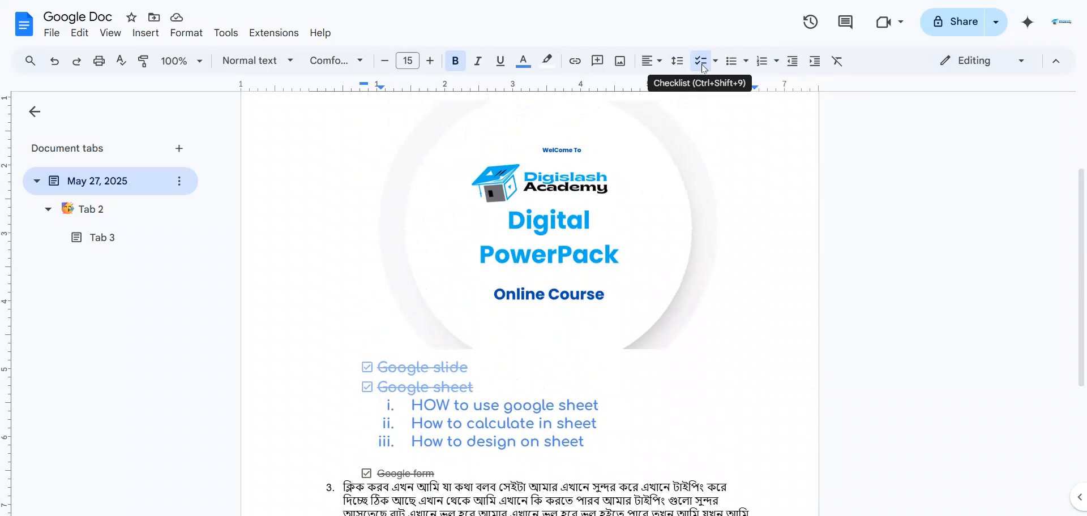
{"action": "scroll", "coordinate": [708, 102], "scroll_direction": "up", "scroll_amount": 2}
{"action": "left_click", "coordinate": [731, 61]}
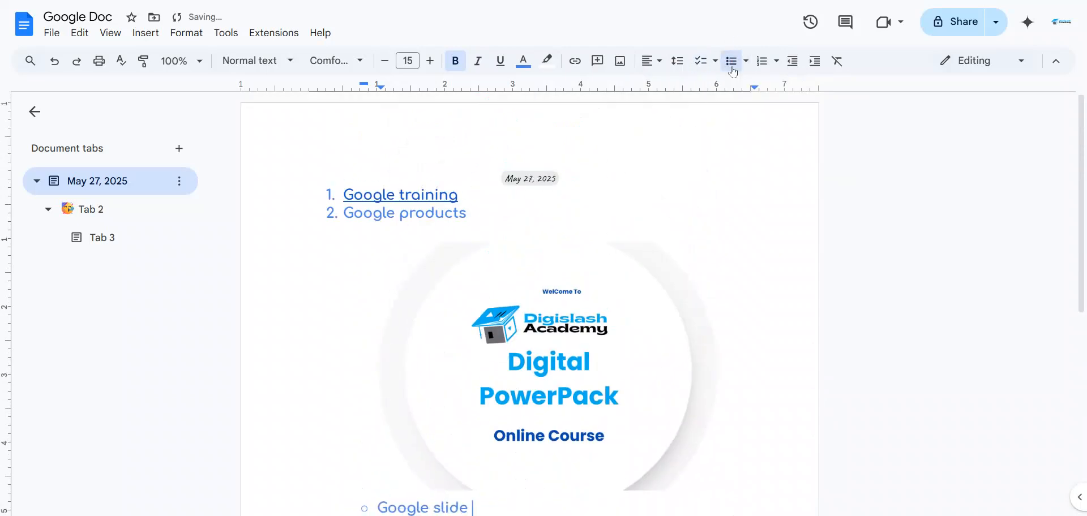
{"action": "left_click", "coordinate": [731, 61]}
{"action": "scroll", "coordinate": [584, 304], "scroll_direction": "down", "scroll_amount": 5}
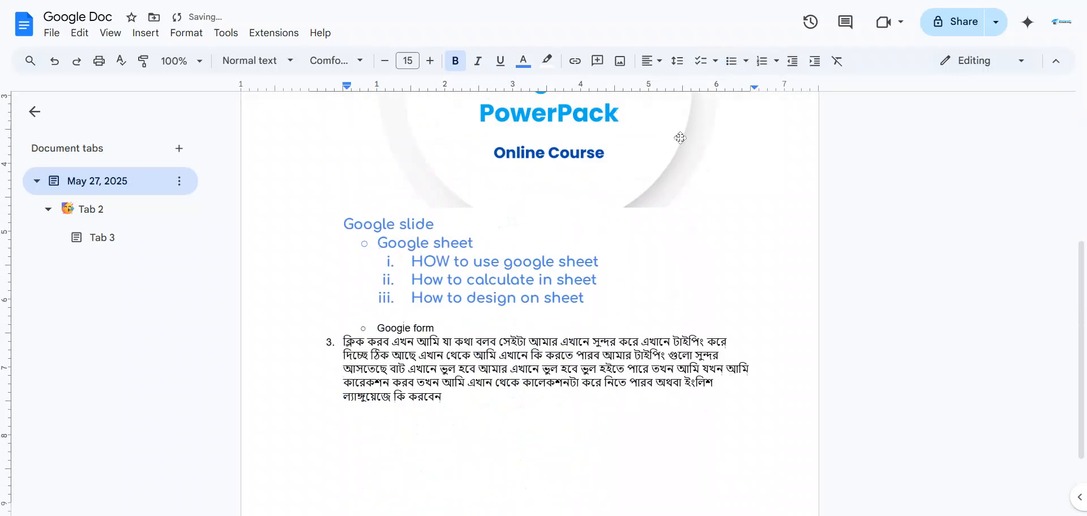
{"action": "left_click_drag", "start_coordinate": [584, 304], "coordinate": [331, 227]}
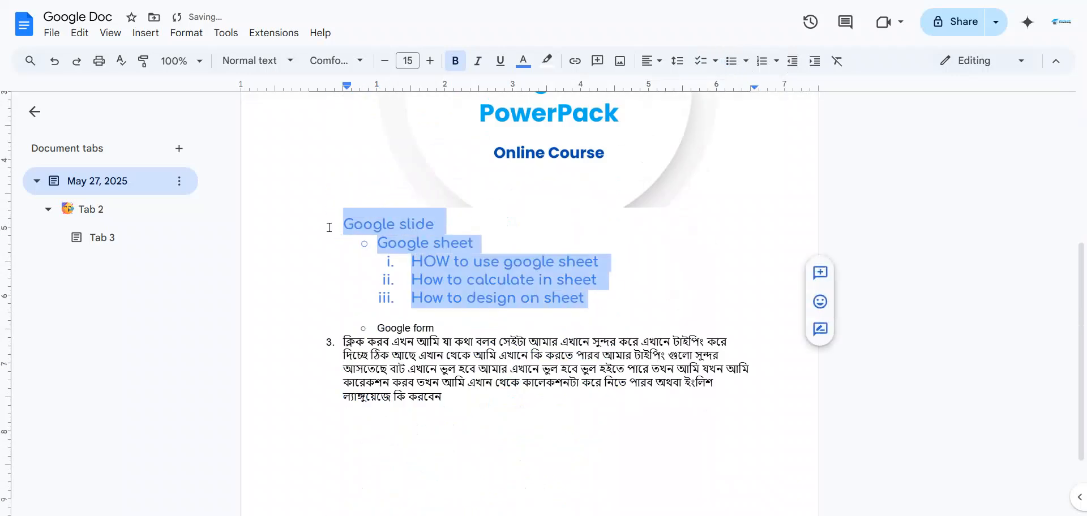
{"action": "left_click", "coordinate": [736, 61]}
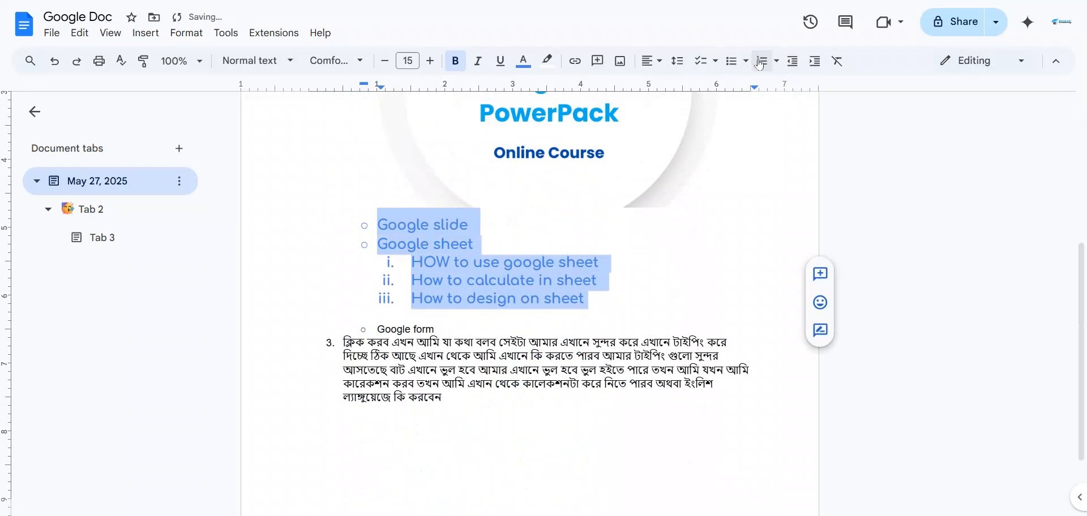
Convert the selected blue list items to a numbered list, and decrease their indent by one level
{"action": "left_click", "coordinate": [761, 61]}
{"action": "left_click", "coordinate": [792, 62]}
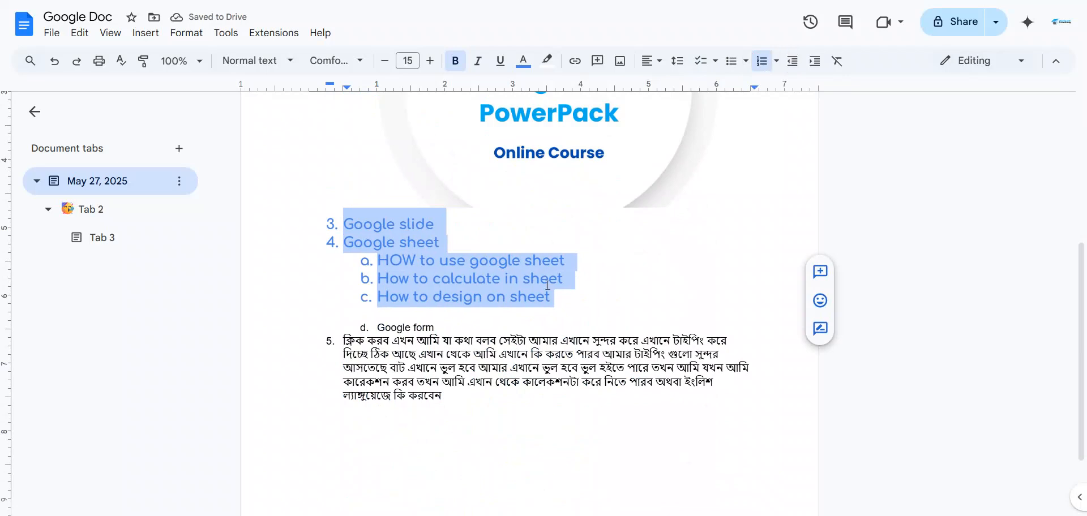
{"action": "scroll", "coordinate": [548, 289], "scroll_direction": "up", "scroll_amount": 1}
{"action": "left_click", "coordinate": [647, 66]}
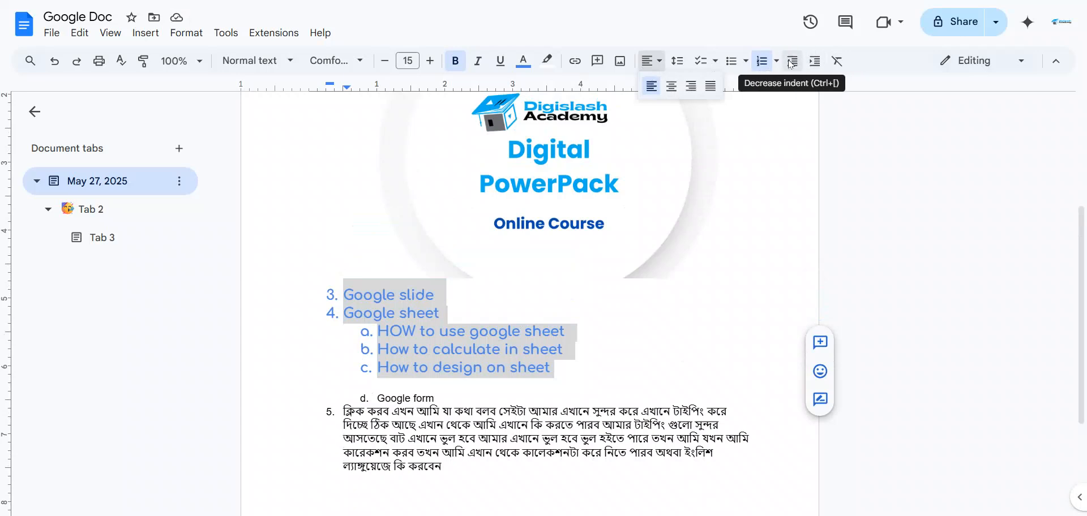
Increase the indent of the items from "Google slide" to "How to design on sheet", decrease it, and increase it again
{"action": "left_click_drag", "start_coordinate": [578, 368], "coordinate": [329, 297]}
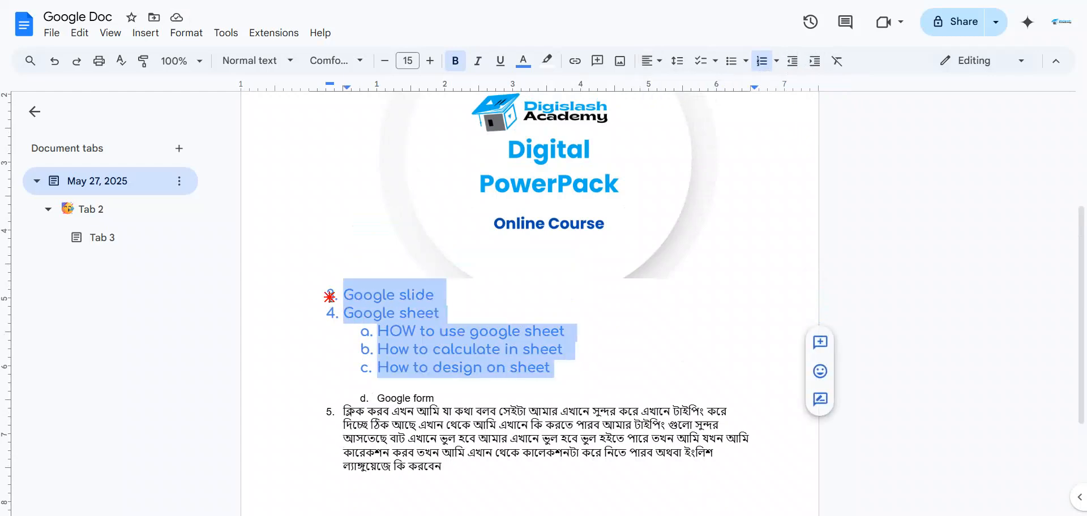
{"action": "left_click", "coordinate": [815, 67]}
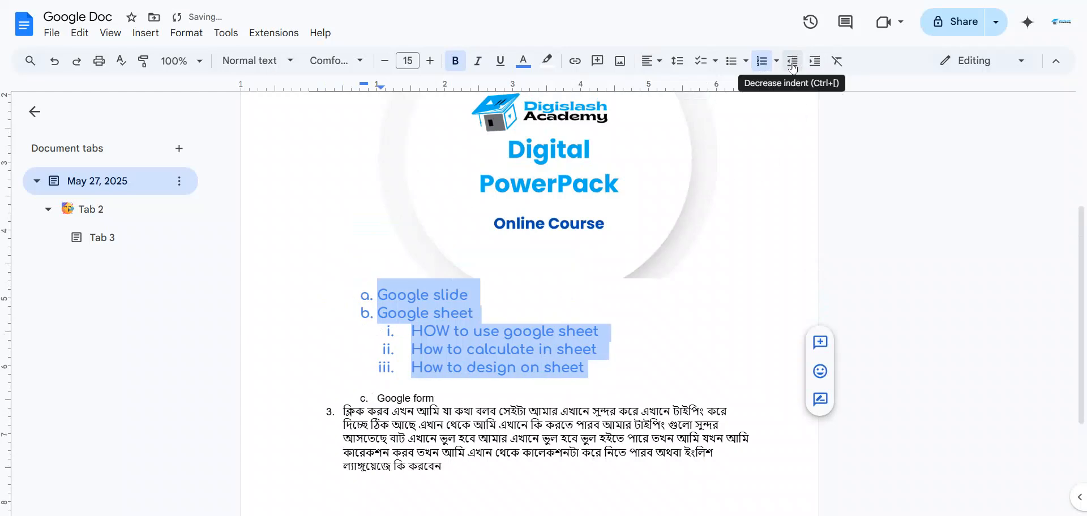
{"action": "left_click", "coordinate": [792, 61]}
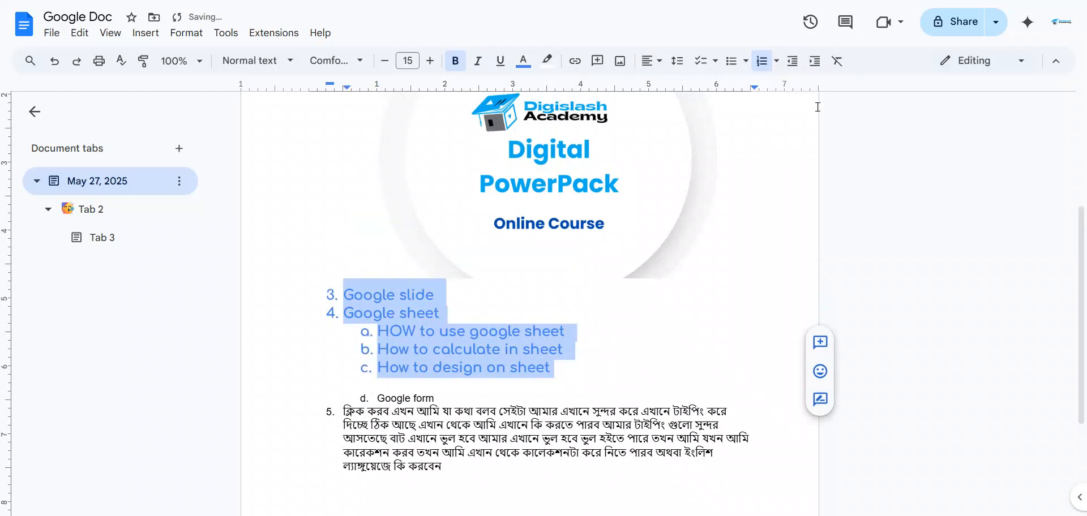
{"action": "left_click", "coordinate": [814, 61]}
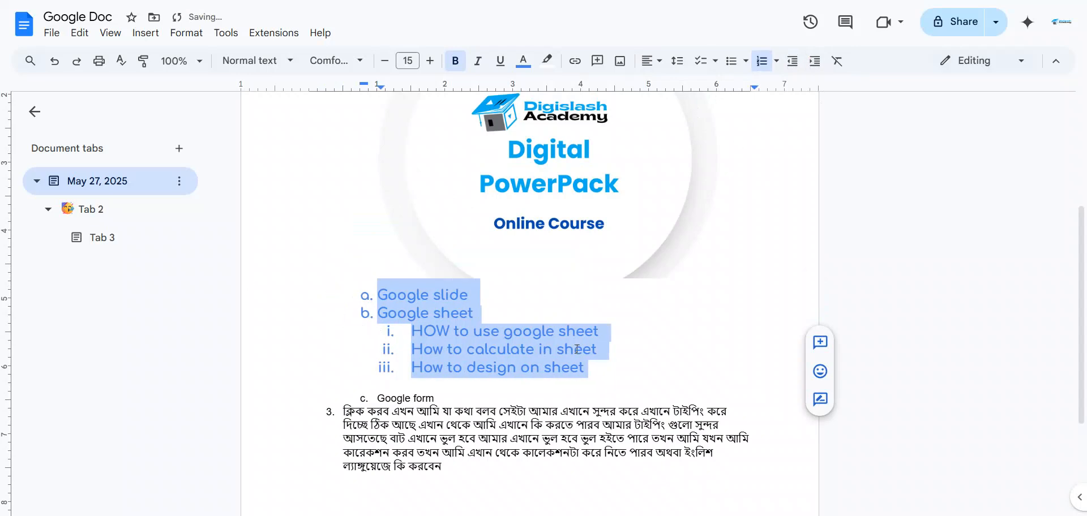
{"action": "scroll", "coordinate": [576, 349], "scroll_direction": "down", "scroll_amount": 3}
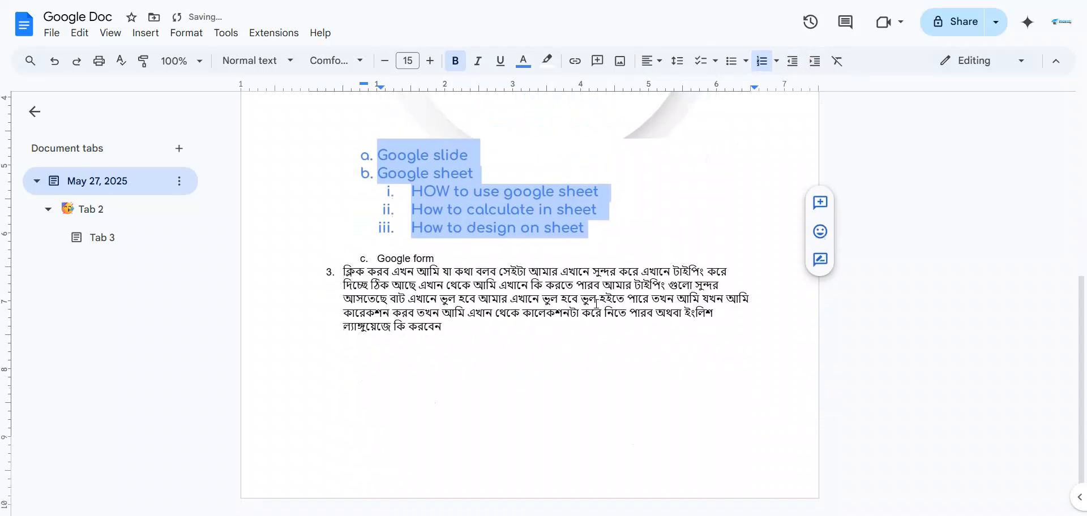
Clear the formatting of the list items from "Google slide" to "How to design on sheet" and deselect them
{"action": "left_click", "coordinate": [837, 63]}
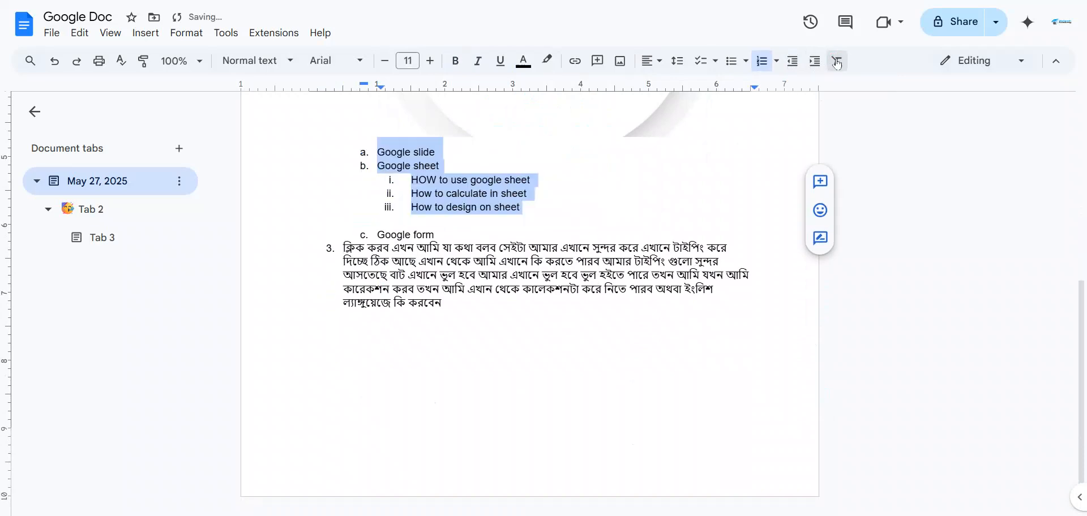
{"action": "scroll", "coordinate": [465, 226], "scroll_direction": "up", "scroll_amount": 6}
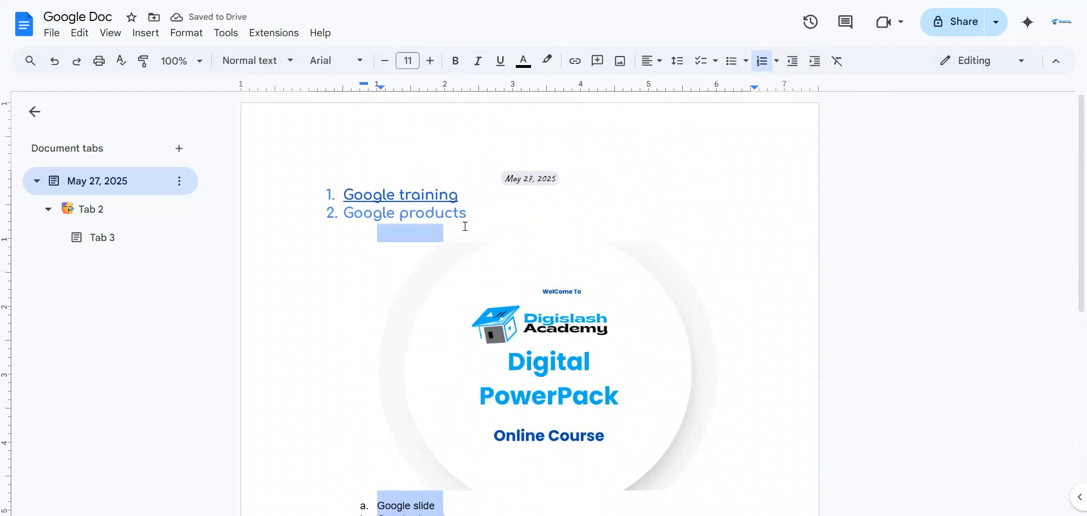
{"action": "left_click", "coordinate": [486, 220]}
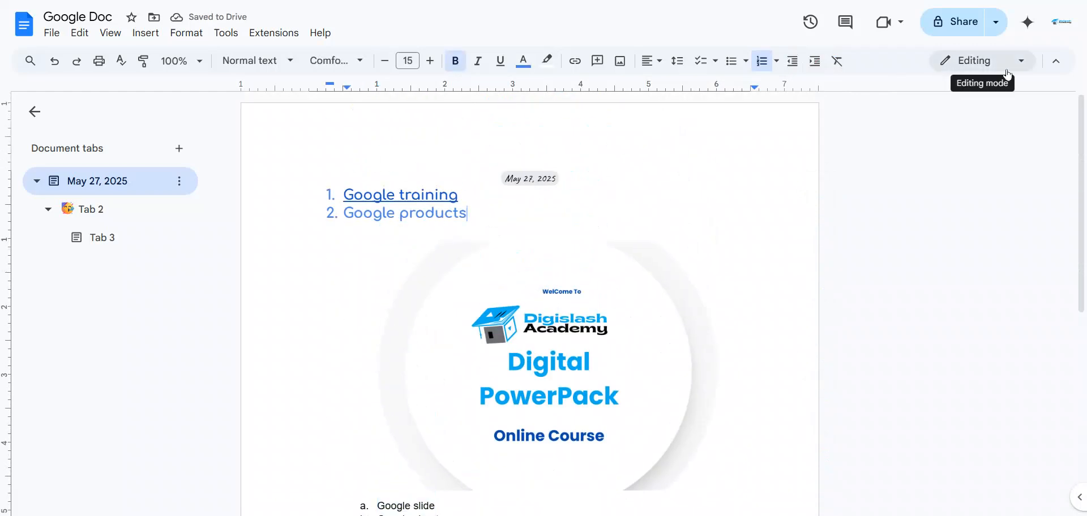
Hide the document's menus and show them again, three times in a row
{"action": "left_click", "coordinate": [1057, 63]}
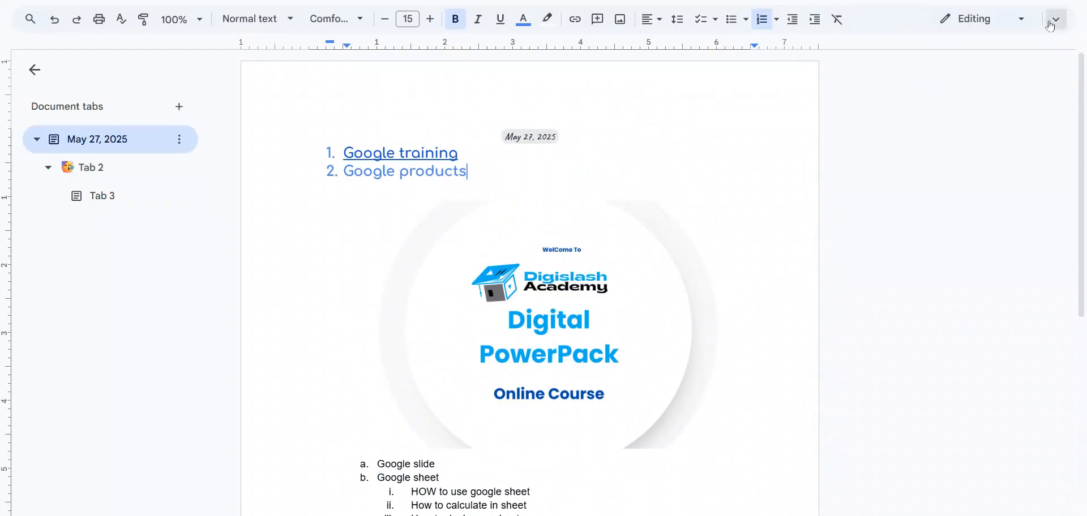
{"action": "left_click", "coordinate": [1056, 20]}
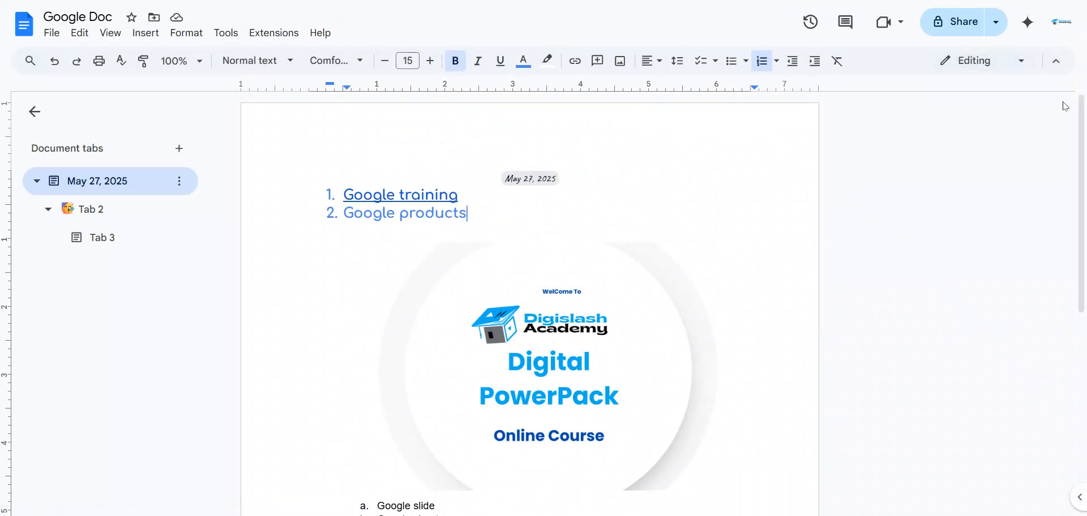
{"action": "left_click", "coordinate": [1056, 63]}
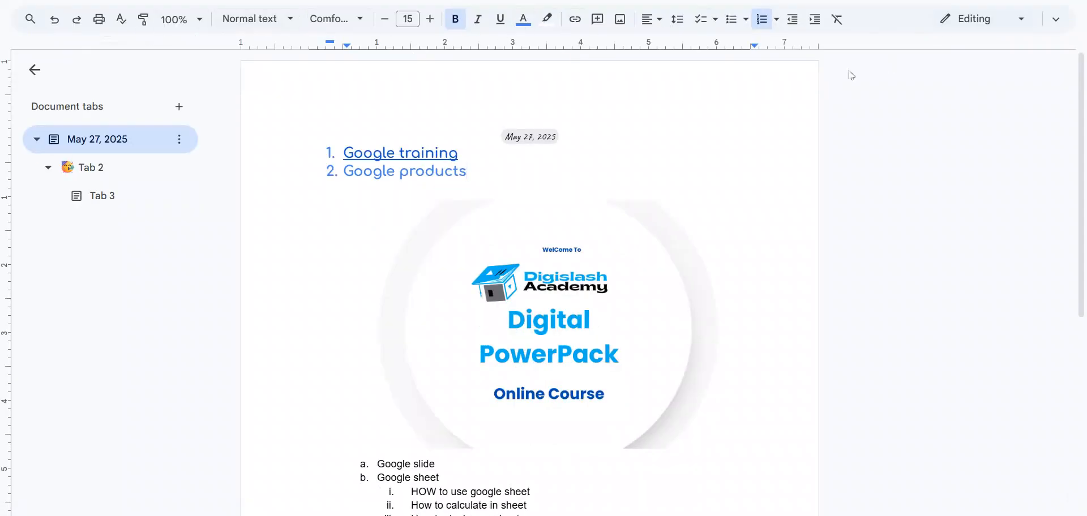
{"action": "left_click", "coordinate": [1056, 19]}
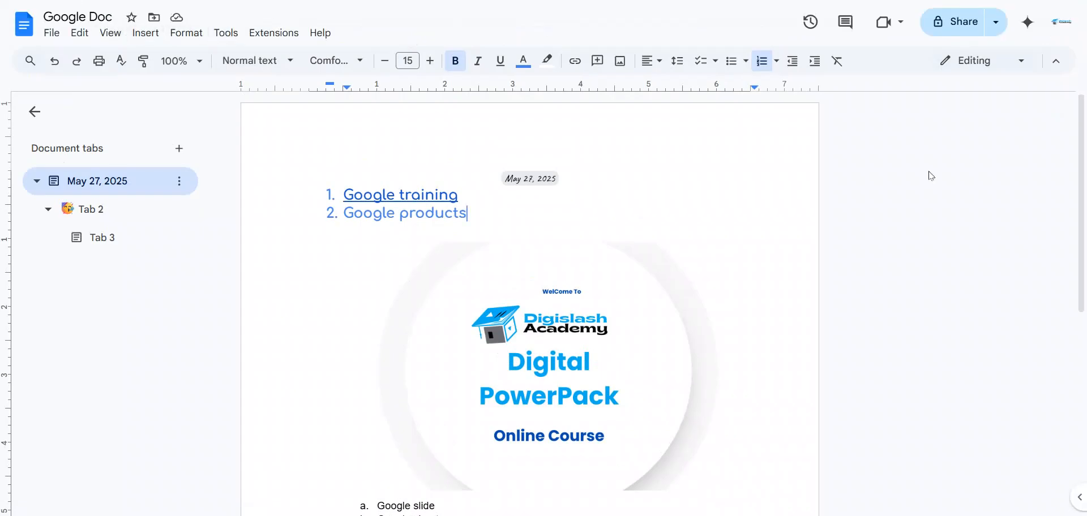
{"action": "left_click", "coordinate": [1056, 60]}
{"action": "left_click", "coordinate": [1056, 19]}
{"action": "scroll", "coordinate": [534, 218], "scroll_direction": "down", "scroll_amount": 7}
{"action": "scroll", "coordinate": [521, 231], "scroll_direction": "up", "scroll_amount": 1}
{"action": "scroll", "coordinate": [521, 231], "scroll_direction": "up", "scroll_amount": 5}
{"action": "scroll", "coordinate": [522, 231], "scroll_direction": "down", "scroll_amount": 4}
{"action": "left_click_drag", "start_coordinate": [540, 290], "coordinate": [397, 293]}
{"action": "left_click", "coordinate": [578, 291]}
{"action": "scroll", "coordinate": [577, 293], "scroll_direction": "up", "scroll_amount": 4}
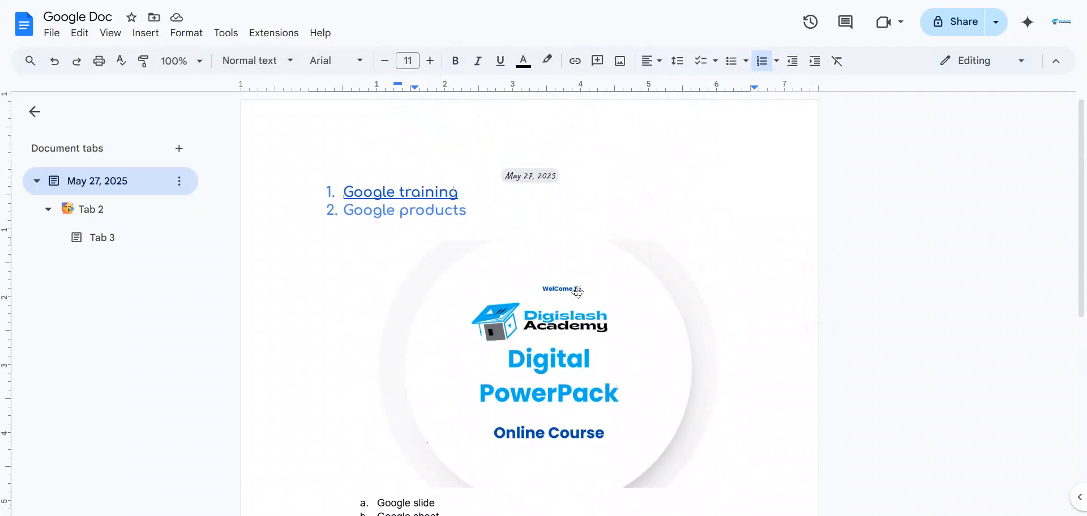